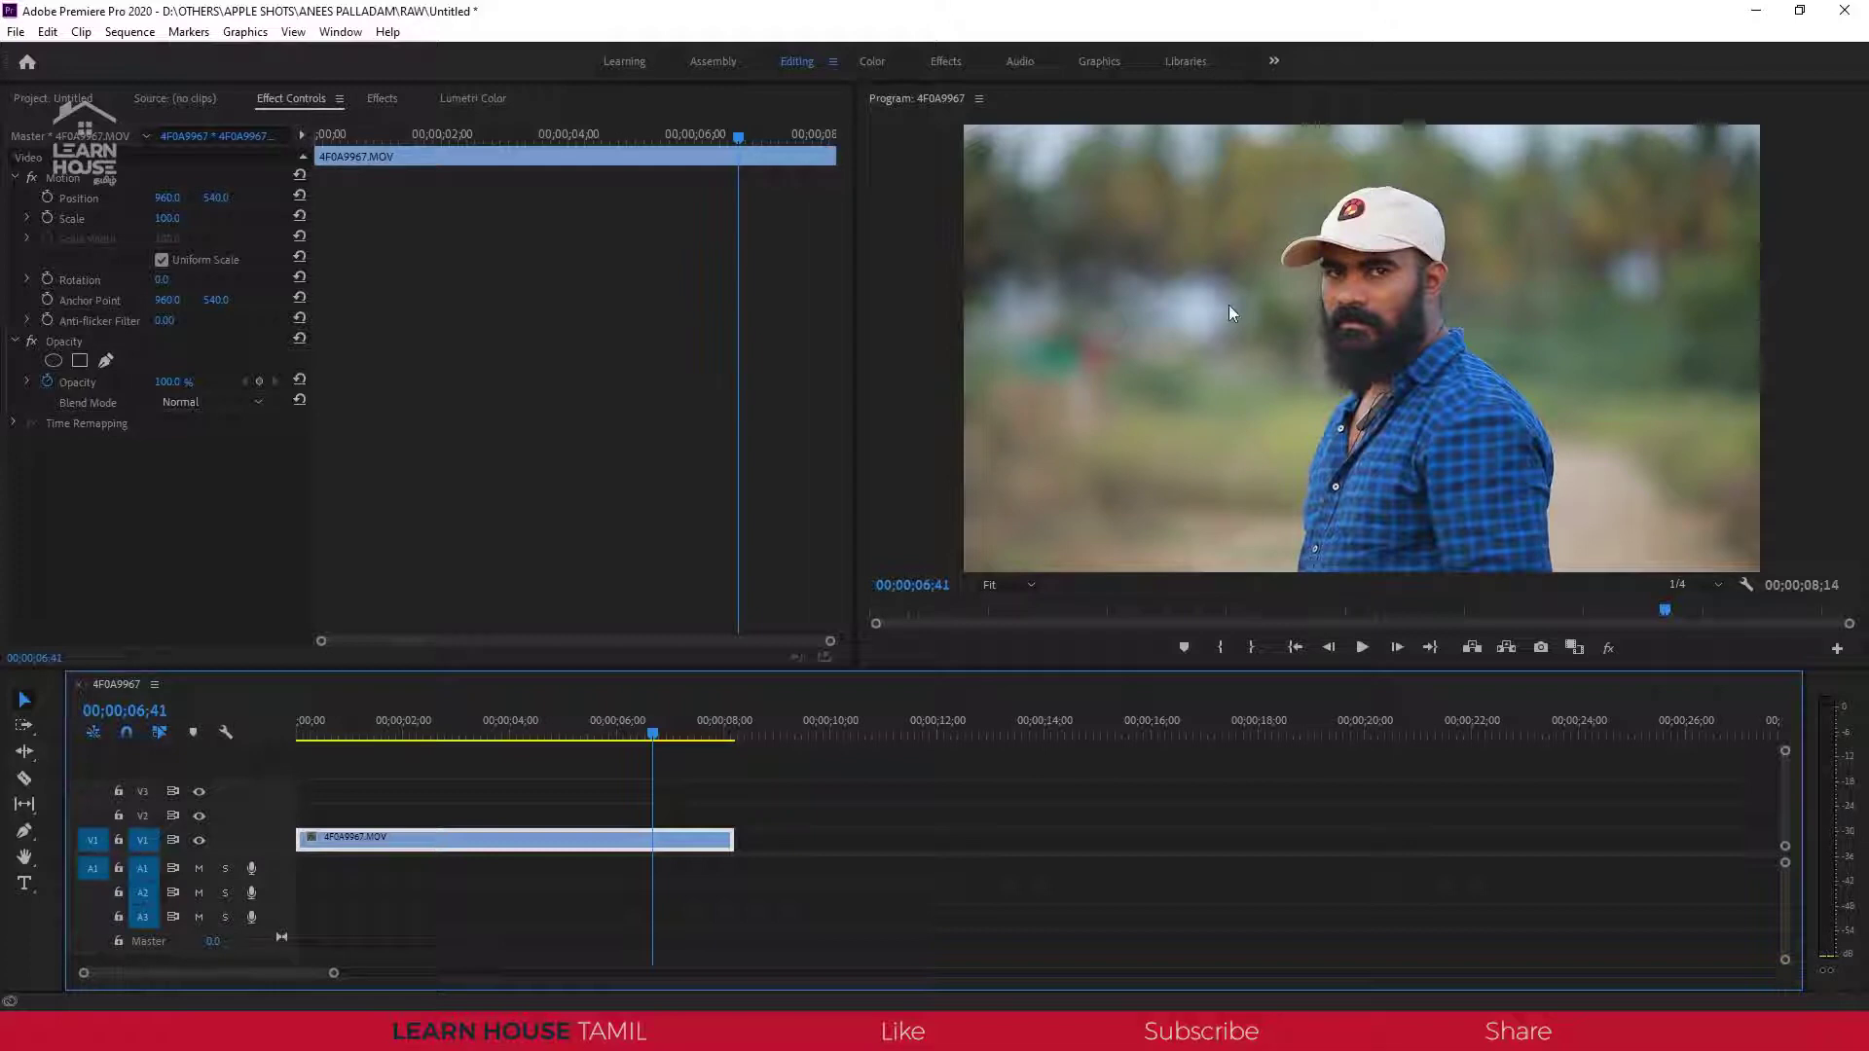
Move the playhead back to about 1;37 and bring up the Project bin with its three clips.
mouse_move(653, 734)
left_mouse_down()
mouse_move(544, 752)
mouse_move(381, 737)
left_mouse_up()
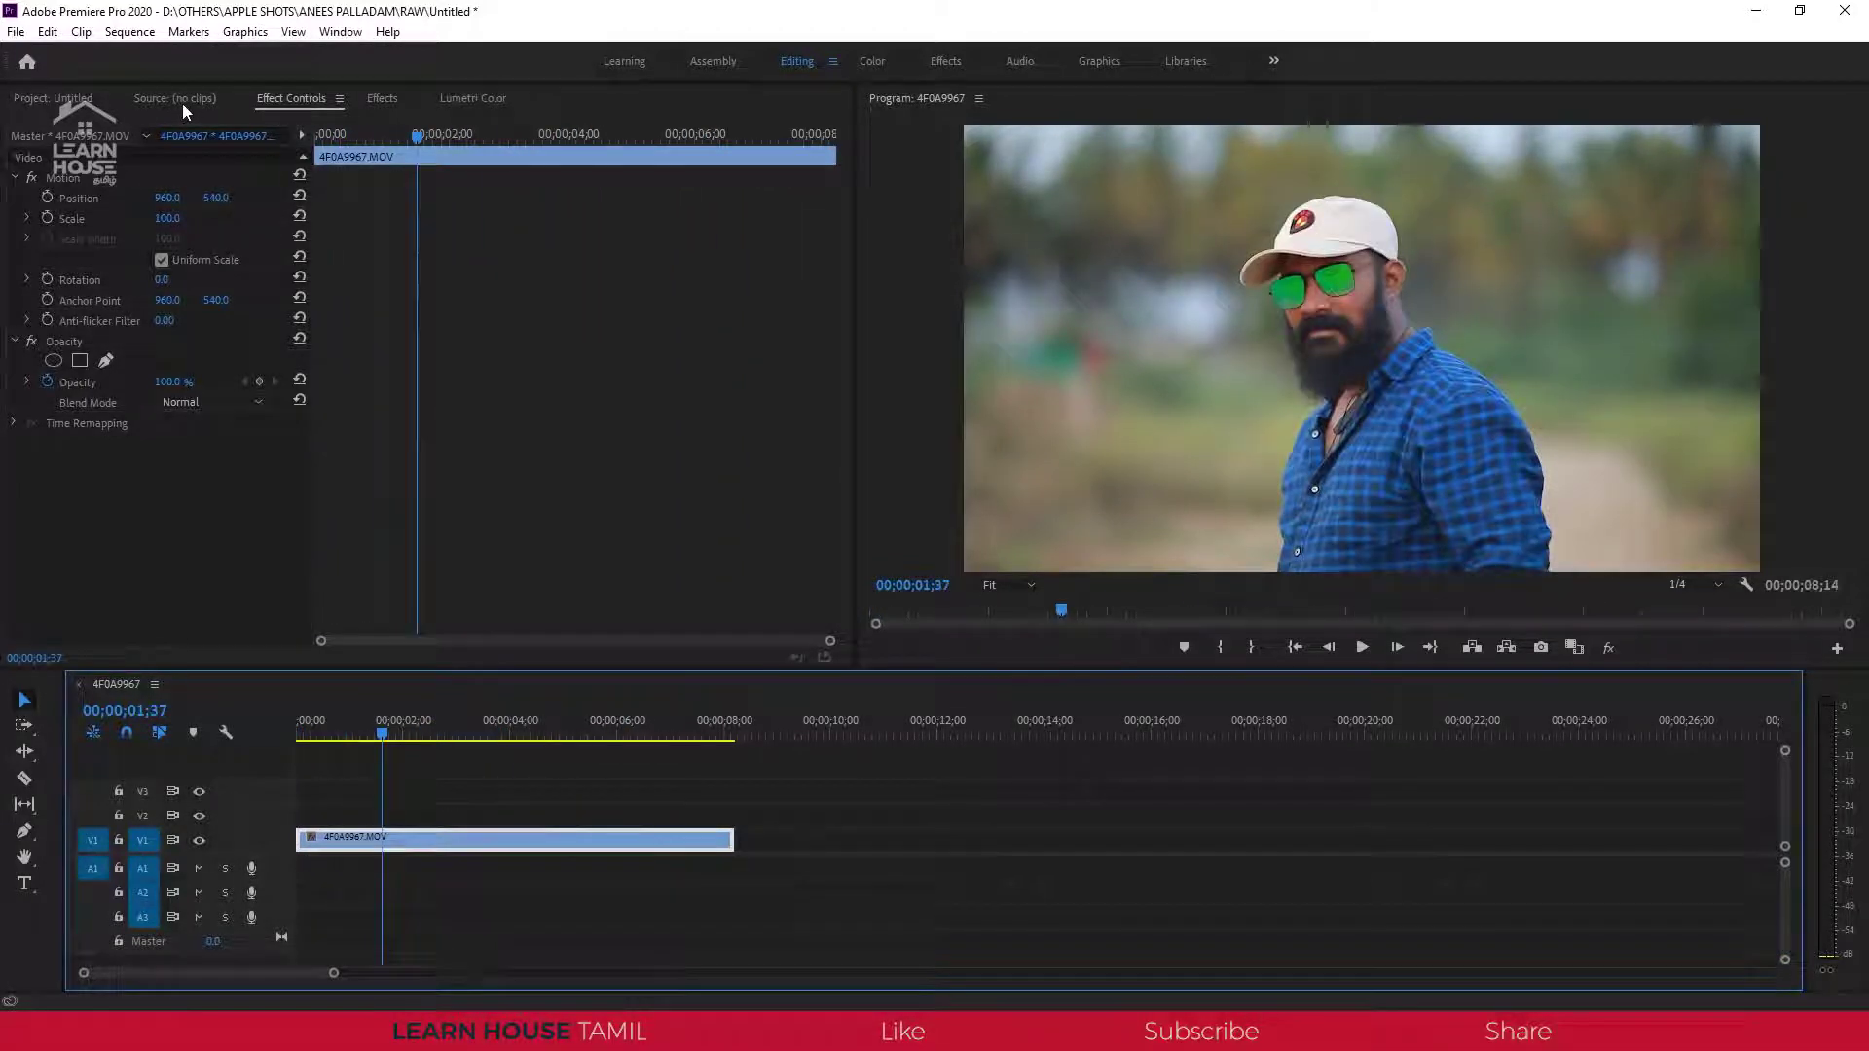
left_click(183, 103)
left_click(56, 102)
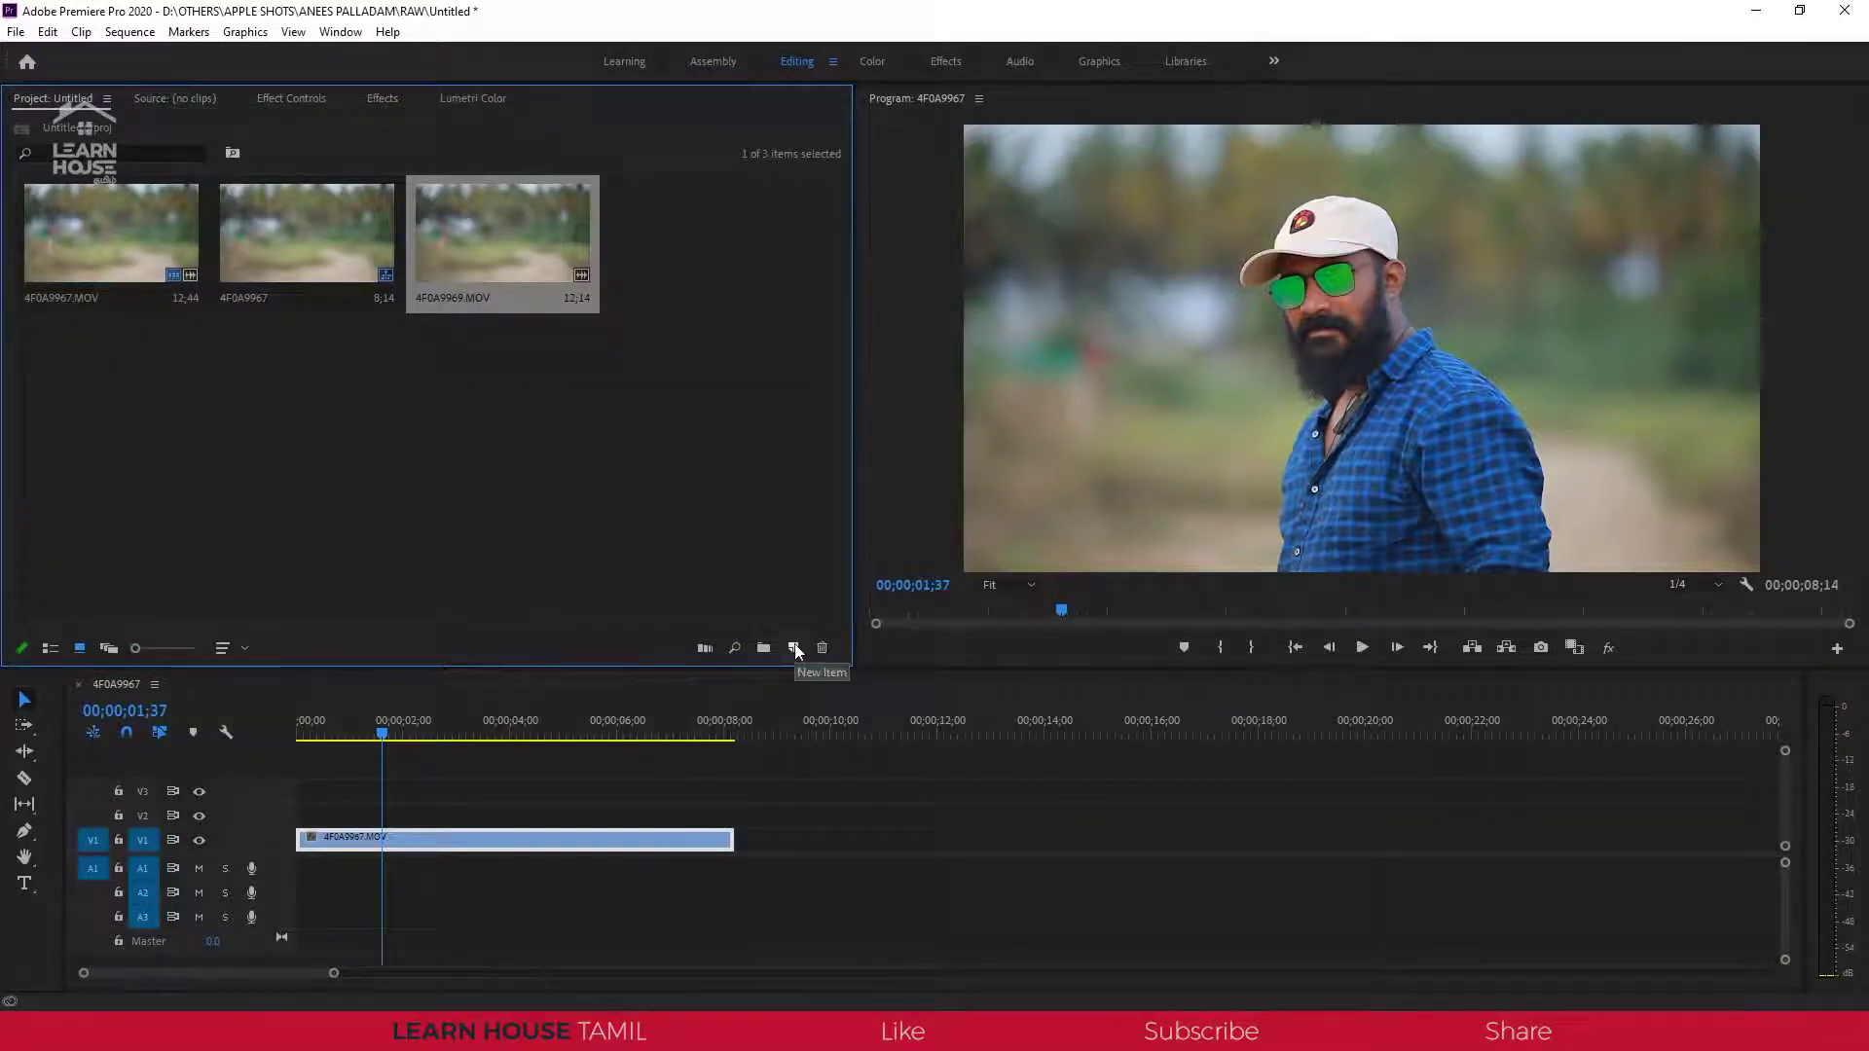
Create a new adjustment layer with the default settings.
left_click(795, 646)
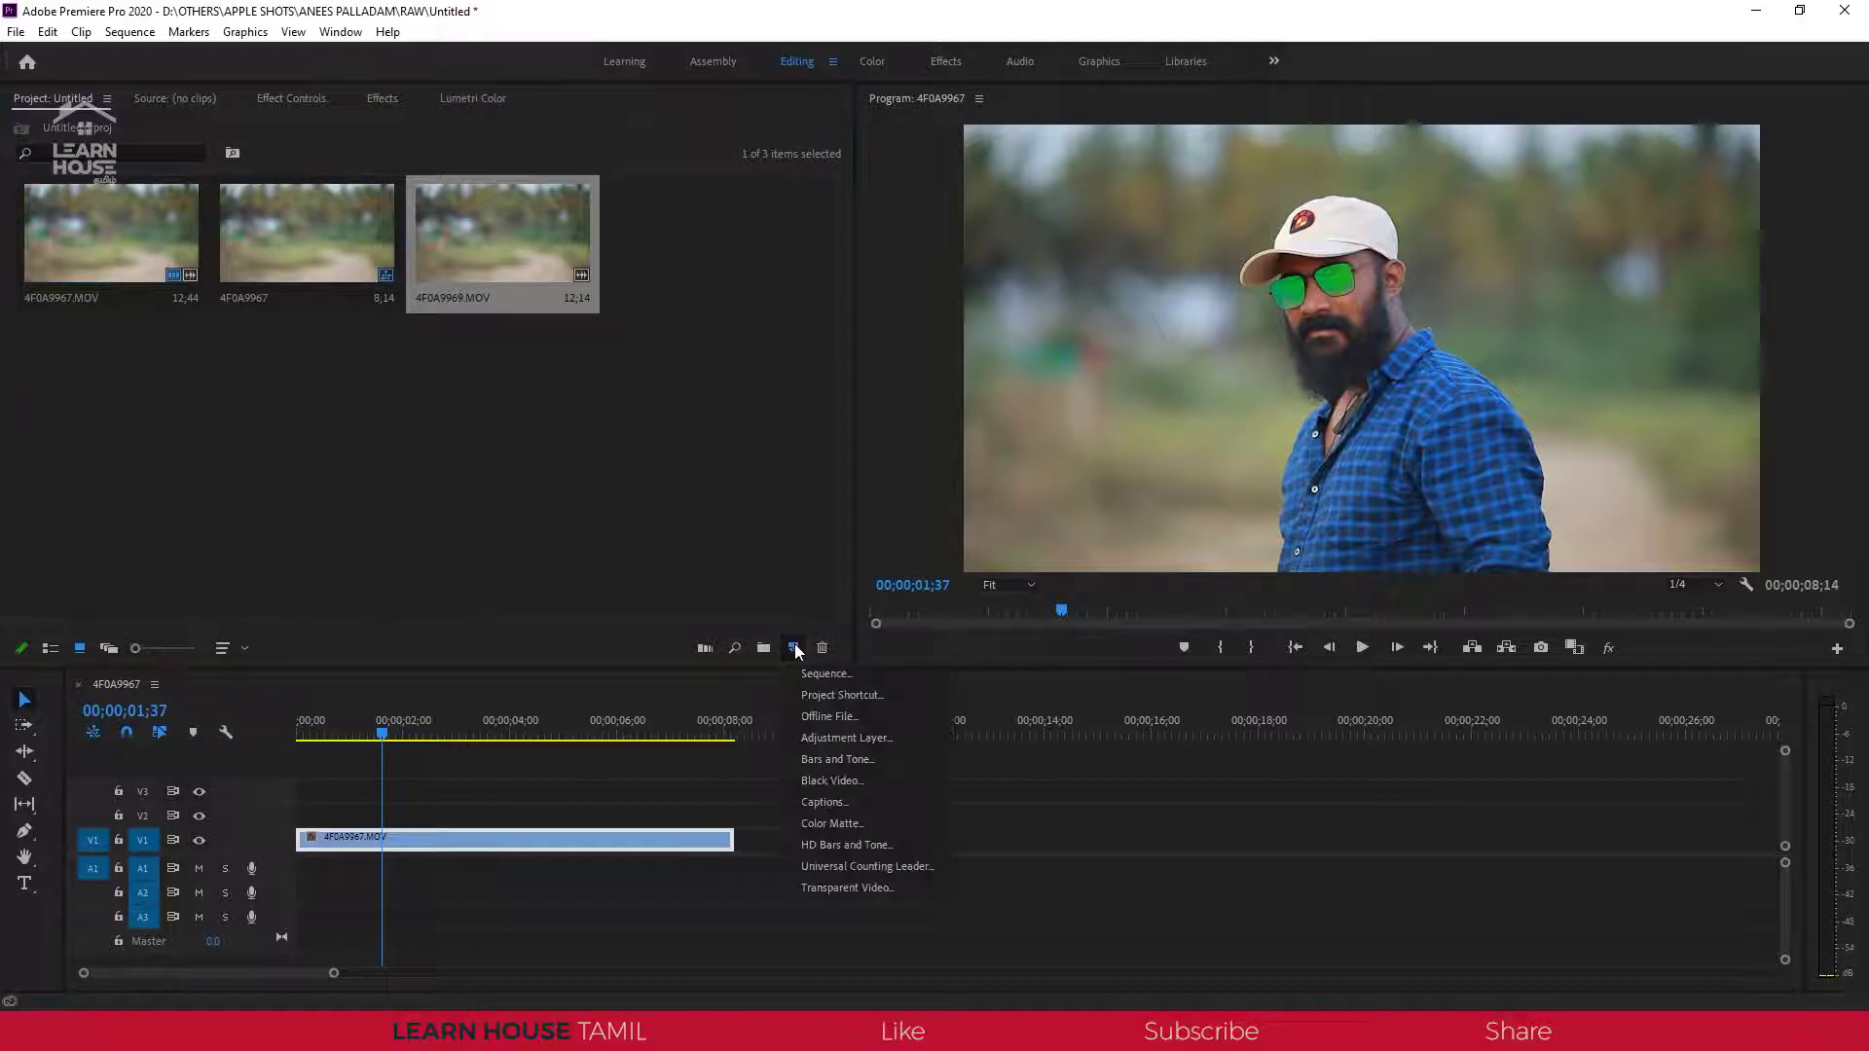
left_click(862, 737)
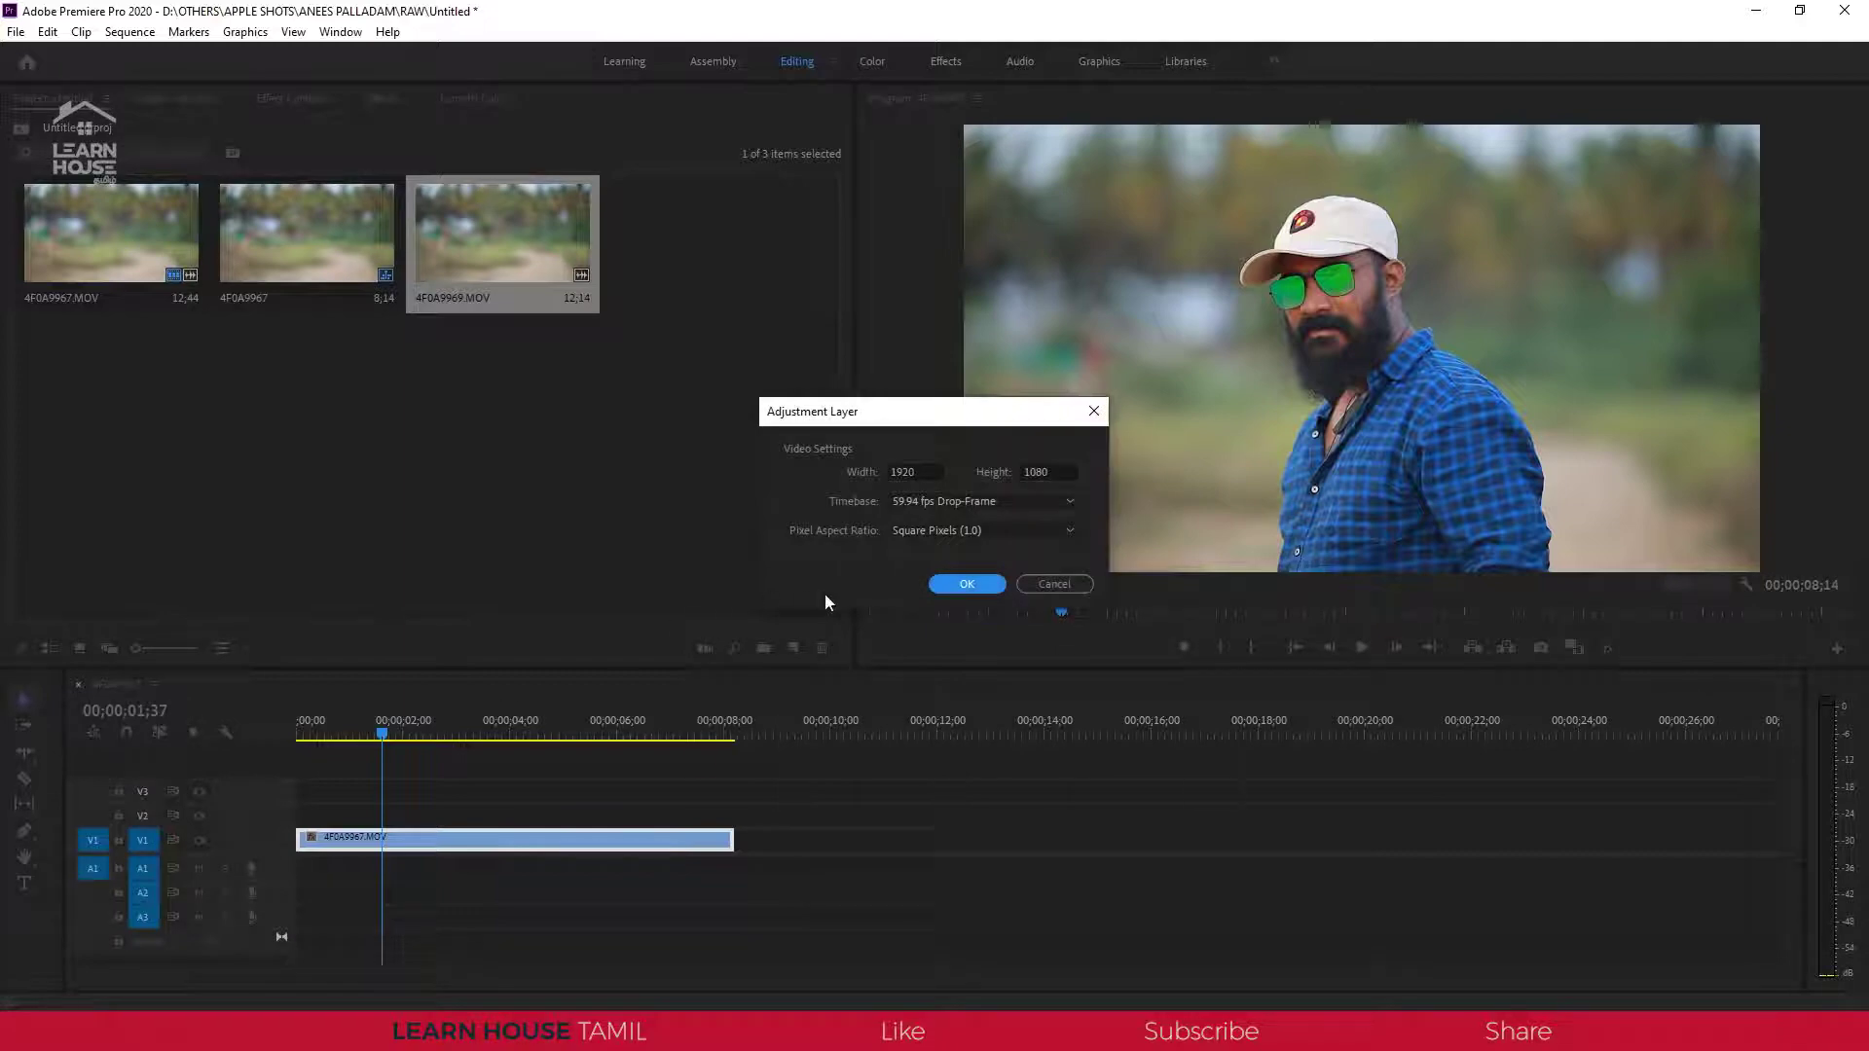
left_click(966, 585)
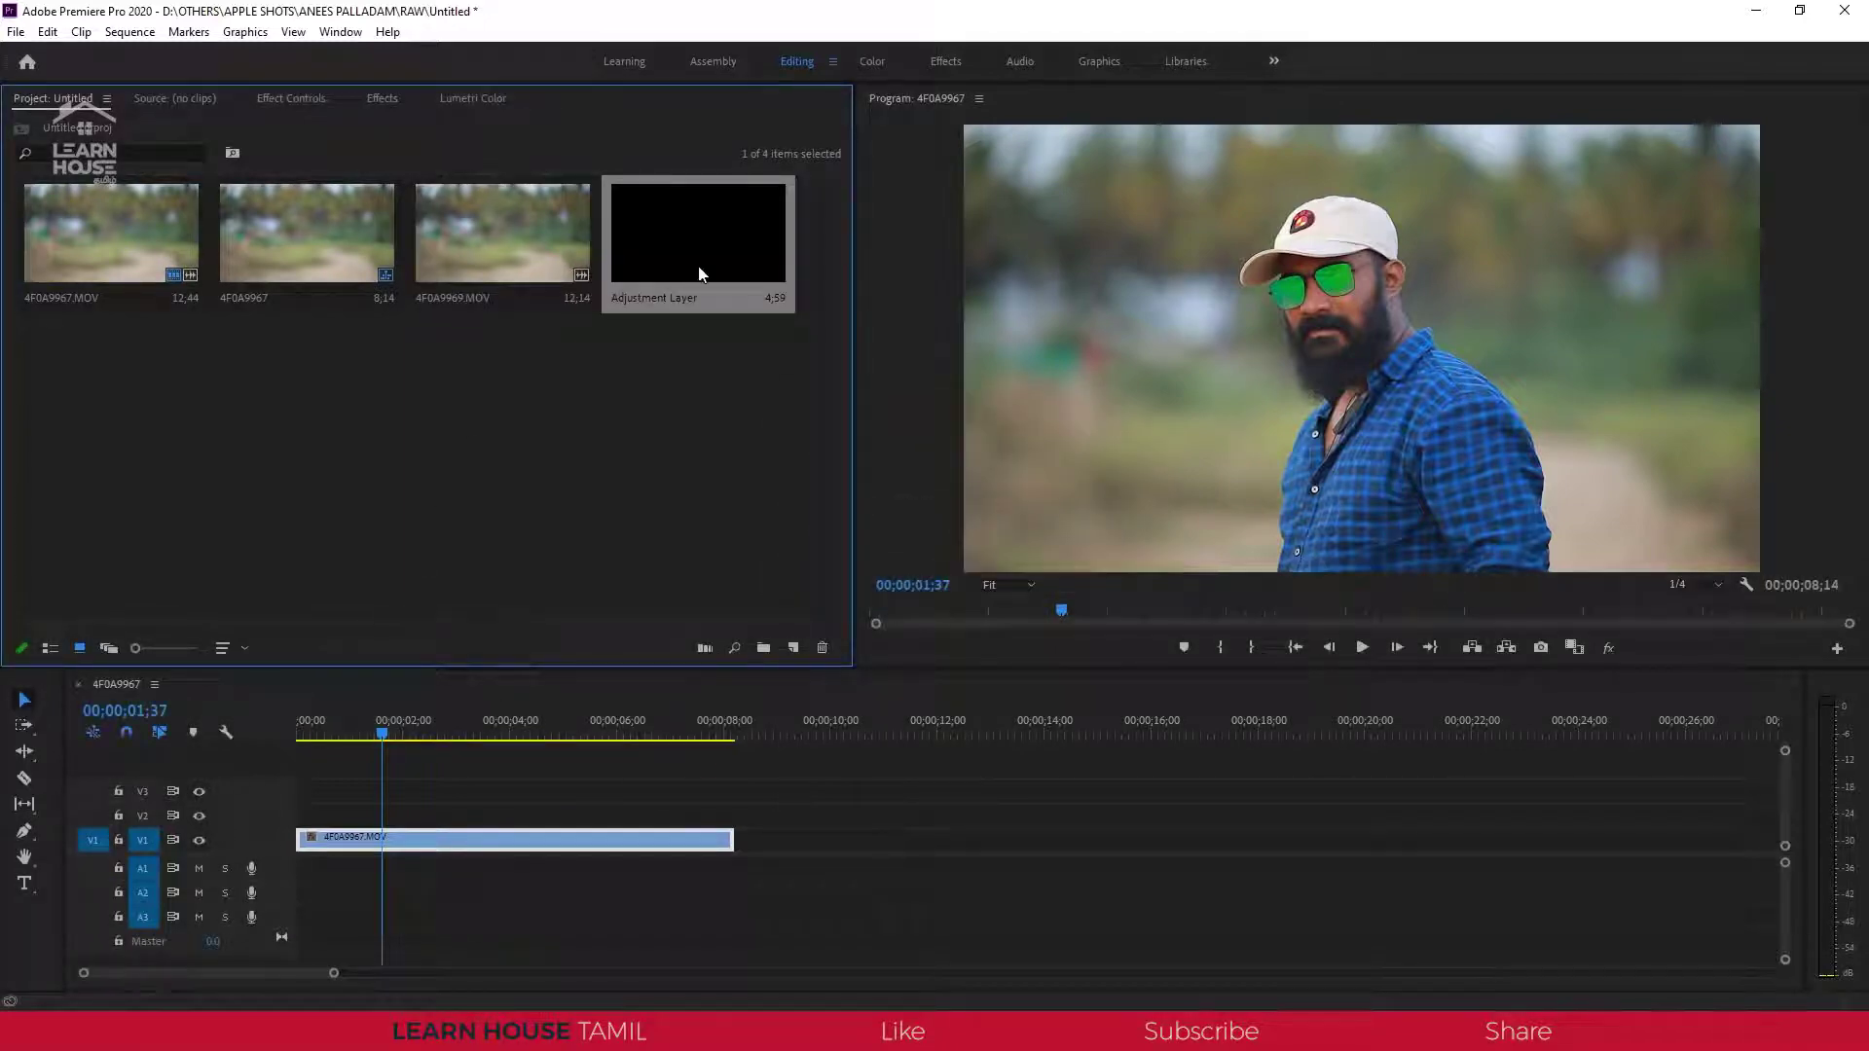
Place the adjustment layer on V2 above 4F0A9967.MOV and extend it to end with the clip.
left_click_drag(709, 256, 304, 817)
left_click(464, 823)
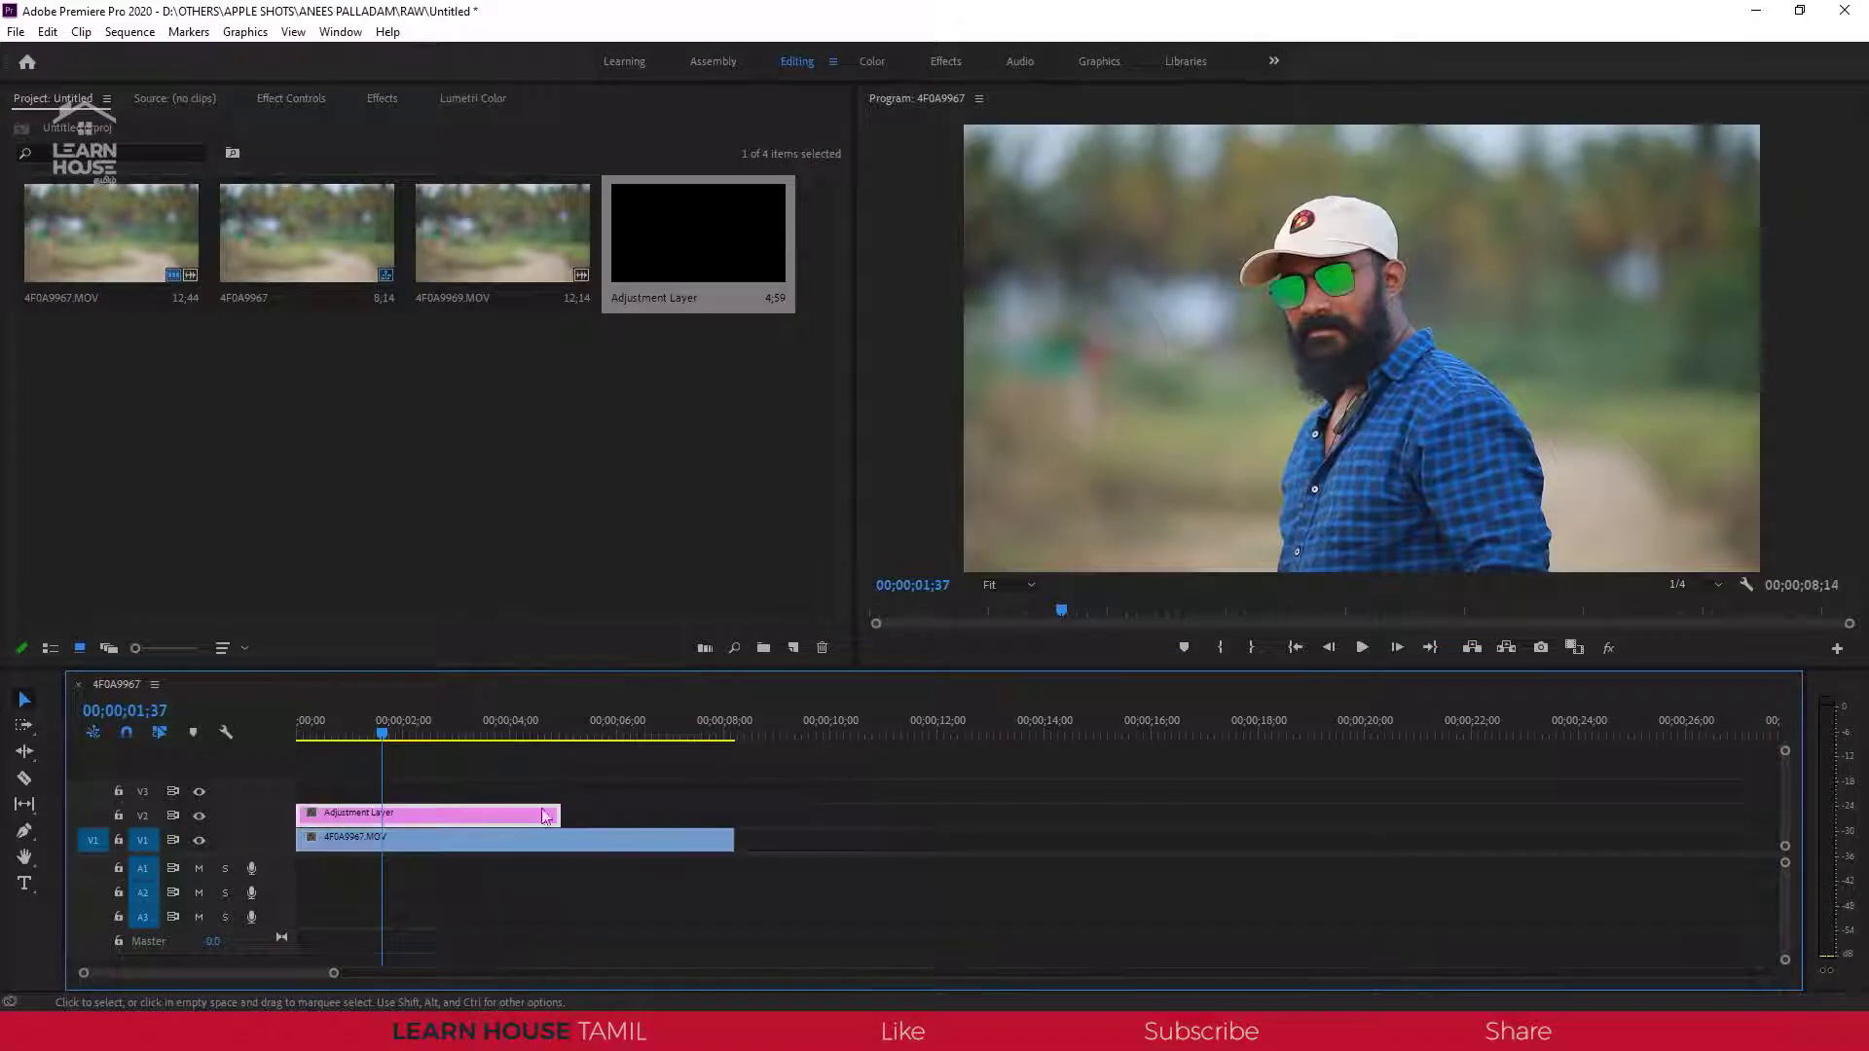
left_click_drag(566, 816, 733, 816)
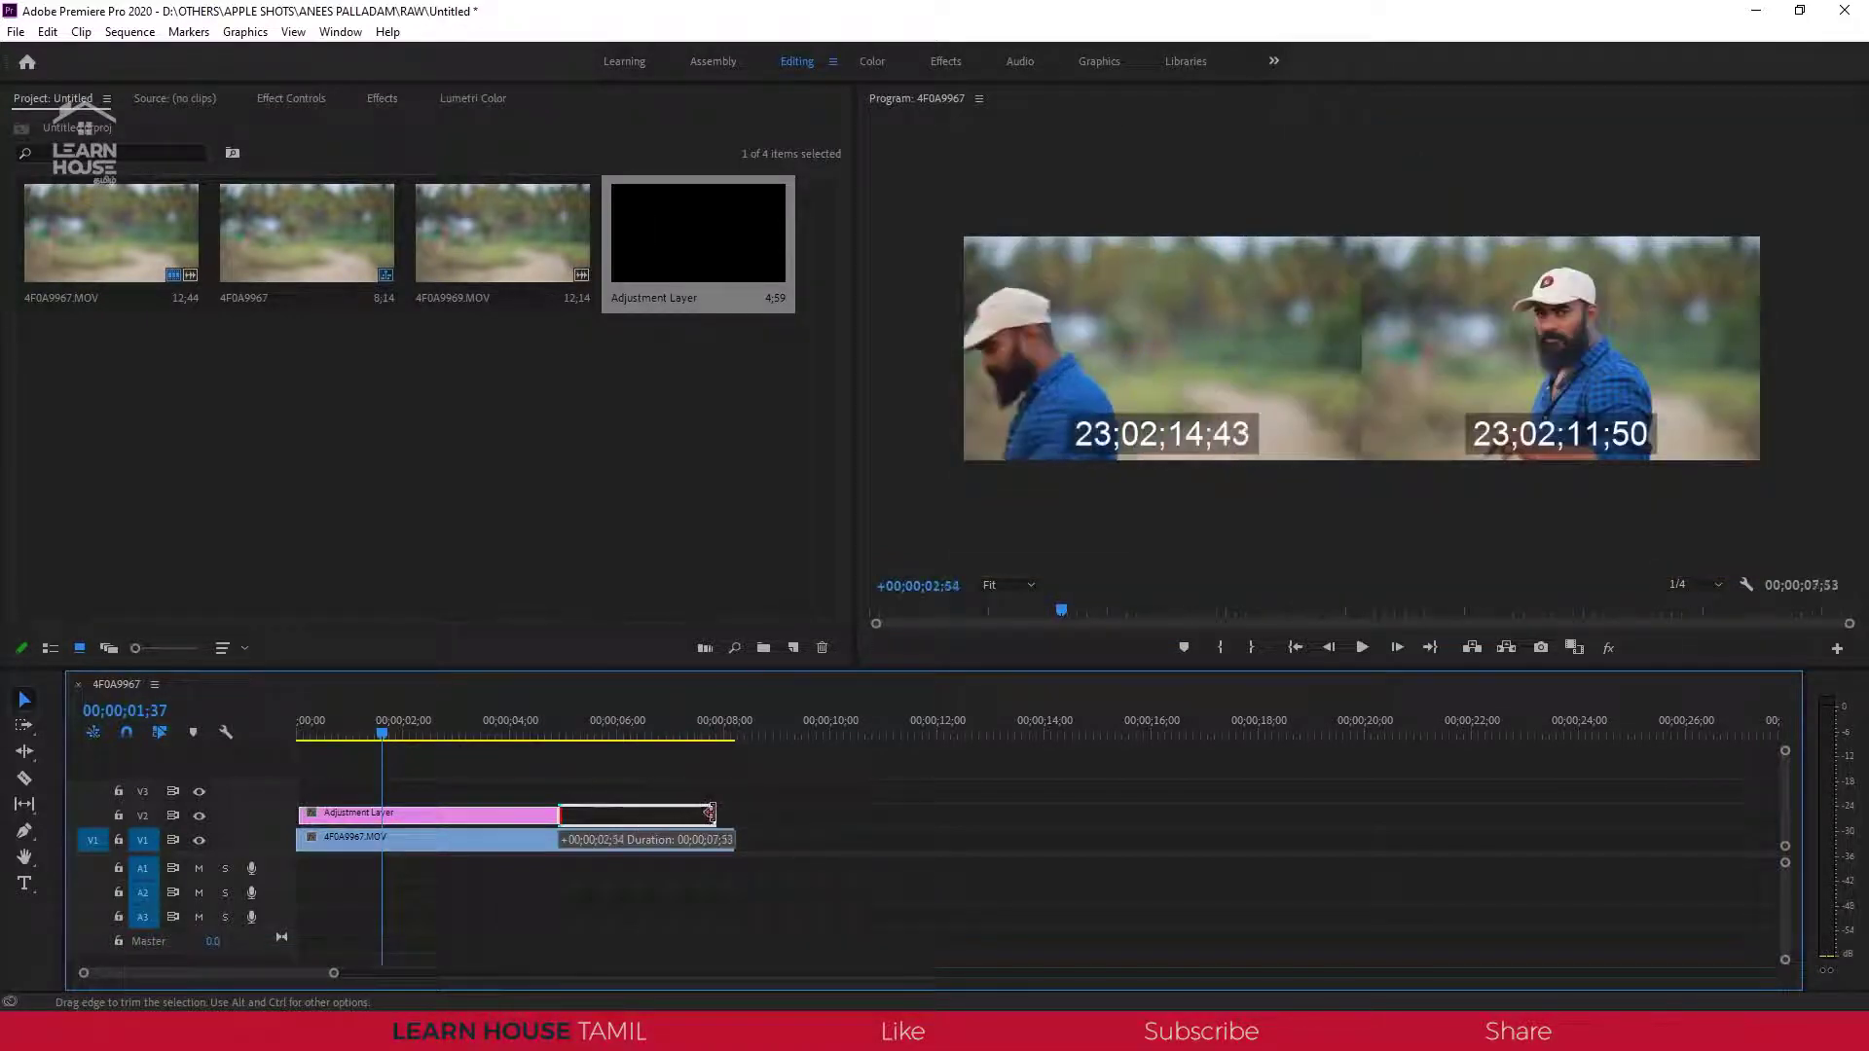
left_click(291, 98)
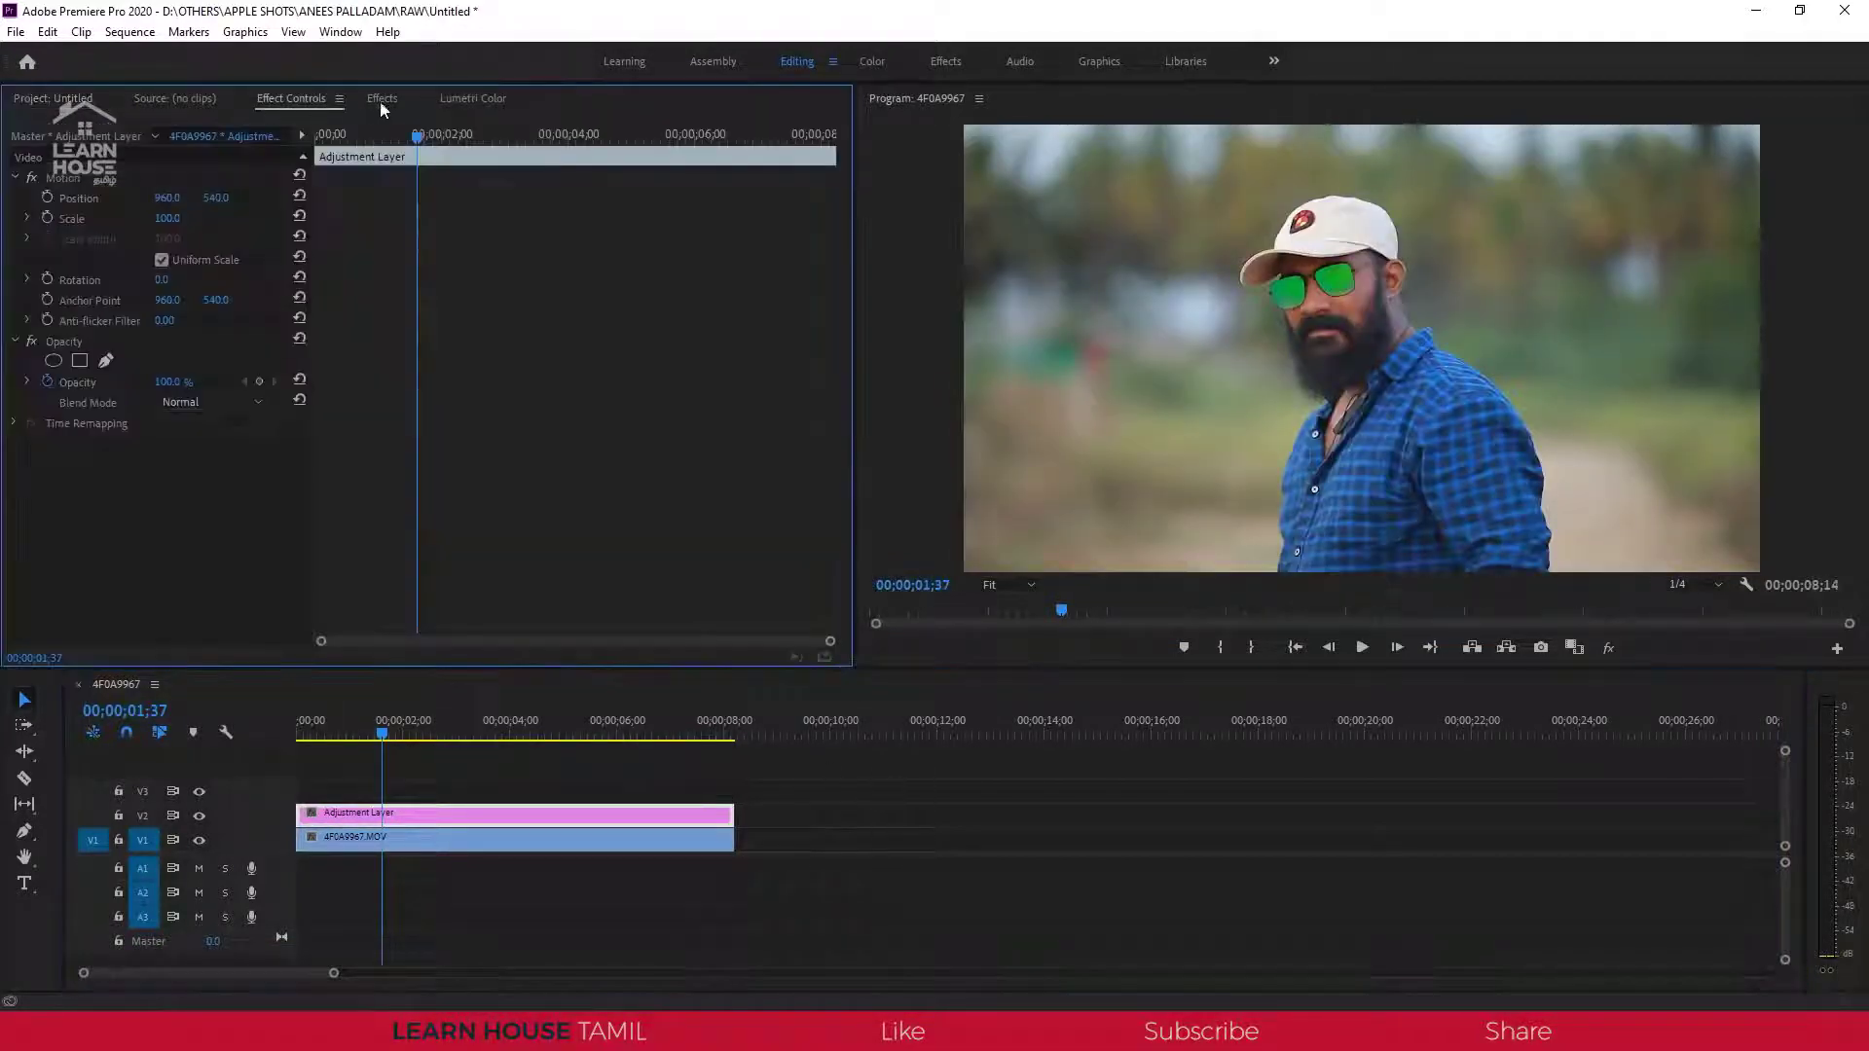
In Lumetri Color, raise the adjustment layer's Contrast to 10.5.
left_click(451, 101)
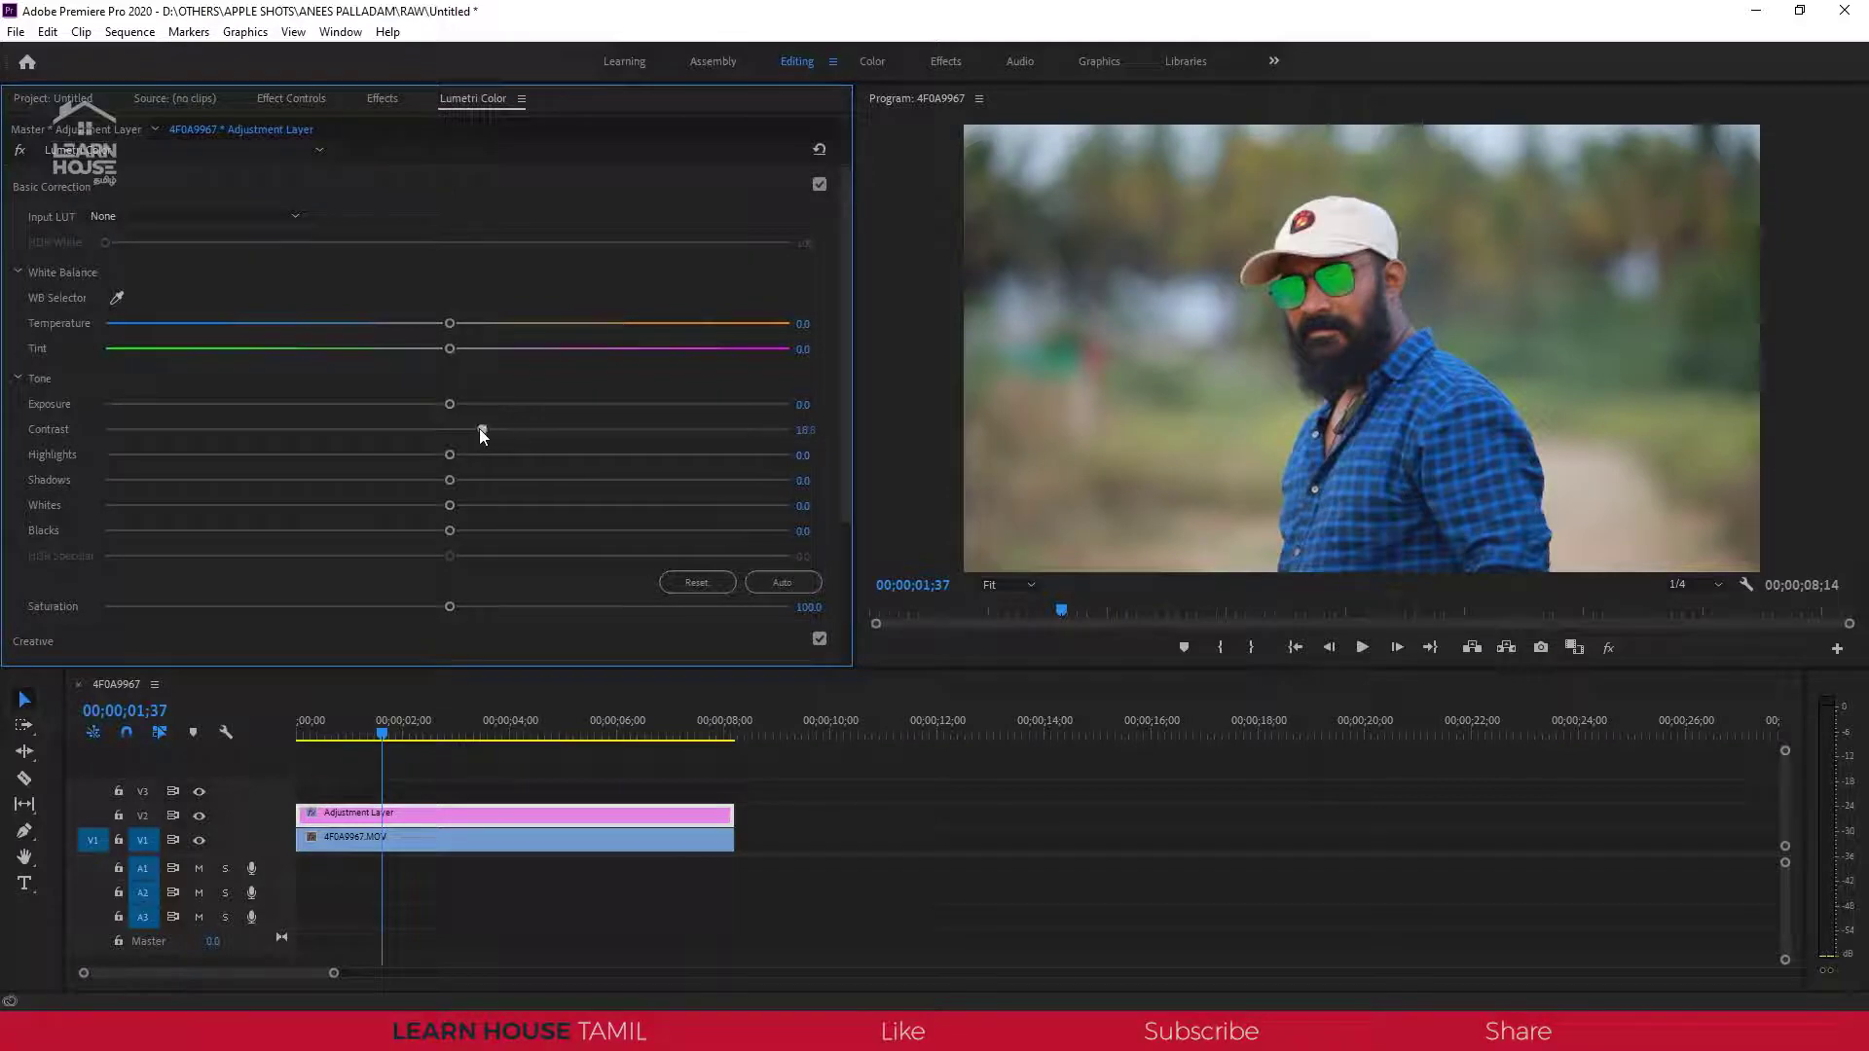
left_click_drag(479, 429, 480, 429)
left_click(1608, 648)
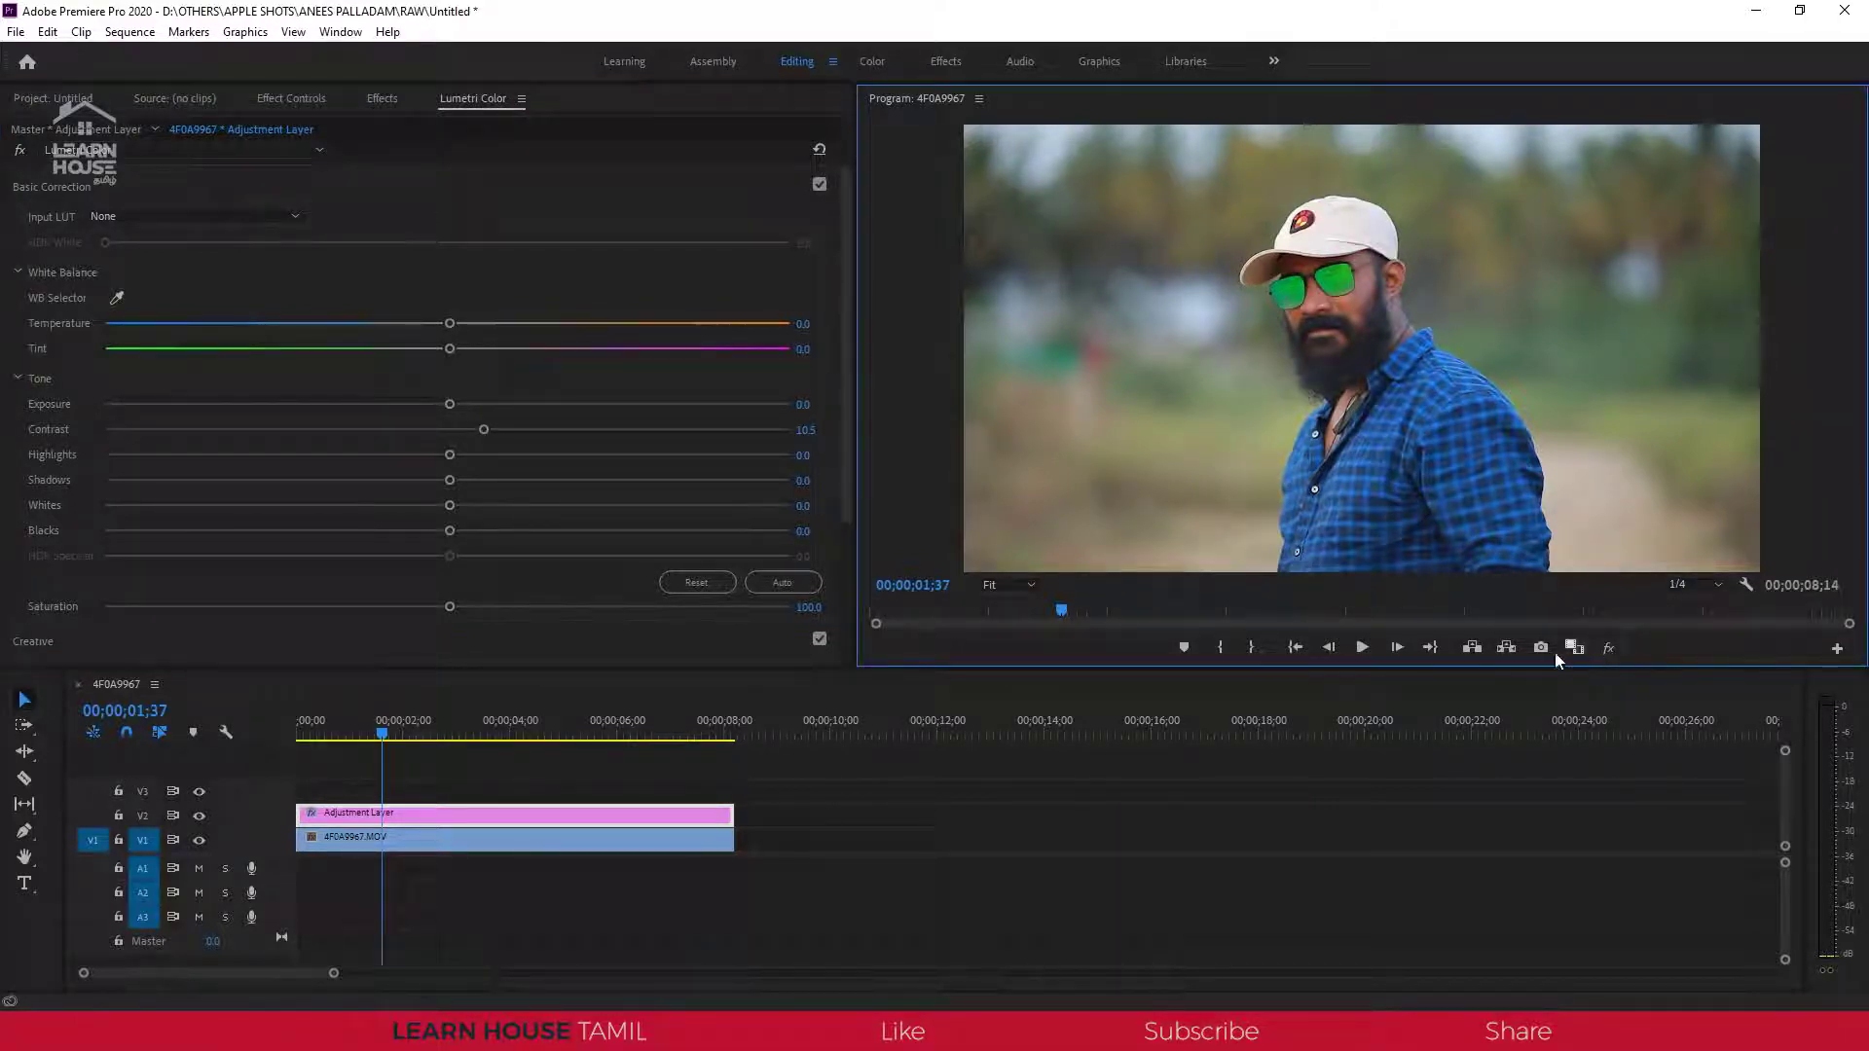
Add the Export Frame button to the Program monitor's button bar and rearrange the buttons.
left_click(1837, 648)
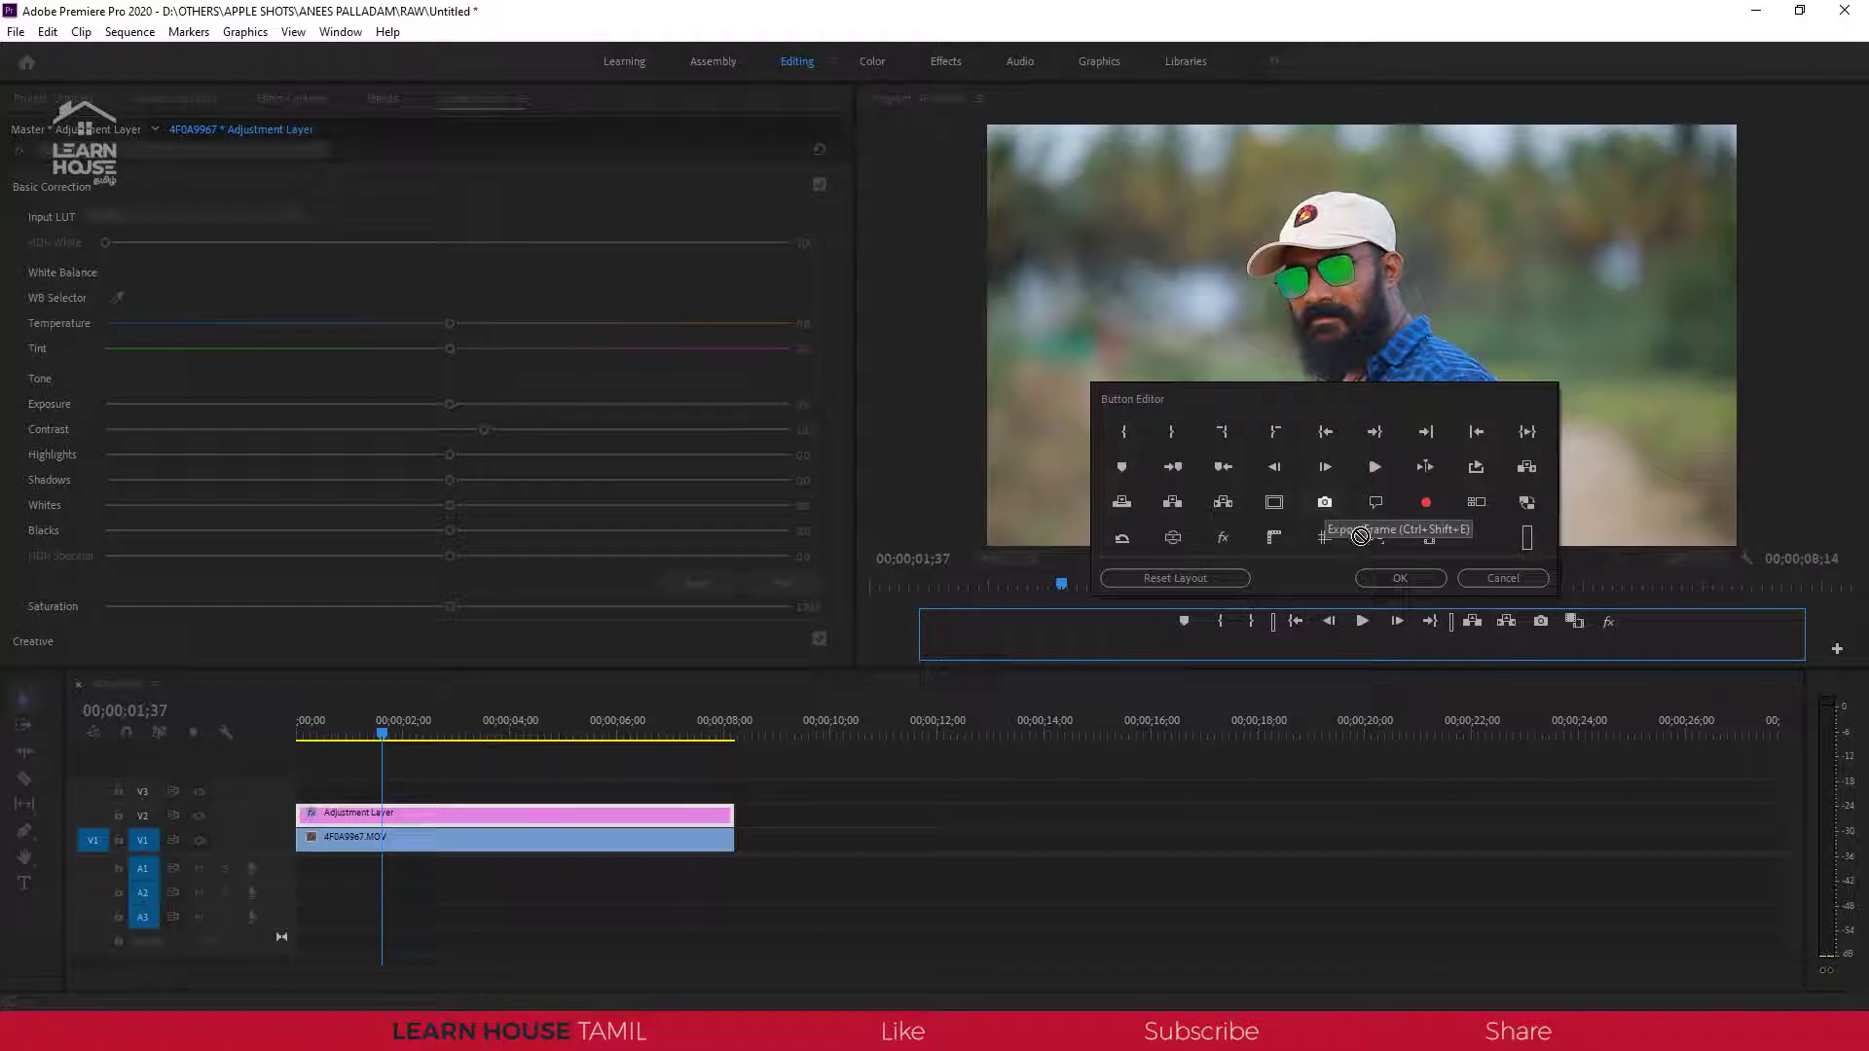
left_click_drag(1332, 508, 1340, 647)
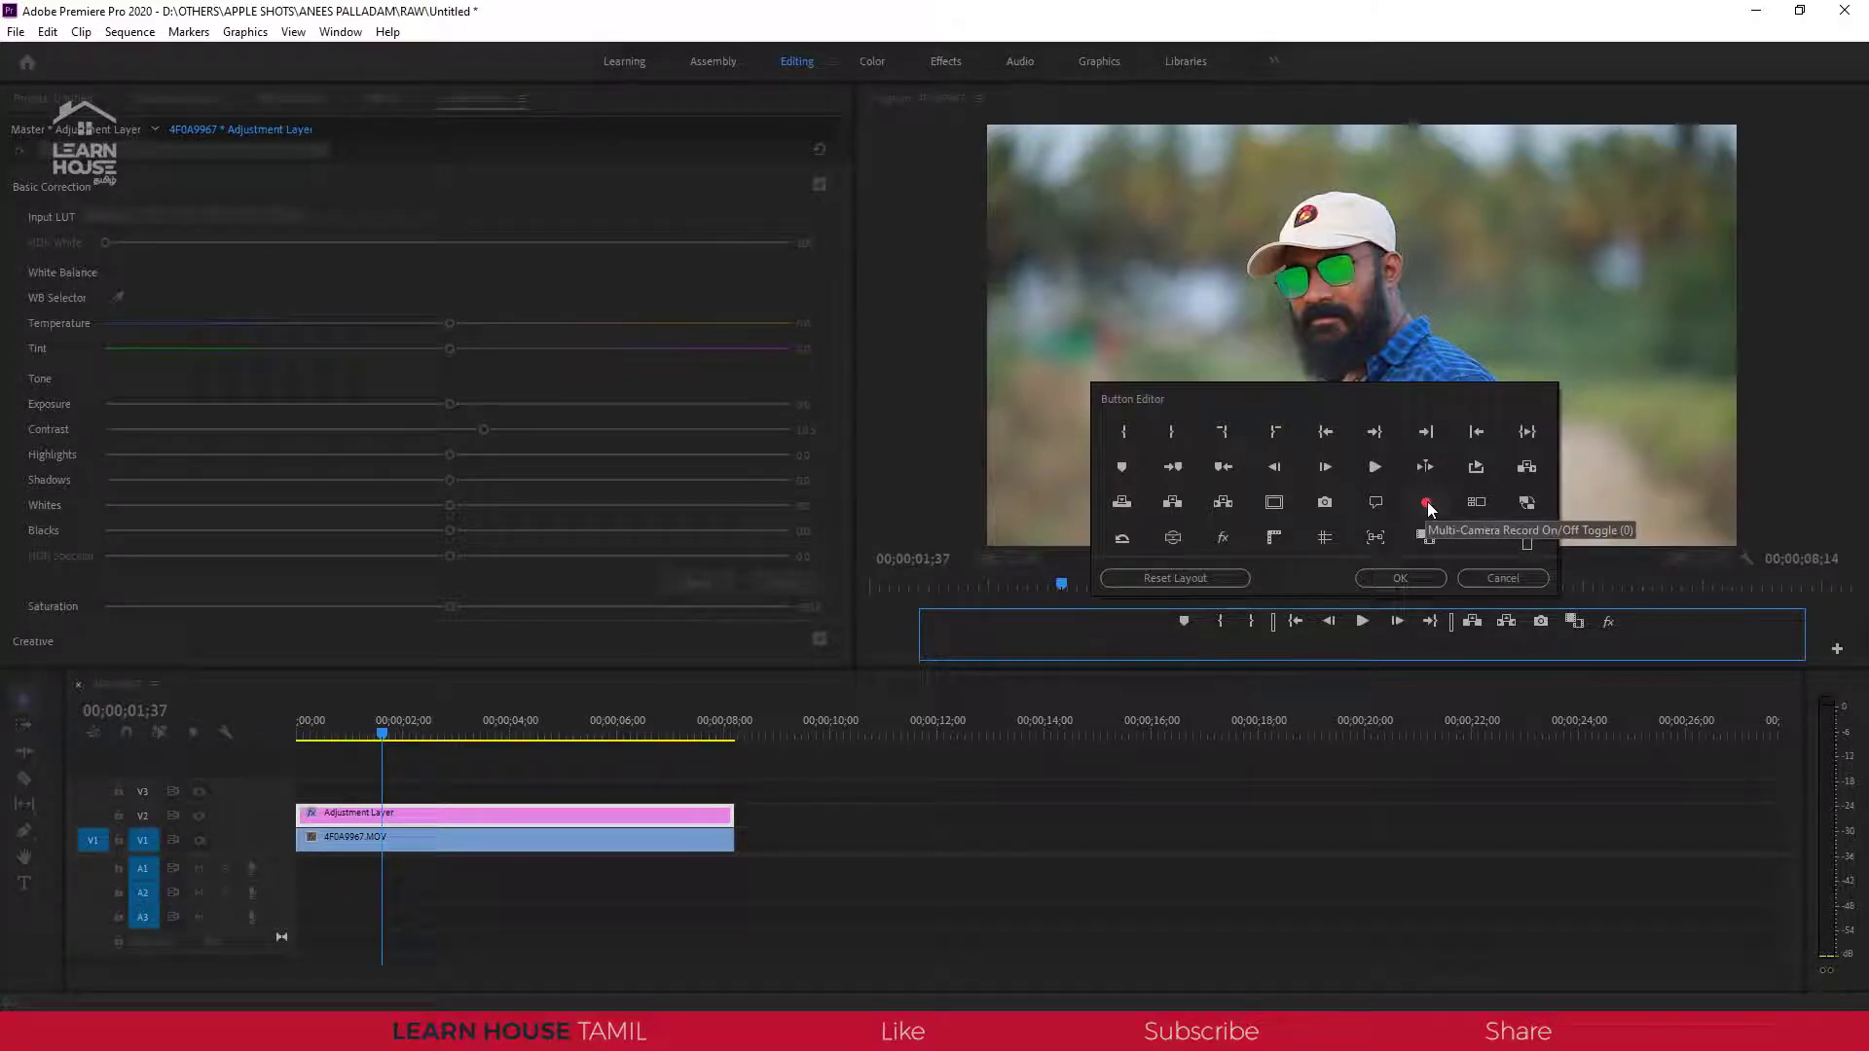
mouse_move(1478, 570)
left_mouse_down()
mouse_move(1645, 628)
mouse_move(1416, 498)
left_mouse_up()
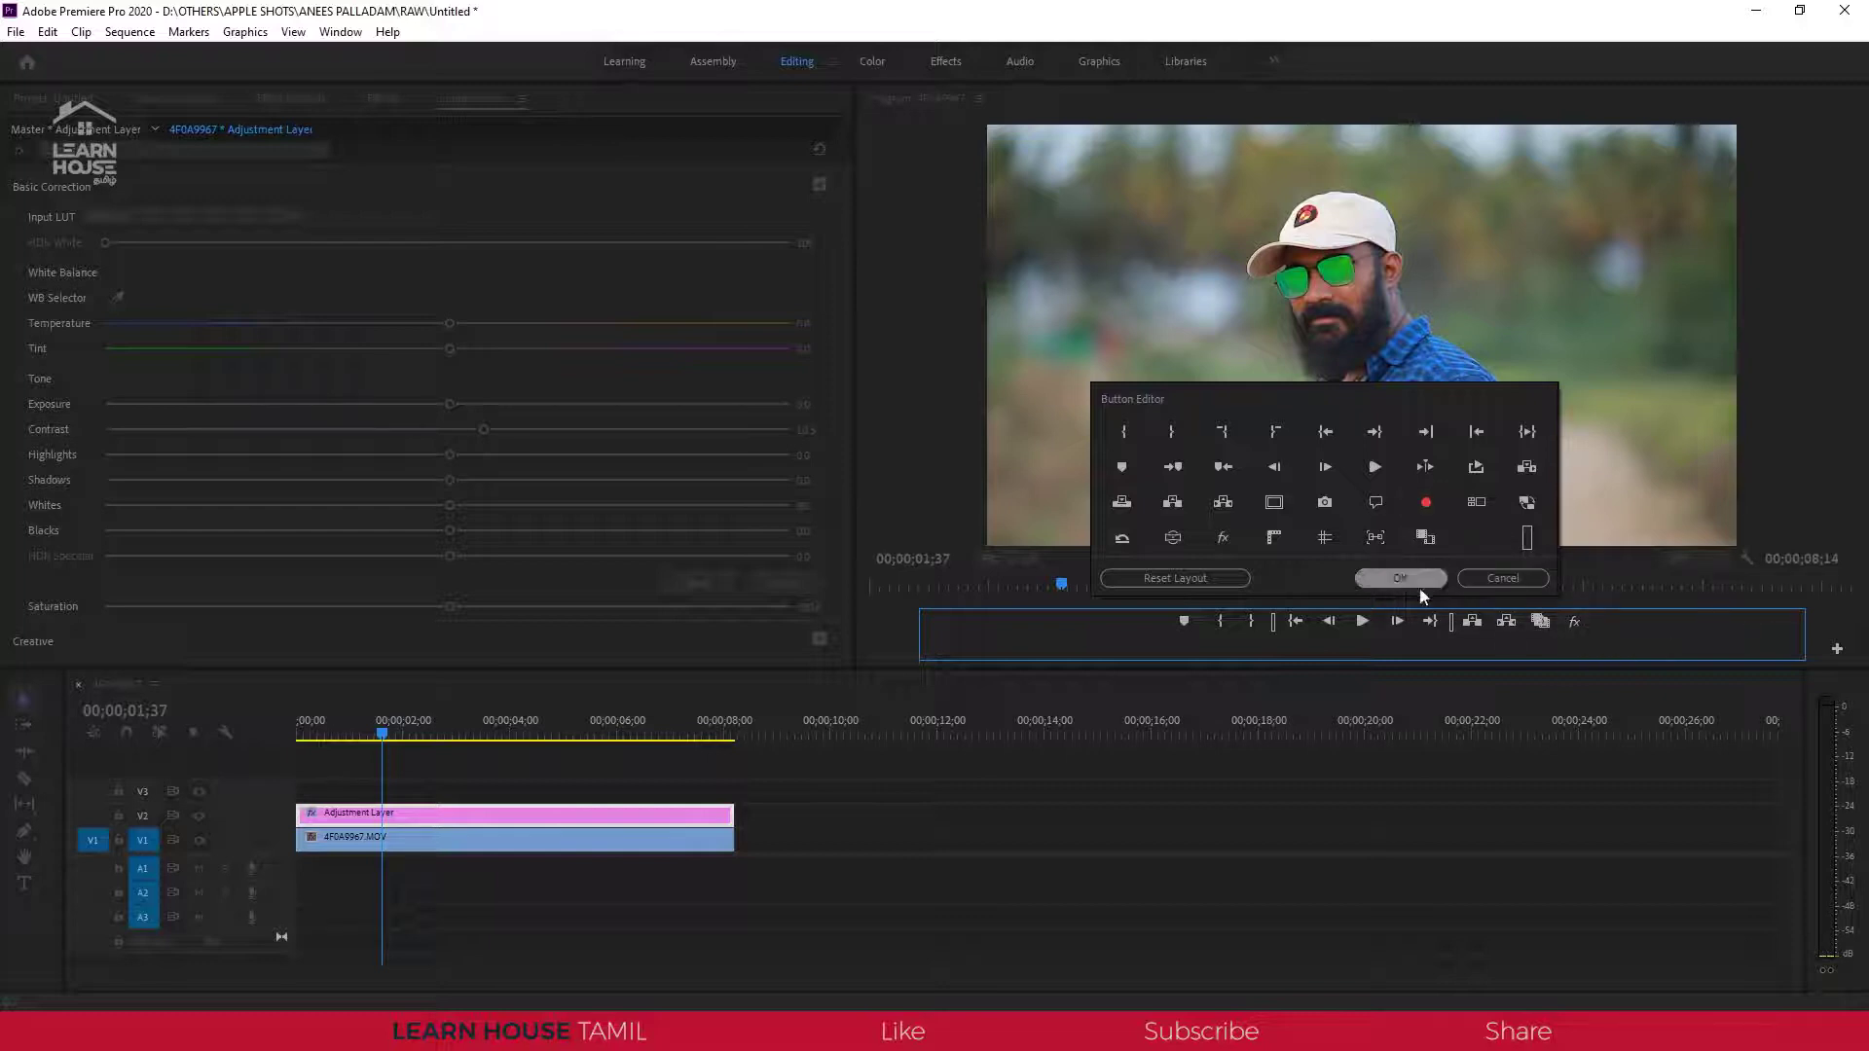
key("Return")
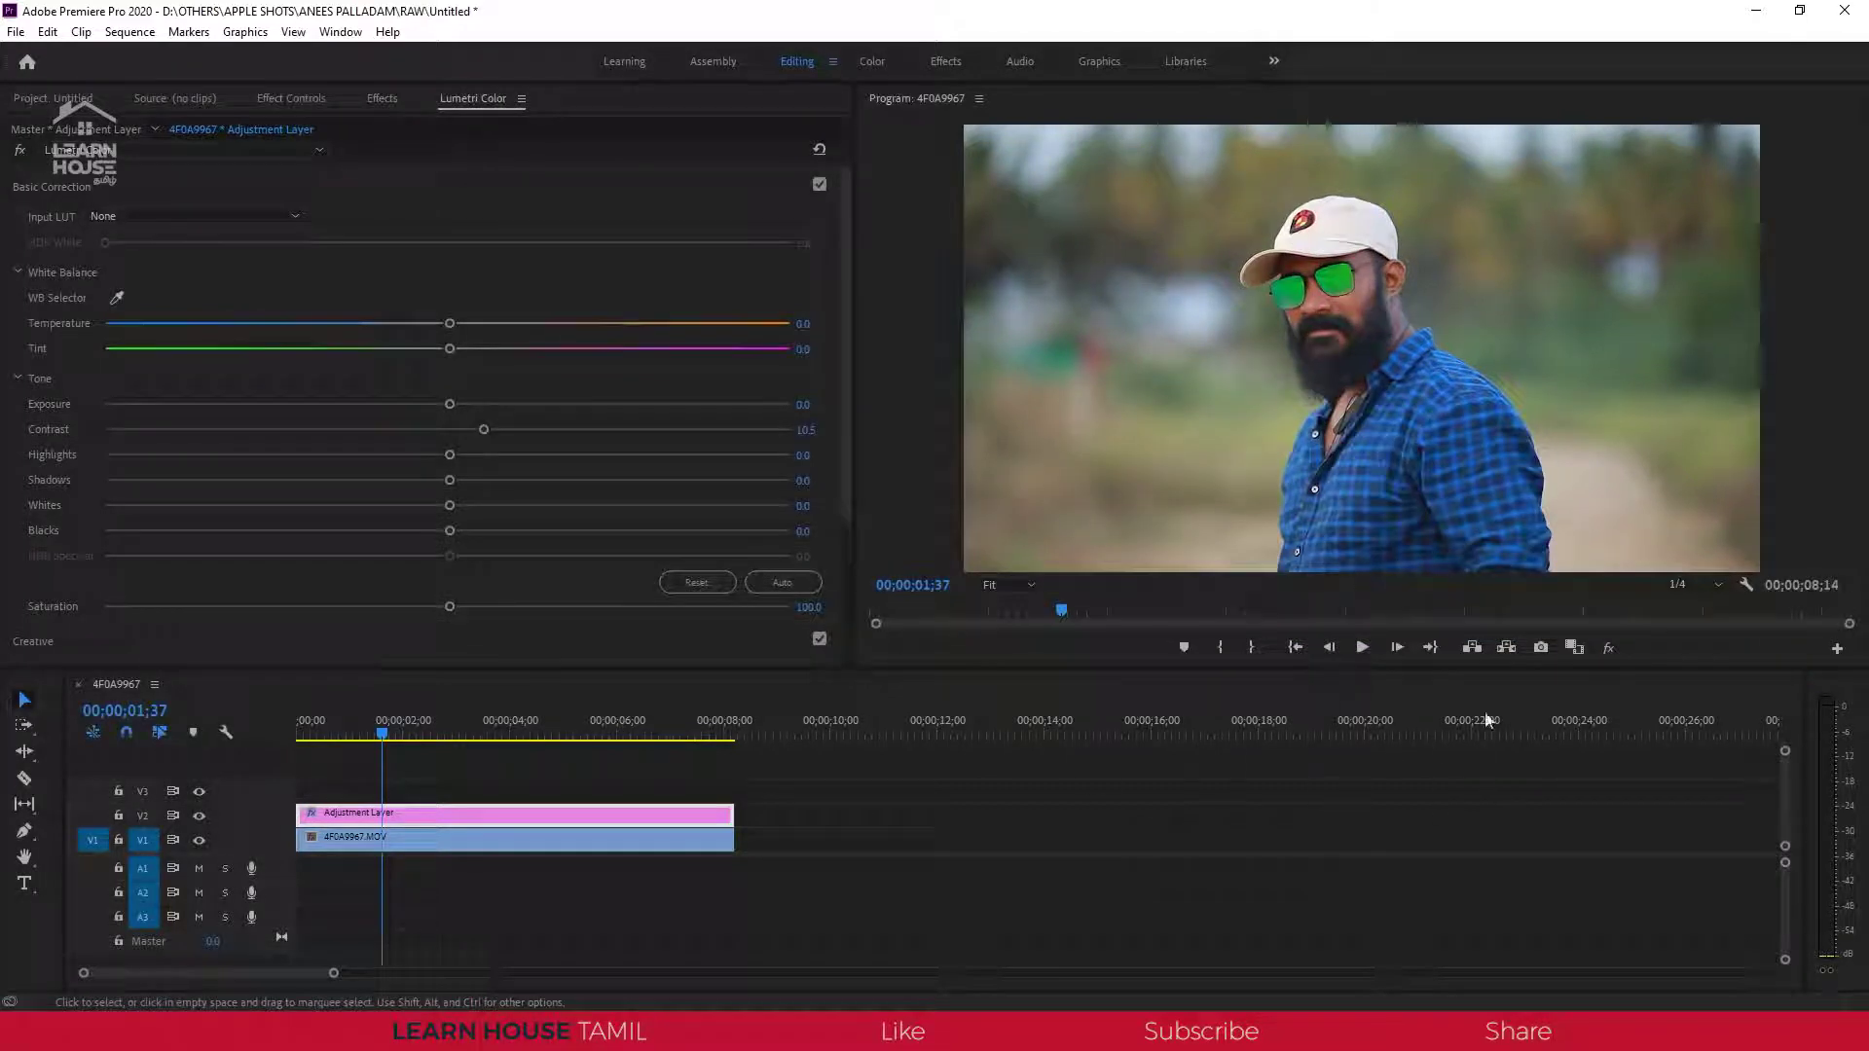
left_click(1611, 649)
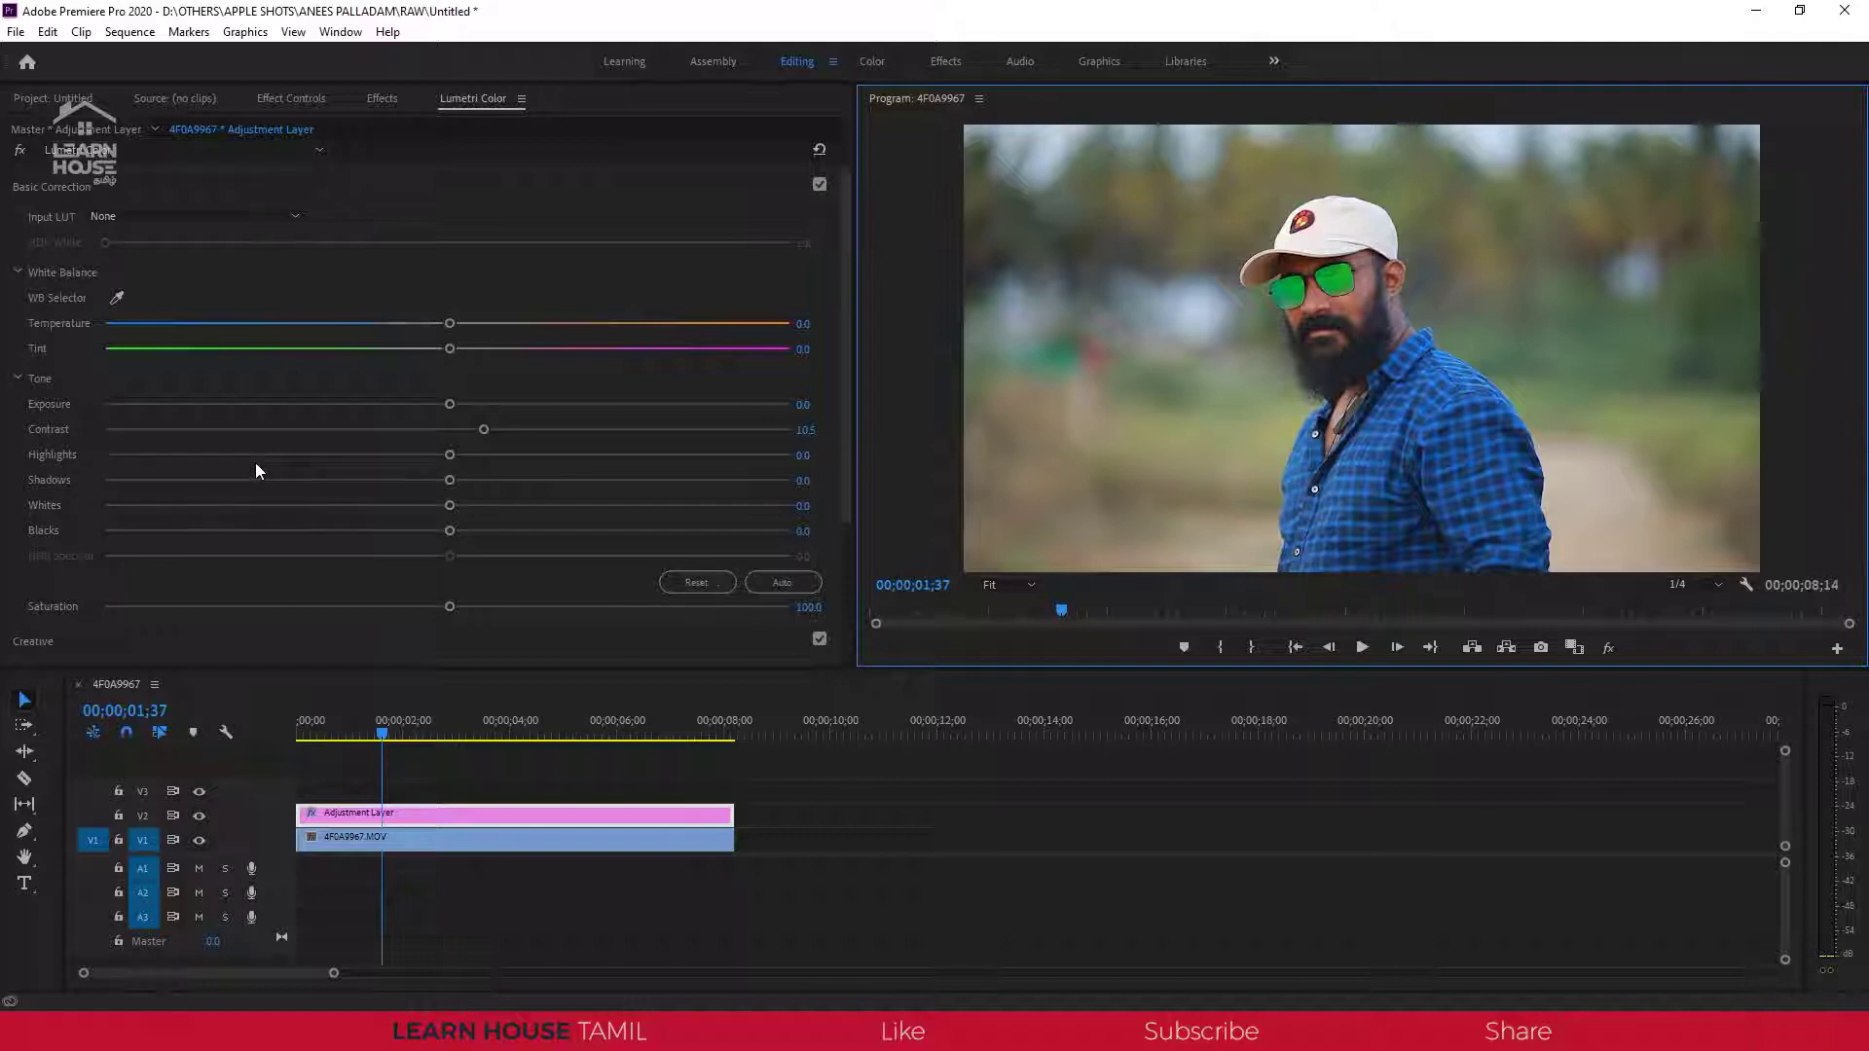
Brighten the Lumetri Basic Correction Highlights to 9.9.
left_click_drag(450, 455, 470, 455)
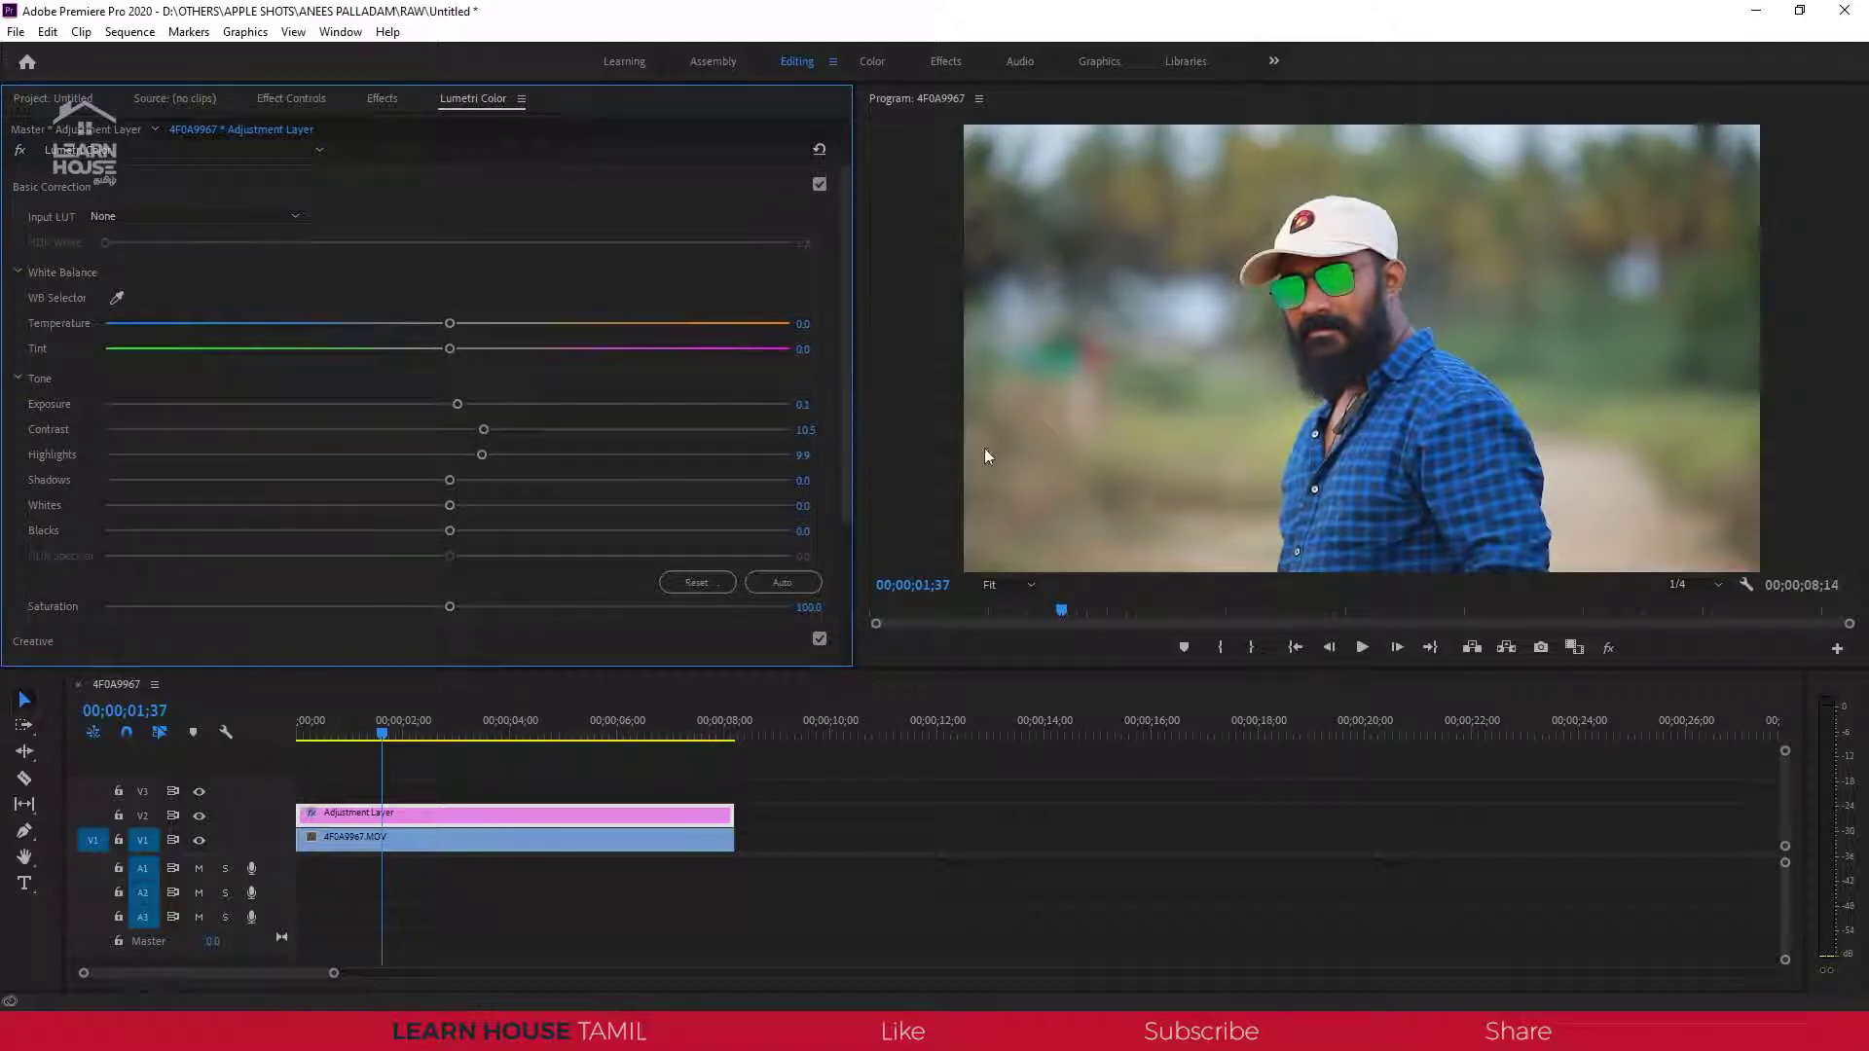
scroll(849, 416, "down", 1)
scroll(850, 408, "up", 1)
left_click(224, 179)
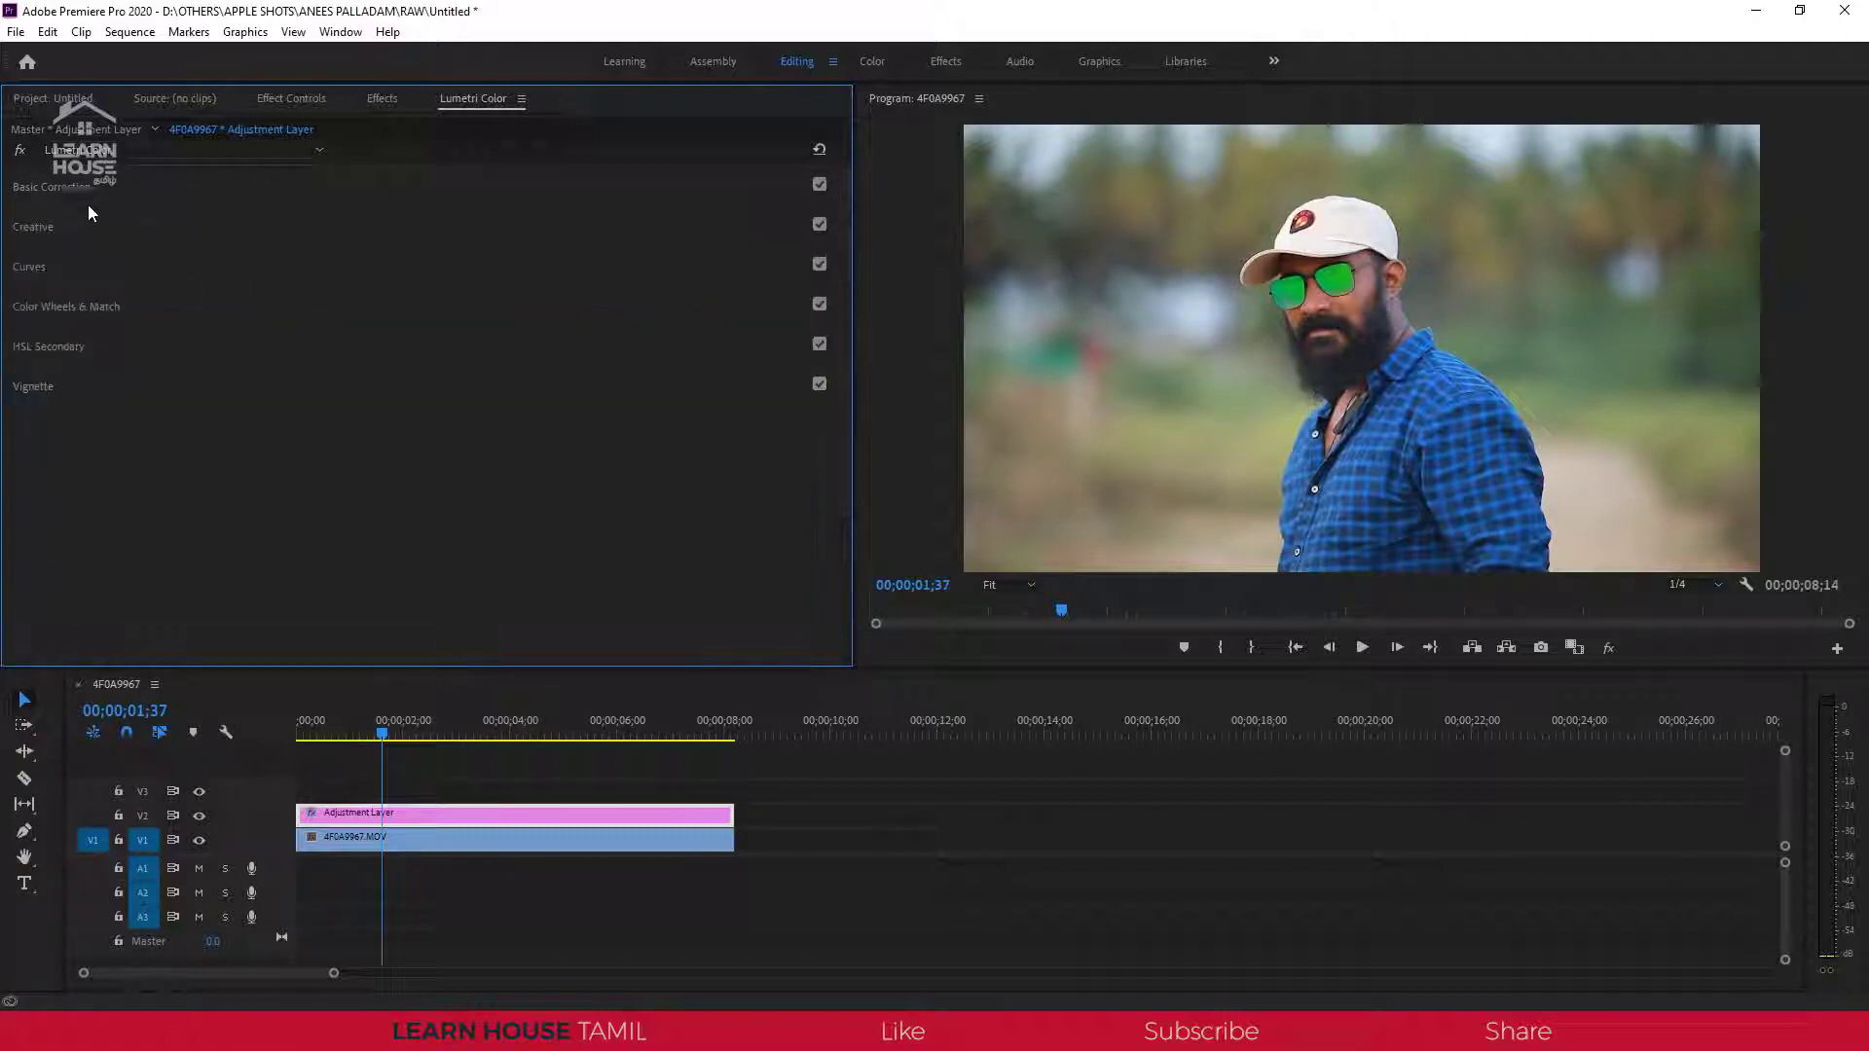
left_click(180, 191)
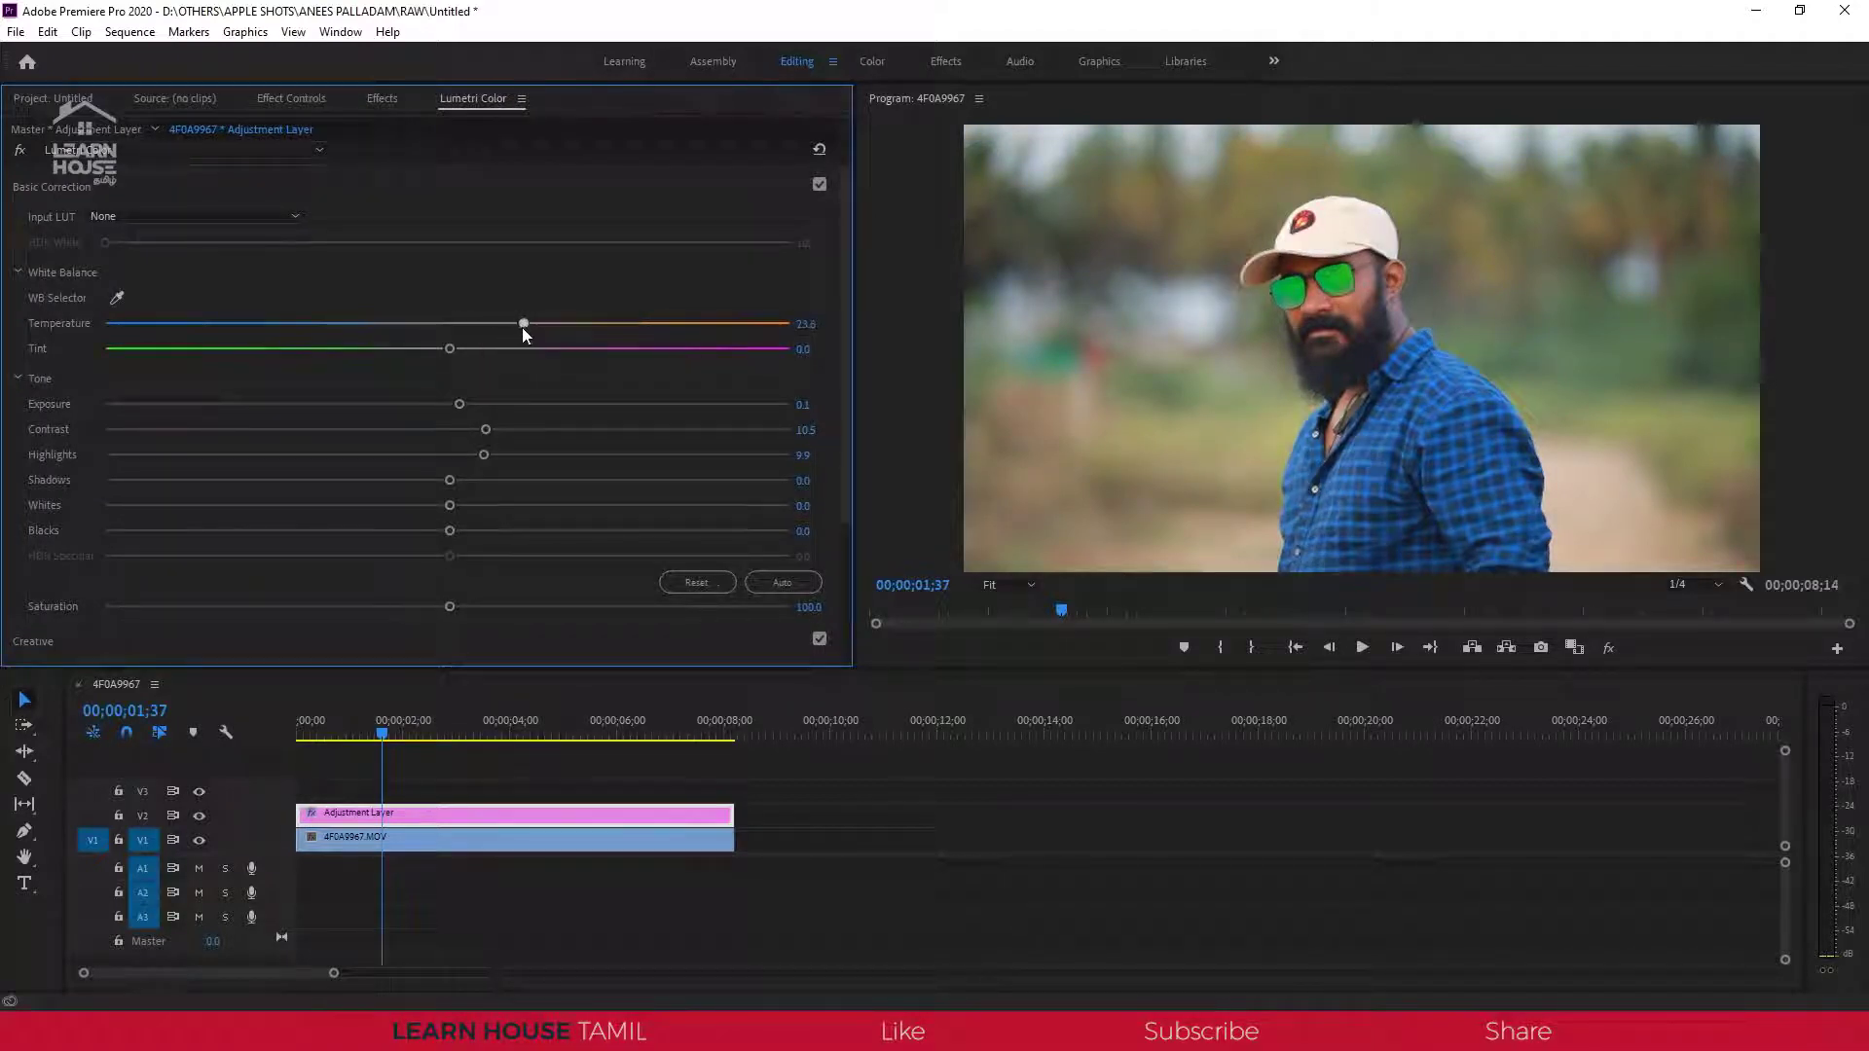
Try warming the Temperature, return it to 0, and collapse Basic Correction.
key("ctrl+z")
mouse_move(449, 324)
left_mouse_down()
mouse_move(531, 324)
mouse_move(469, 323)
mouse_move(495, 325)
left_mouse_up()
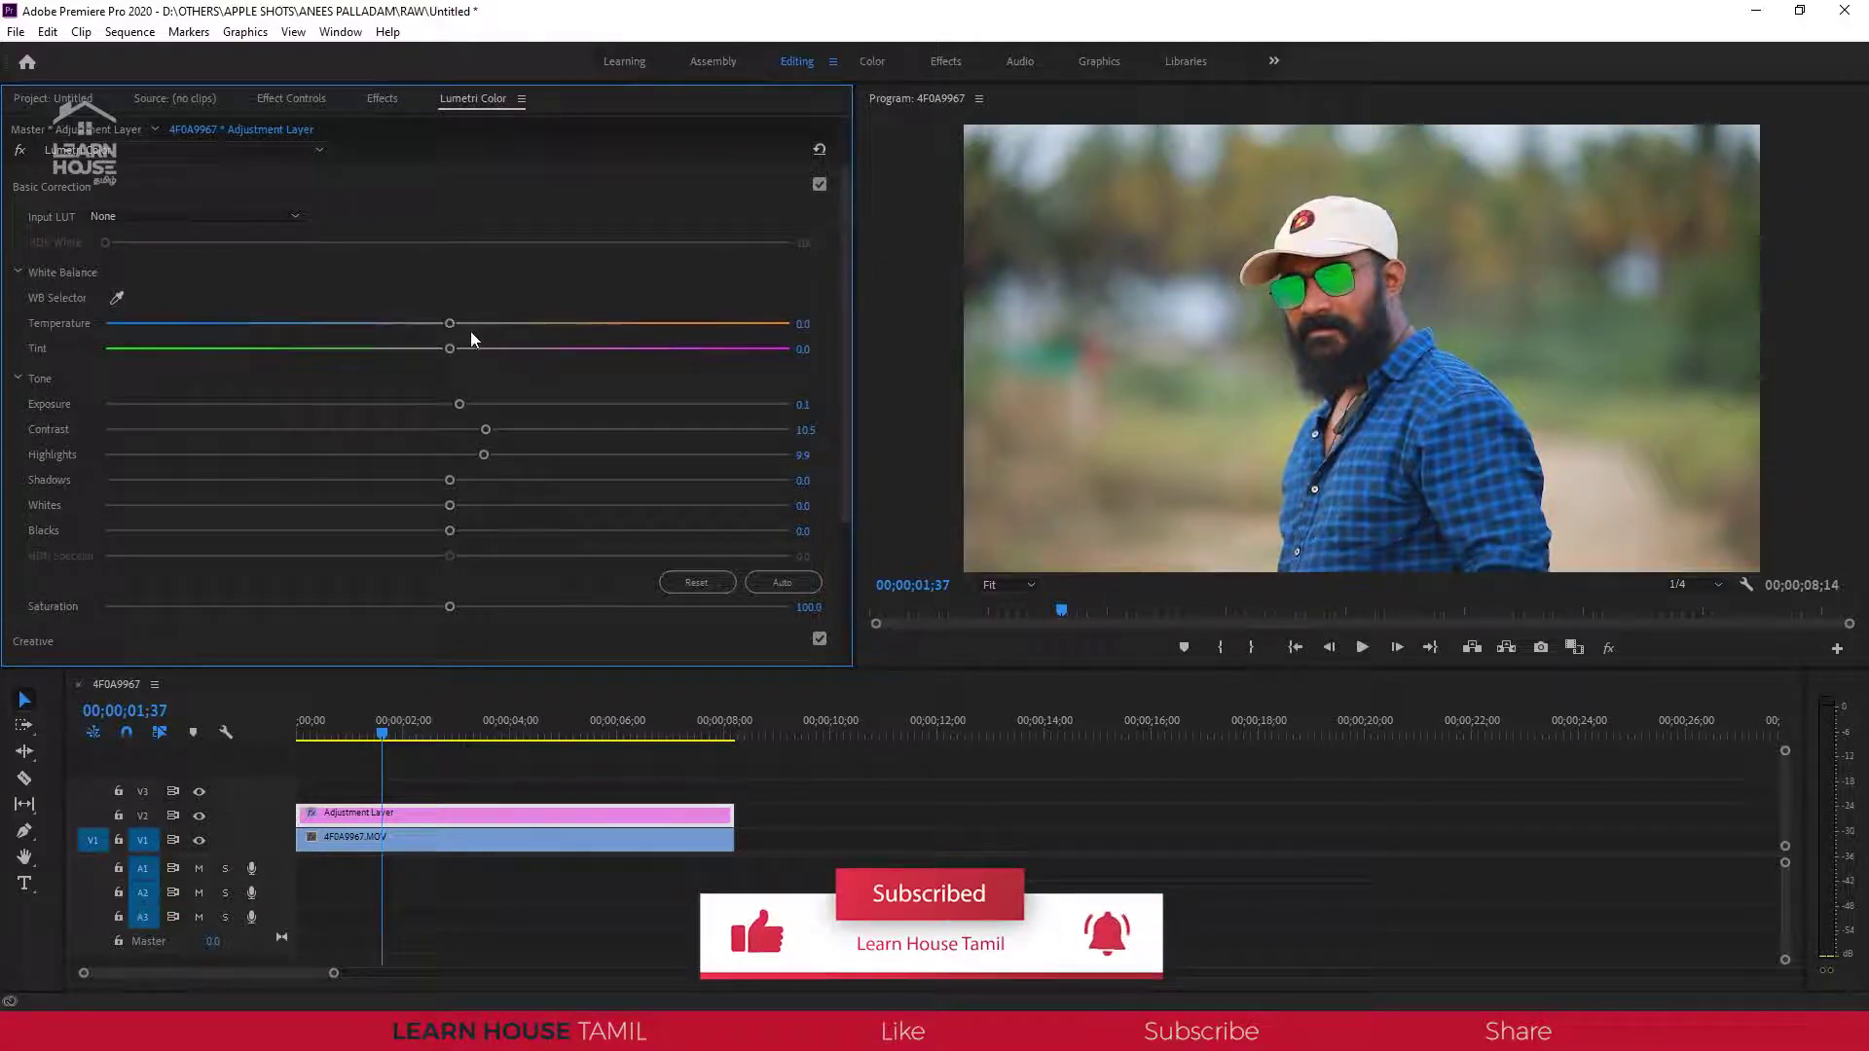
left_click_drag(494, 324, 450, 324)
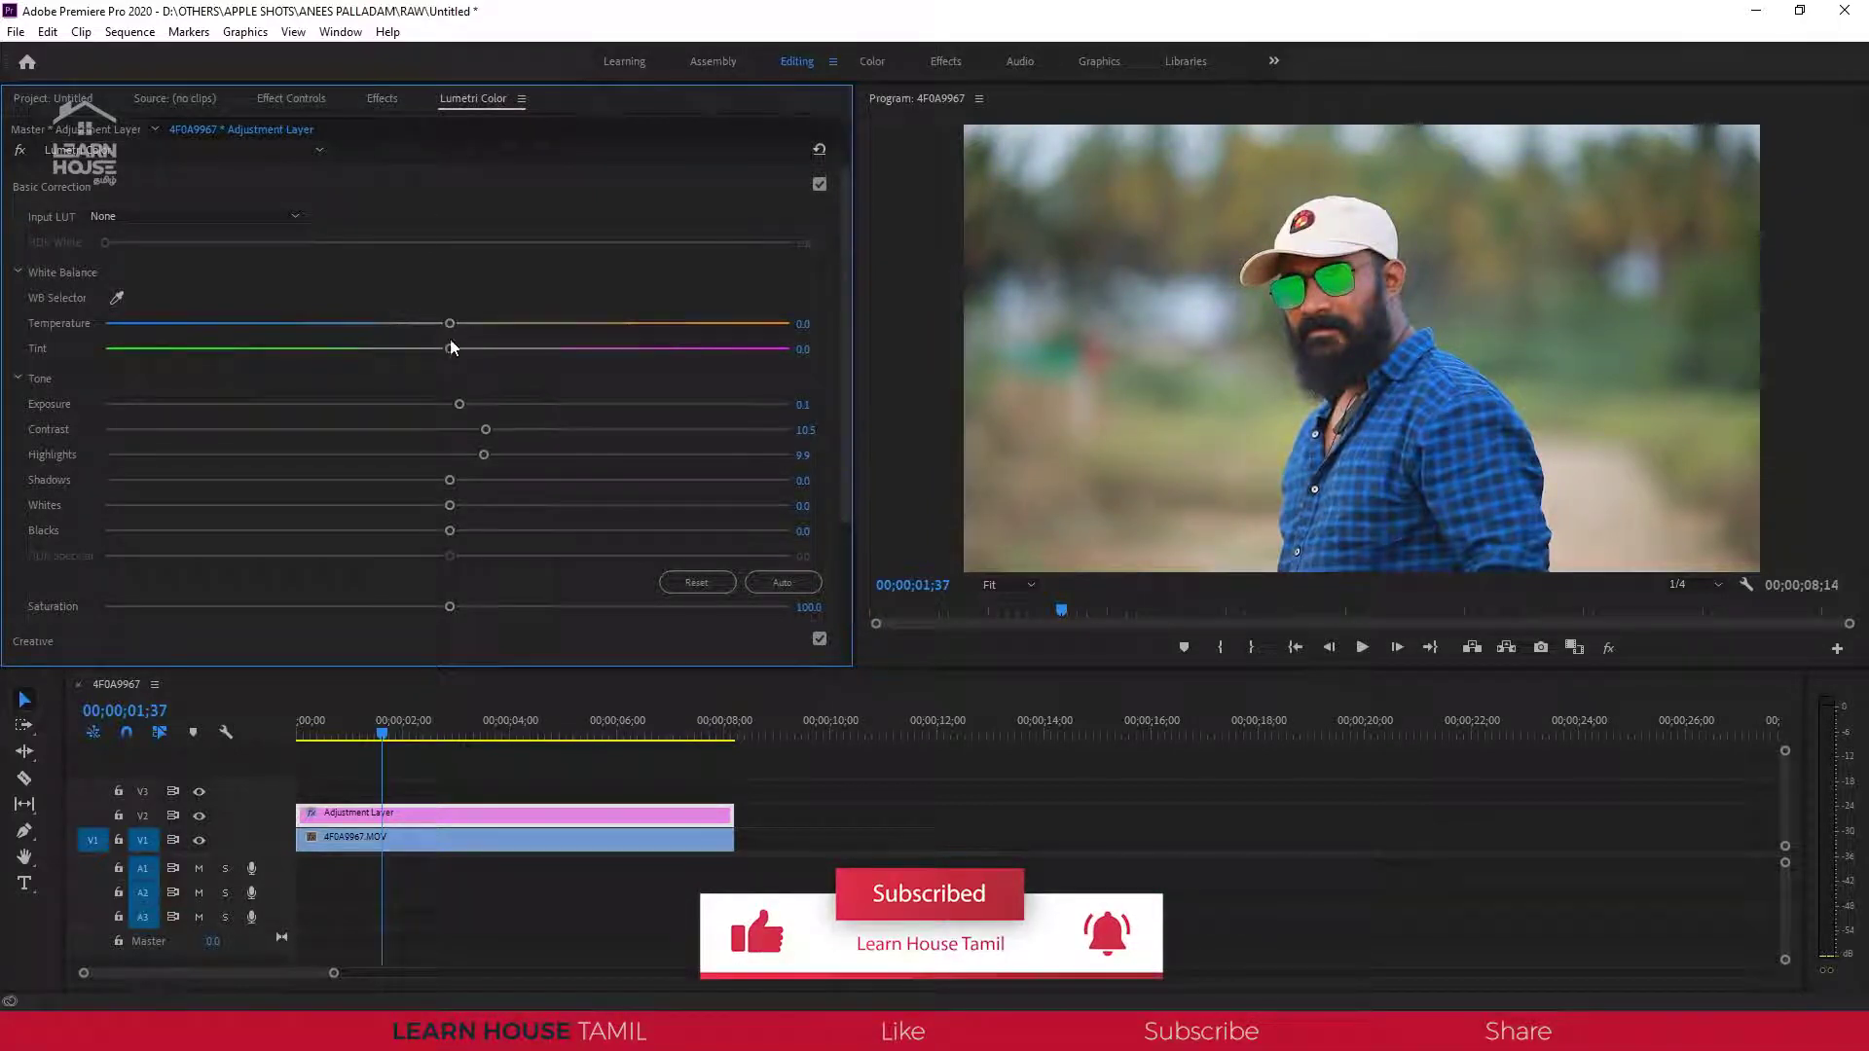
left_click(239, 184)
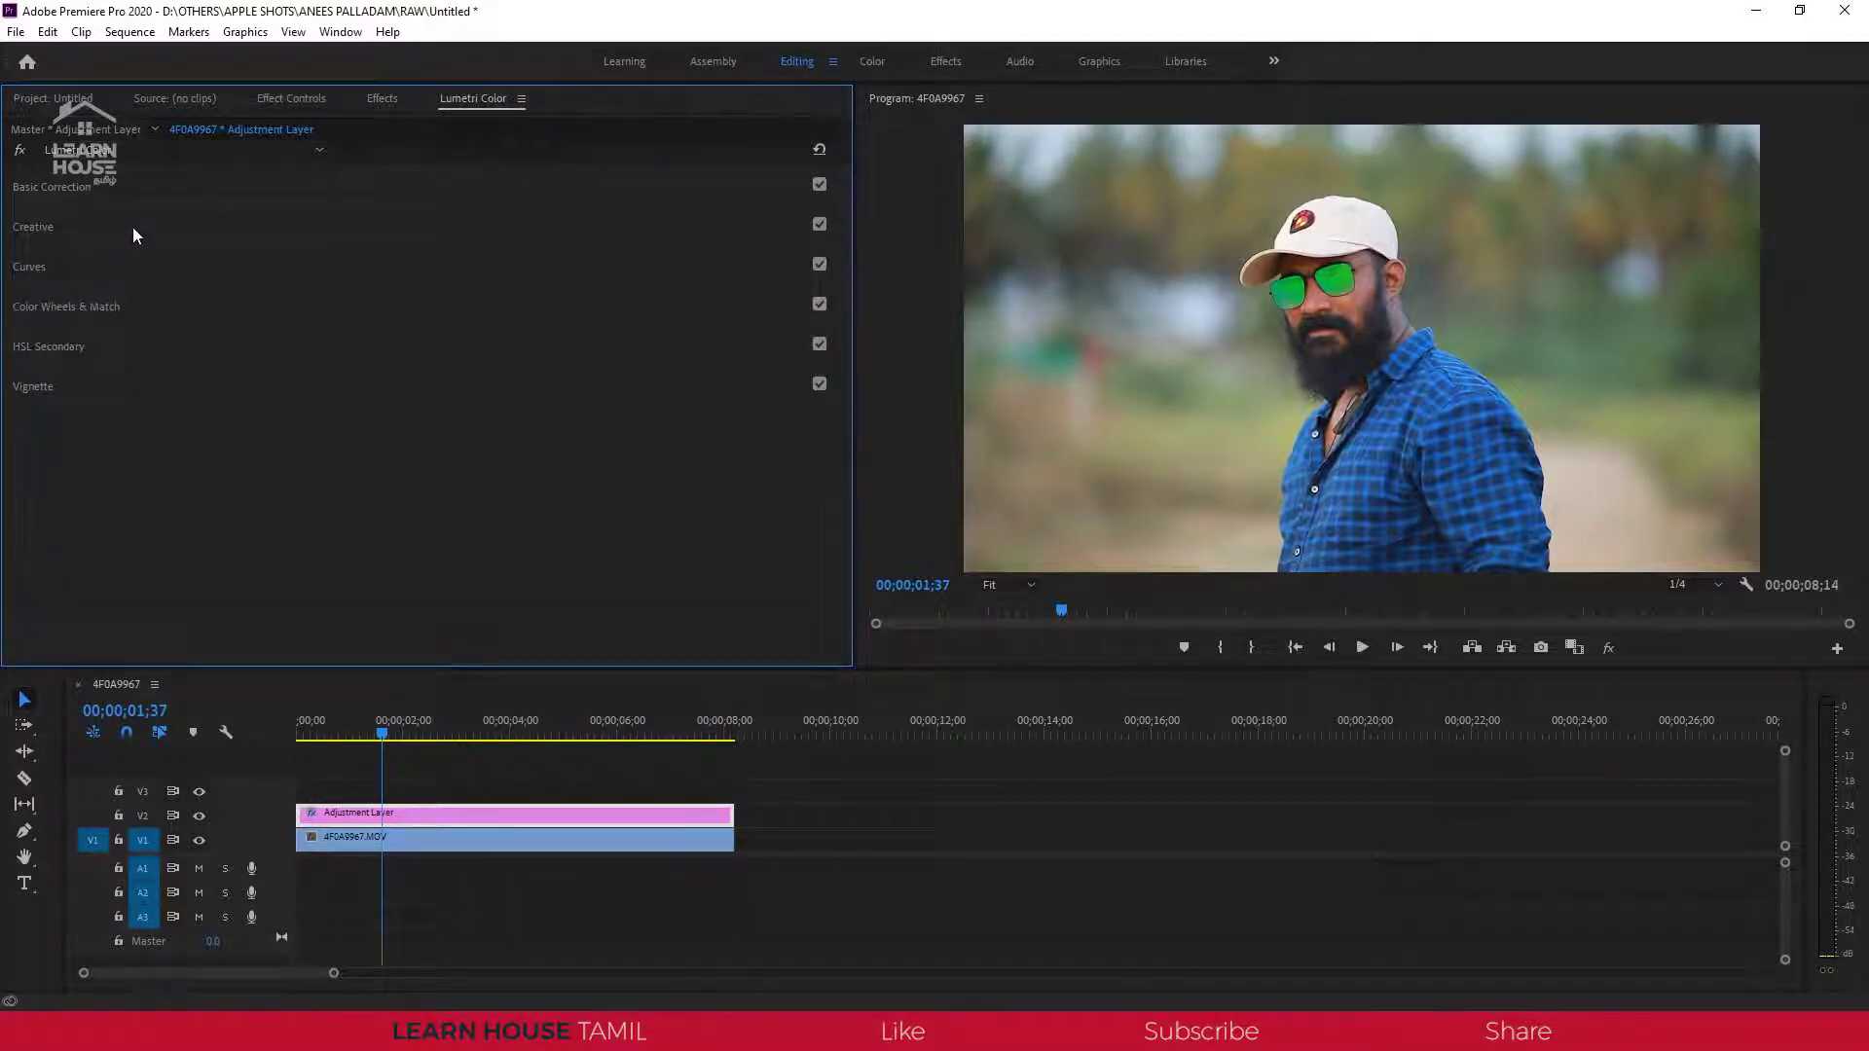
In Lumetri Creative, set the Faded Film amount to 20.
left_click(133, 230)
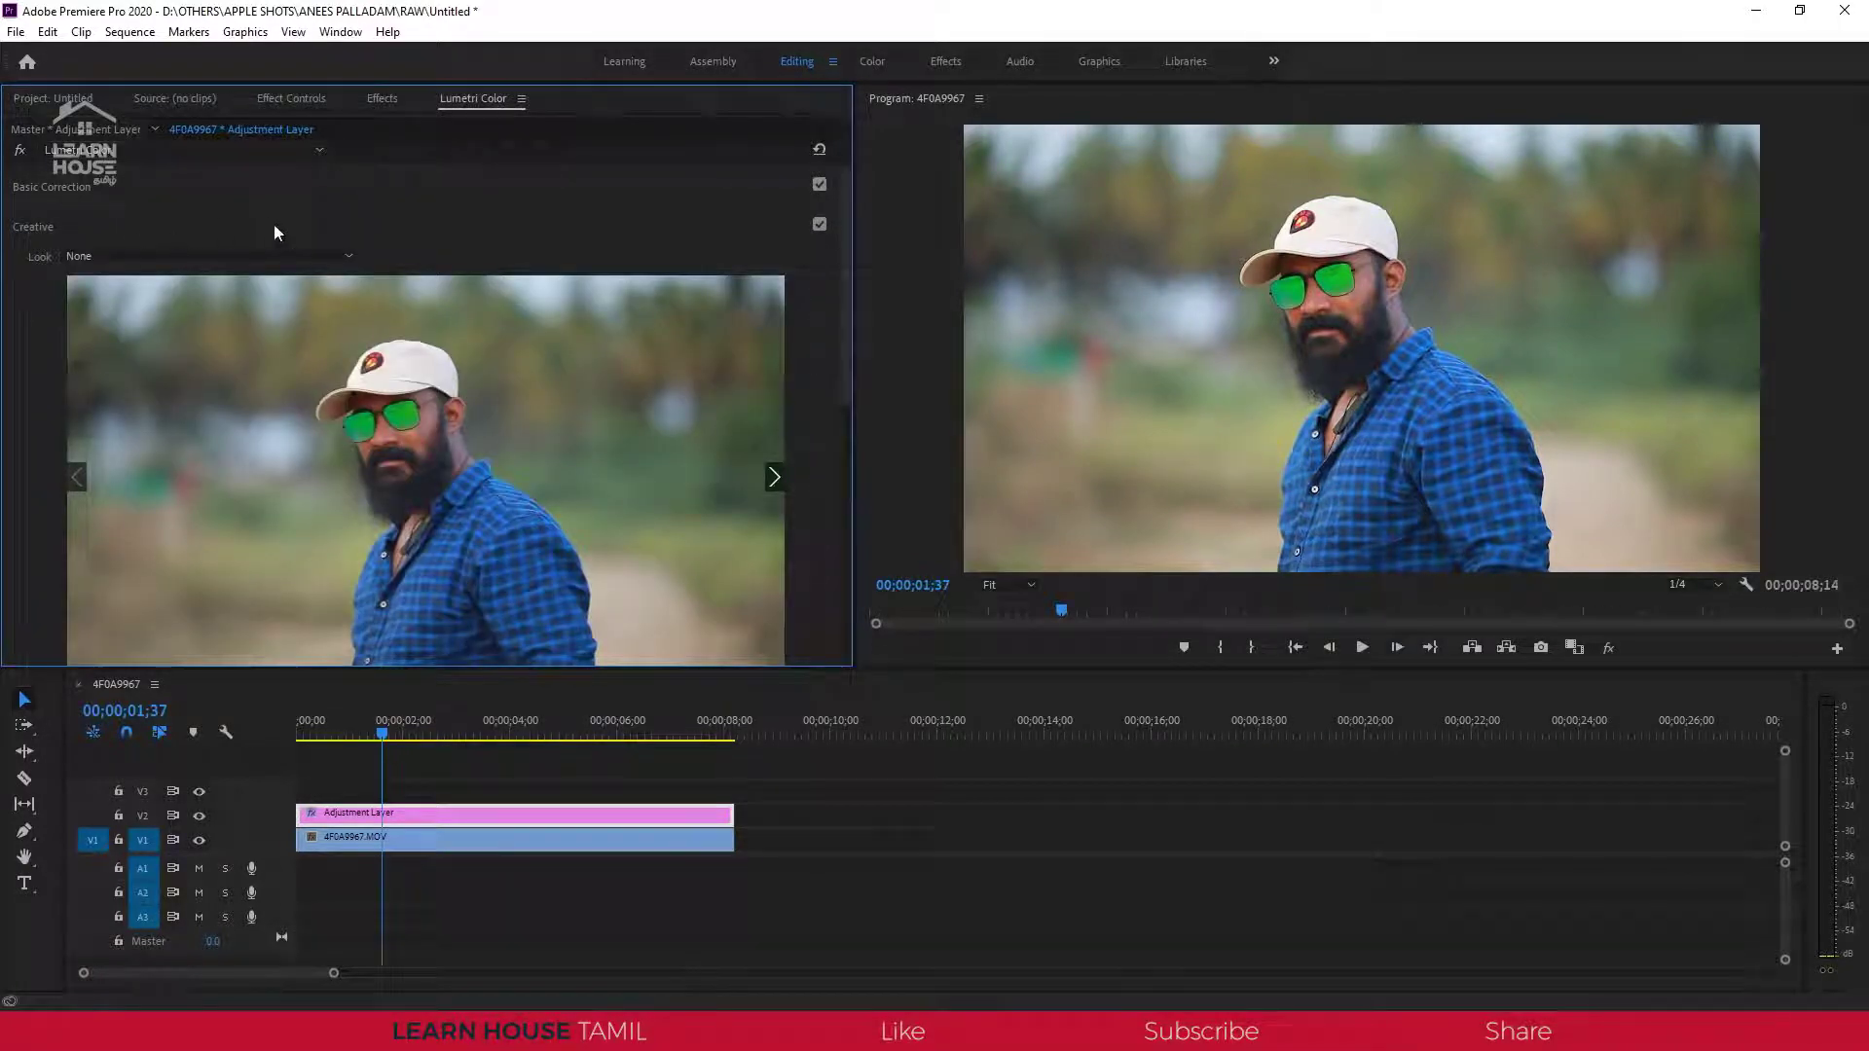
left_click_drag(847, 275, 839, 369)
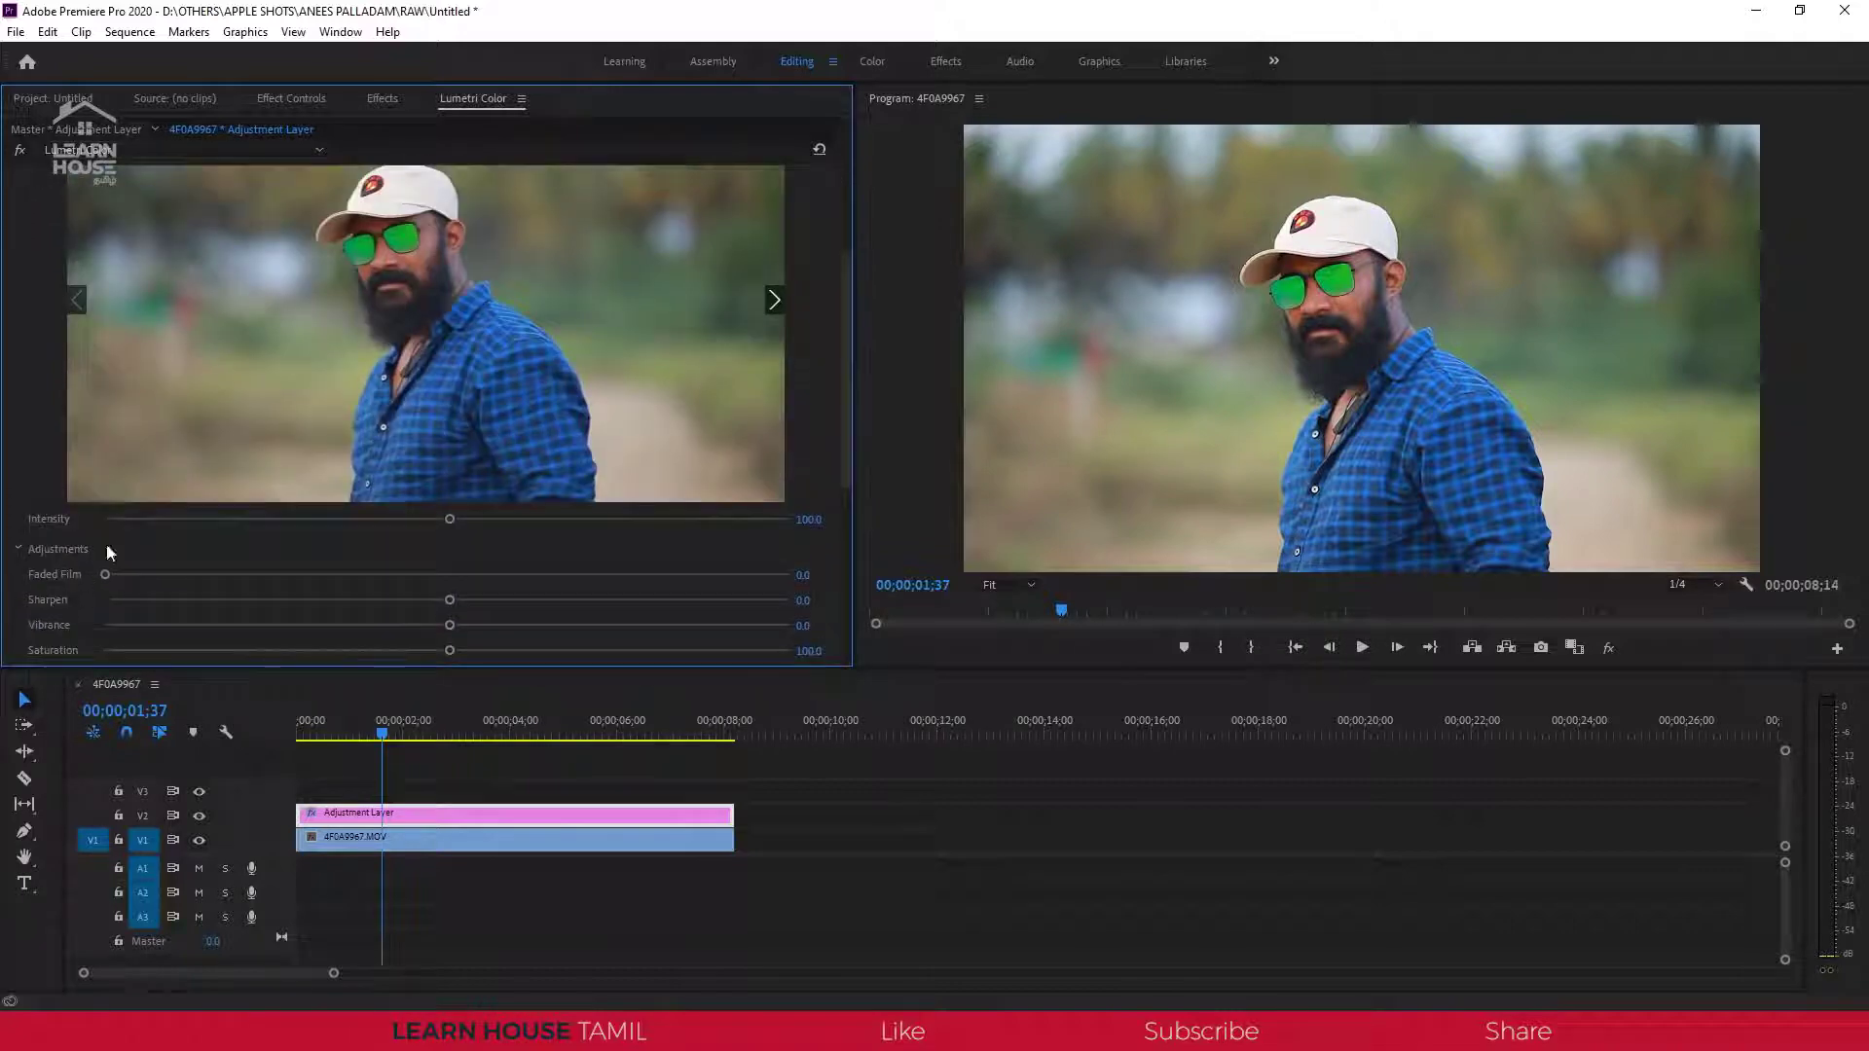
left_click_drag(103, 570, 463, 578)
left_click_drag(187, 588, 405, 589)
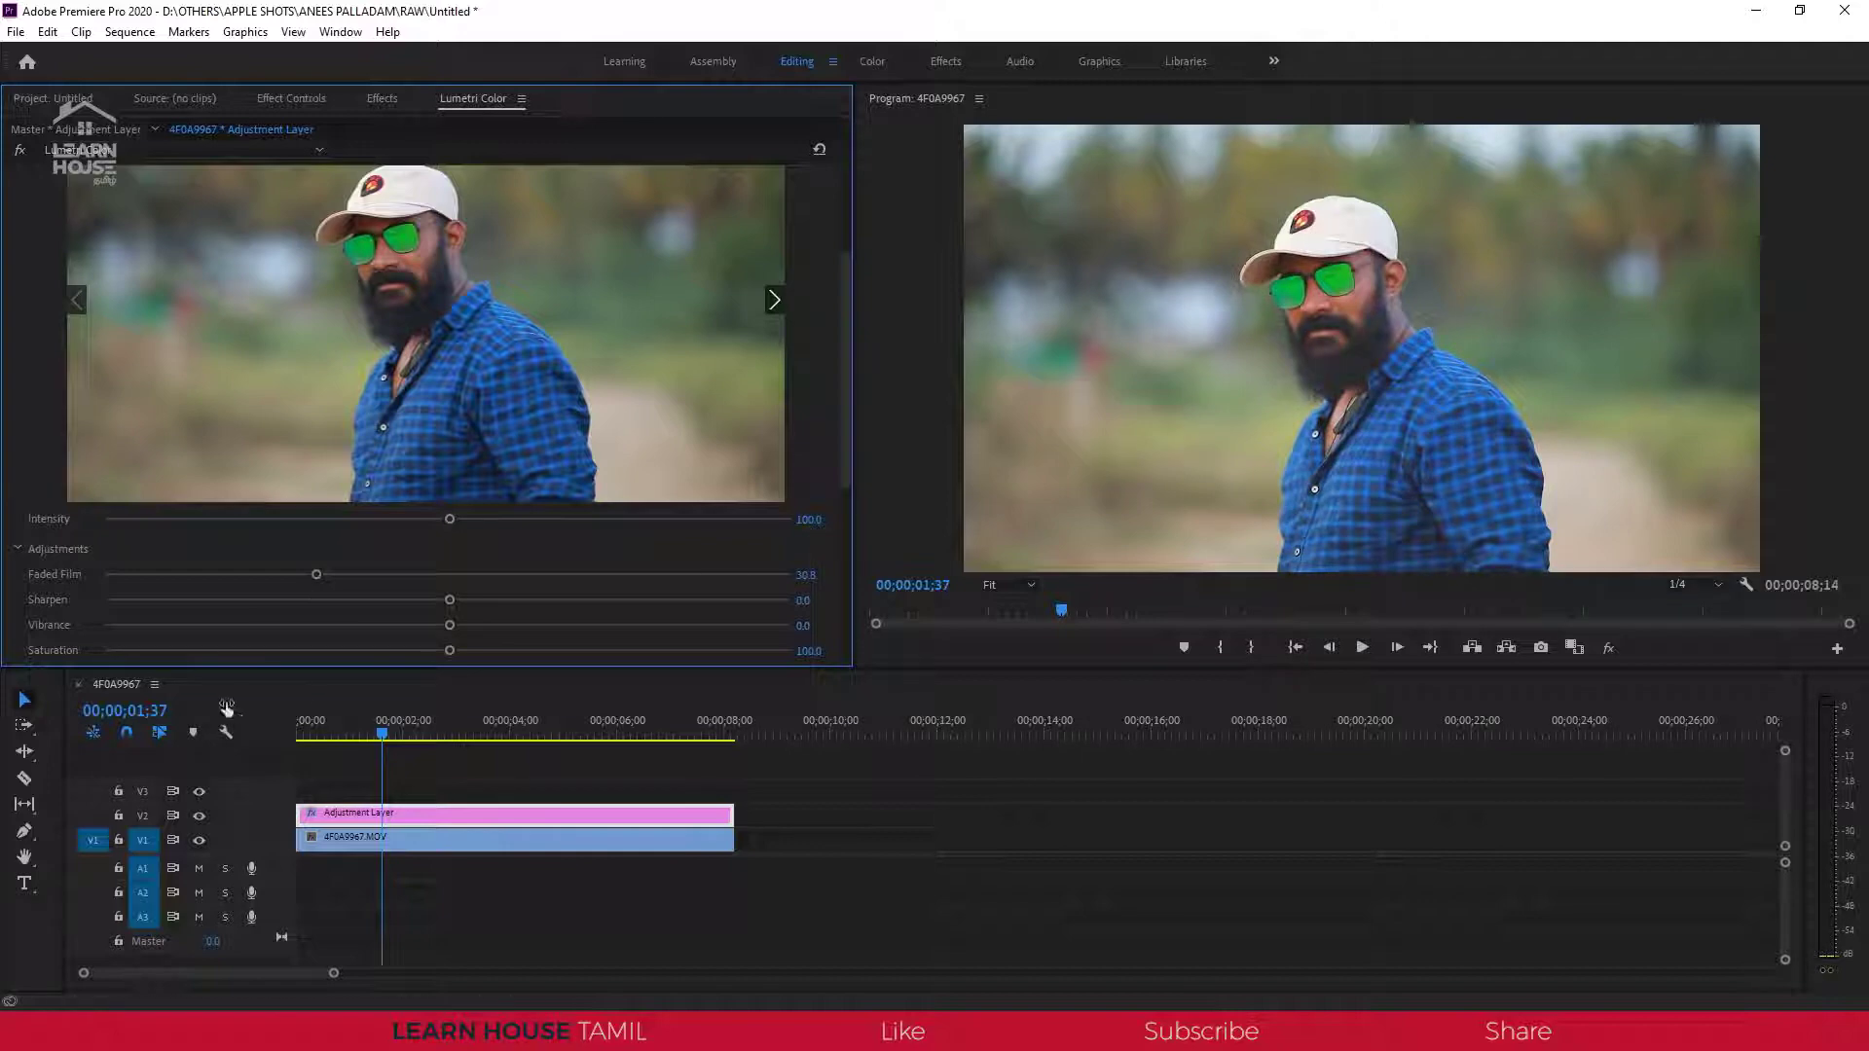
mouse_move(130, 592)
left_mouse_down()
mouse_move(636, 589)
mouse_move(832, 564)
left_mouse_up()
double_click(832, 574)
left_click_drag(231, 576, 241, 576)
left_click(811, 574)
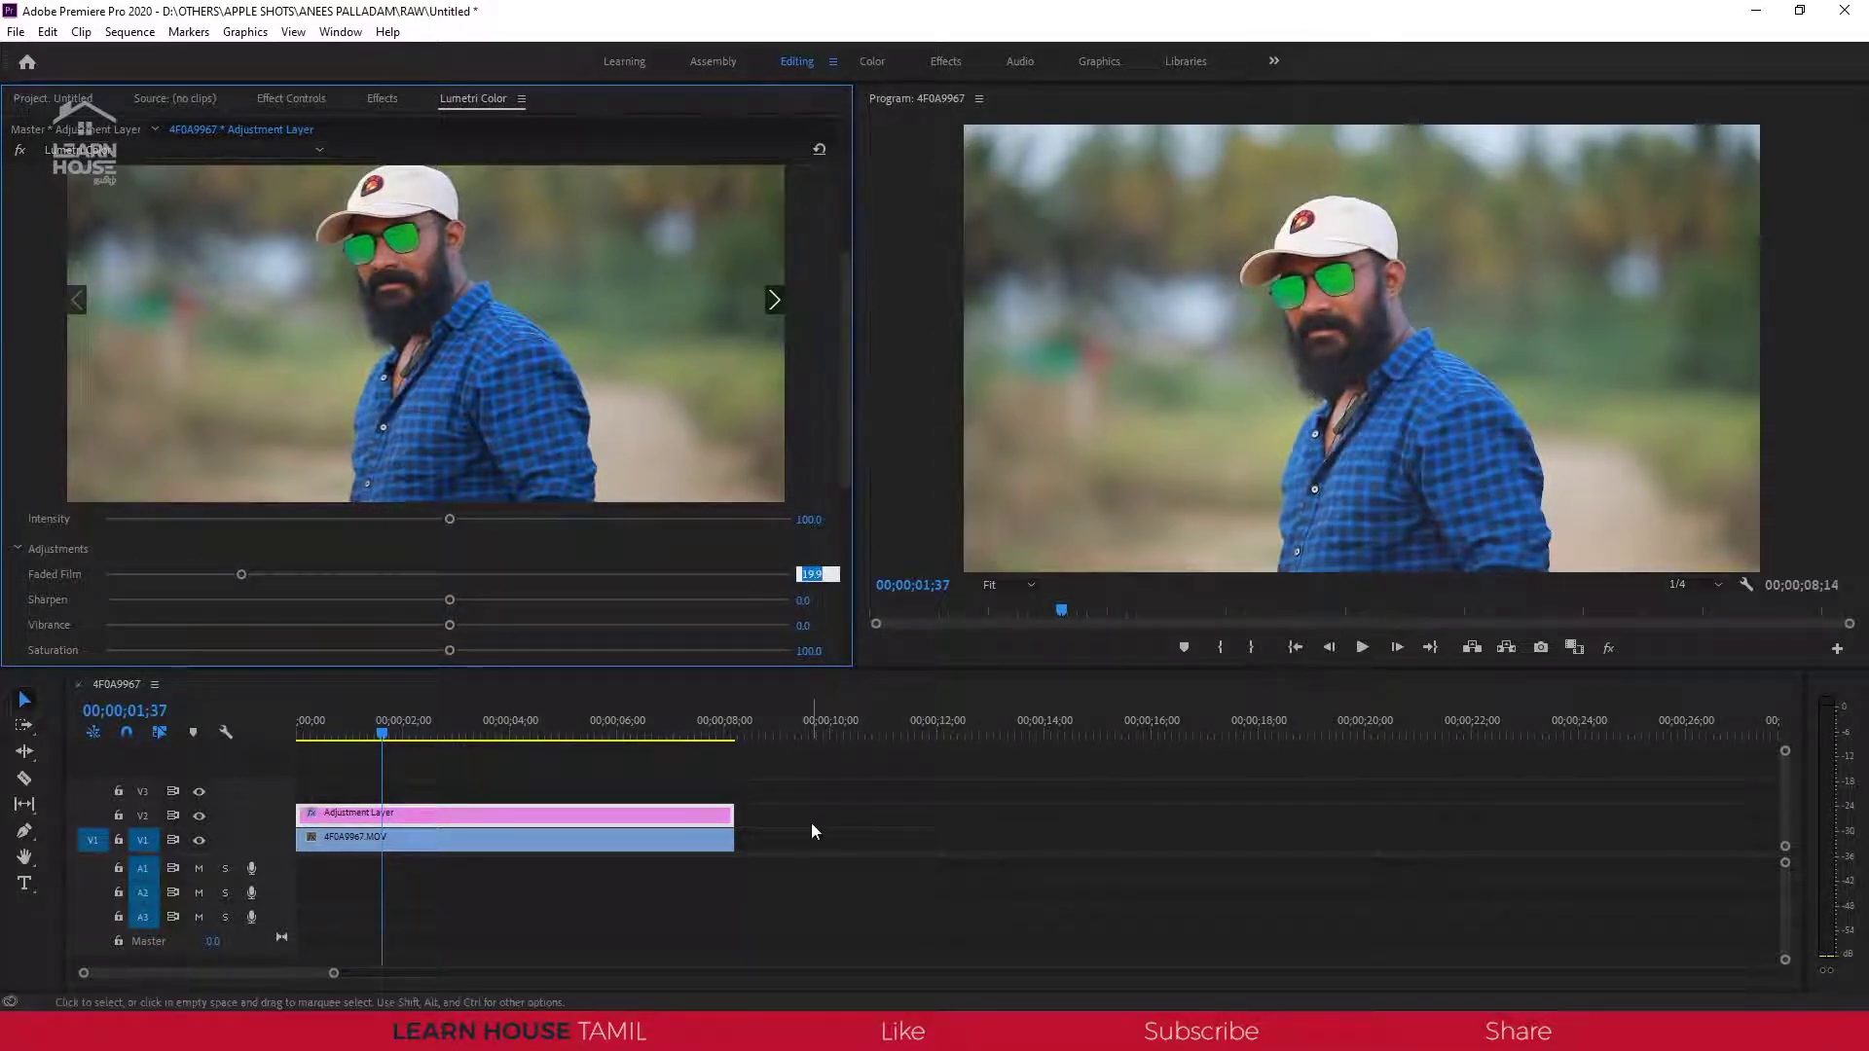
type("20")
key("Return")
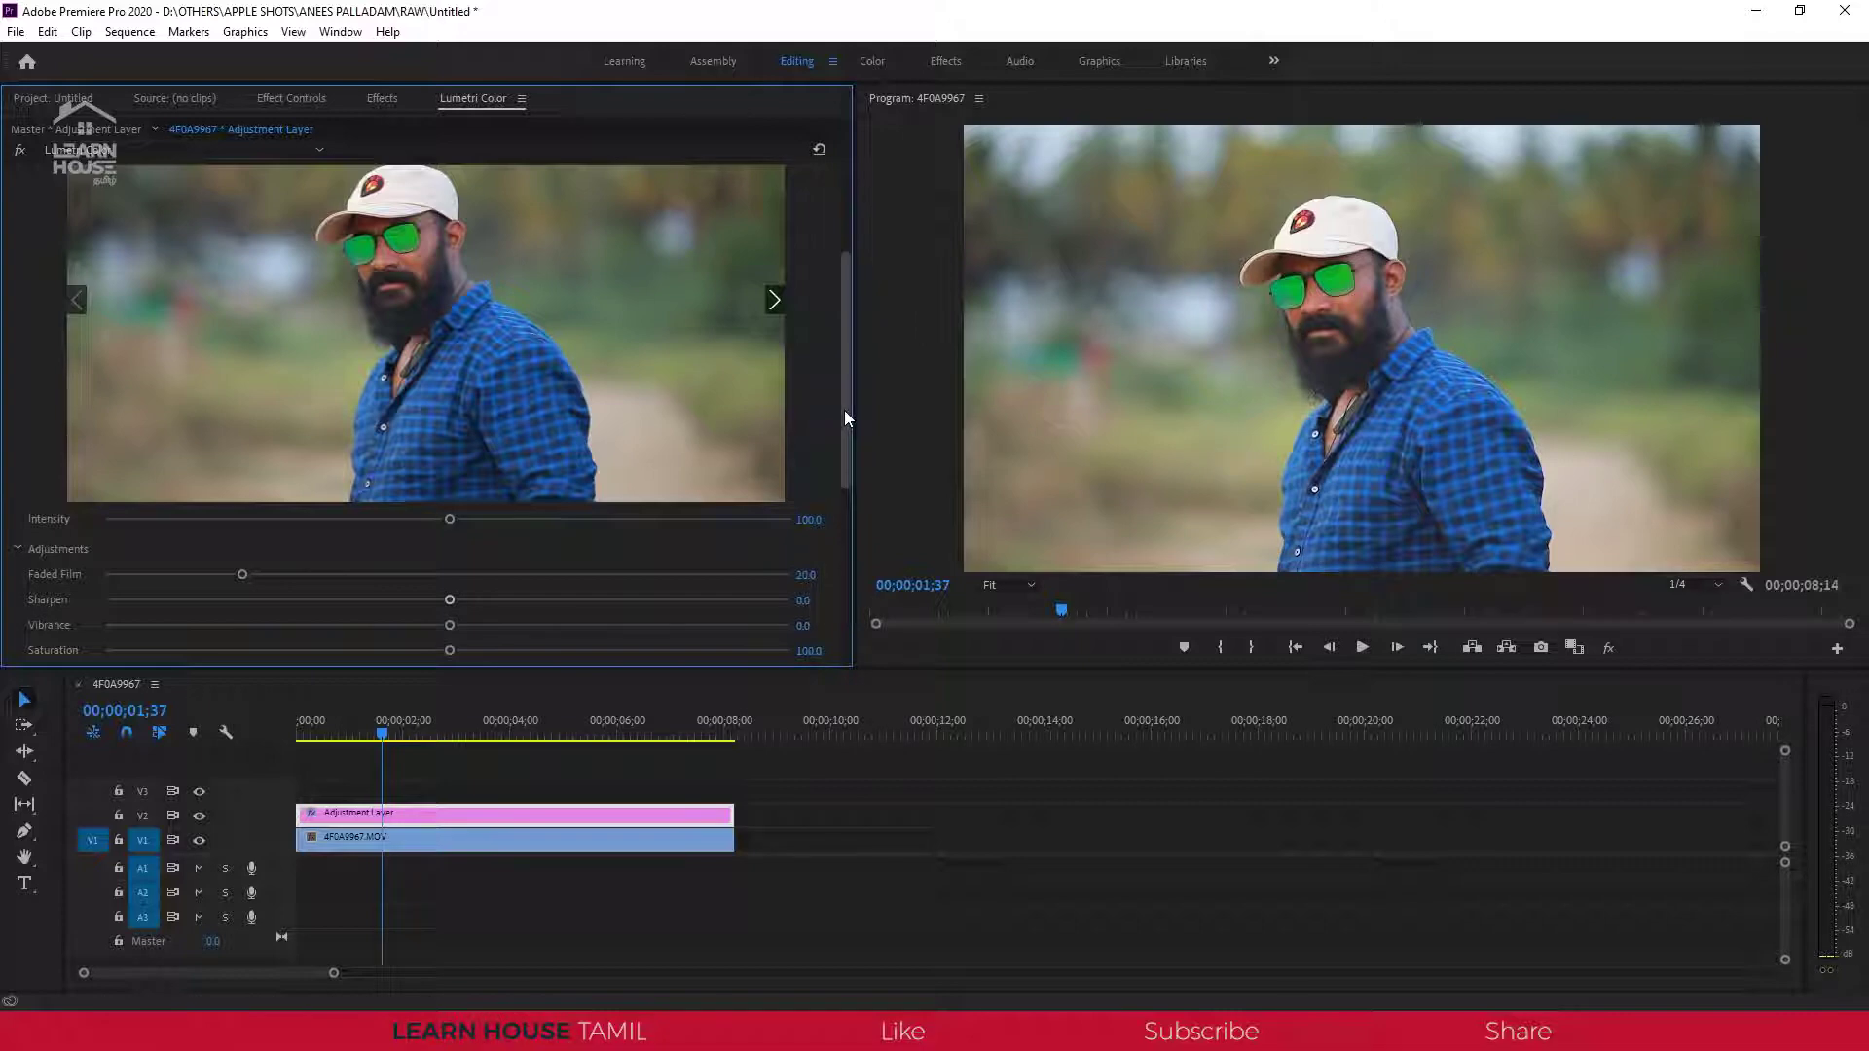
Try sharpening and softening the image, then leave Sharpen at 0.
left_click_drag(844, 411, 845, 436)
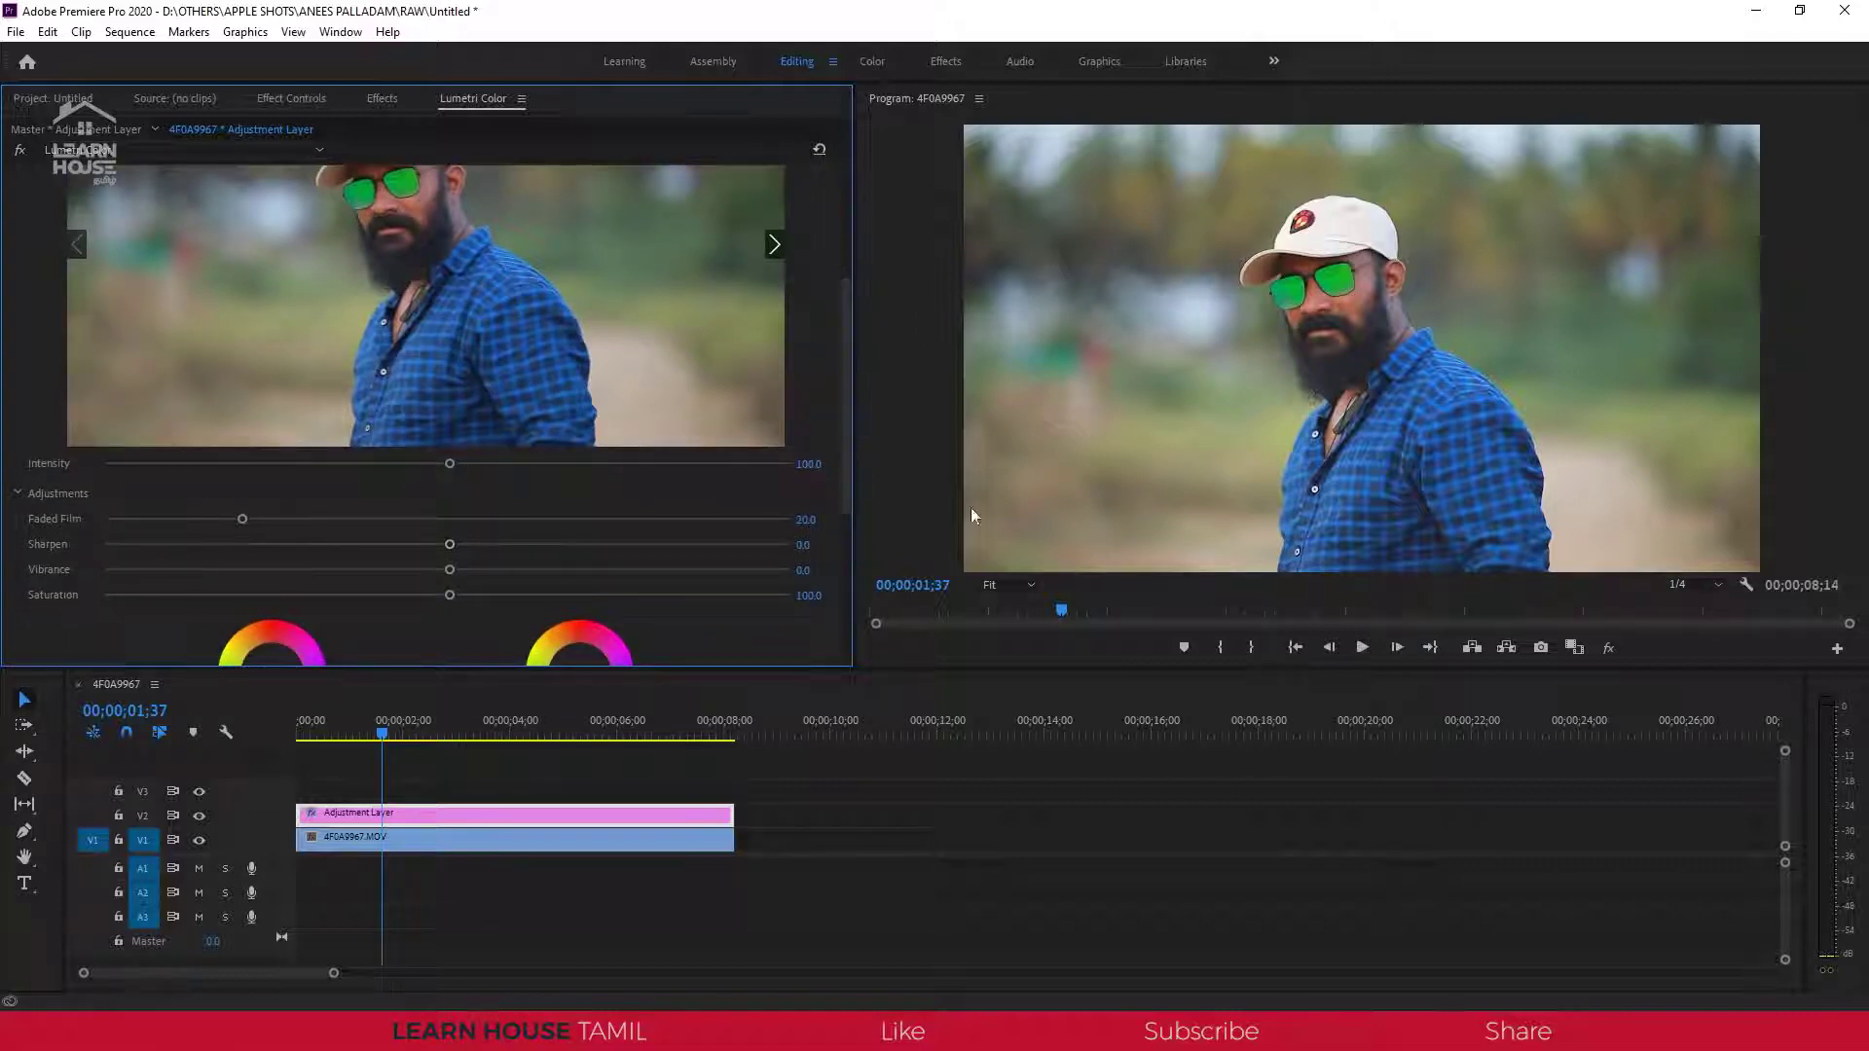
left_click_drag(452, 551, 540, 557)
key("ctrl+z")
left_click_drag(450, 544, 395, 544)
key("ctrl+z")
Set Vibrance to about 66.5 and reset Saturation to 100.
left_click_drag(450, 569, 168, 592)
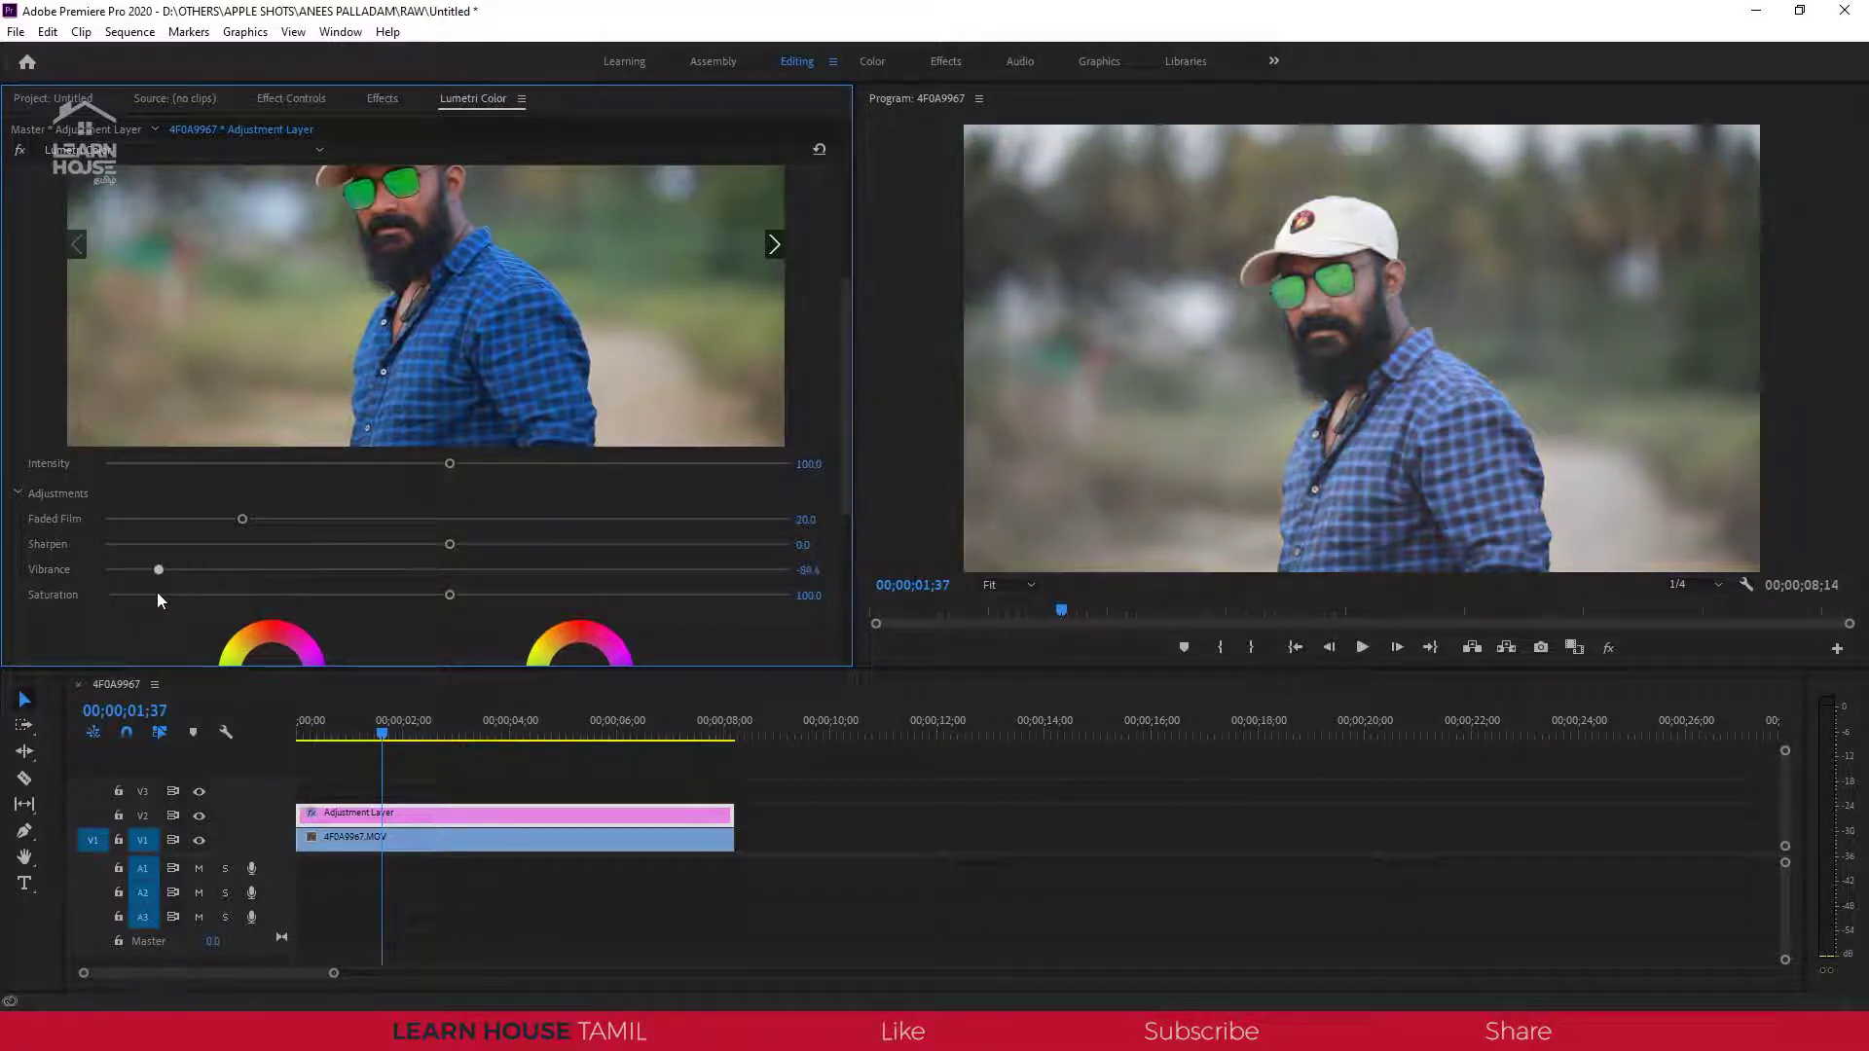
left_click_drag(91, 592, 448, 577)
left_click_drag(586, 582, 507, 585)
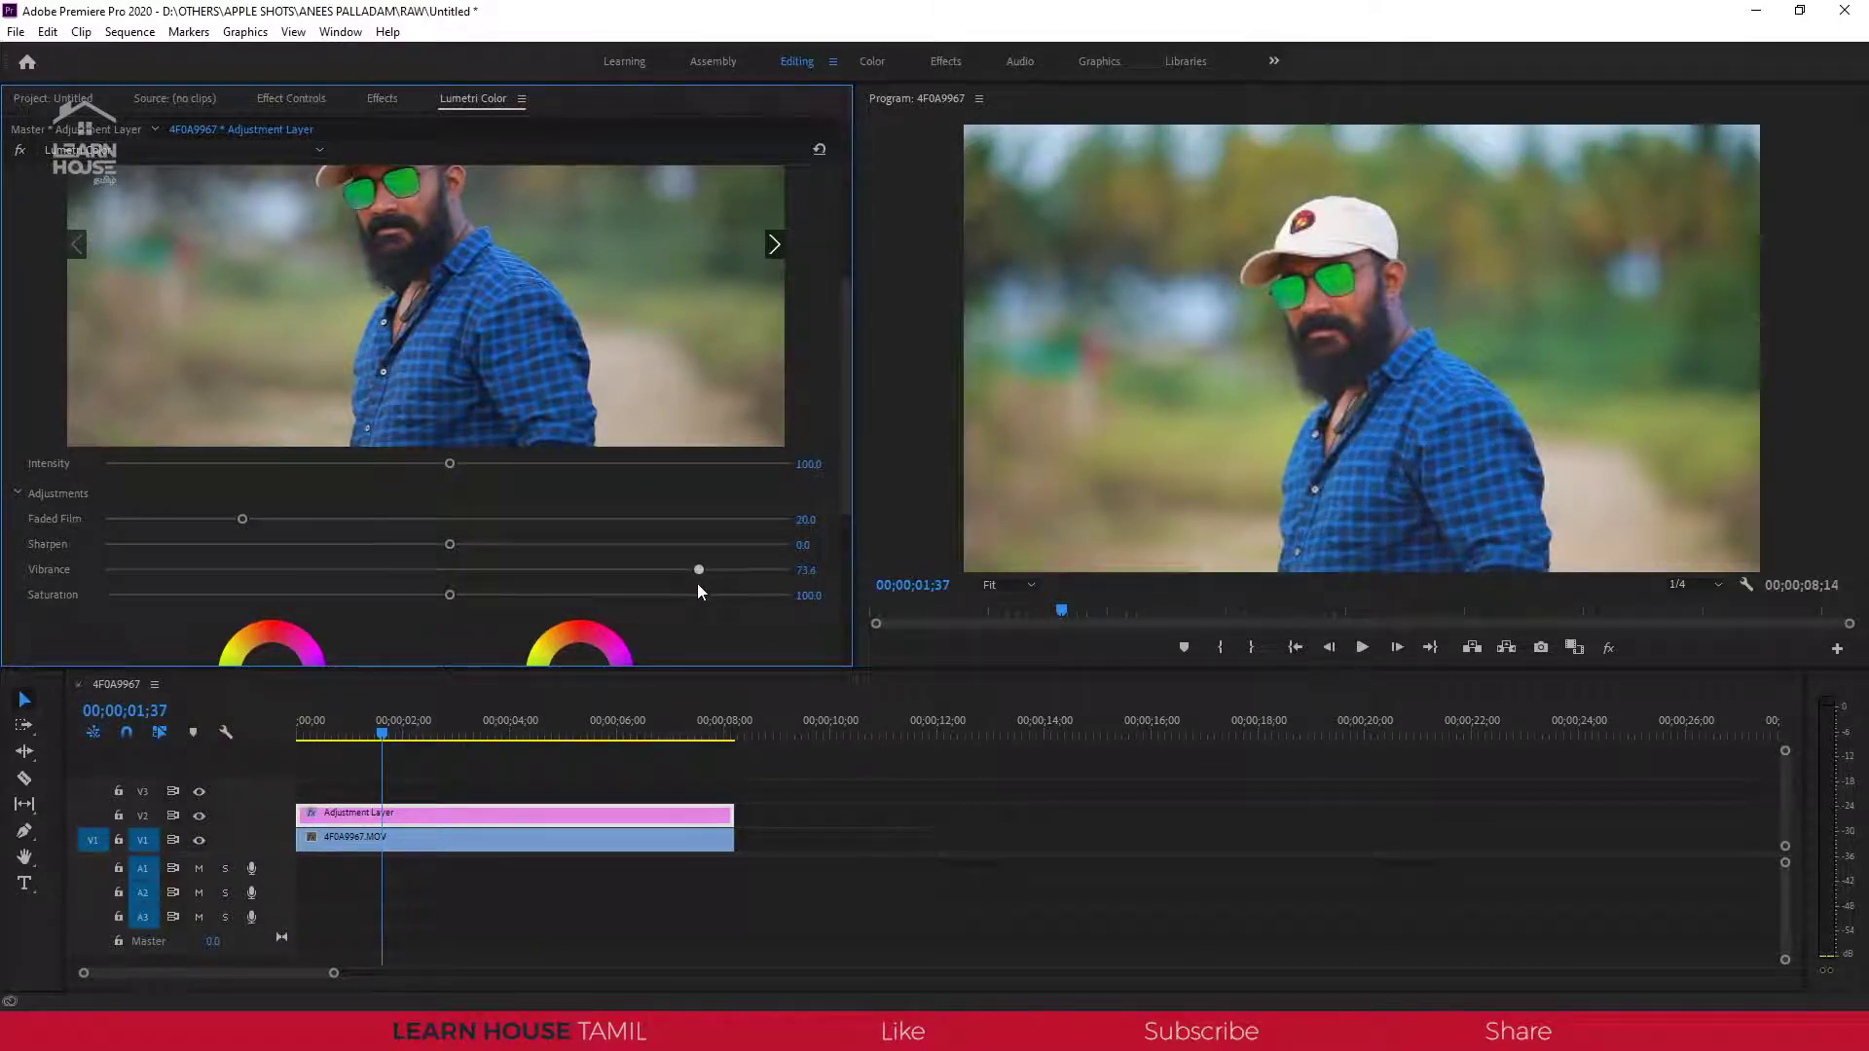
left_click_drag(698, 590, 693, 592)
mouse_move(450, 594)
left_mouse_down()
mouse_move(472, 595)
mouse_move(368, 595)
mouse_move(453, 595)
left_mouse_up()
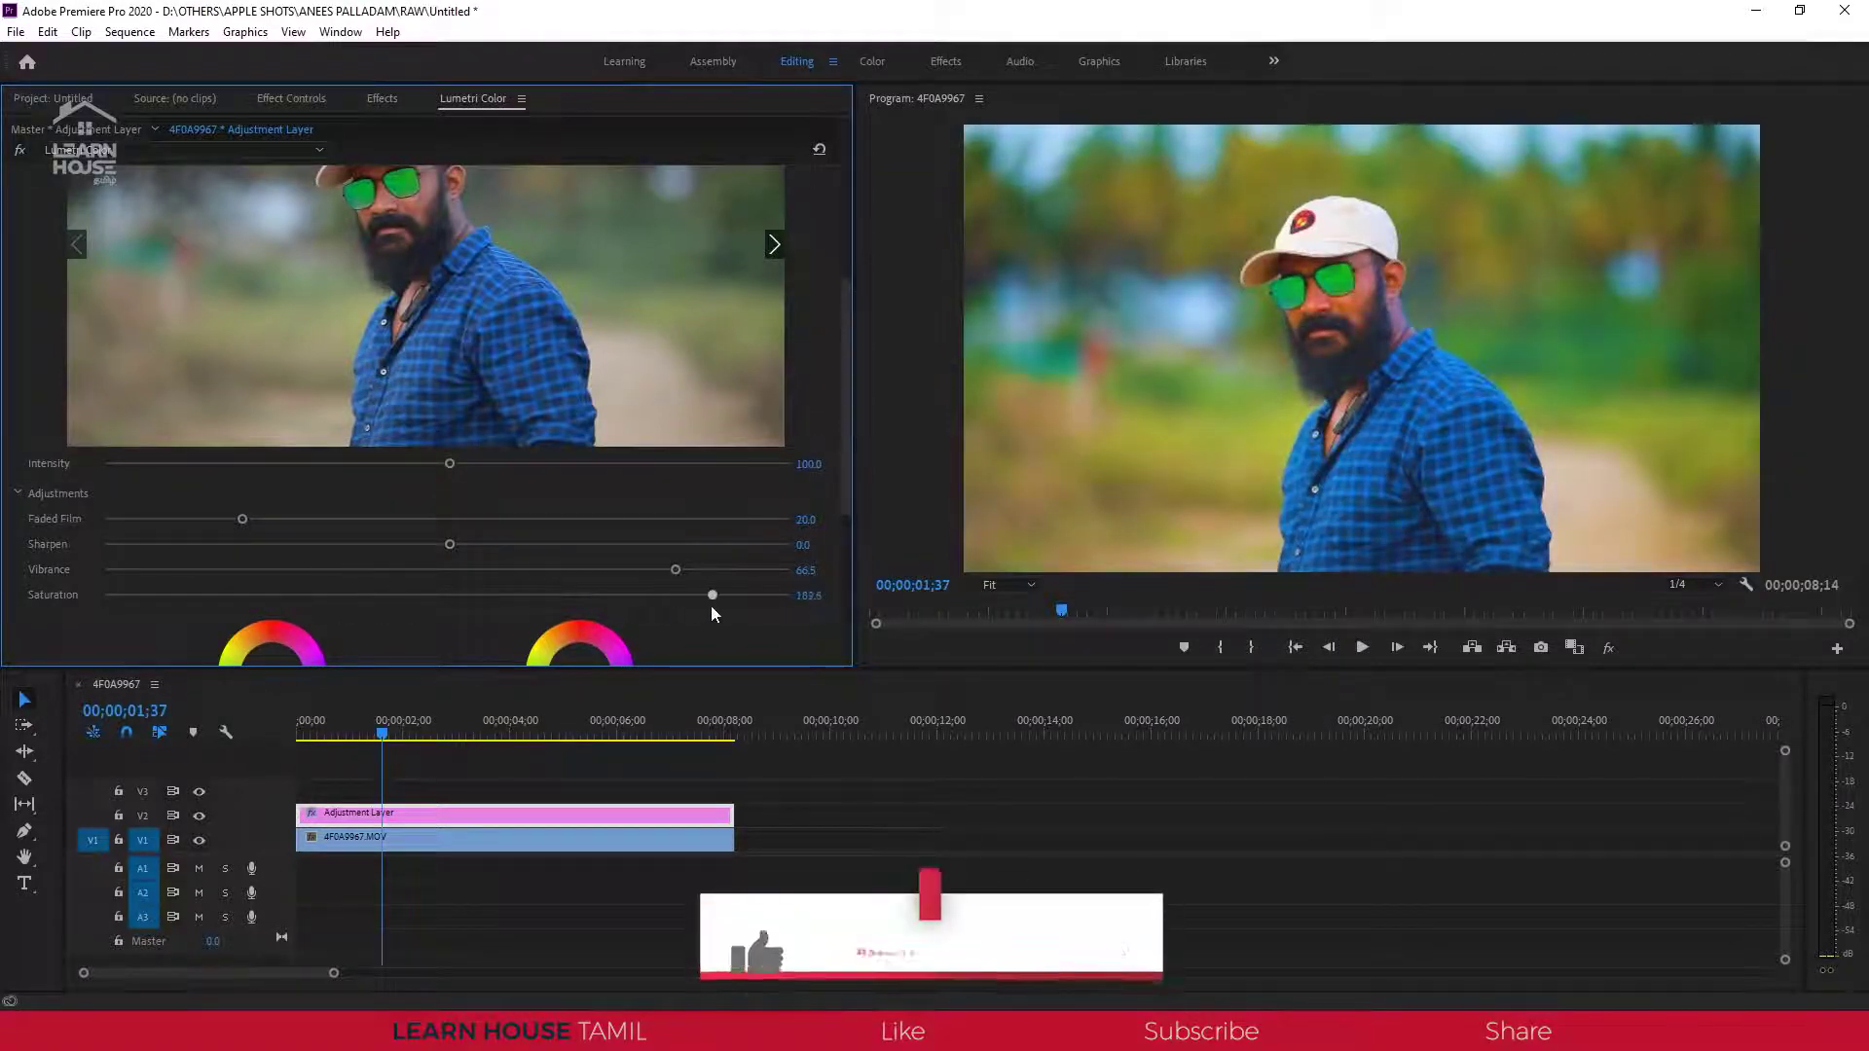
double_click(471, 603)
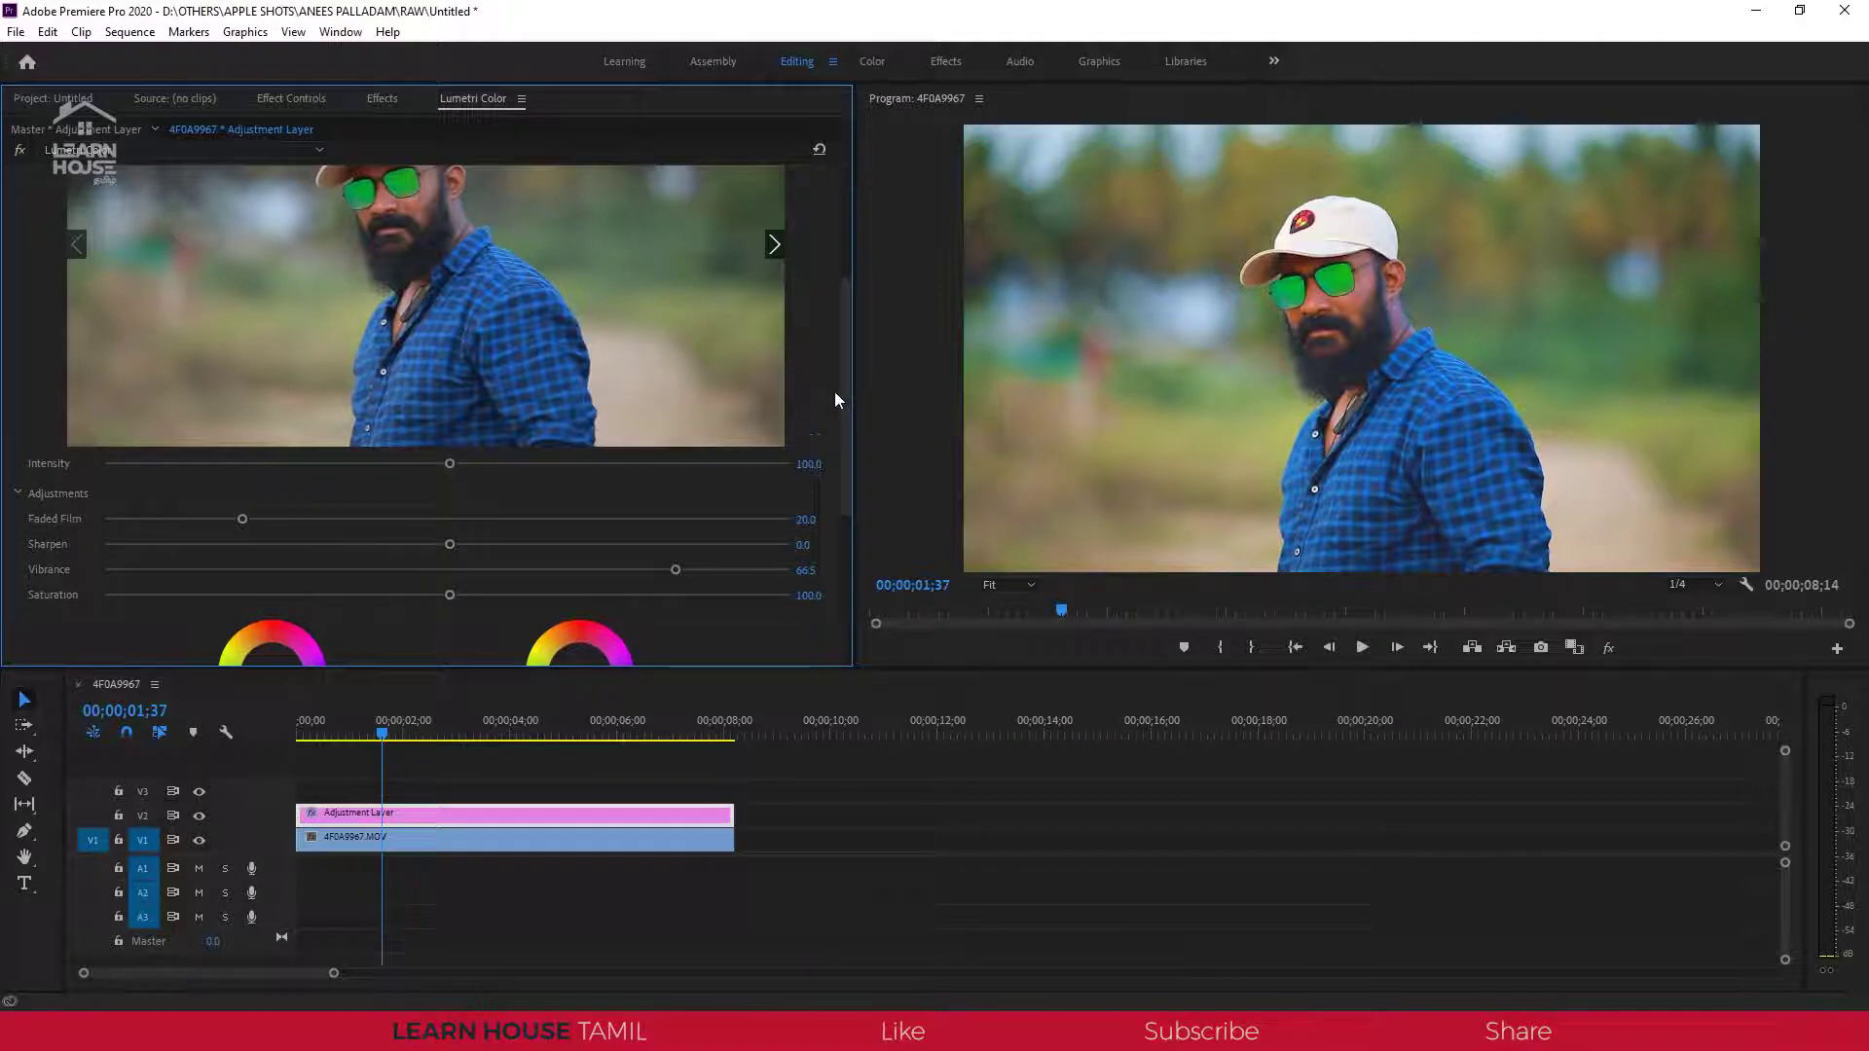
left_click_drag(848, 399, 843, 483)
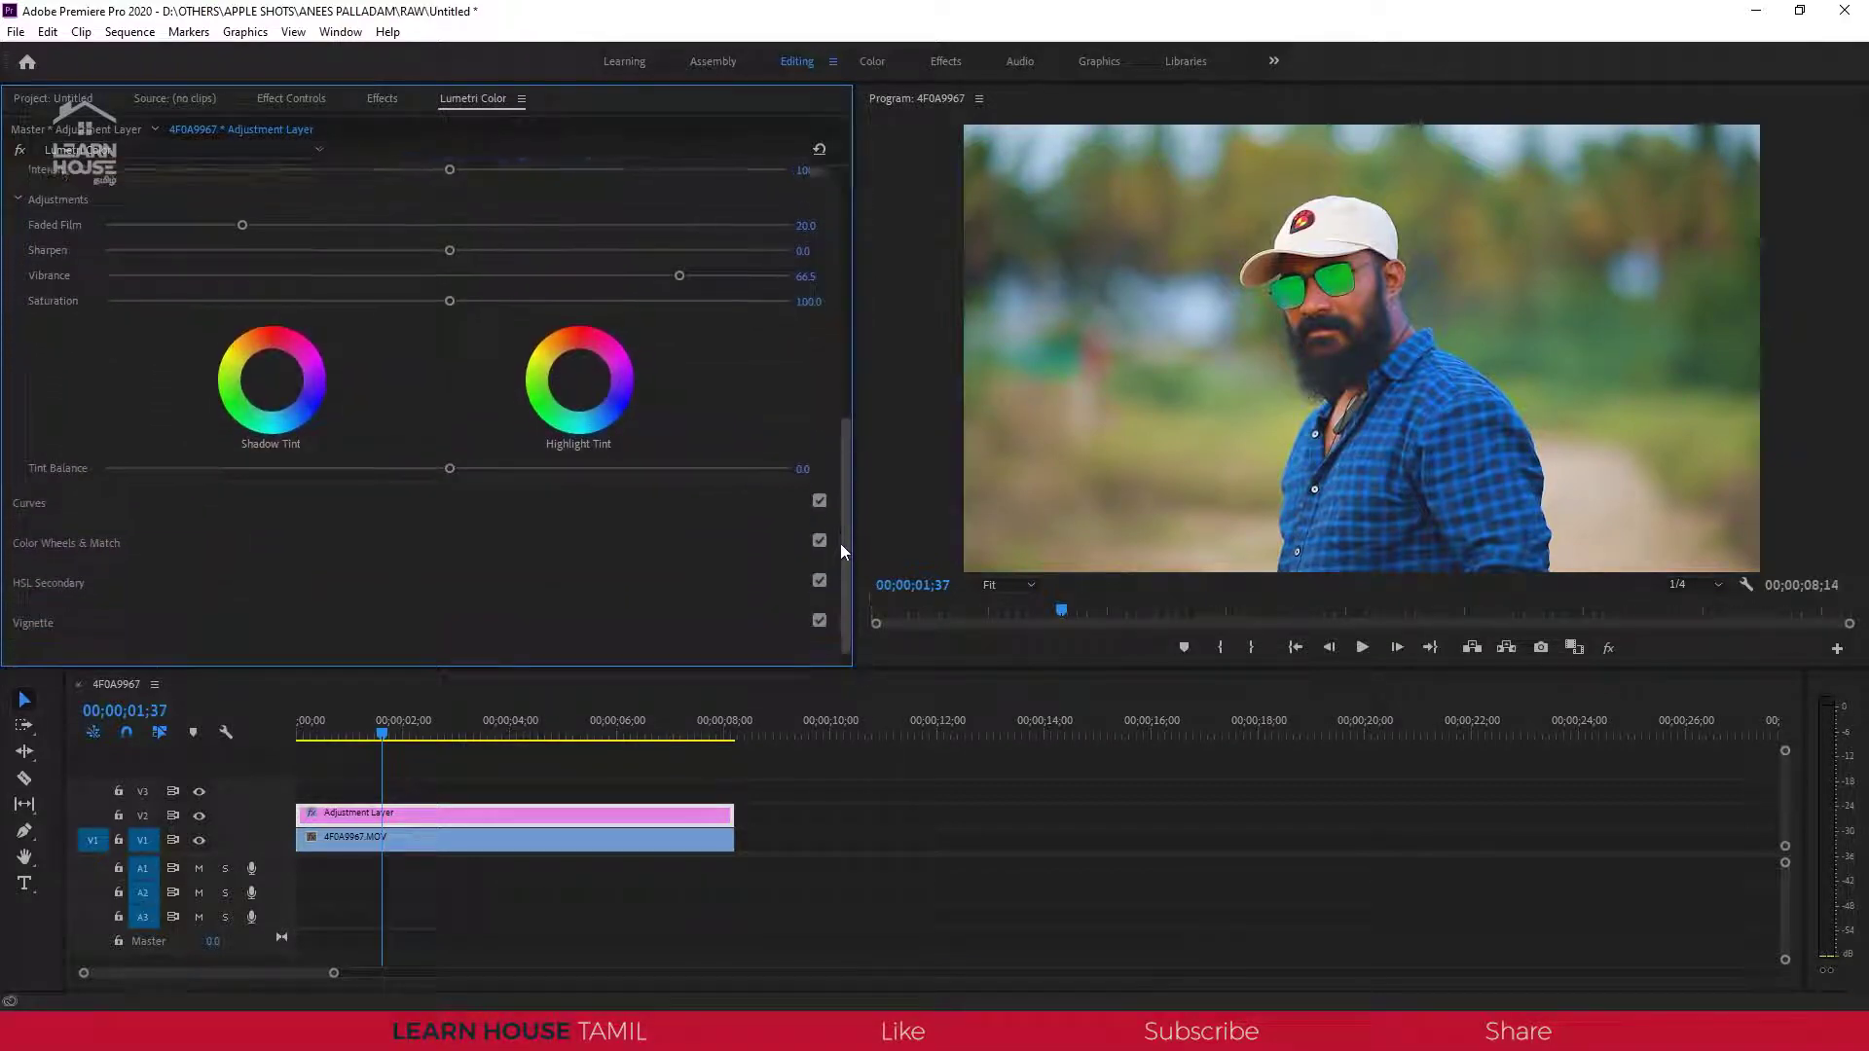
Expand Curves and raise a midtone point on the master RGB curve.
left_click_drag(843, 484, 839, 560)
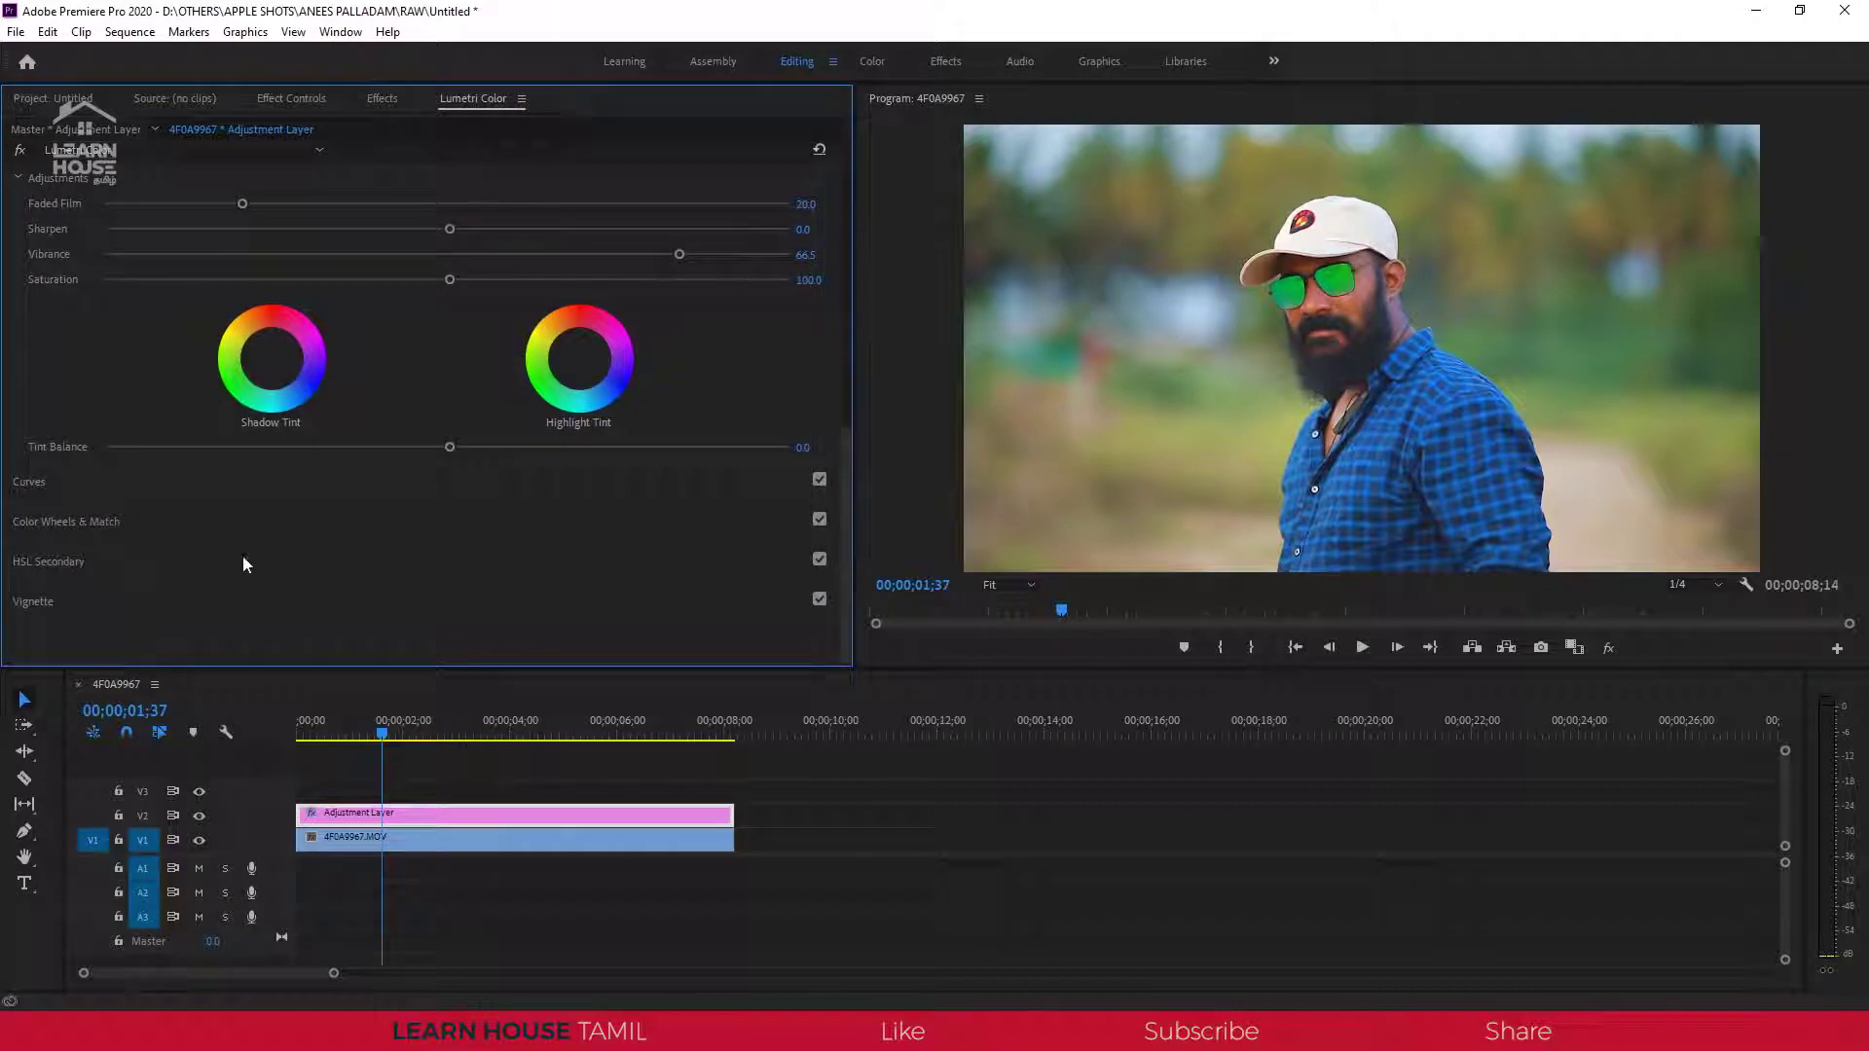
left_click(183, 484)
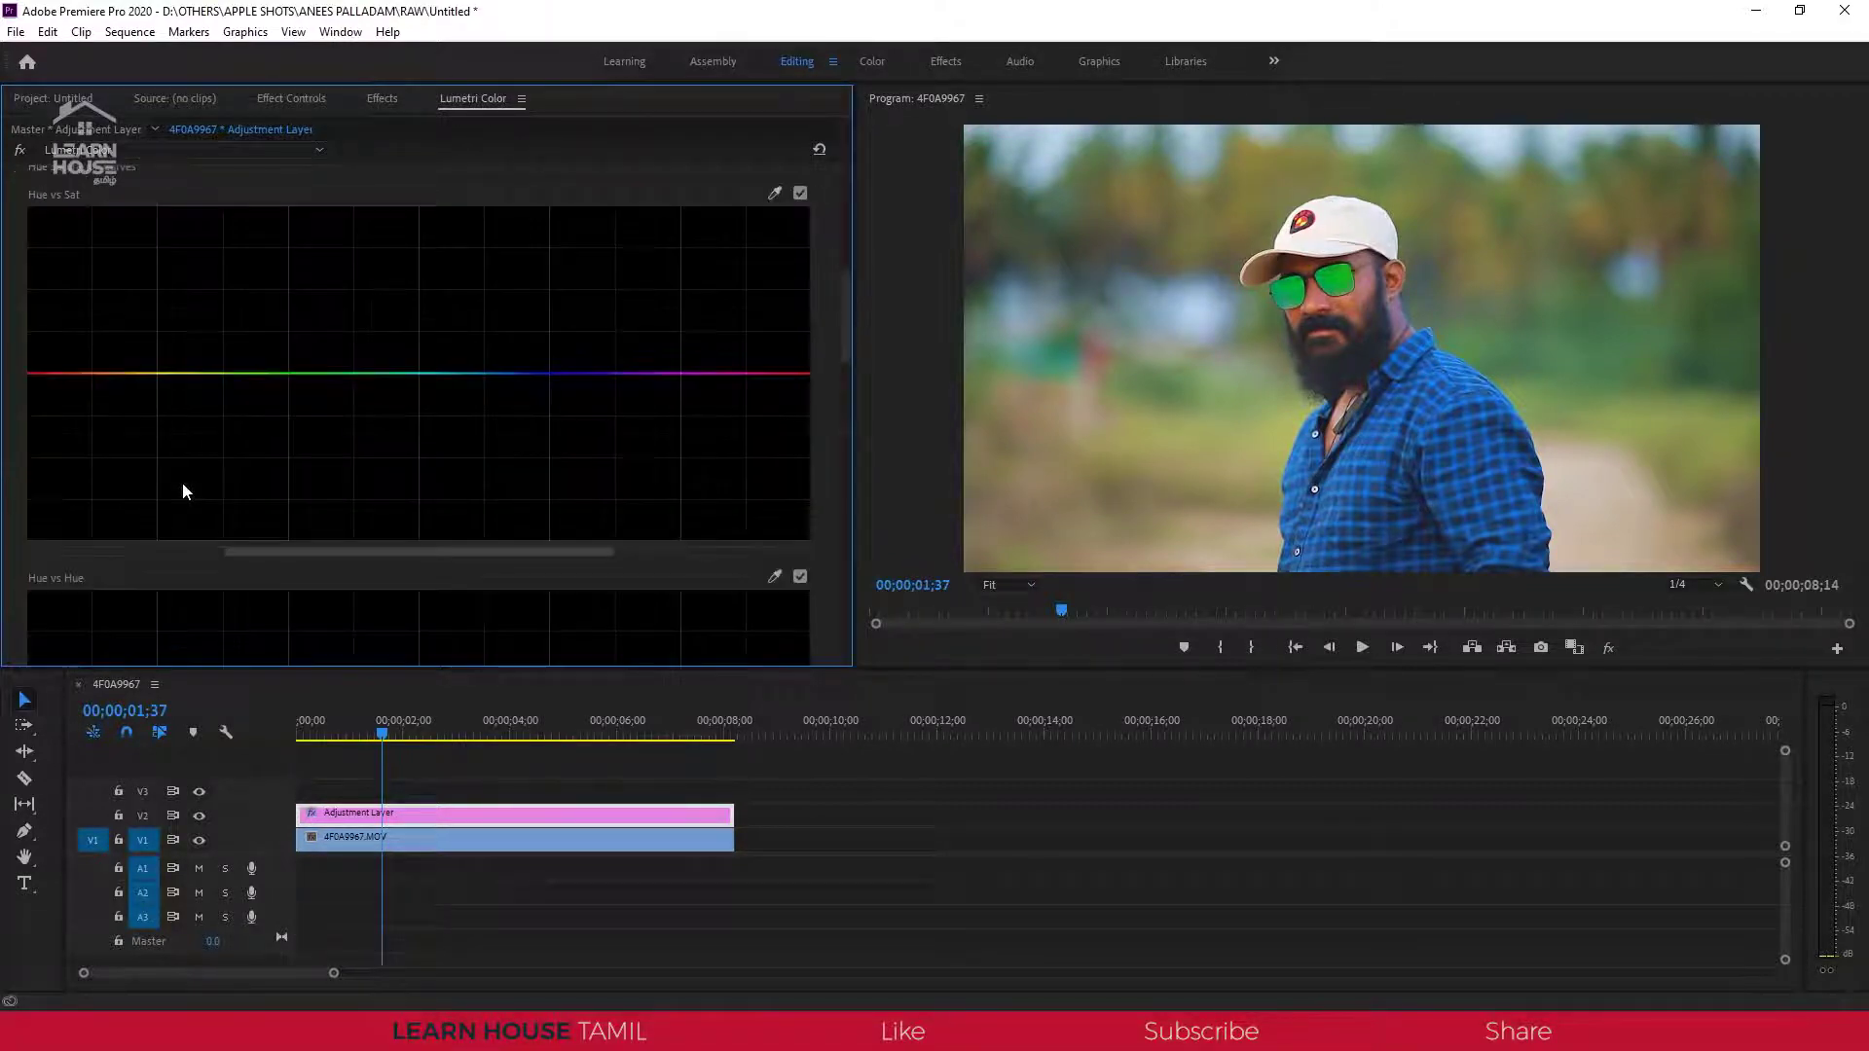
left_click_drag(844, 322, 854, 231)
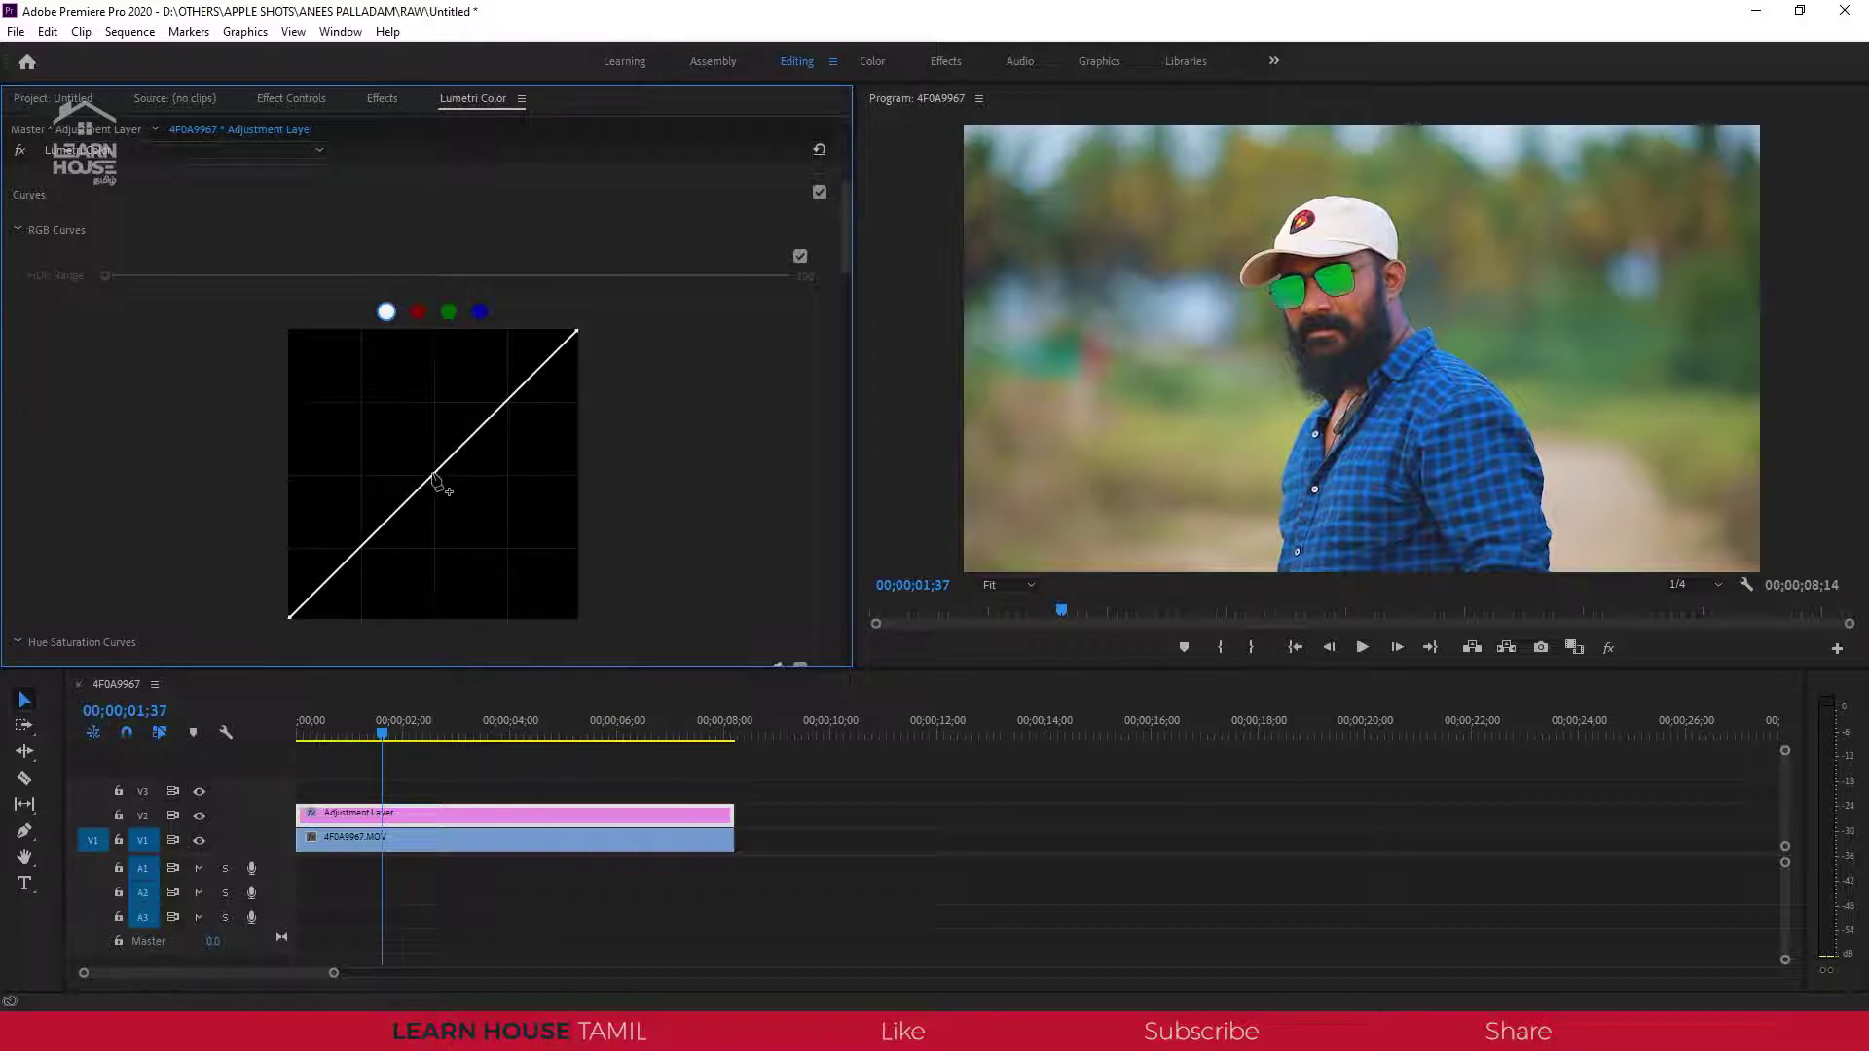
left_click_drag(433, 476, 424, 466)
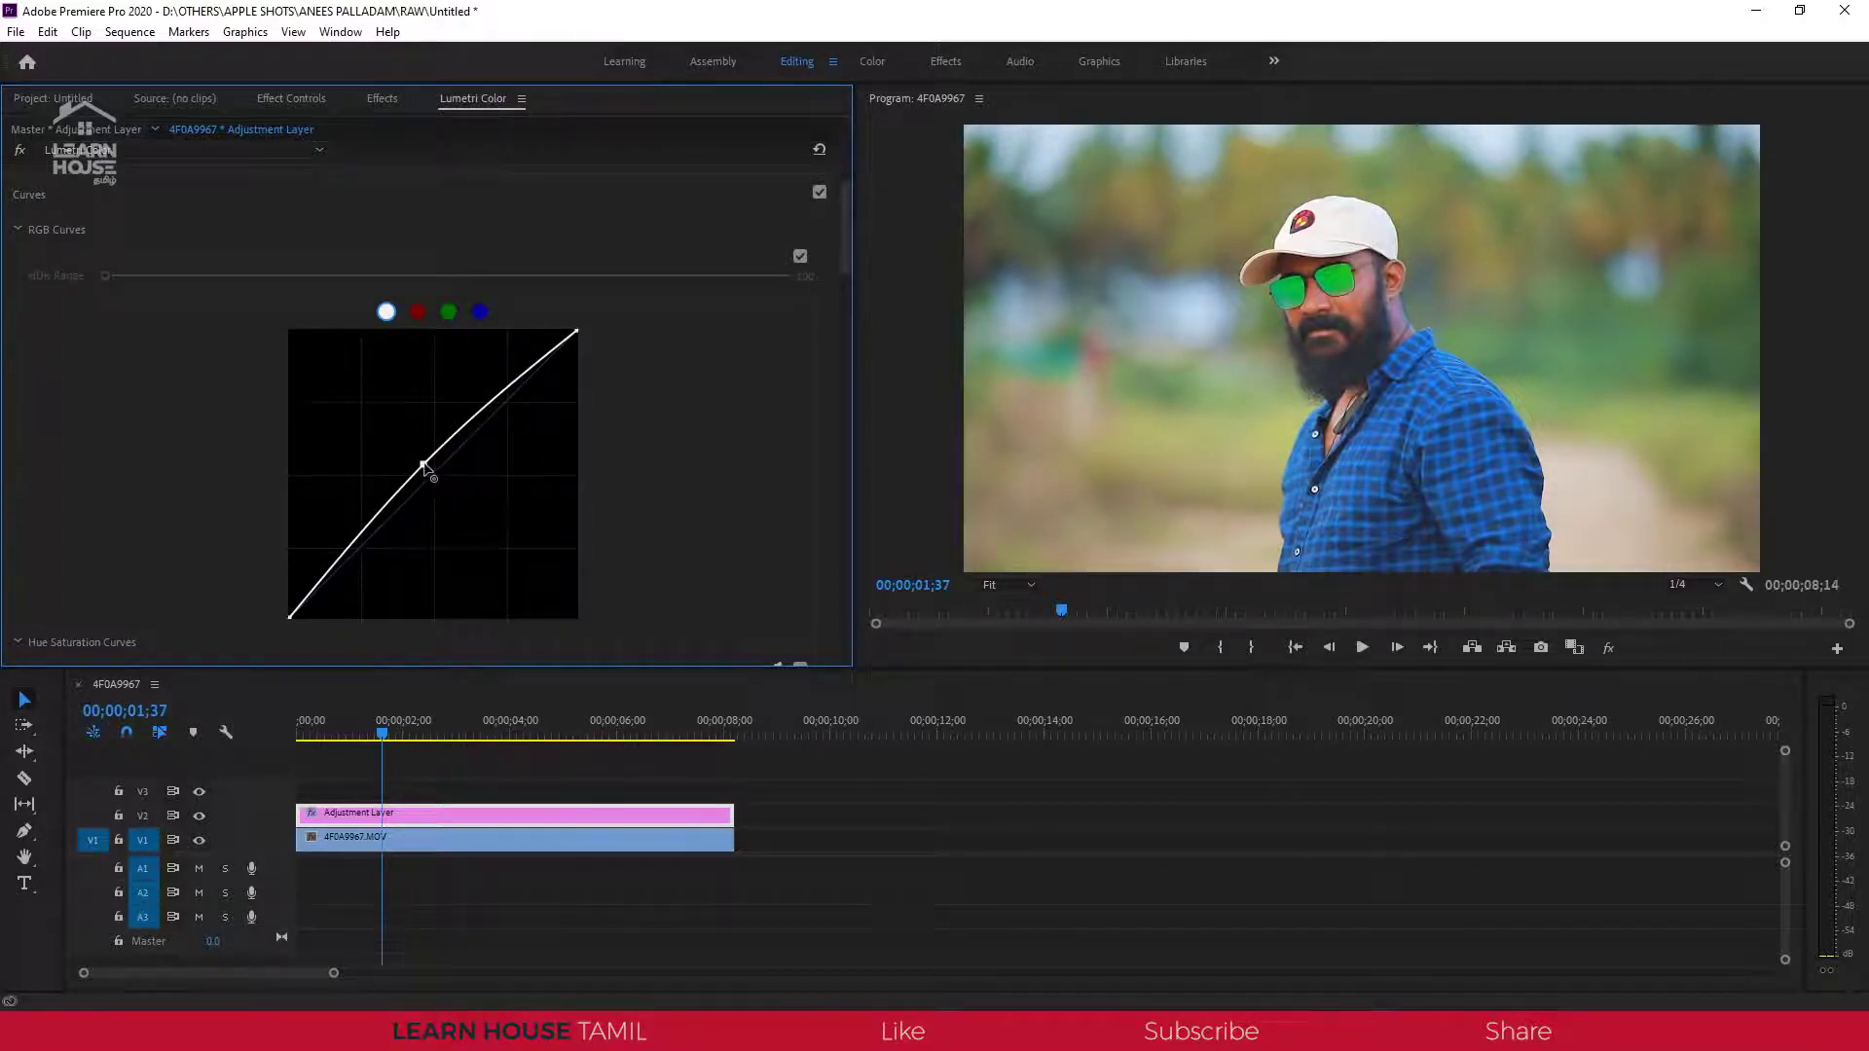
left_click_drag(424, 467, 421, 463)
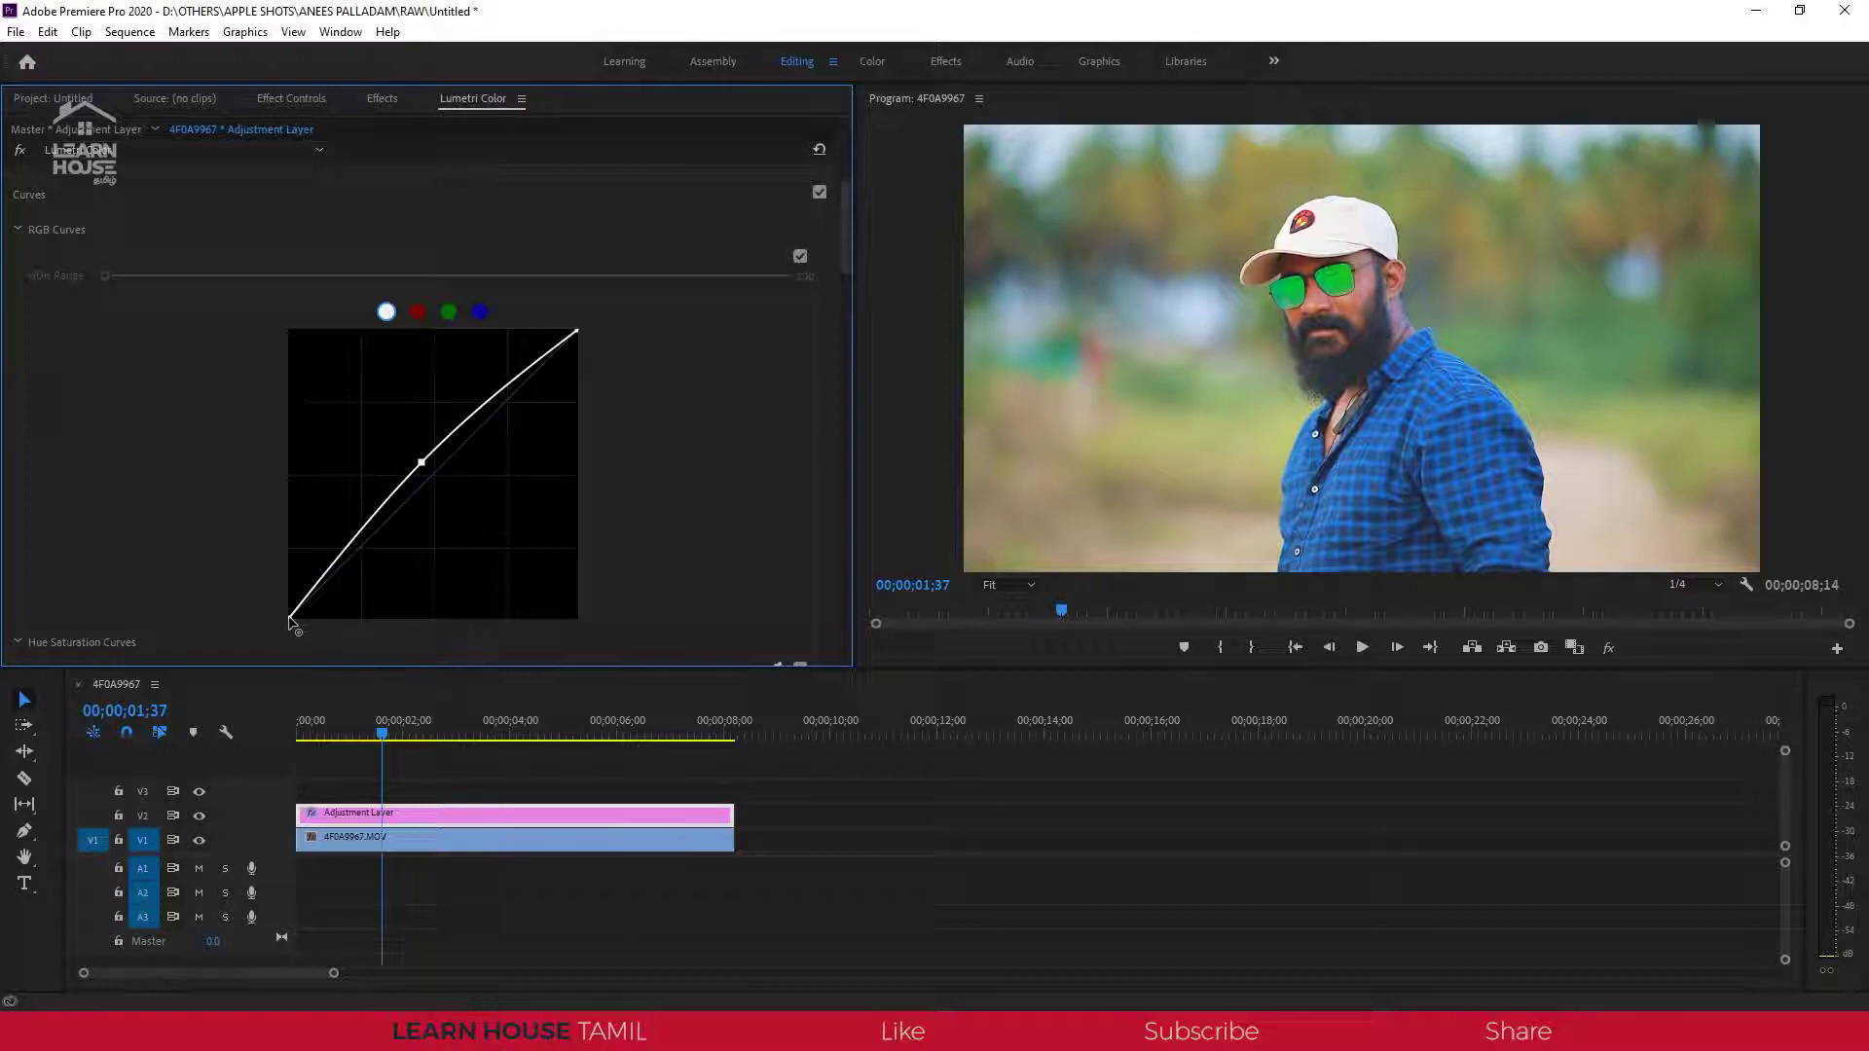
Lift the curve's black point slightly and adjust the white point to tune highlights.
left_click_drag(290, 620, 308, 629)
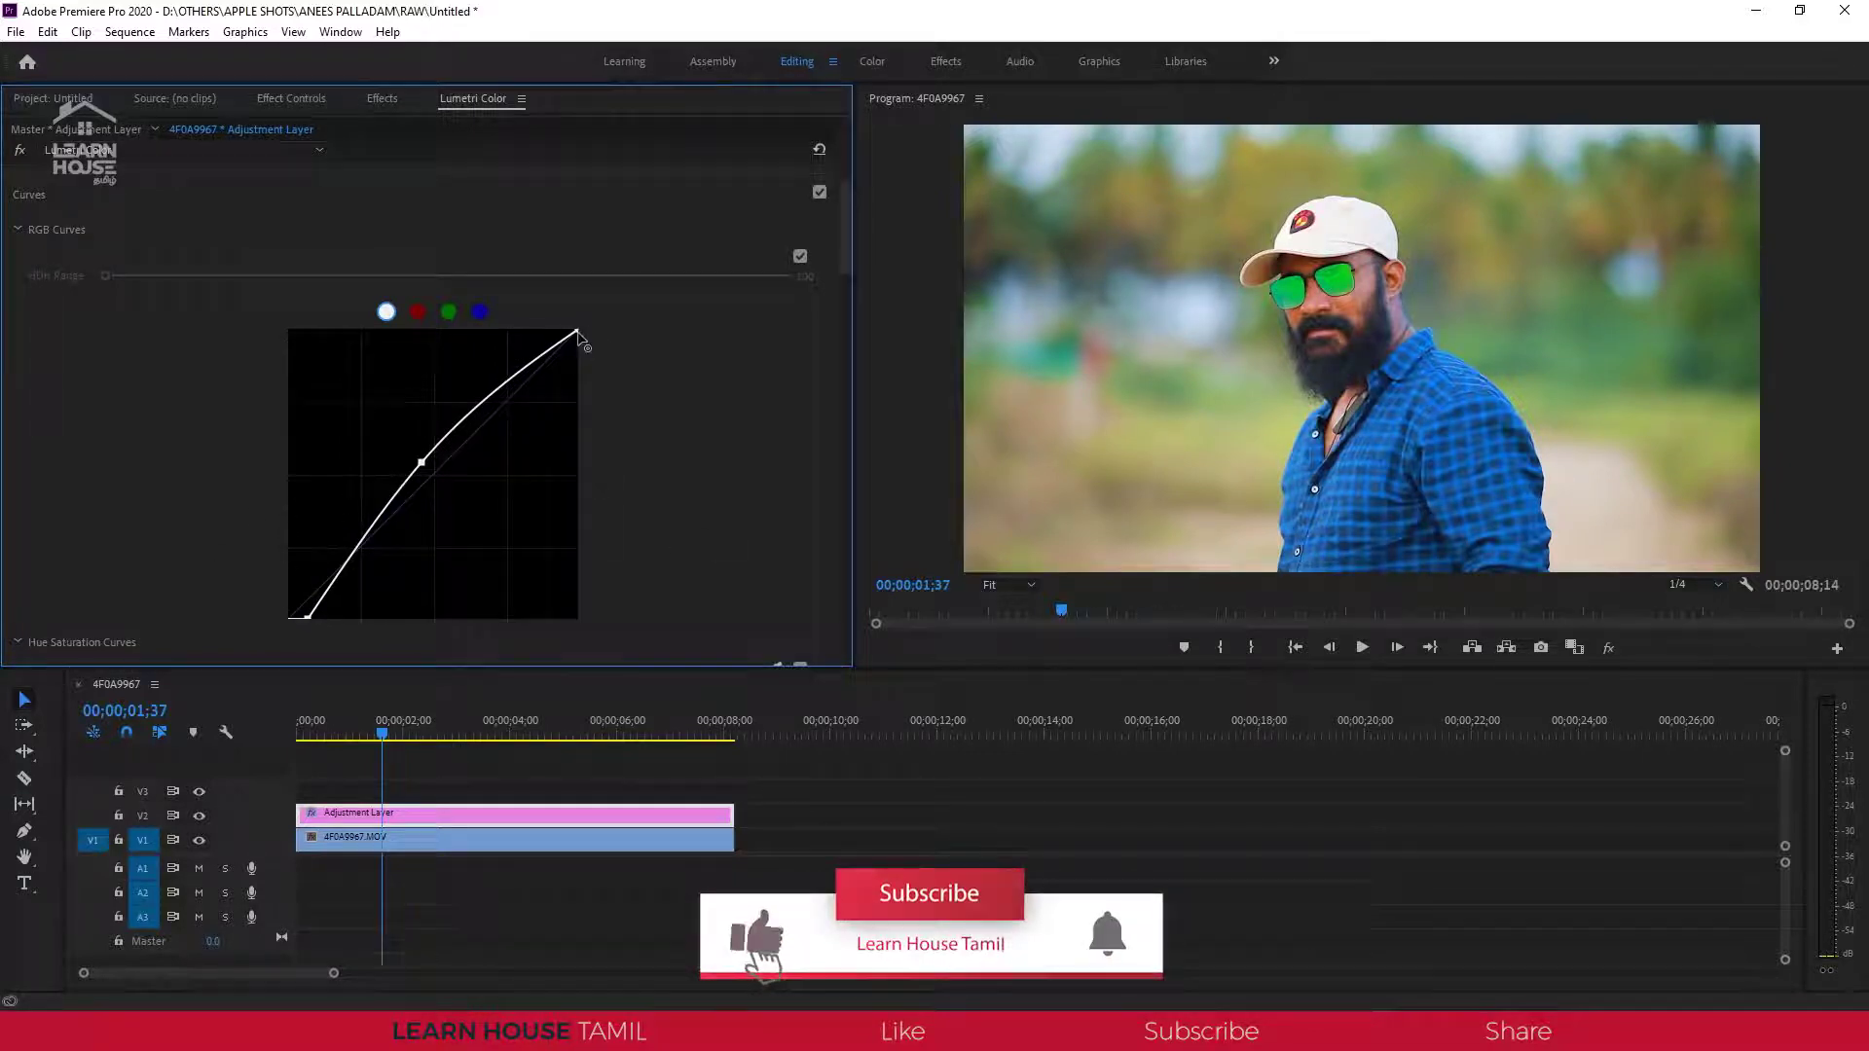
left_click_drag(577, 333, 558, 332)
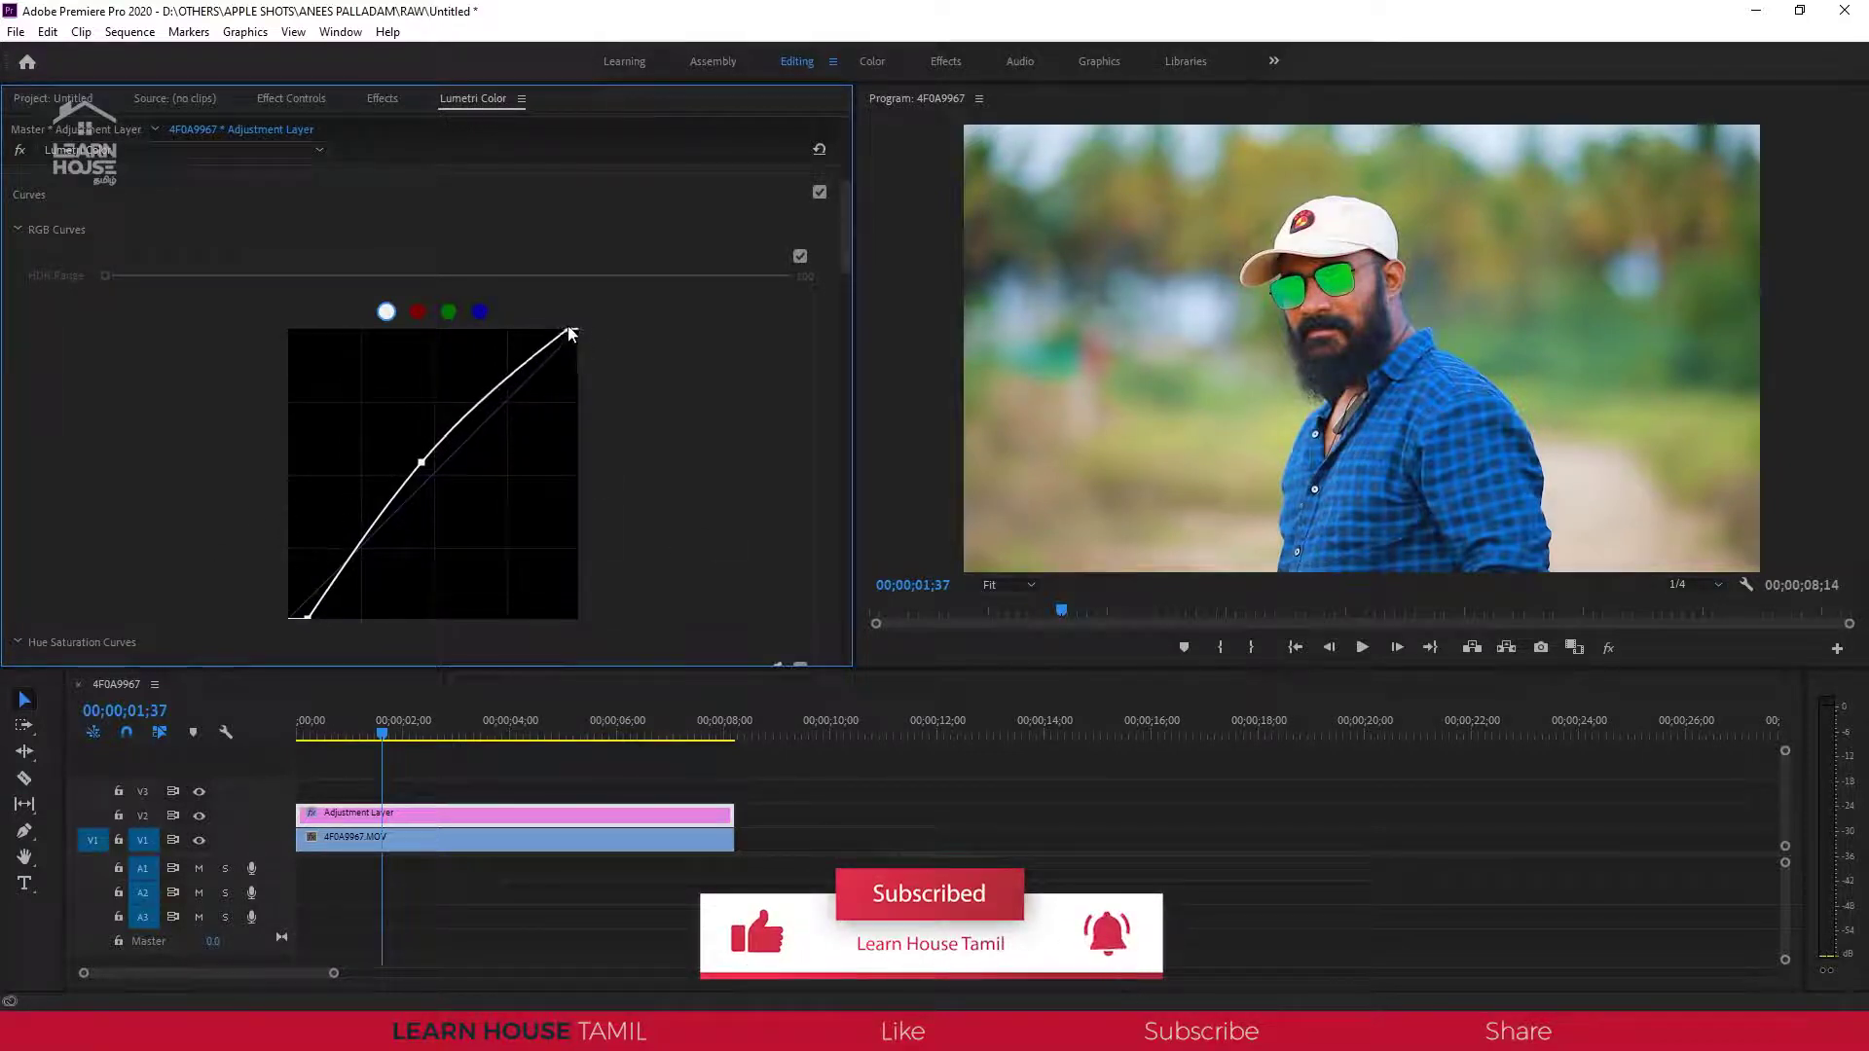
mouse_move(557, 332)
left_mouse_down()
mouse_move(546, 322)
mouse_move(576, 332)
left_mouse_up()
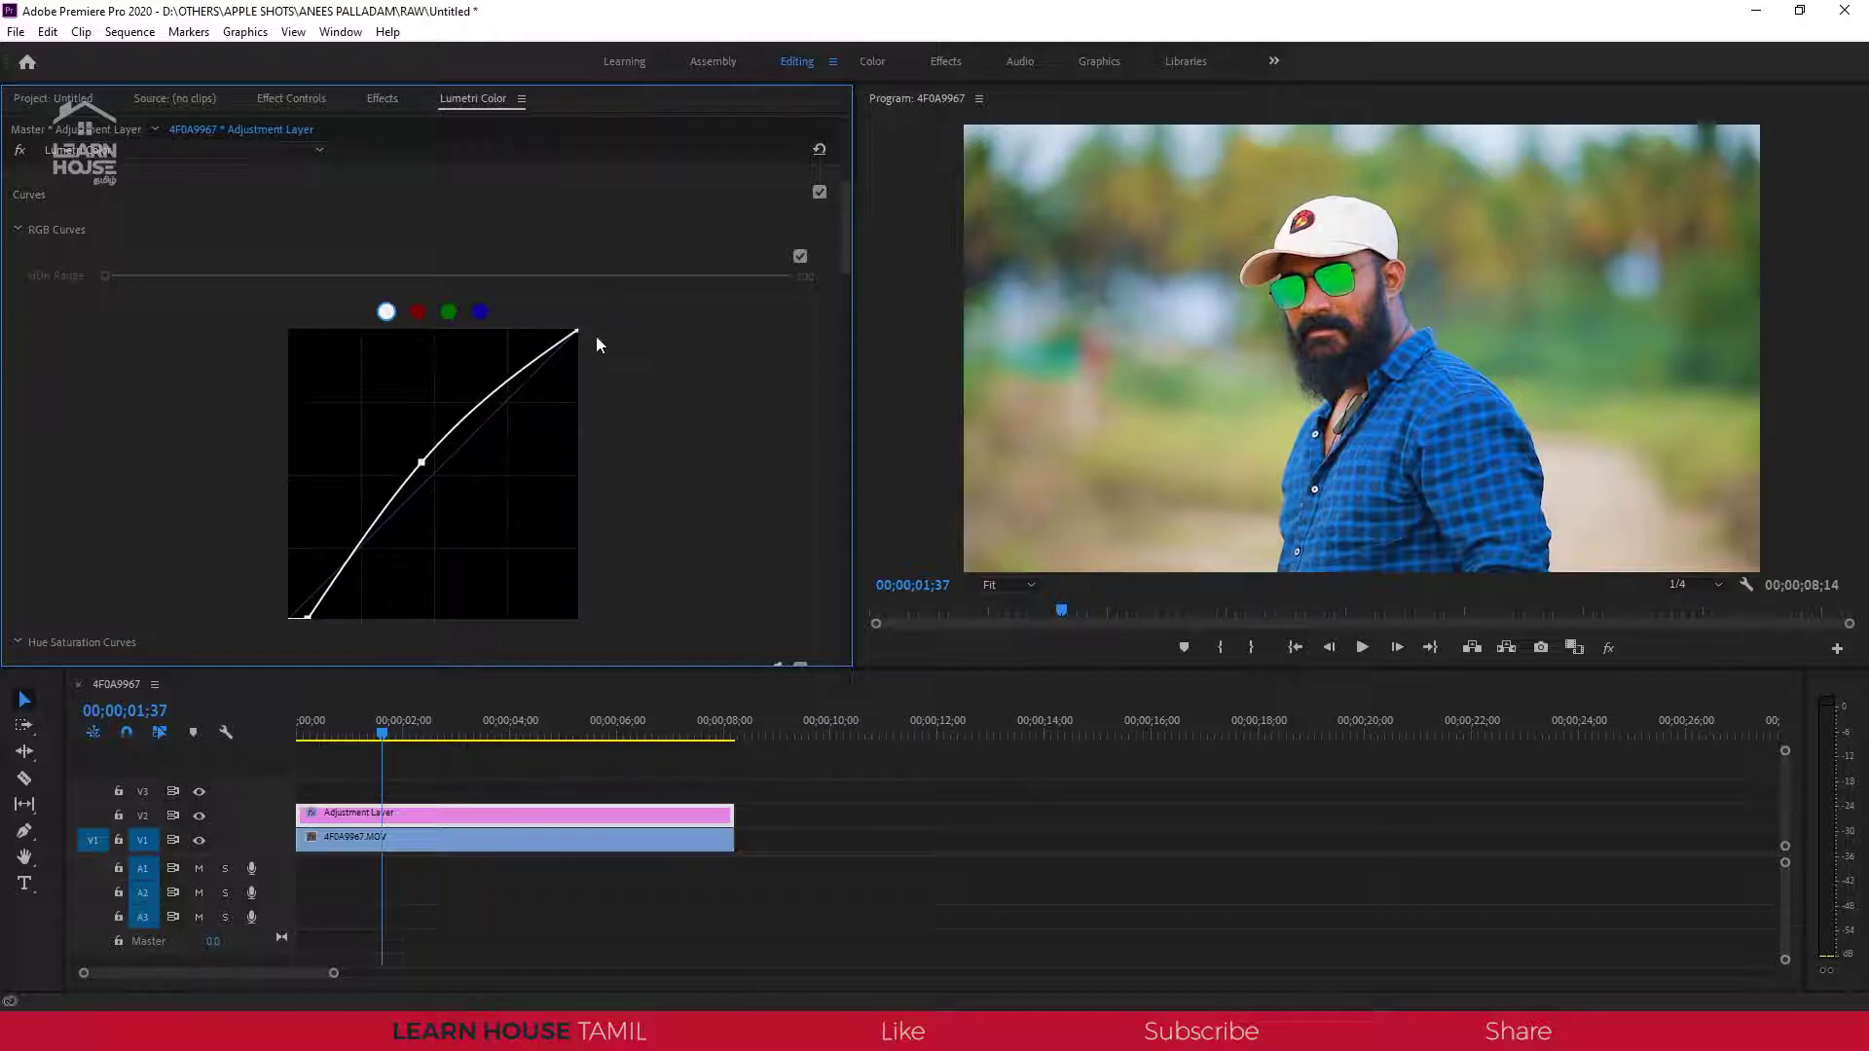
left_click_drag(577, 335, 514, 322)
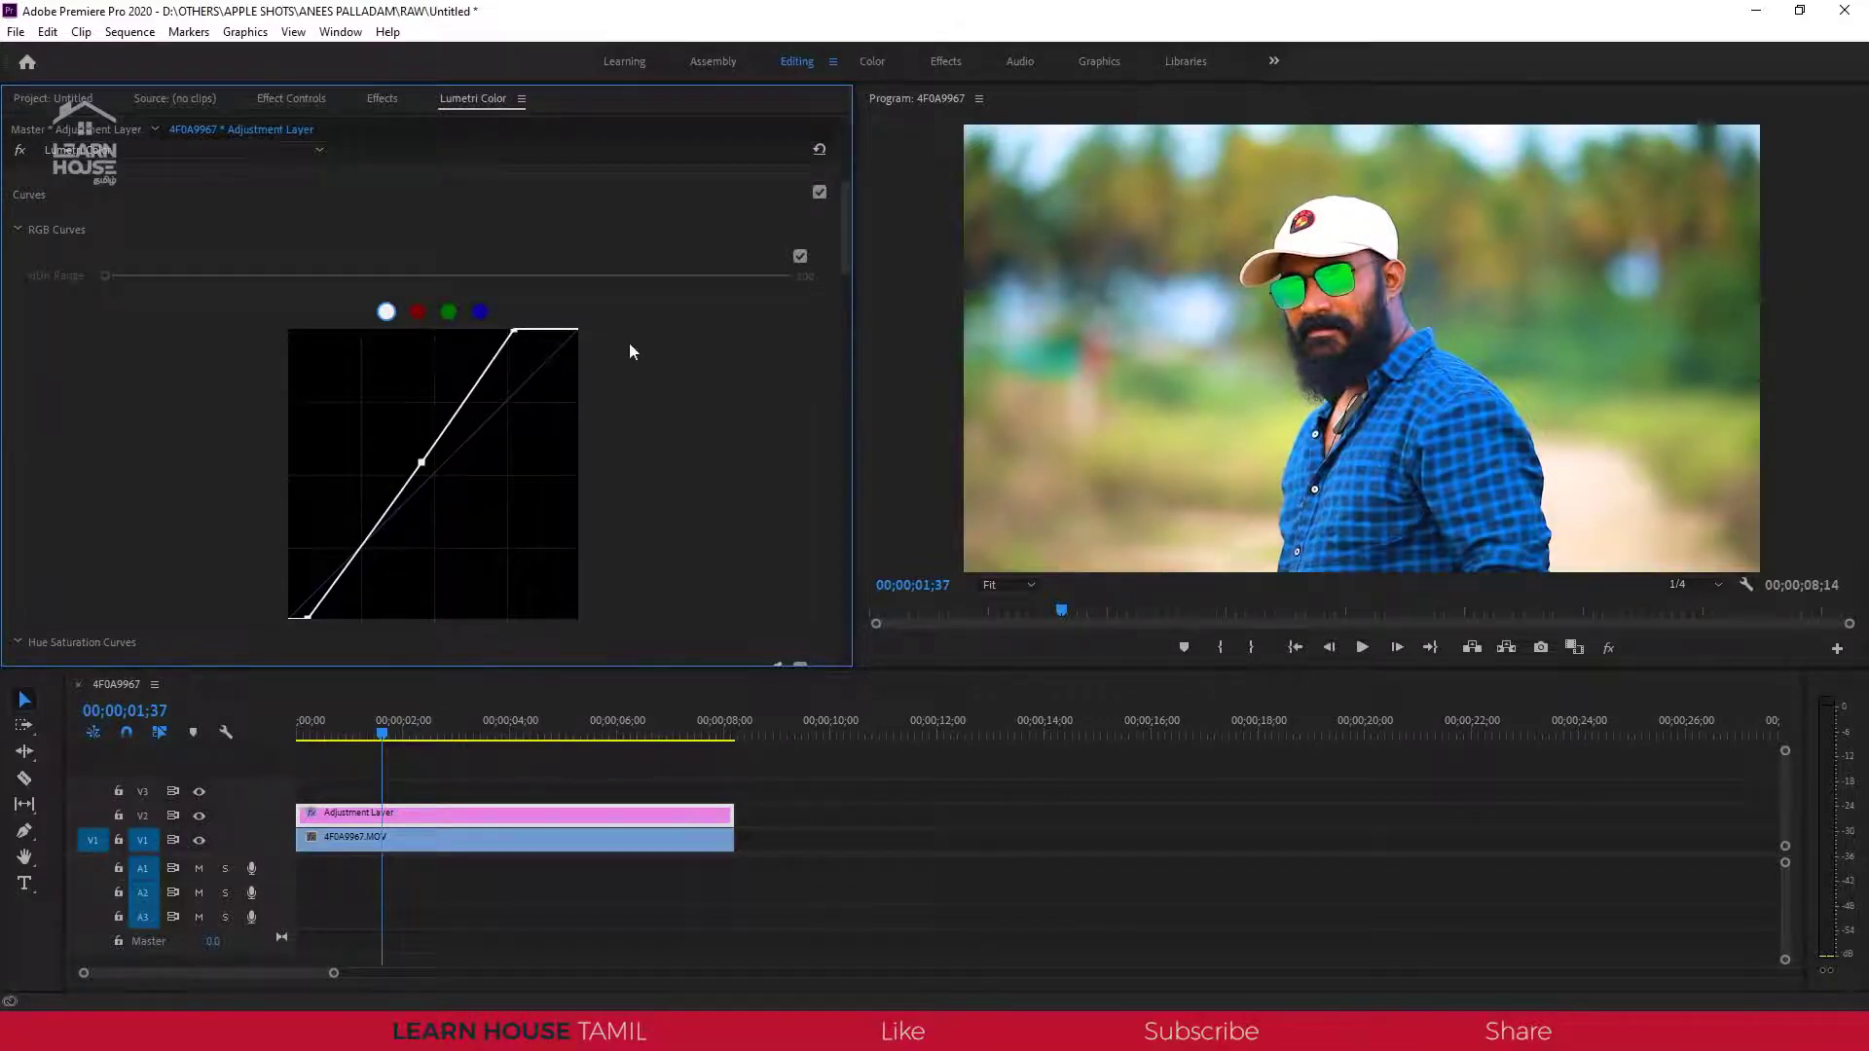
left_click_drag(513, 333, 586, 334)
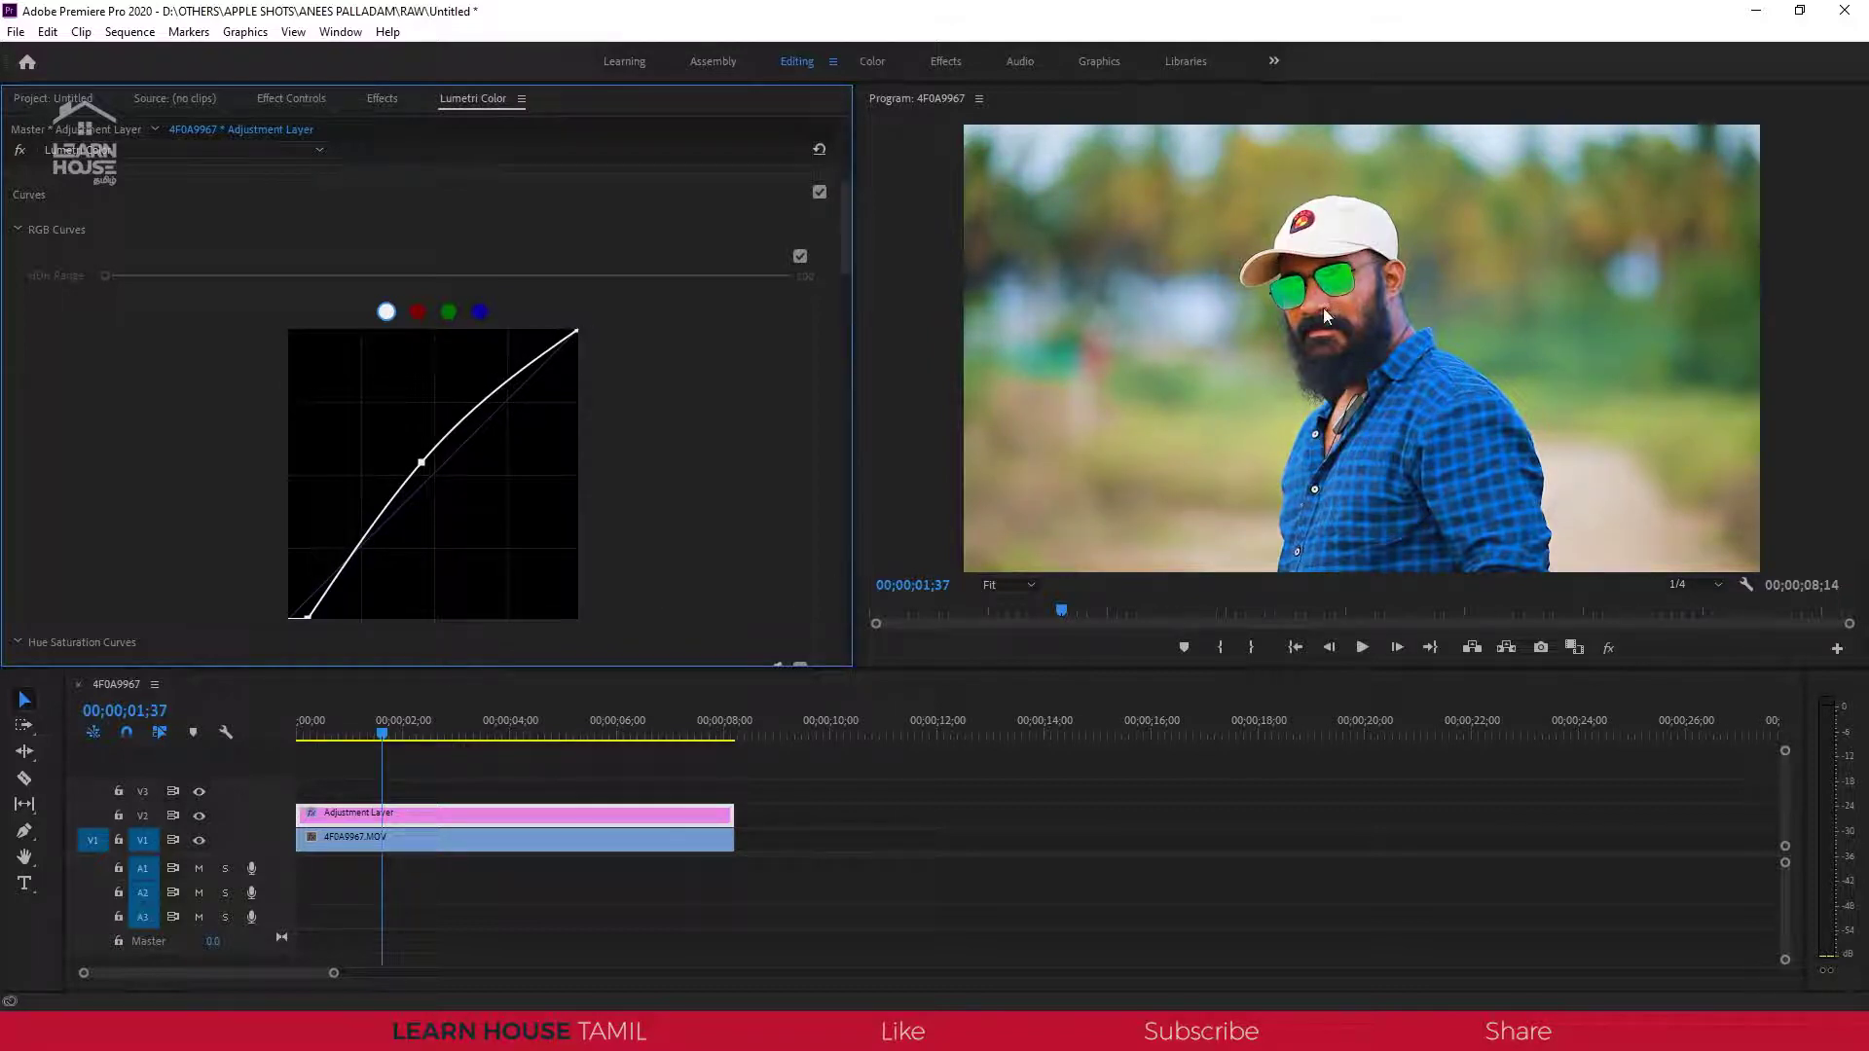
left_click(418, 312)
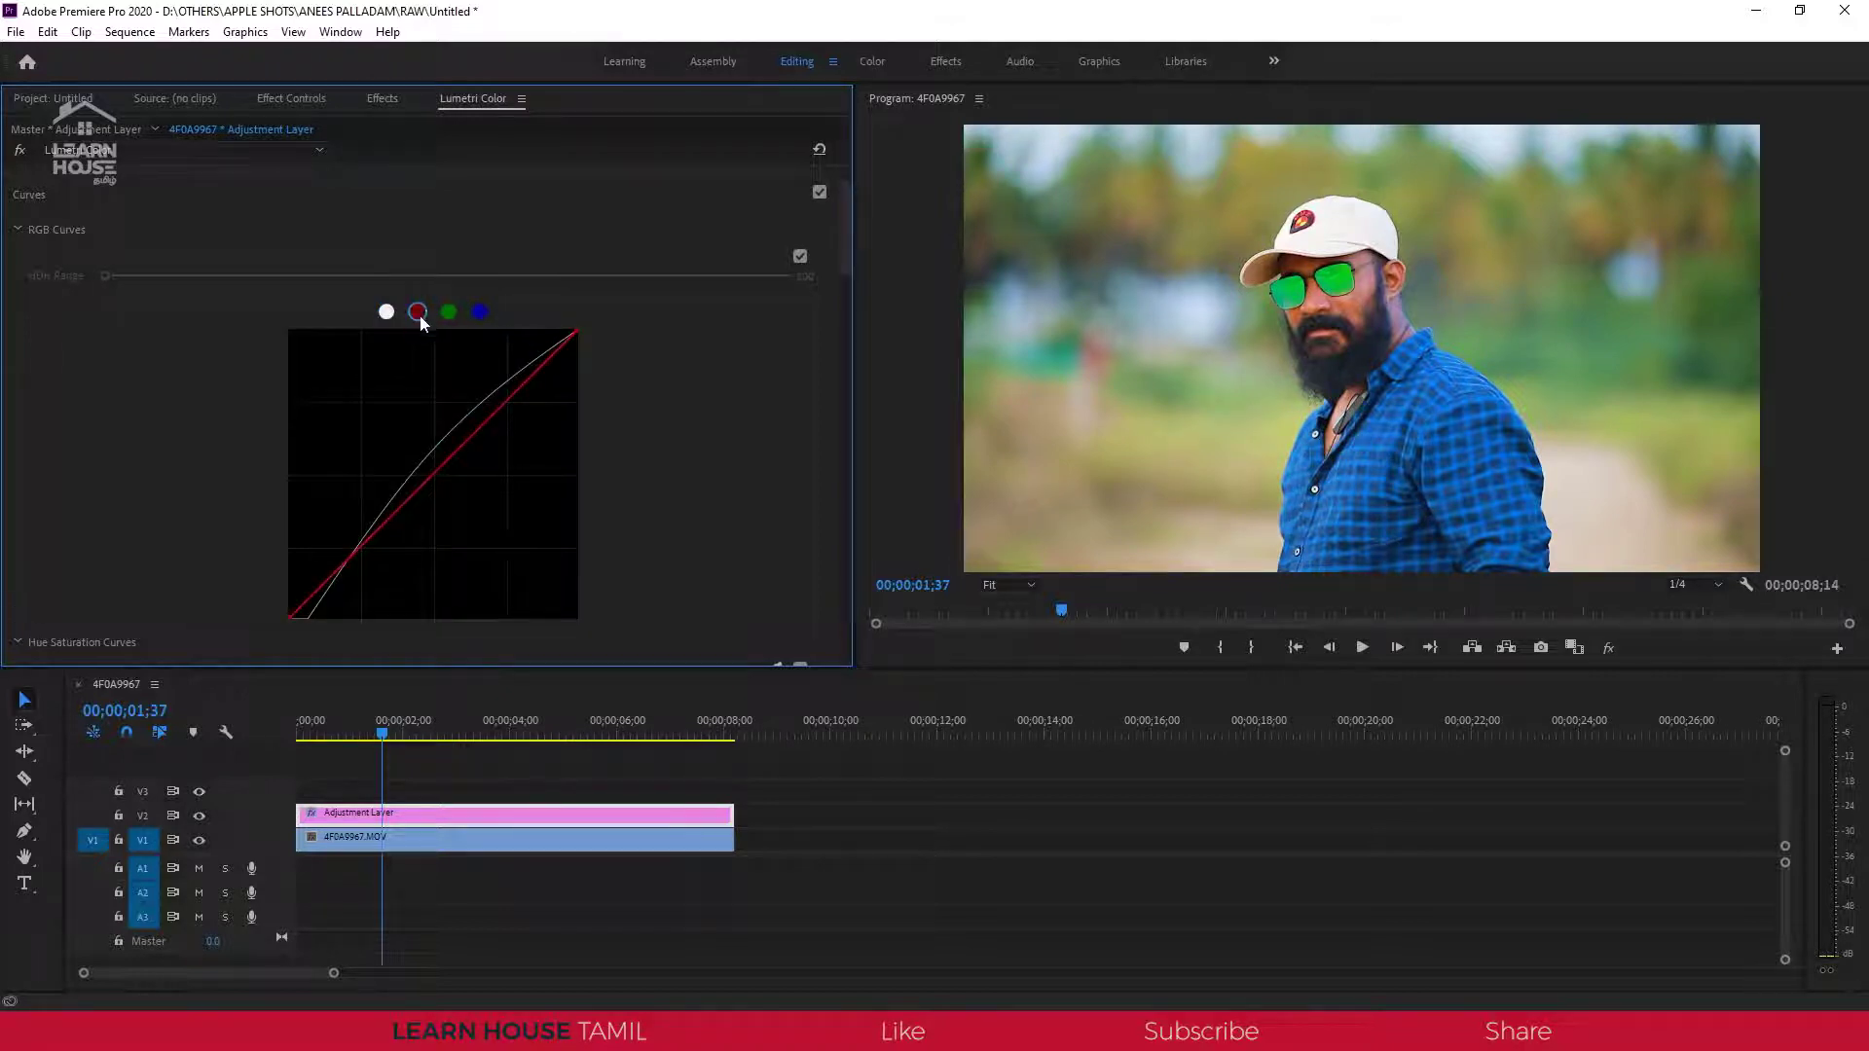
Nudge the red channel curve down, then settle it back near neutral.
left_click_drag(435, 480, 440, 484)
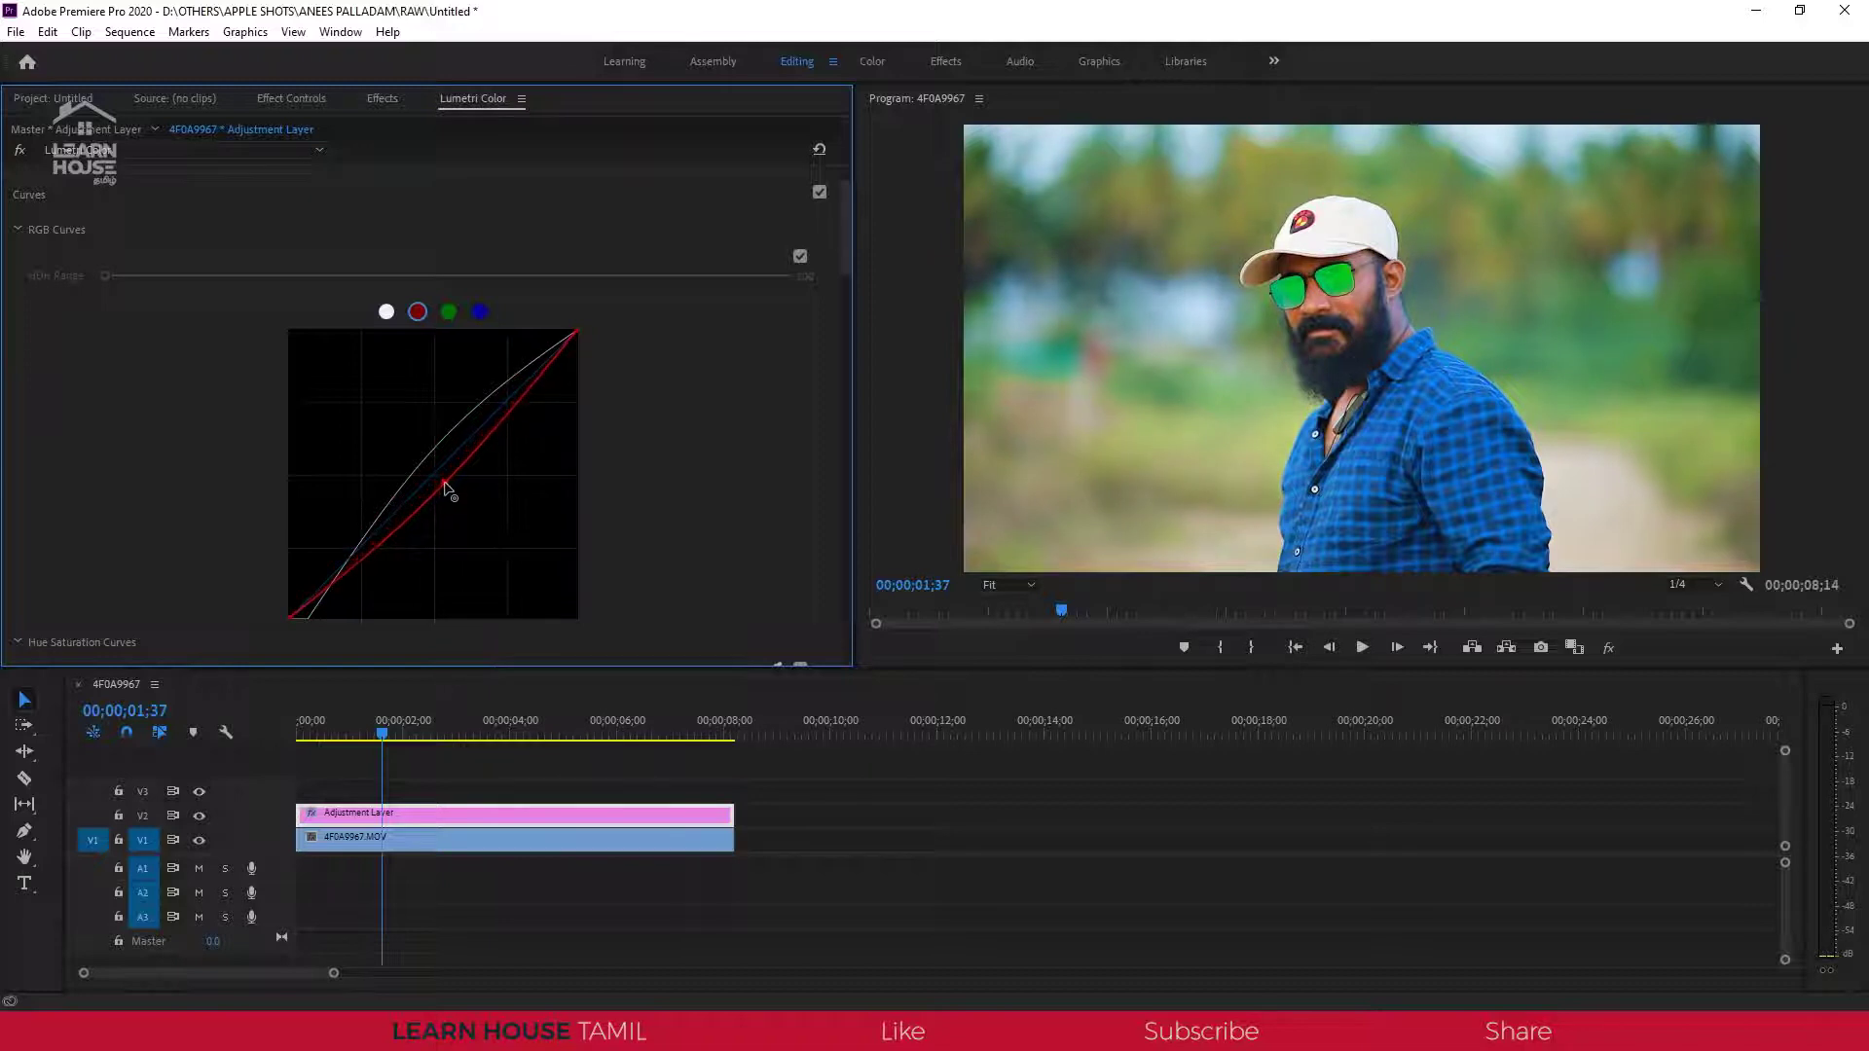
left_click_drag(440, 484, 439, 479)
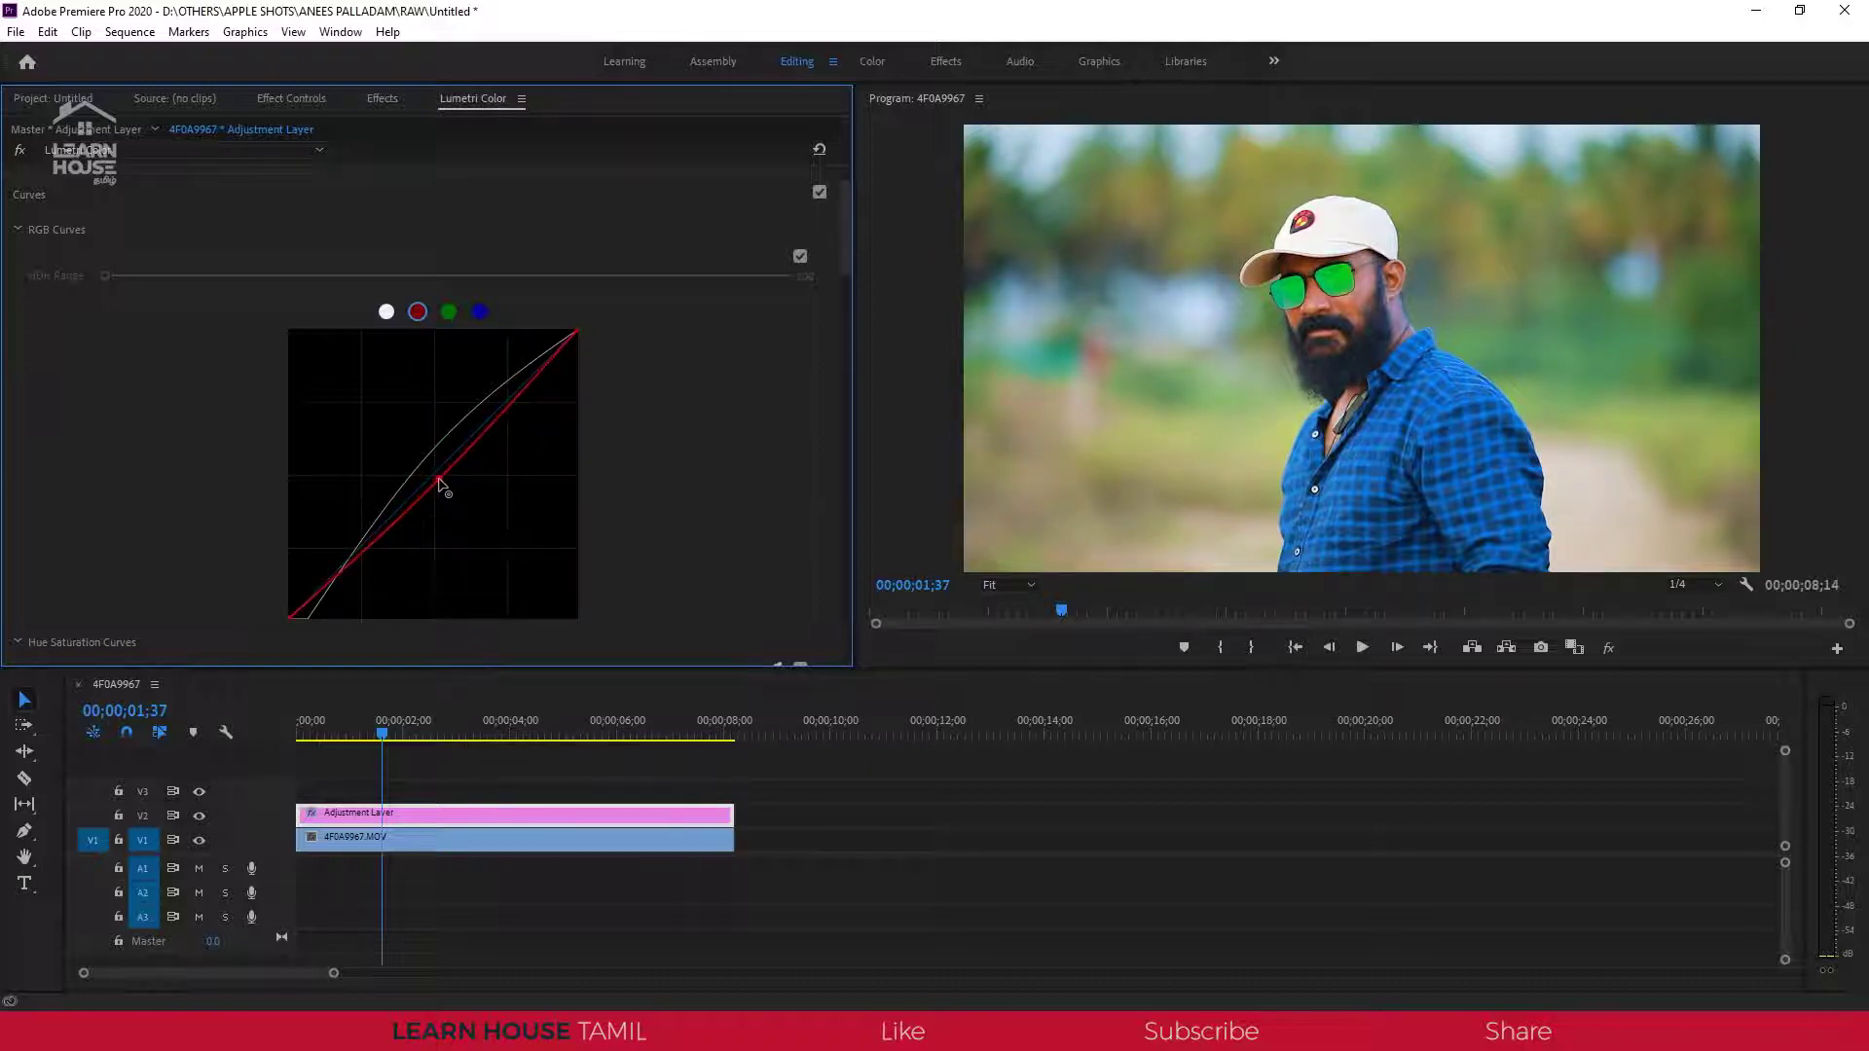
left_click(450, 311)
Lift then lower the blue channel curve, leaving it close to the diagonal.
left_click(480, 312)
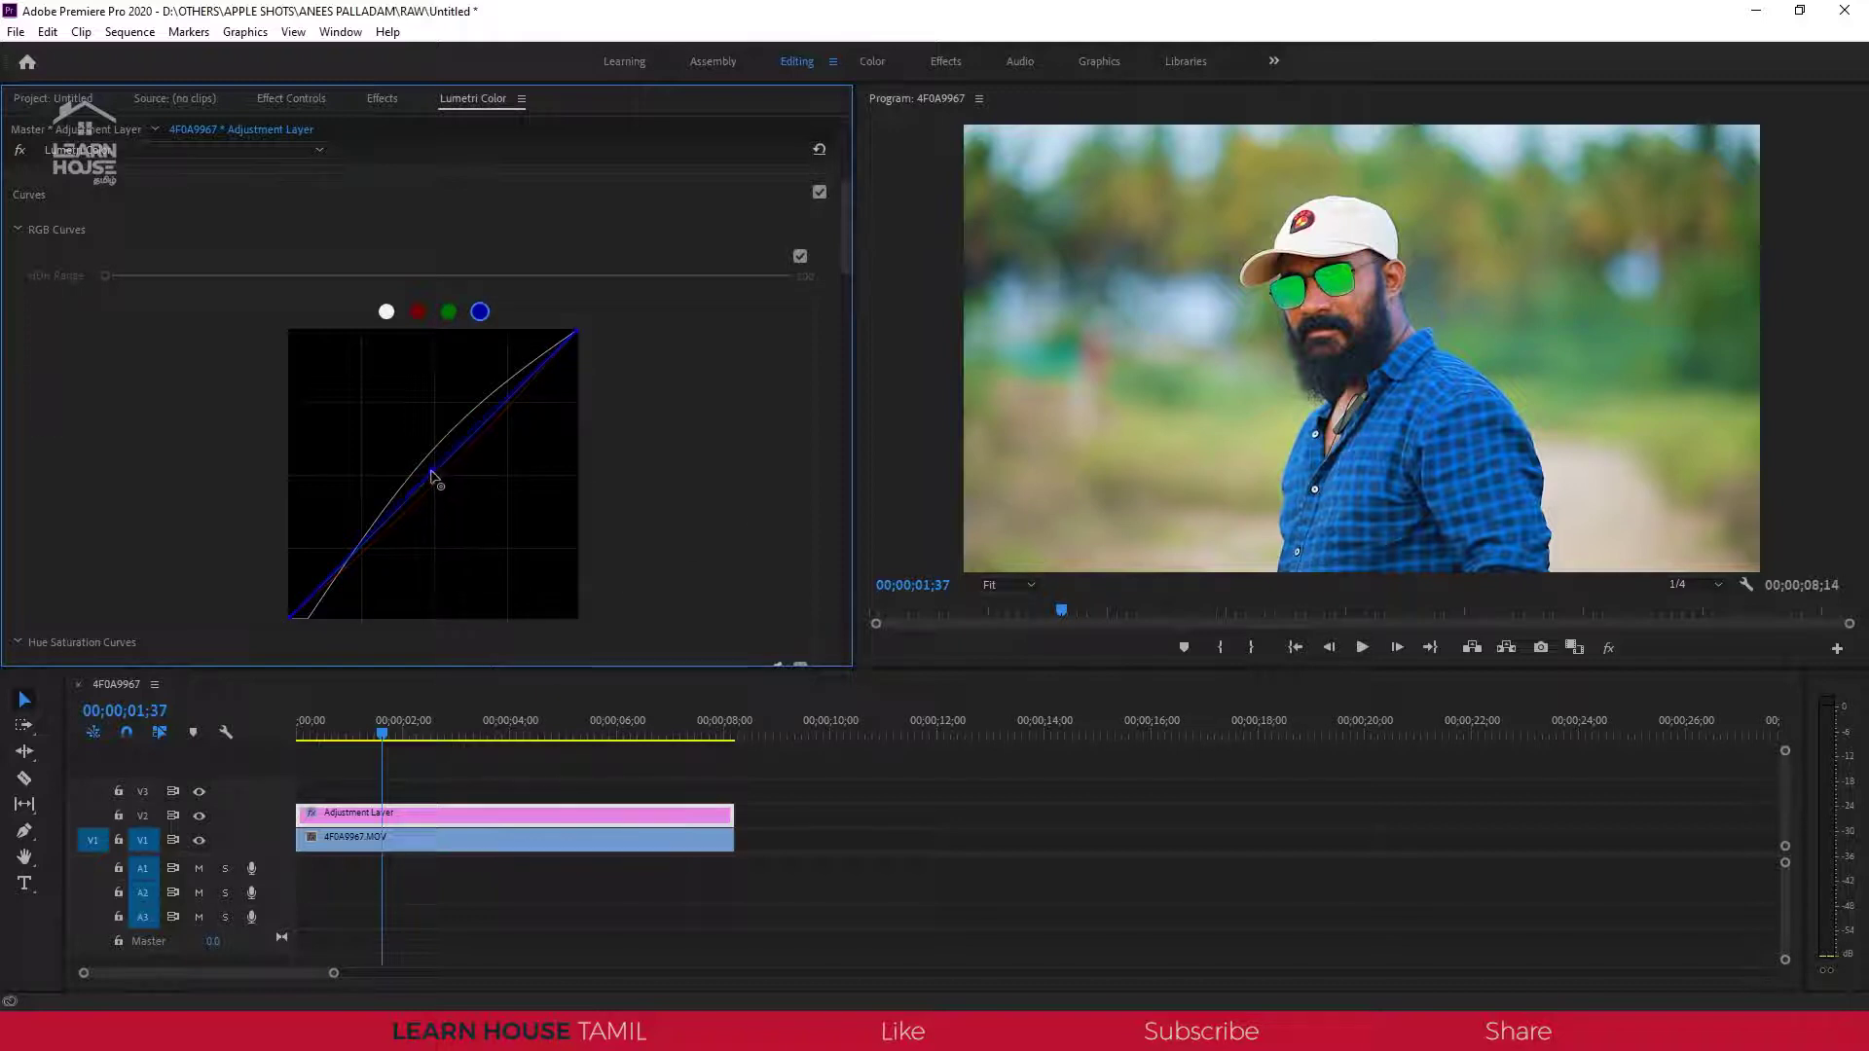
left_click_drag(434, 475, 423, 468)
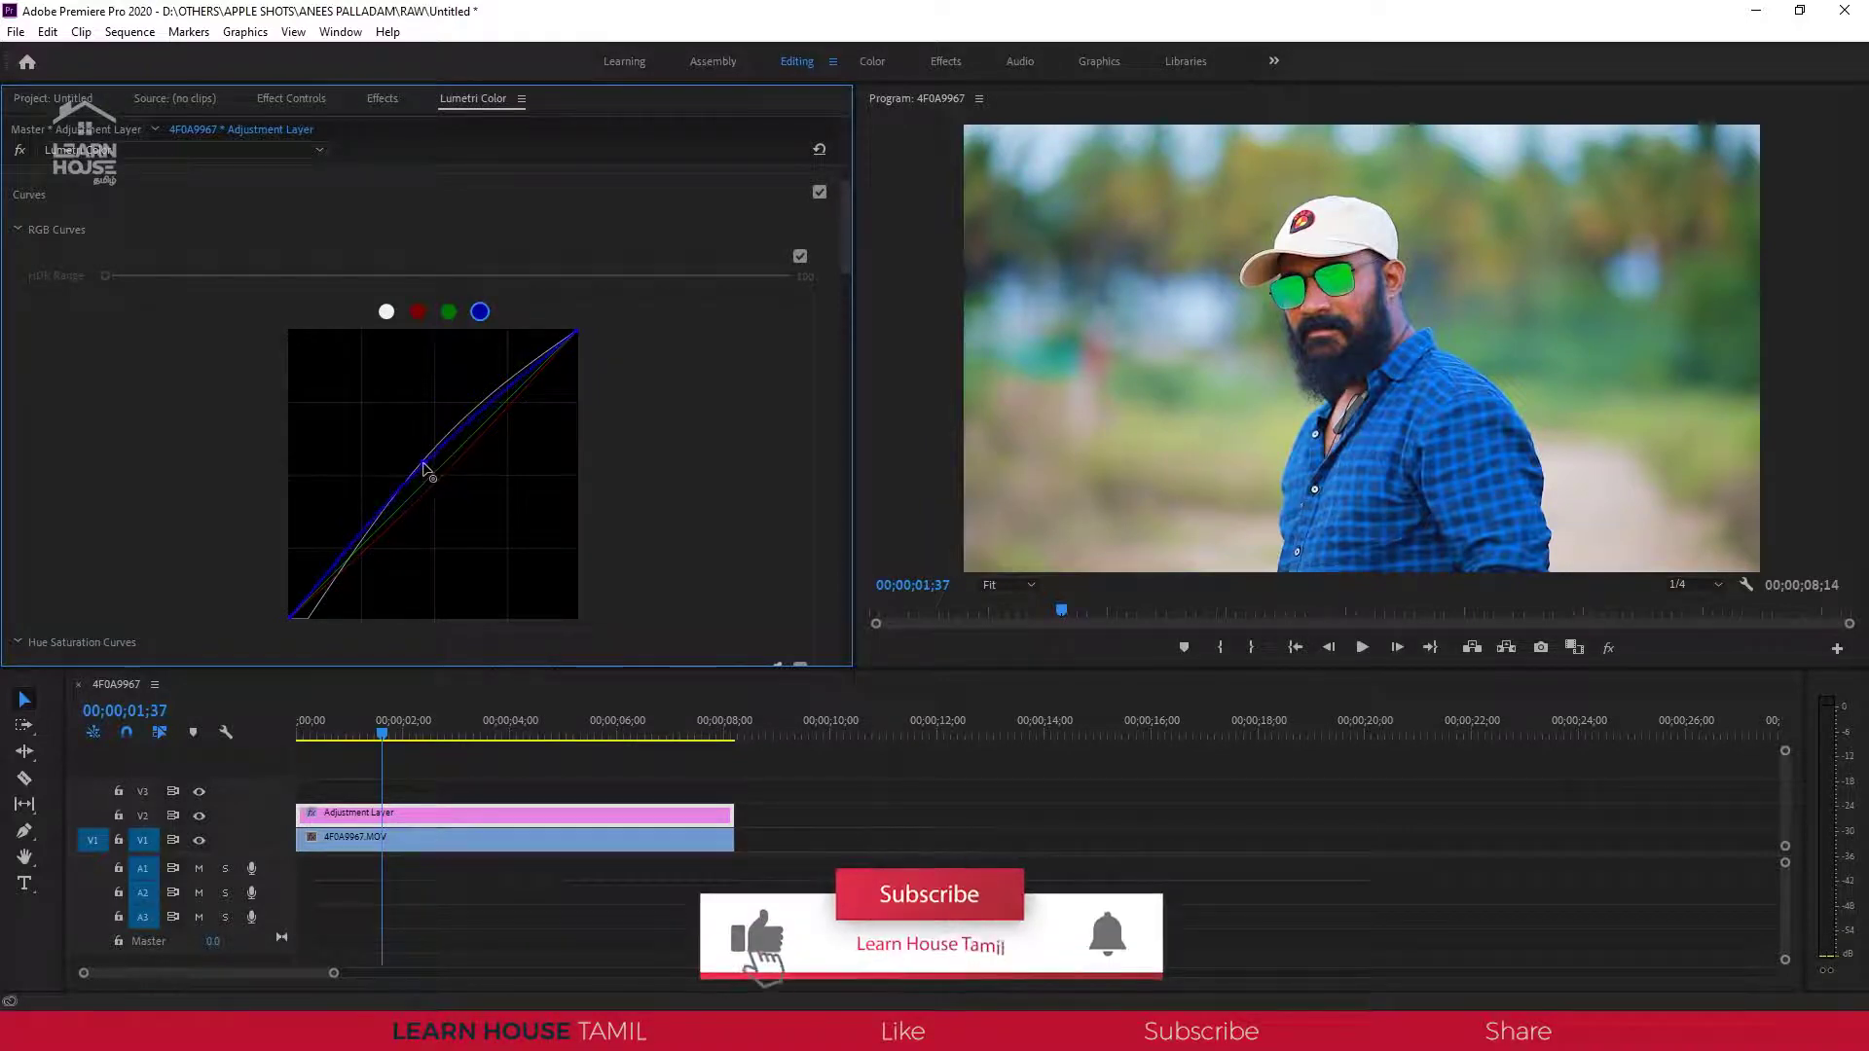
left_click_drag(425, 469, 447, 487)
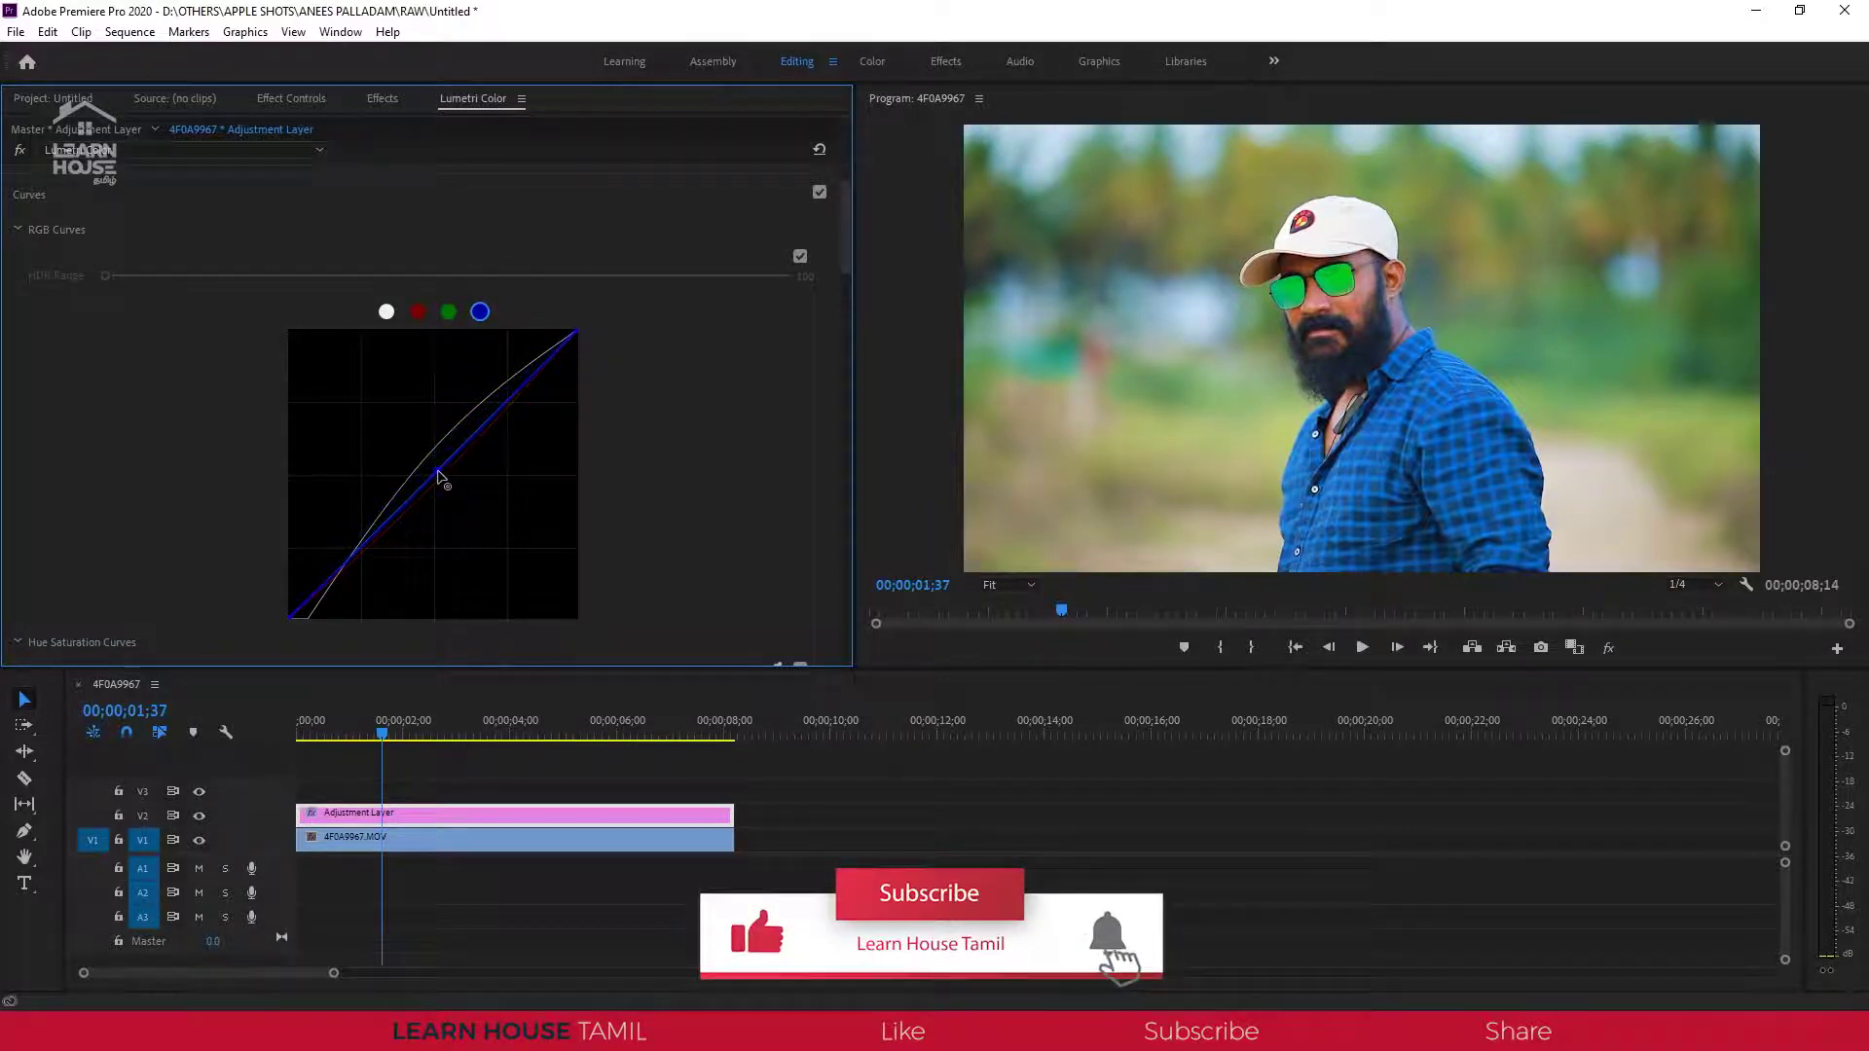
left_click_drag(447, 486, 451, 489)
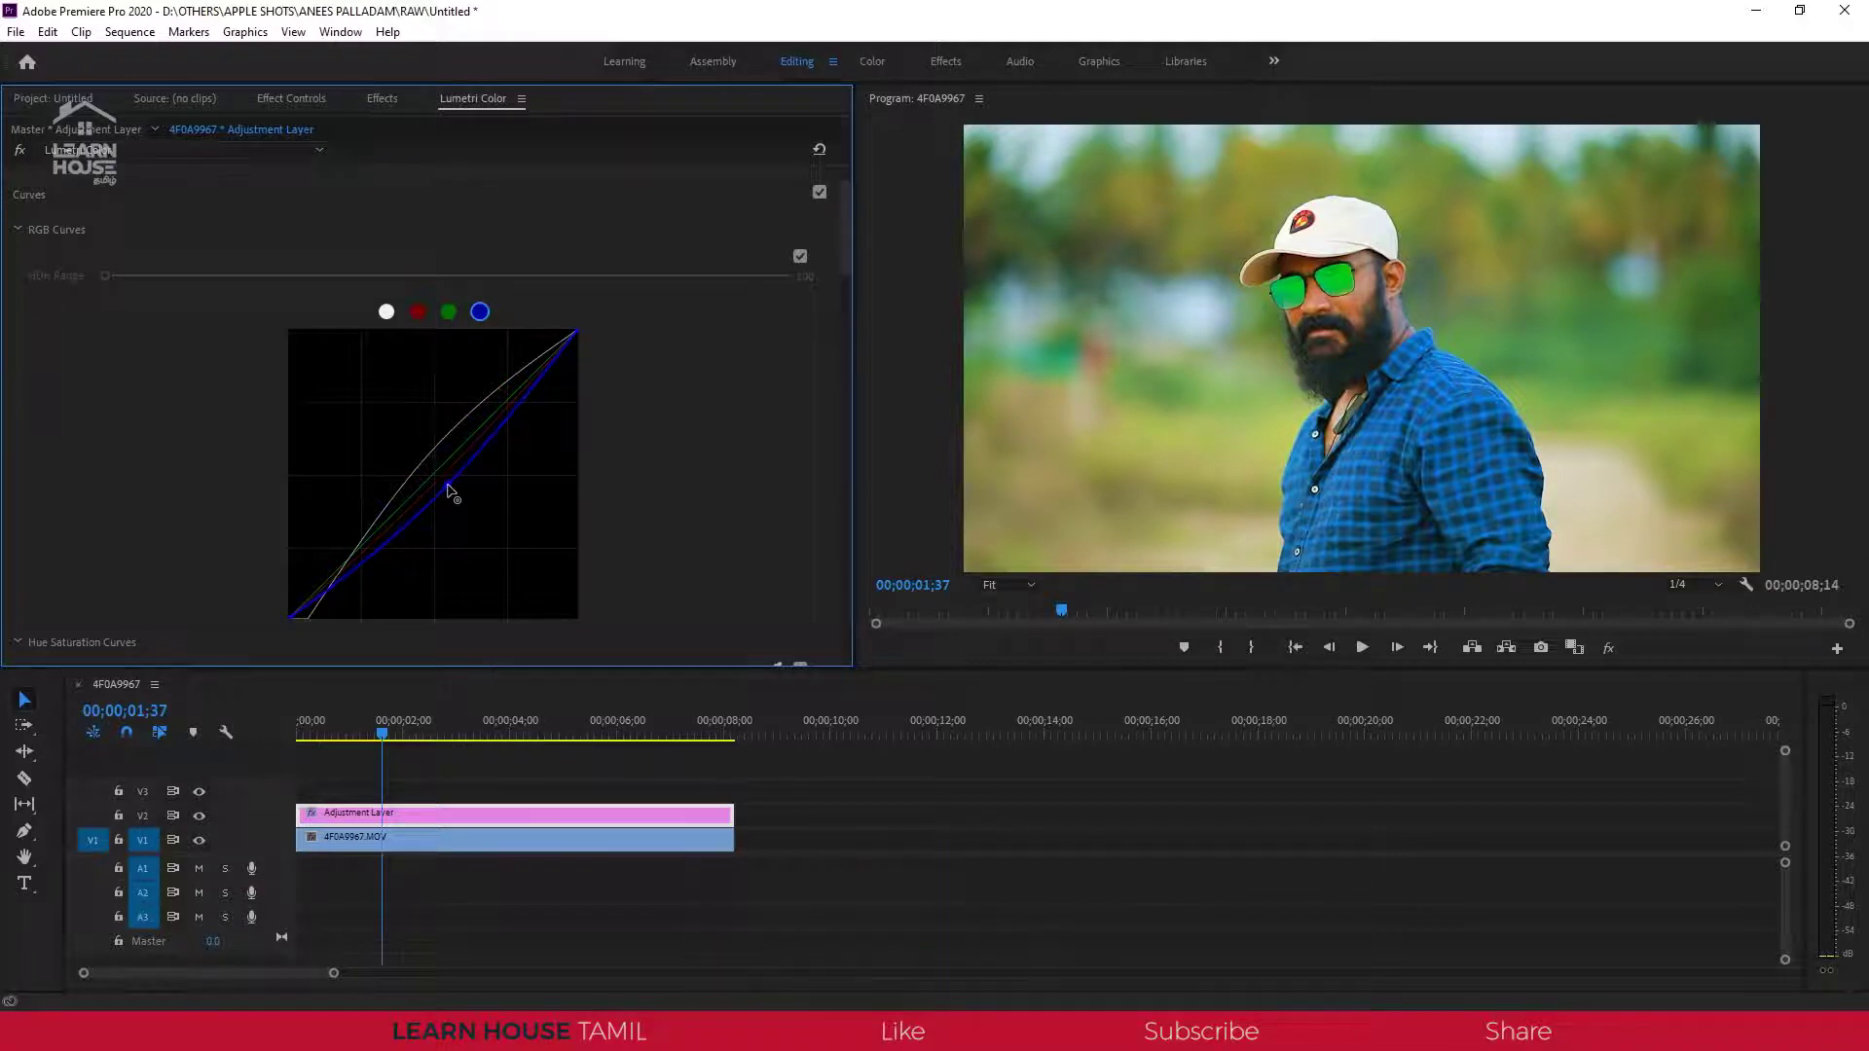
left_click_drag(448, 488, 428, 466)
left_click(1609, 648)
Compare the graded and ungraded footage and move the adjustment layer up to V3.
left_click(1609, 648)
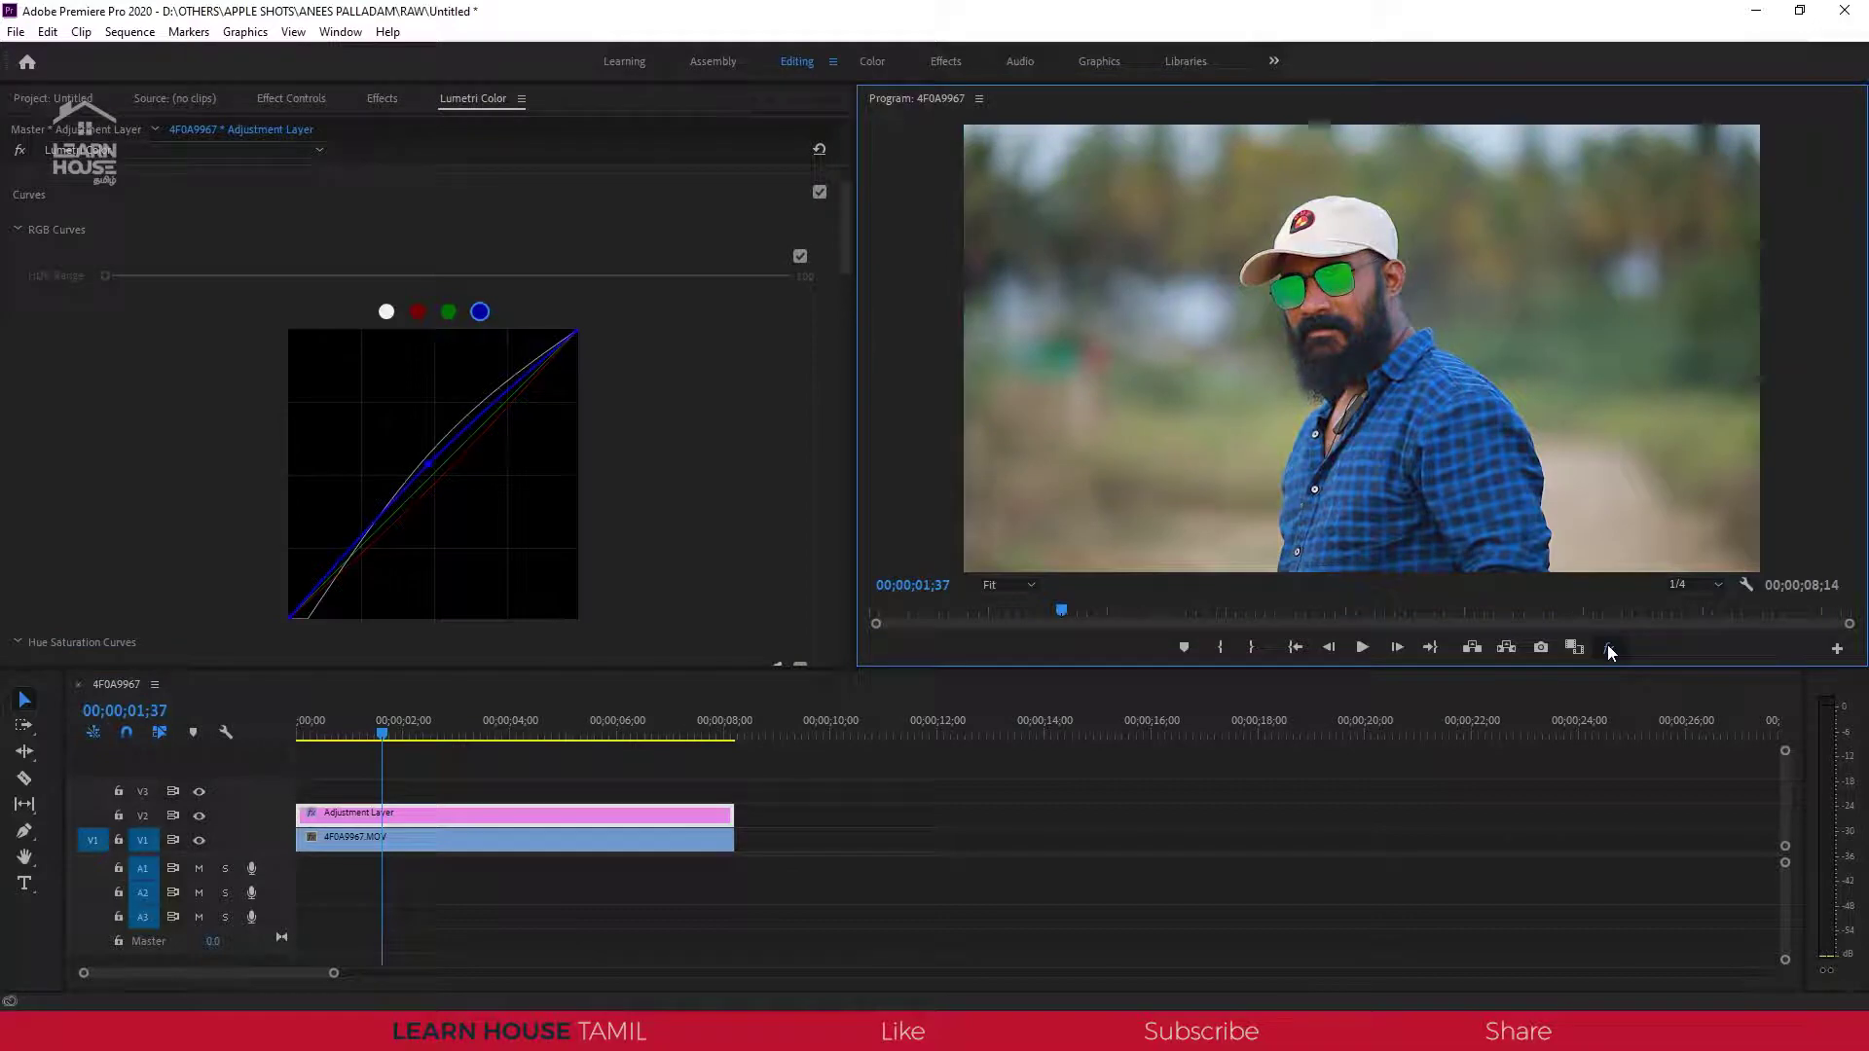
left_click(1609, 649)
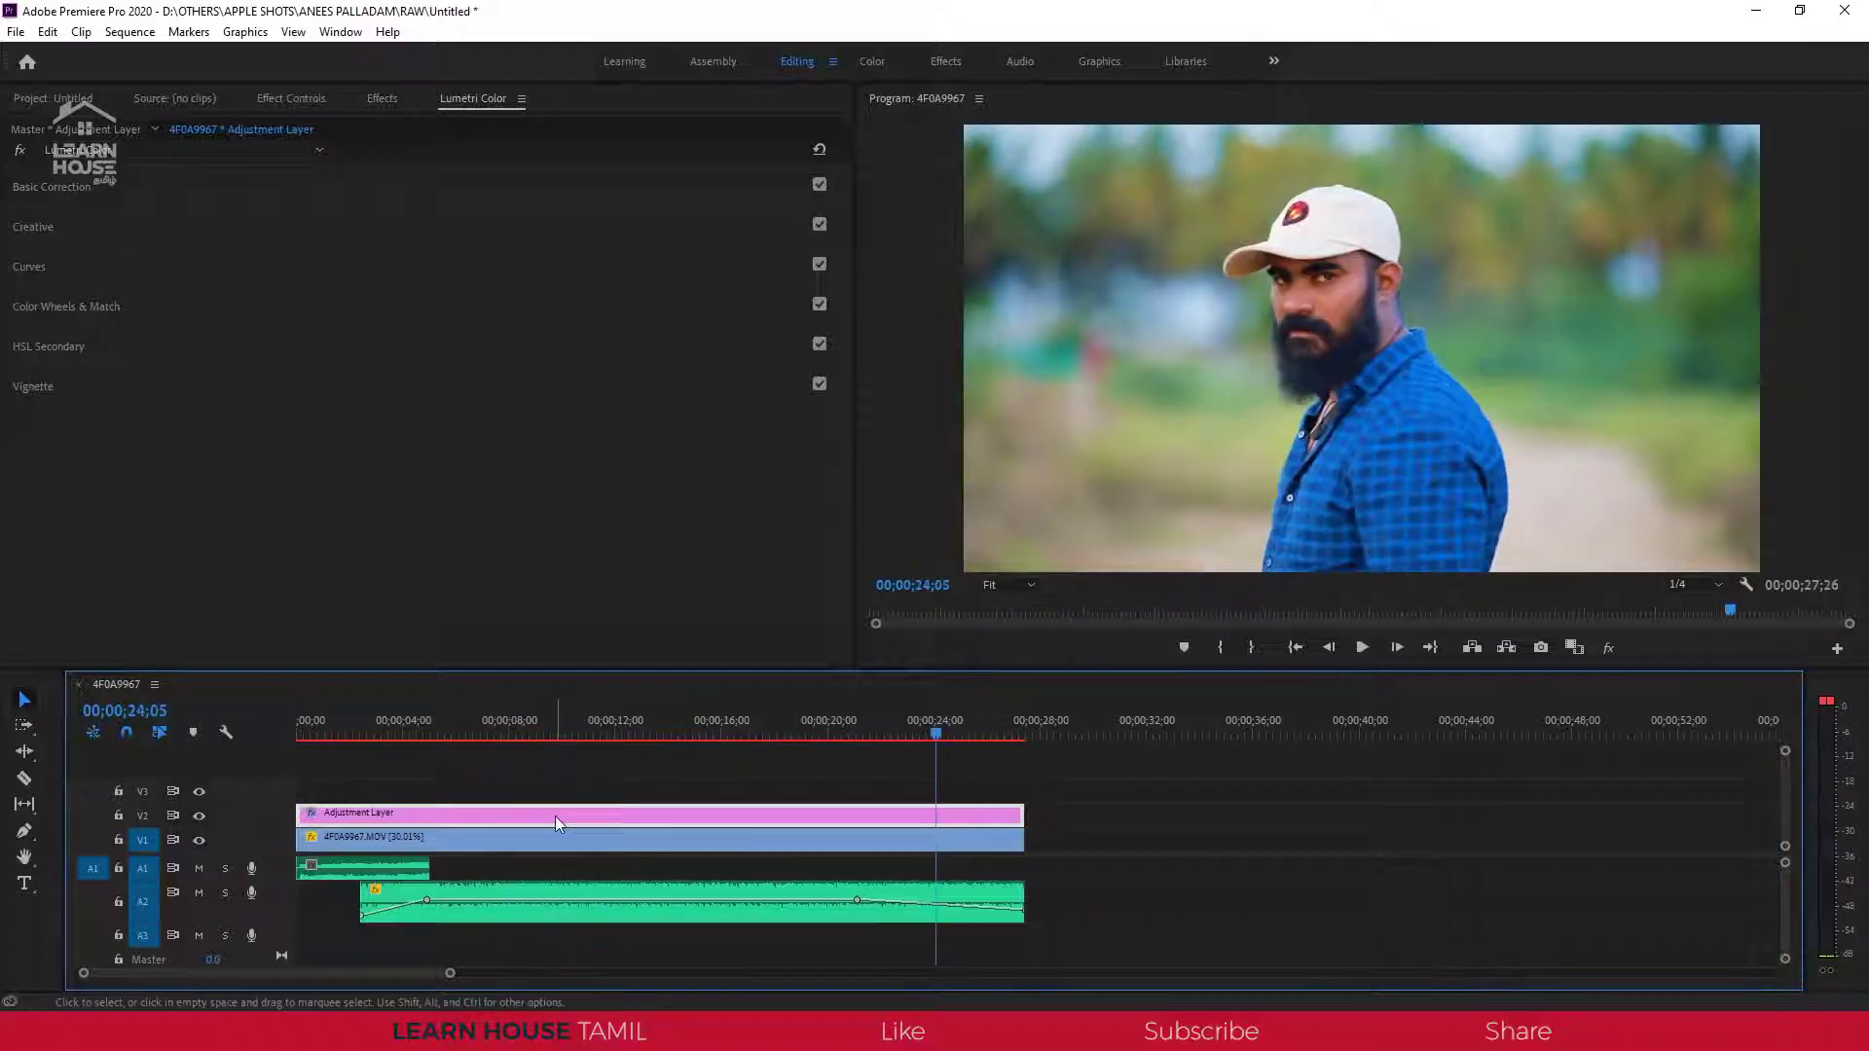
left_click_drag(557, 816, 574, 803)
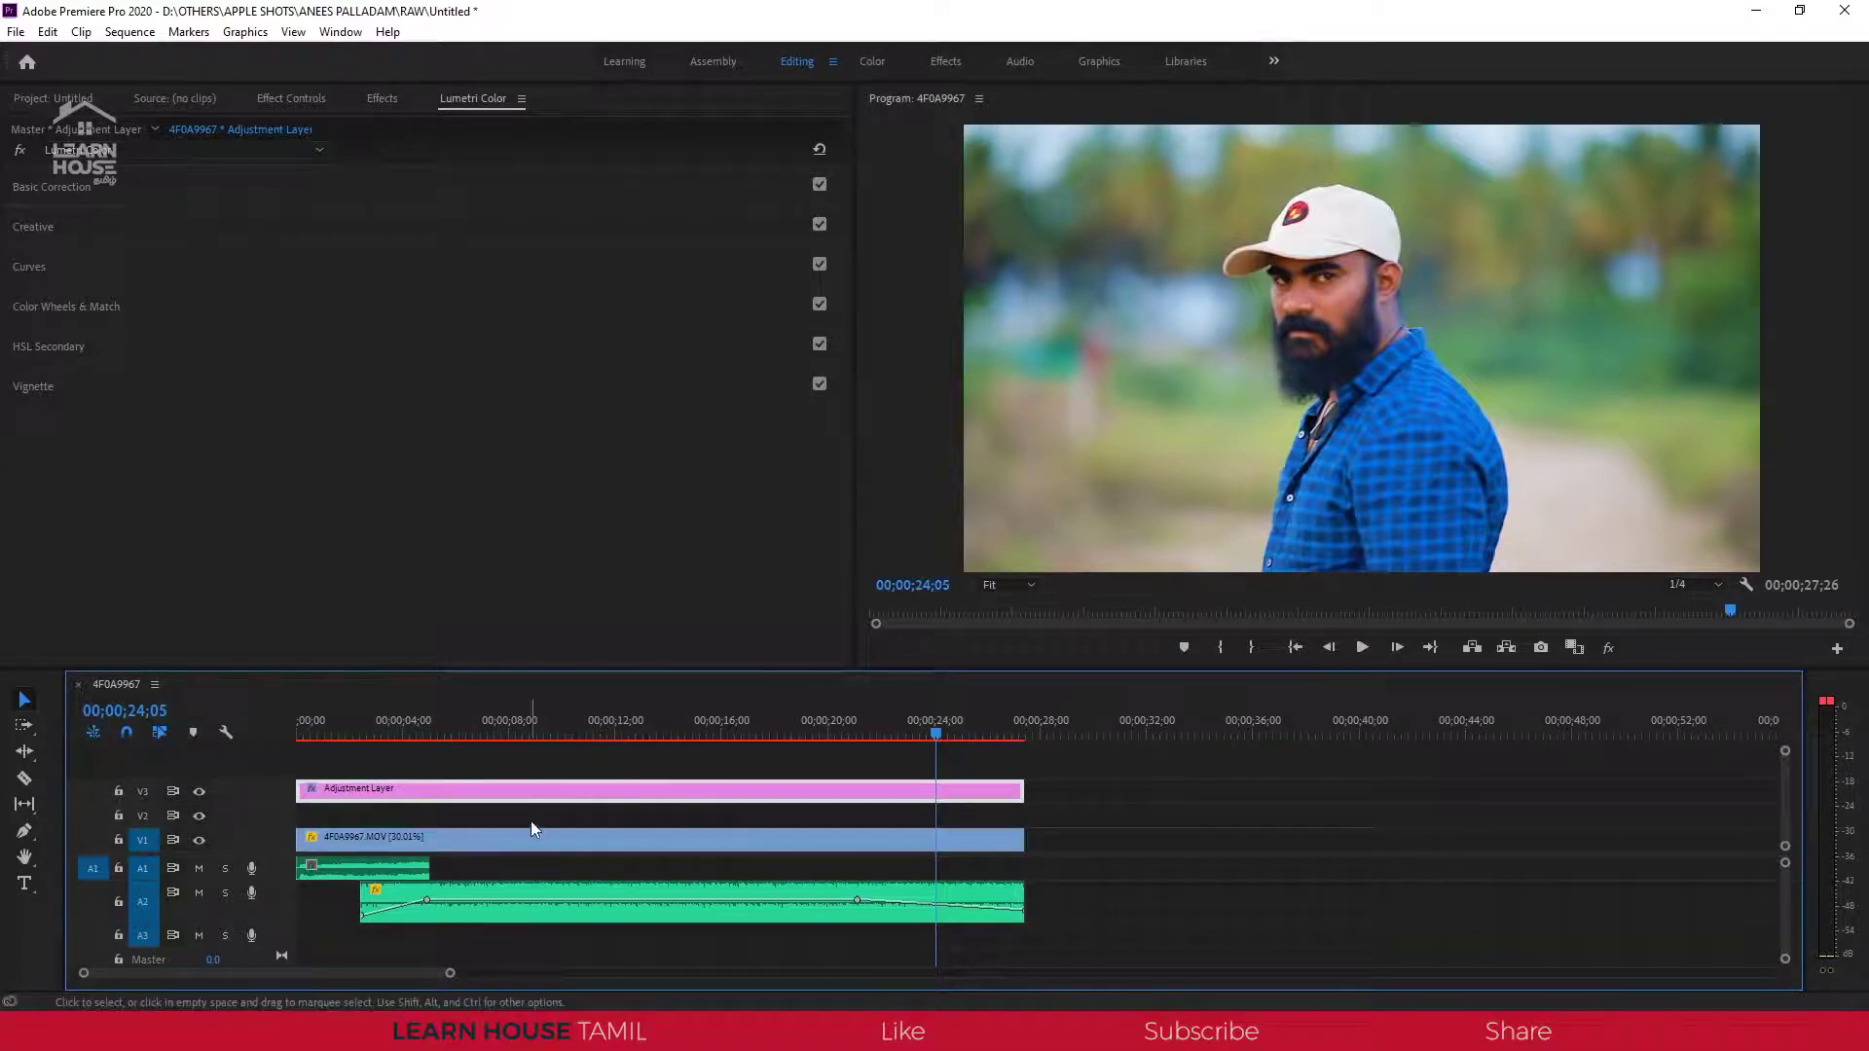
left_click(1610, 647)
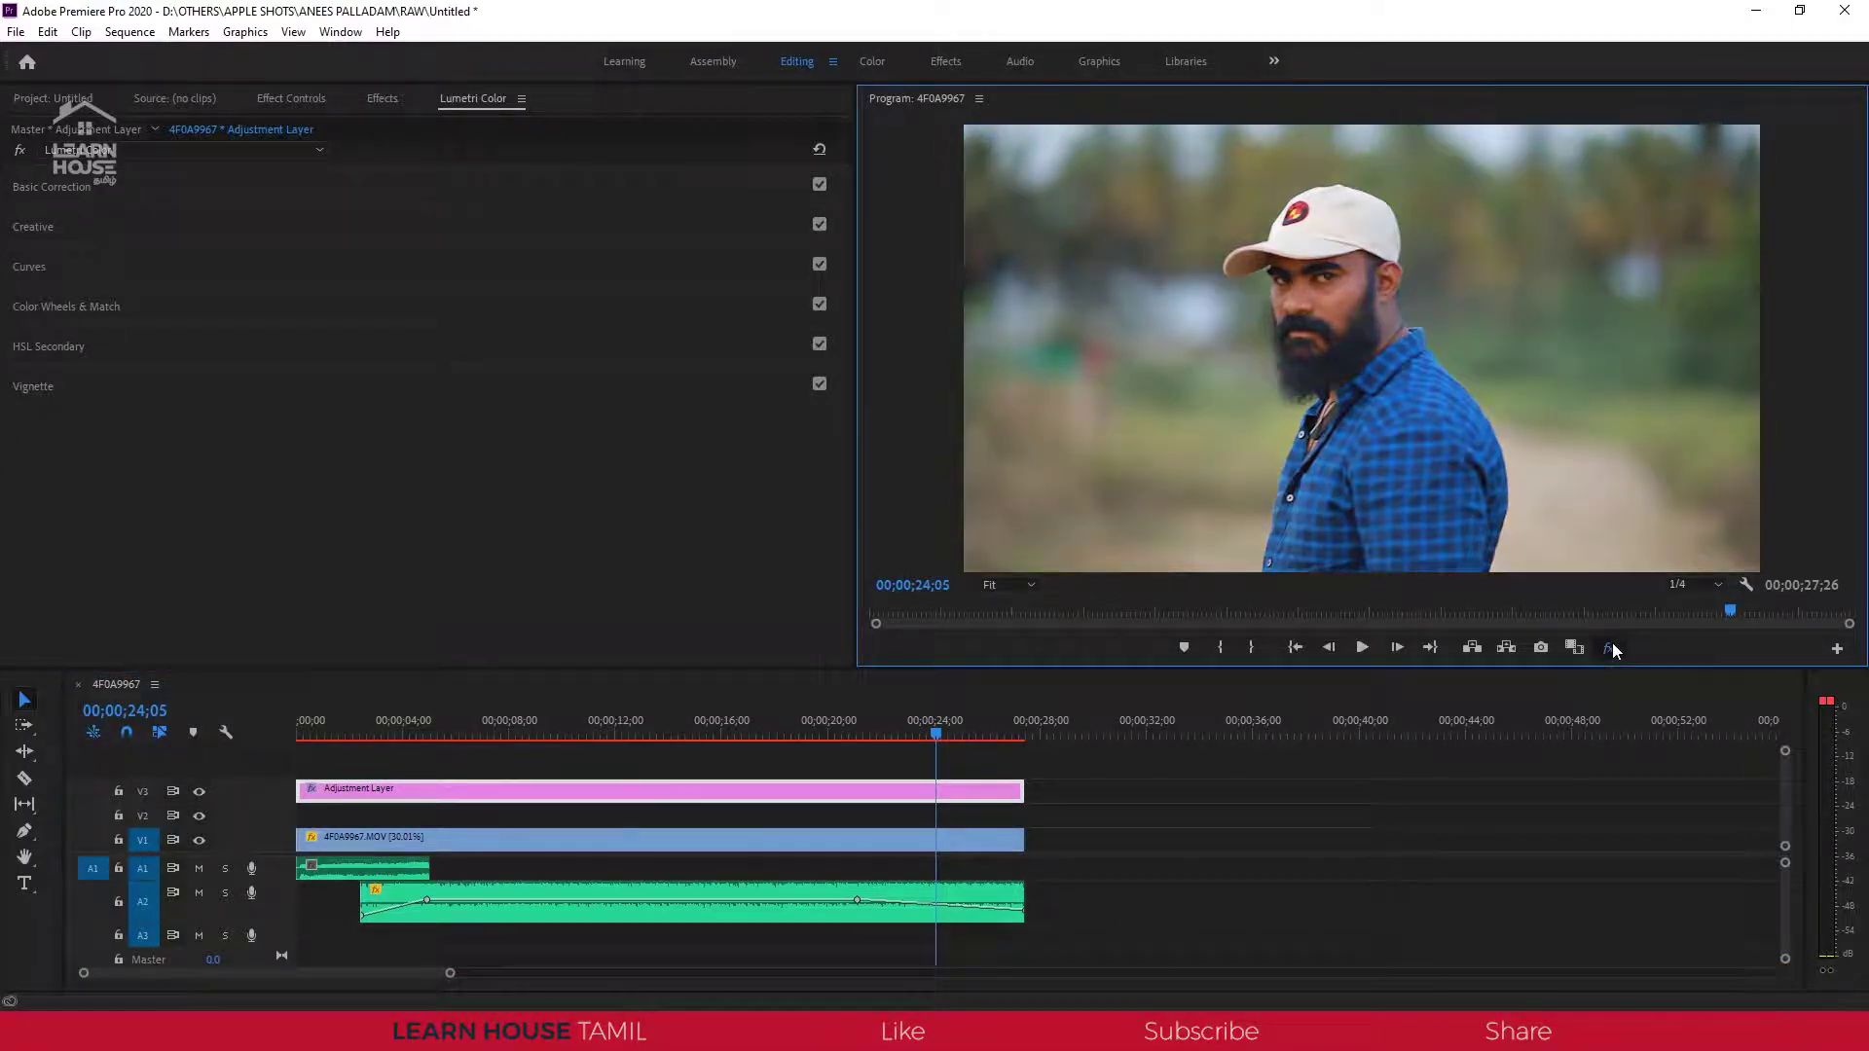
Duplicate 4F0A9967.MOV onto V2 and return the playhead near the start.
left_click(495, 837)
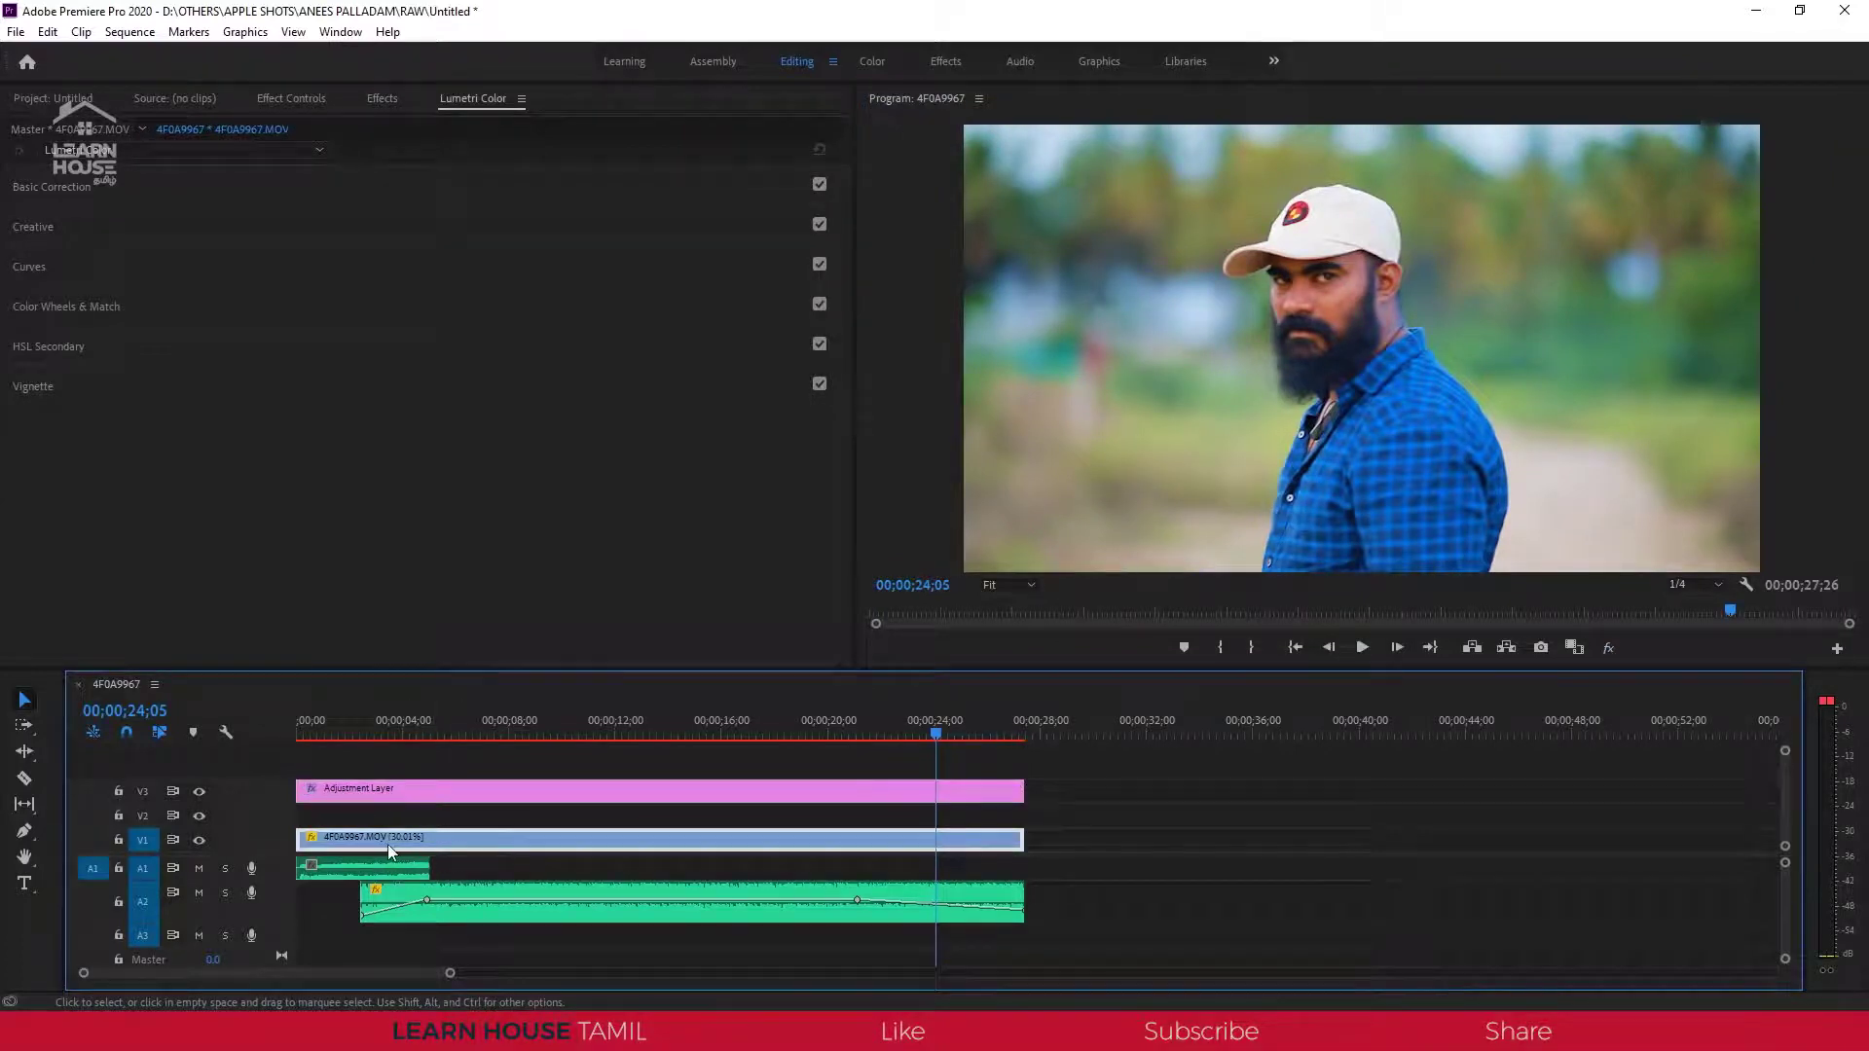
left_click_drag(482, 839, 487, 821)
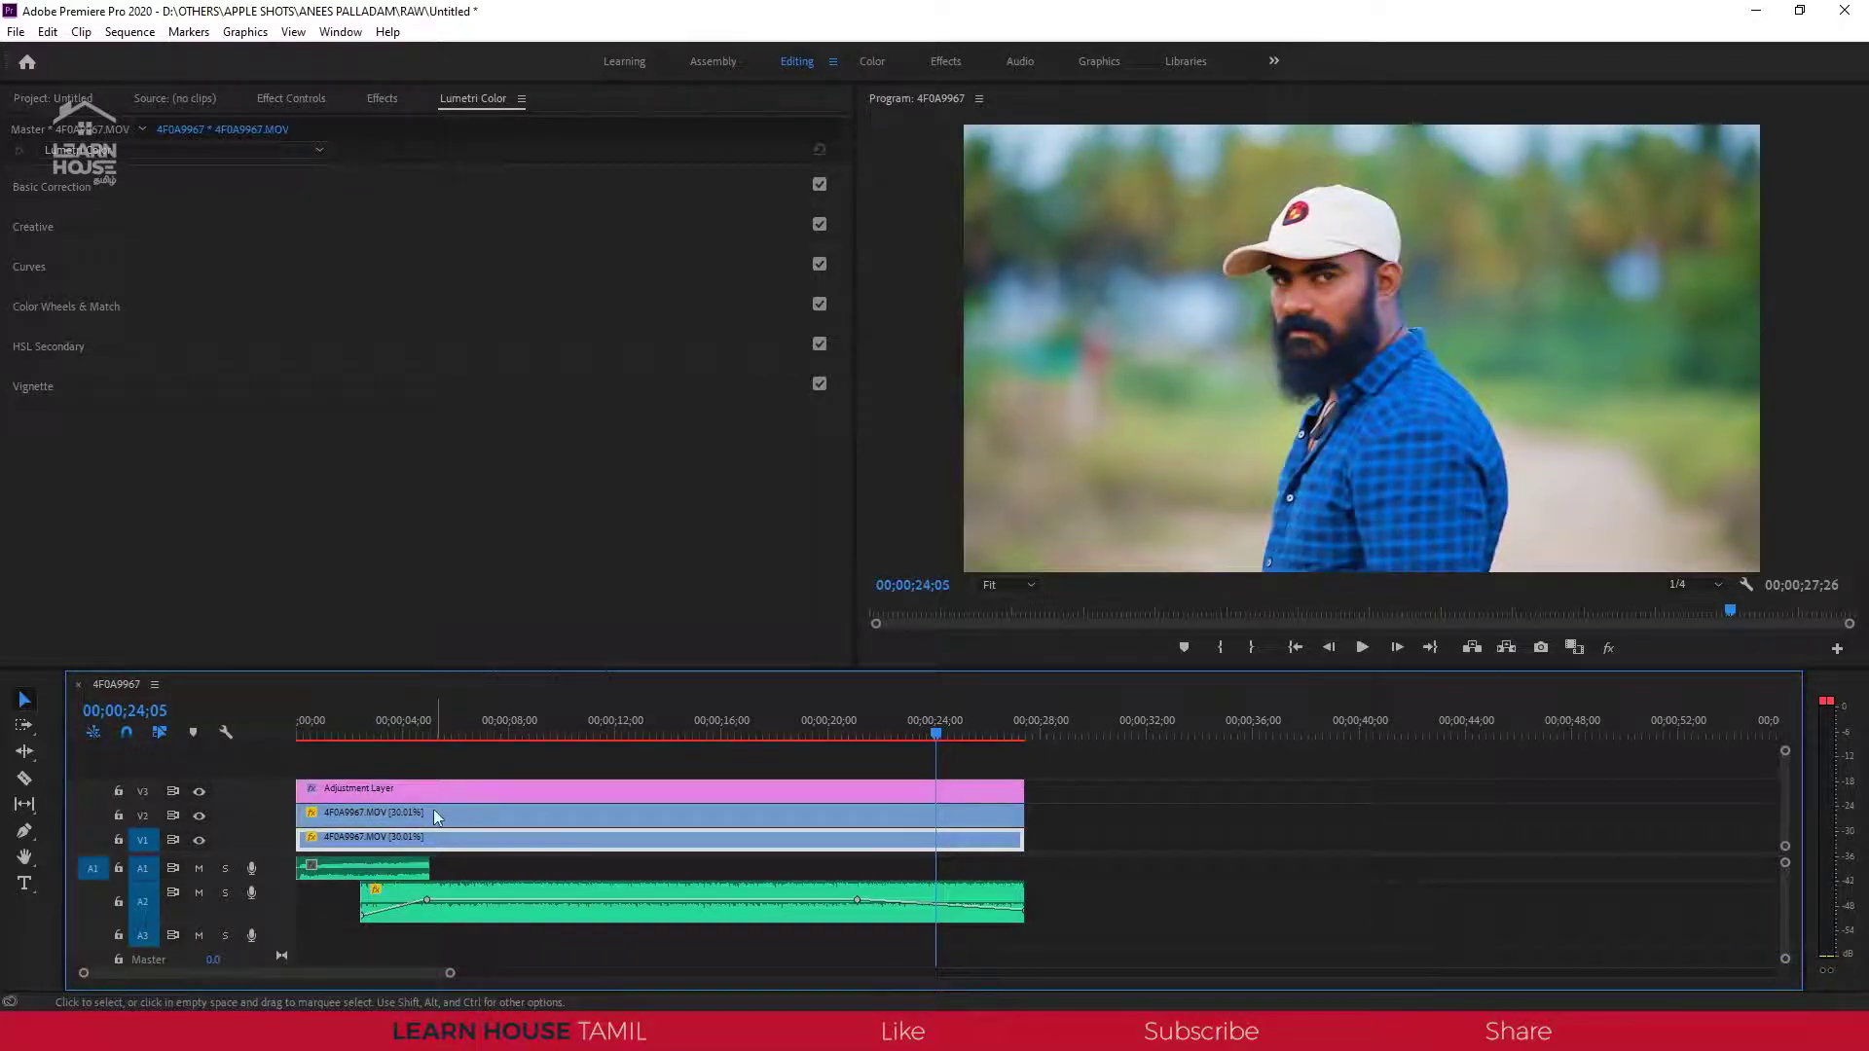
left_click_drag(355, 739, 298, 740)
key("ctrl+z")
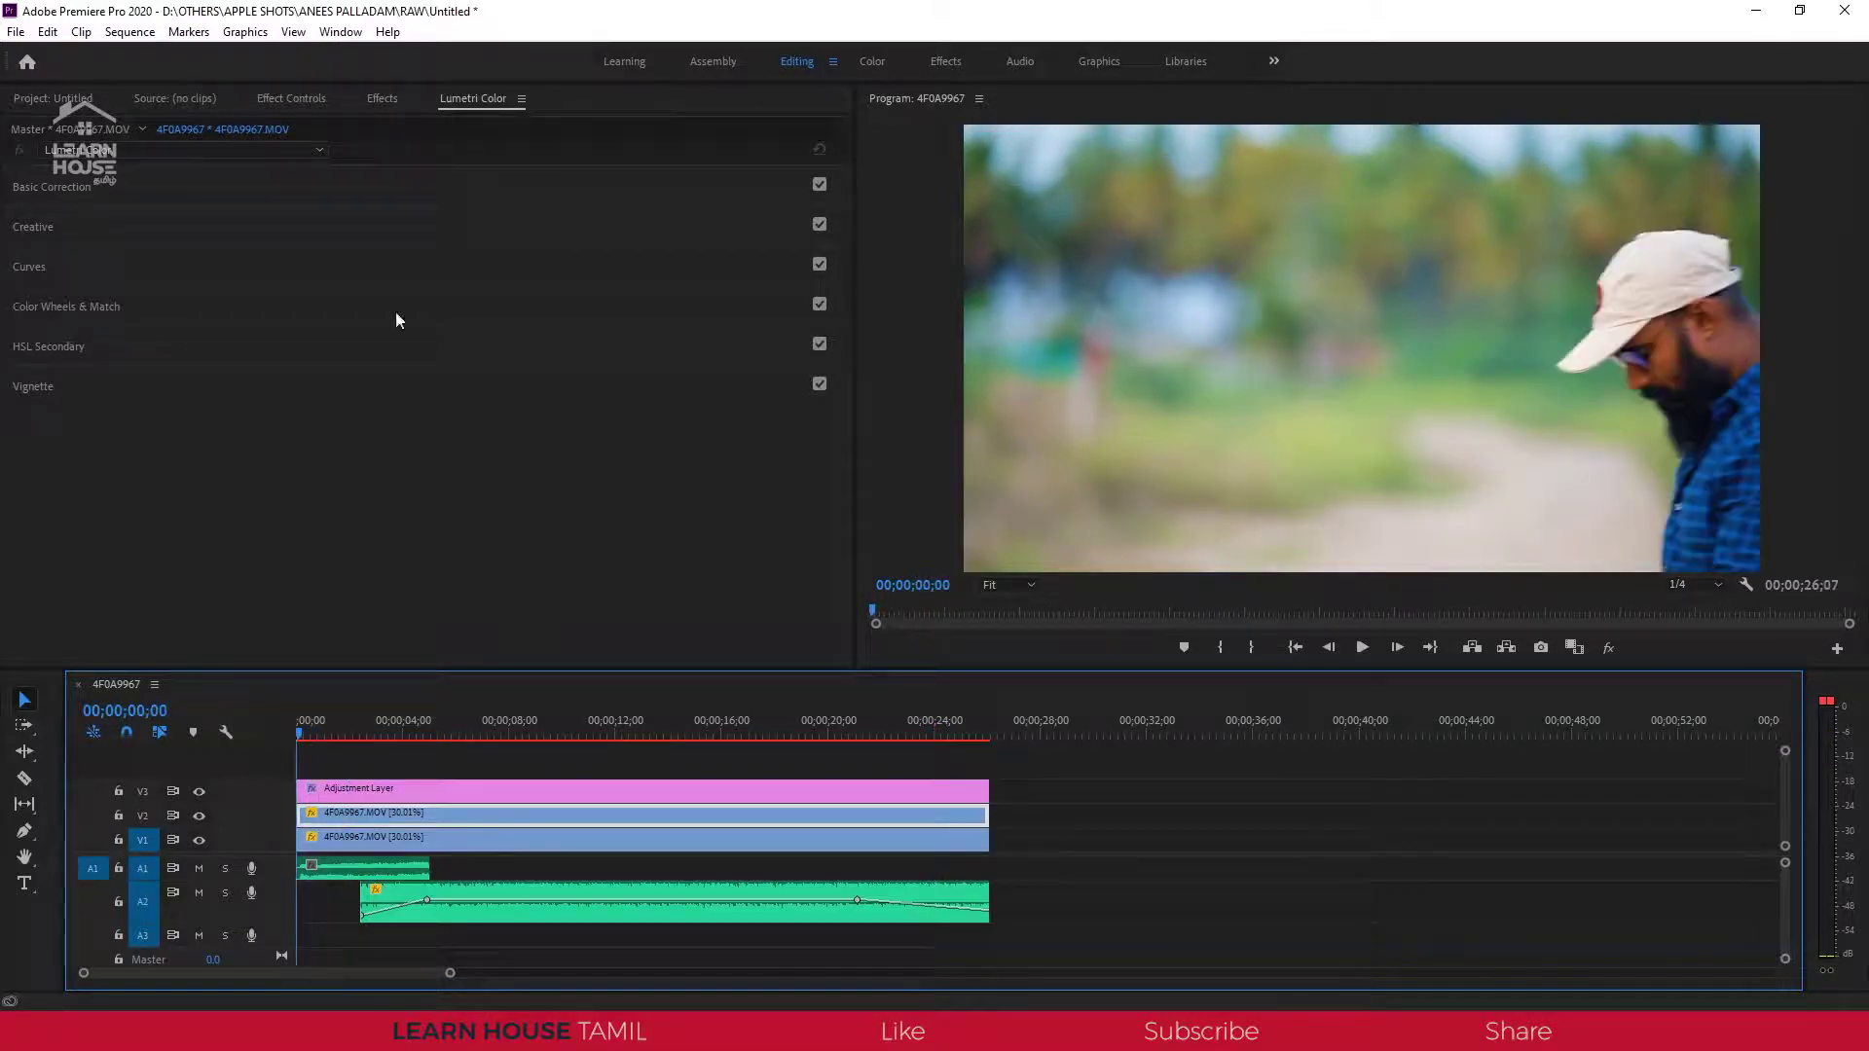
Add an ellipse mask to the V2 clip's Opacity and hide track V1.
left_click(277, 100)
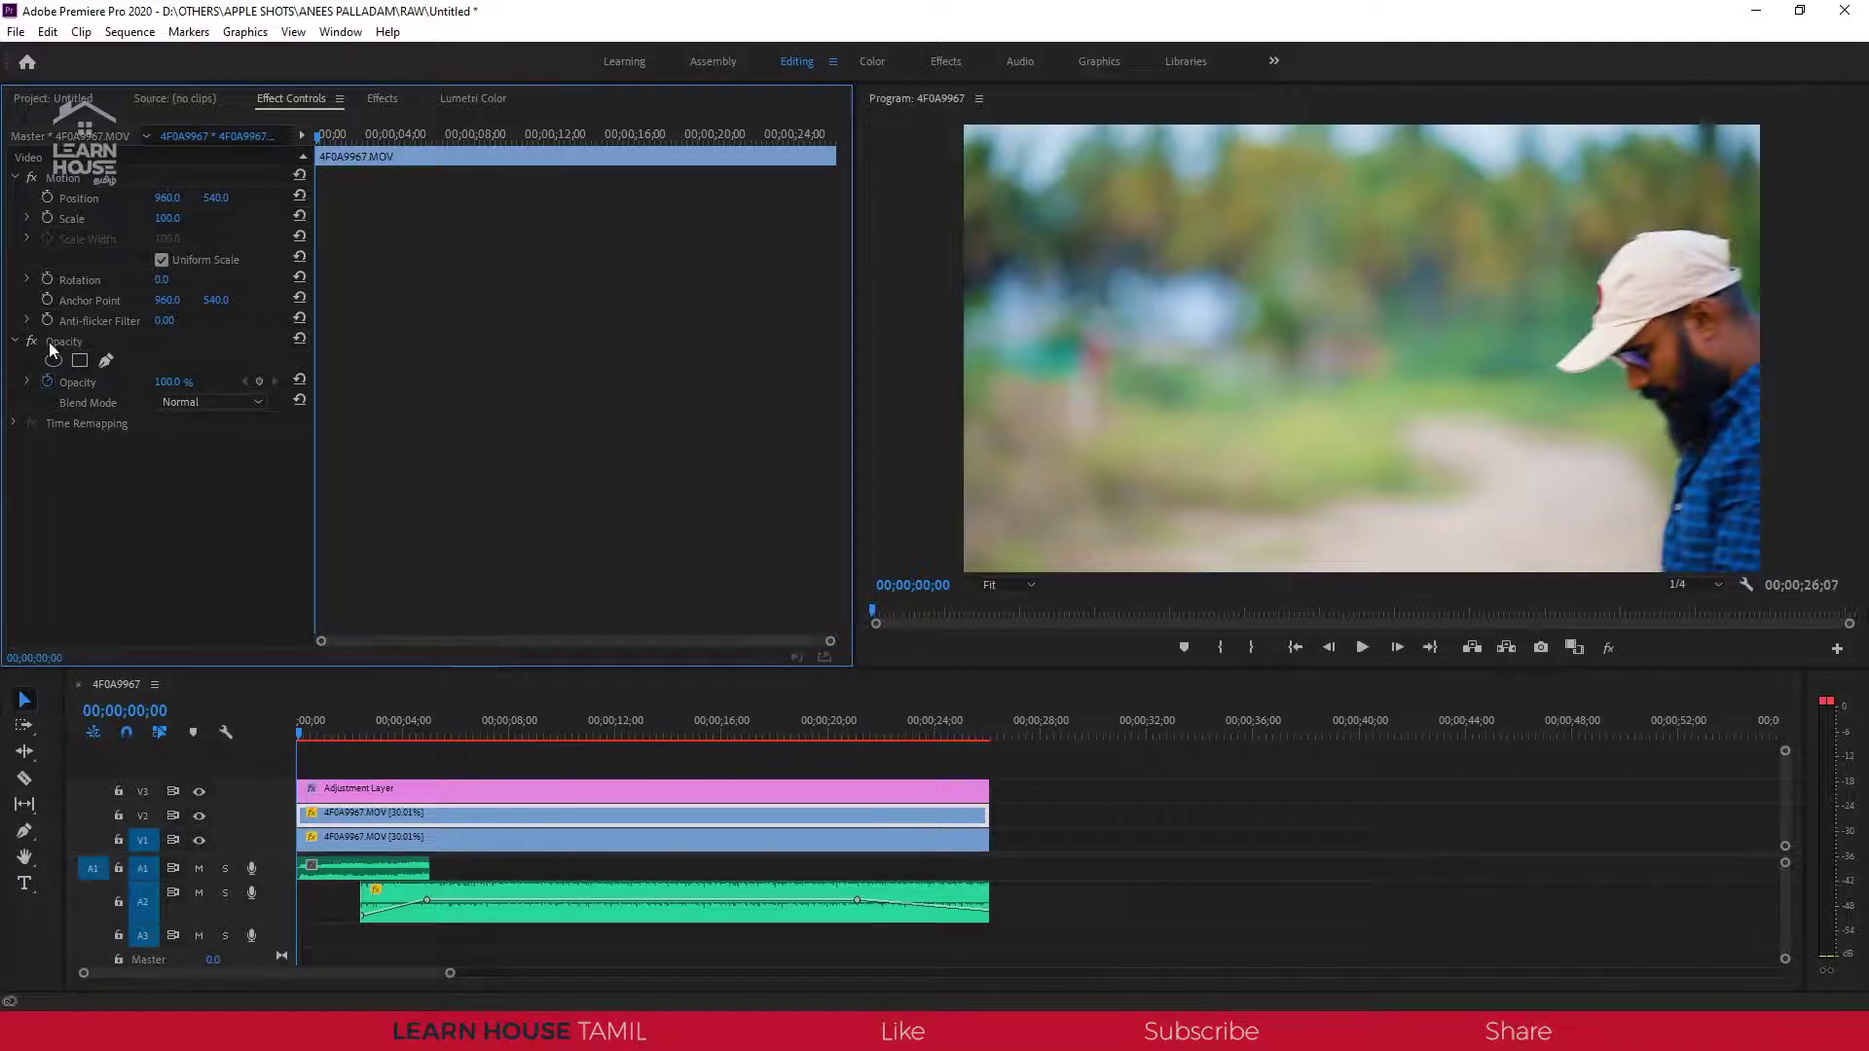
left_click(53, 361)
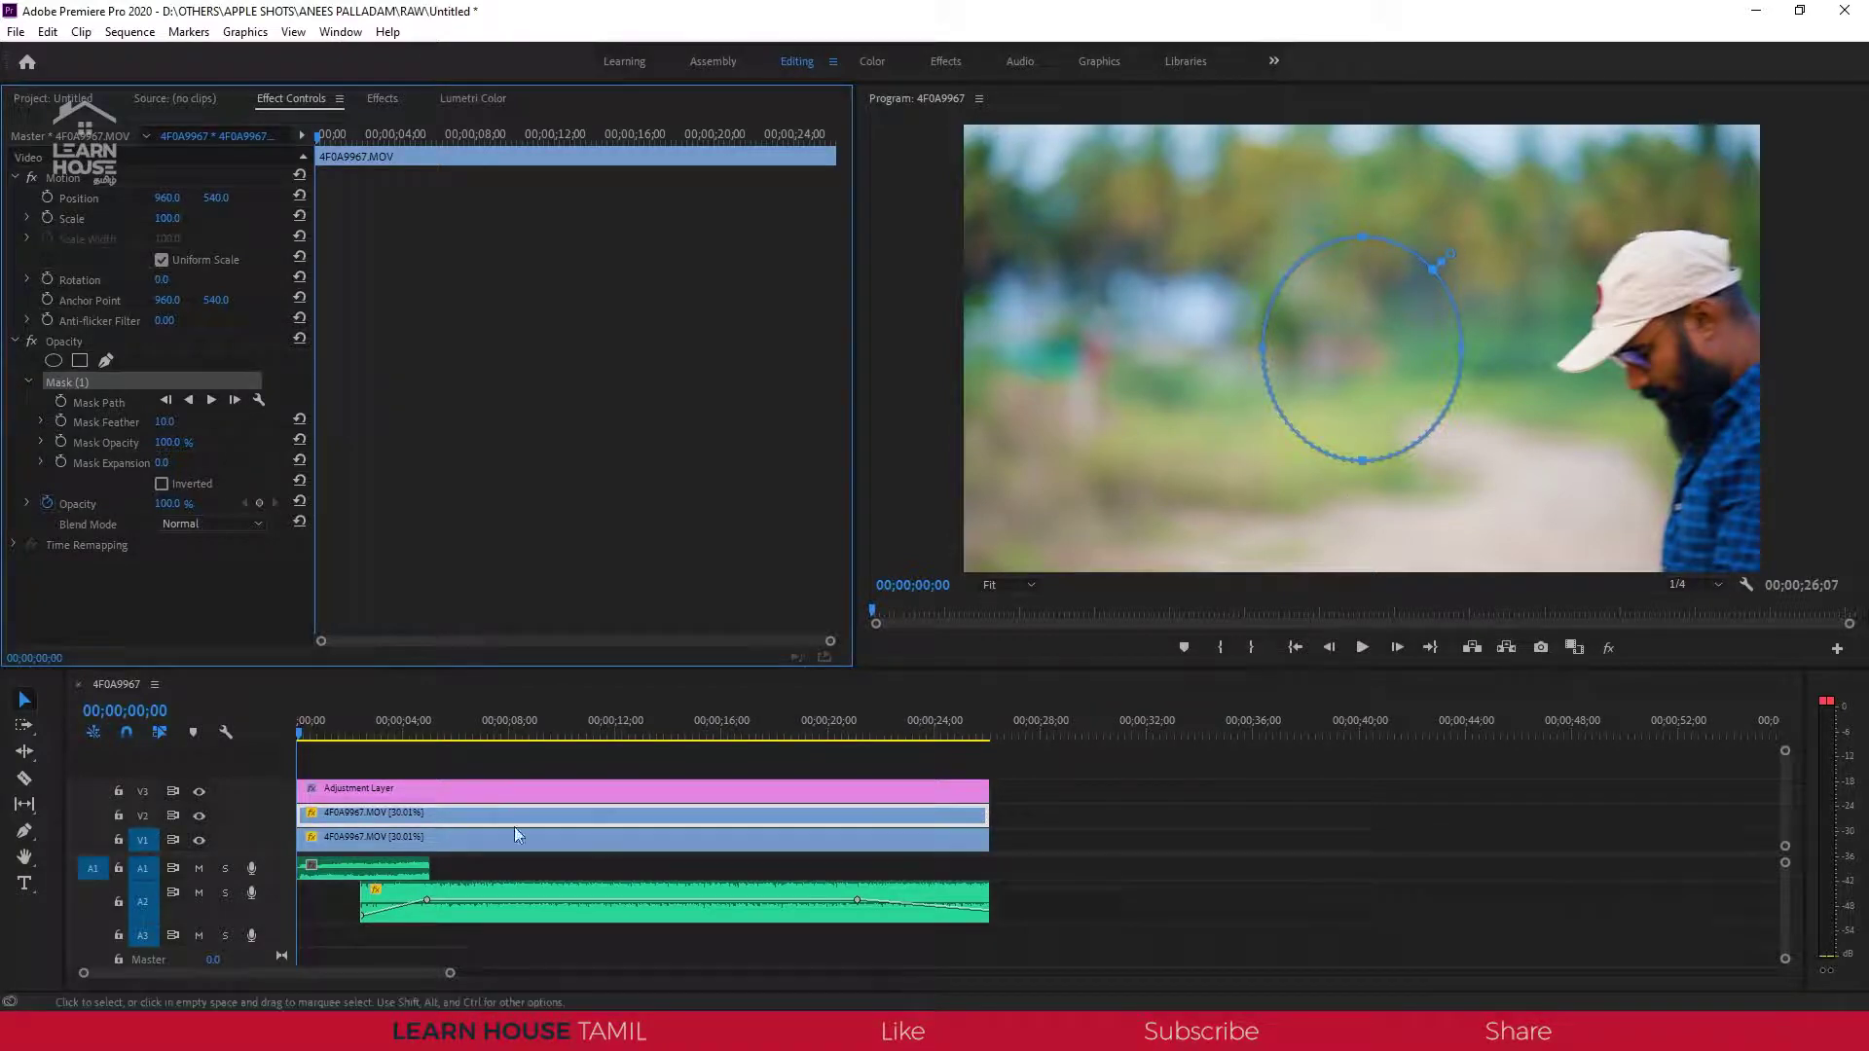
left_click(198, 839)
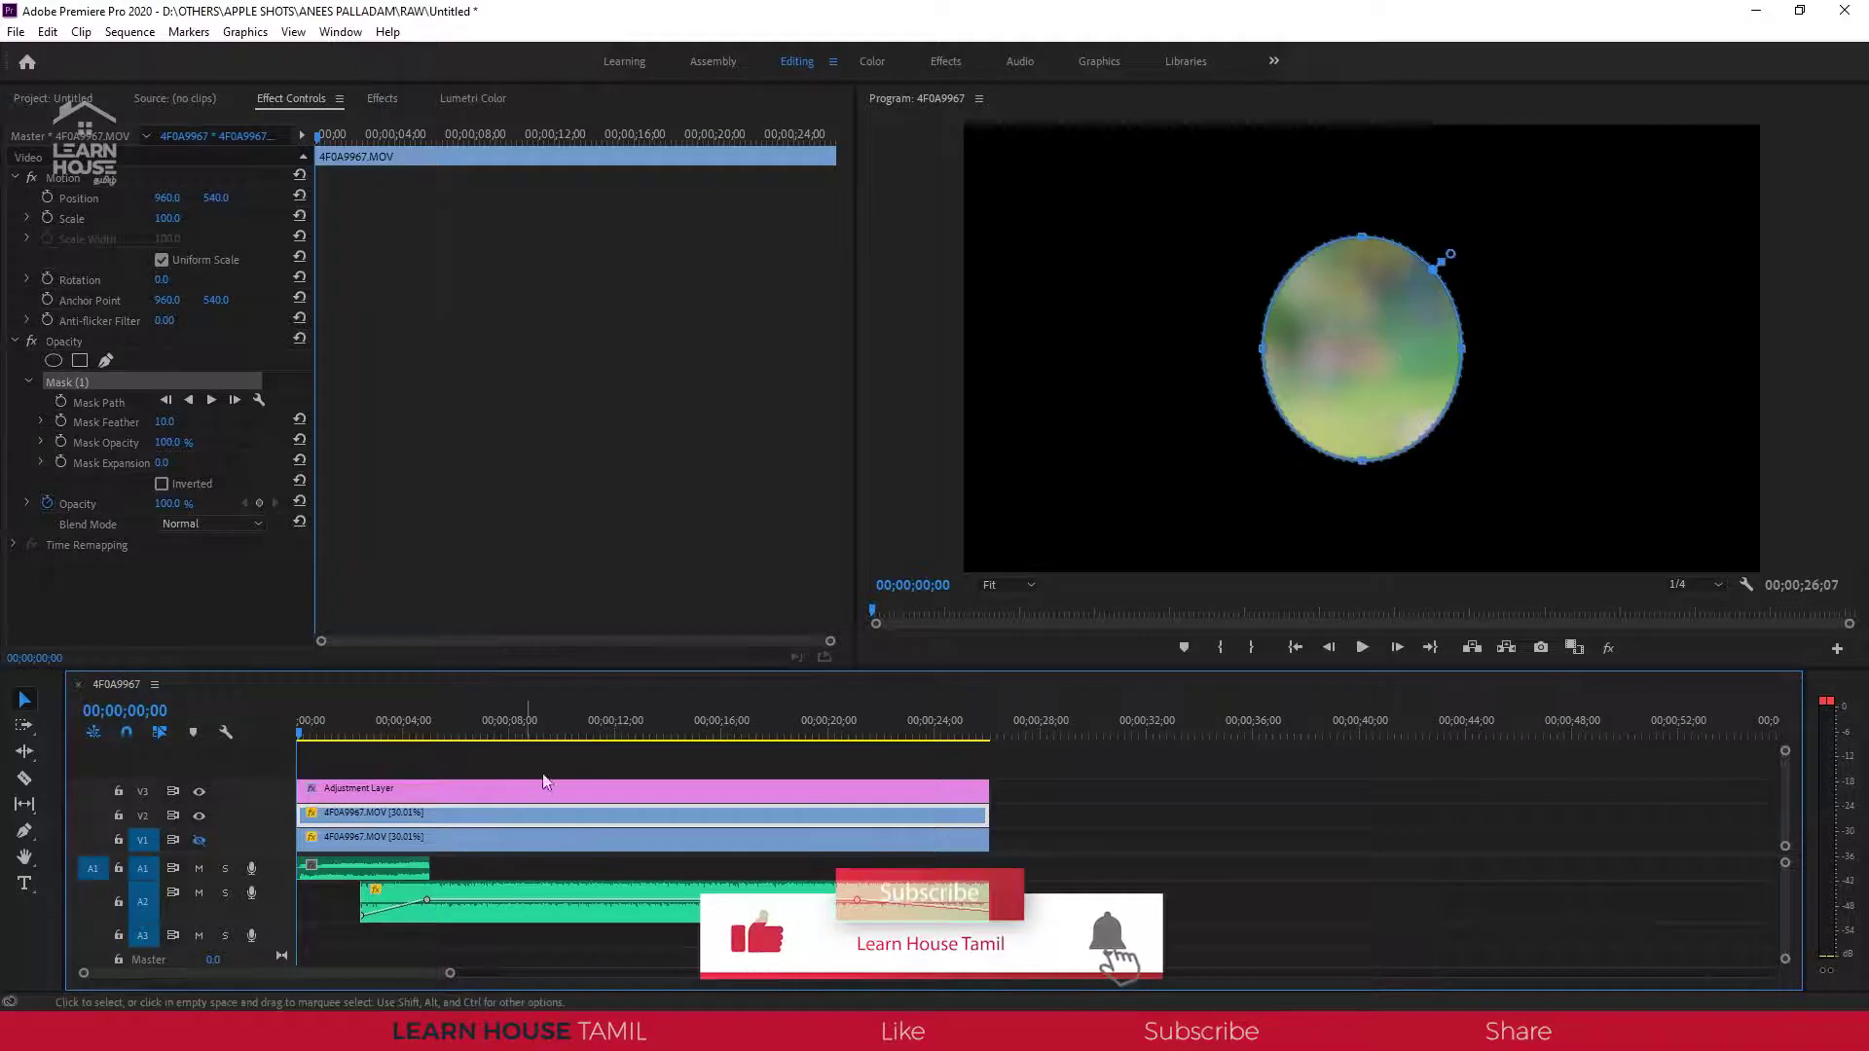
Shrink the mask into a circle over the man's face and set Mask Feather to 50.0.
mouse_move(1410, 376)
left_mouse_down()
mouse_move(1688, 399)
mouse_move(1593, 391)
left_mouse_up()
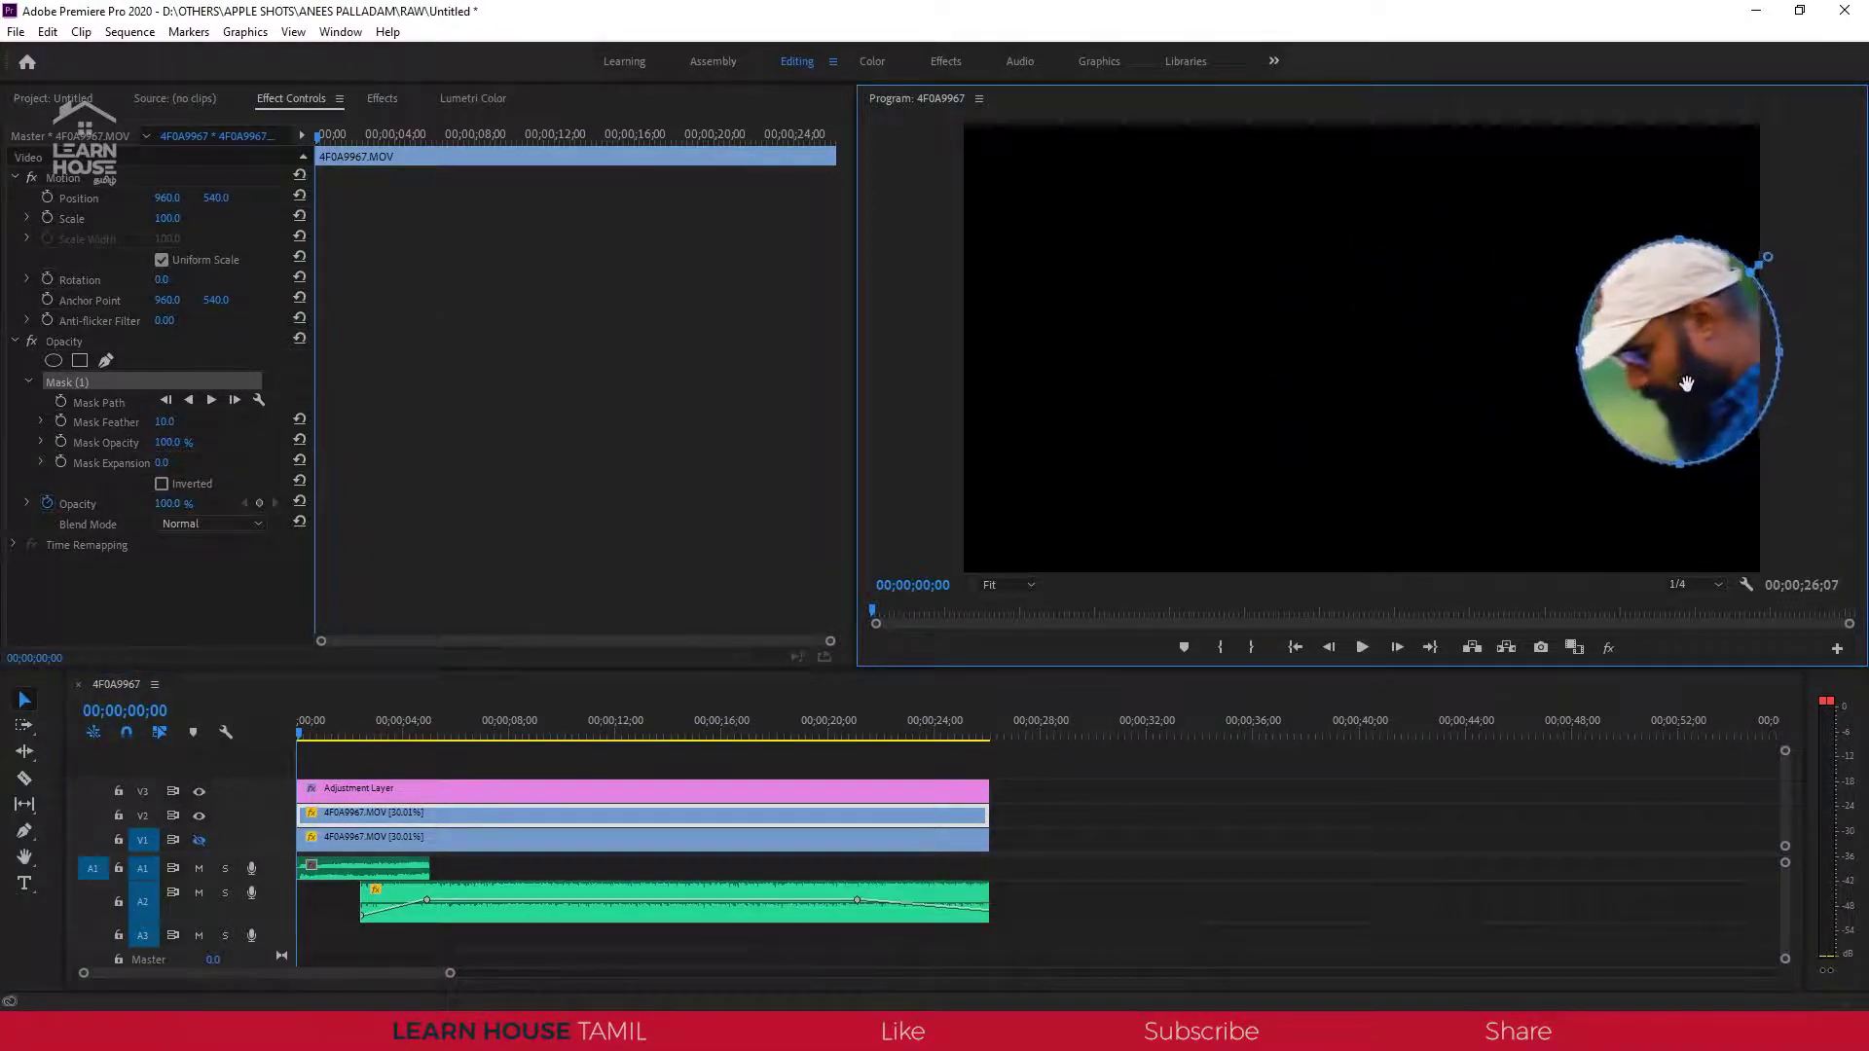
left_click_drag(1592, 391, 1615, 368)
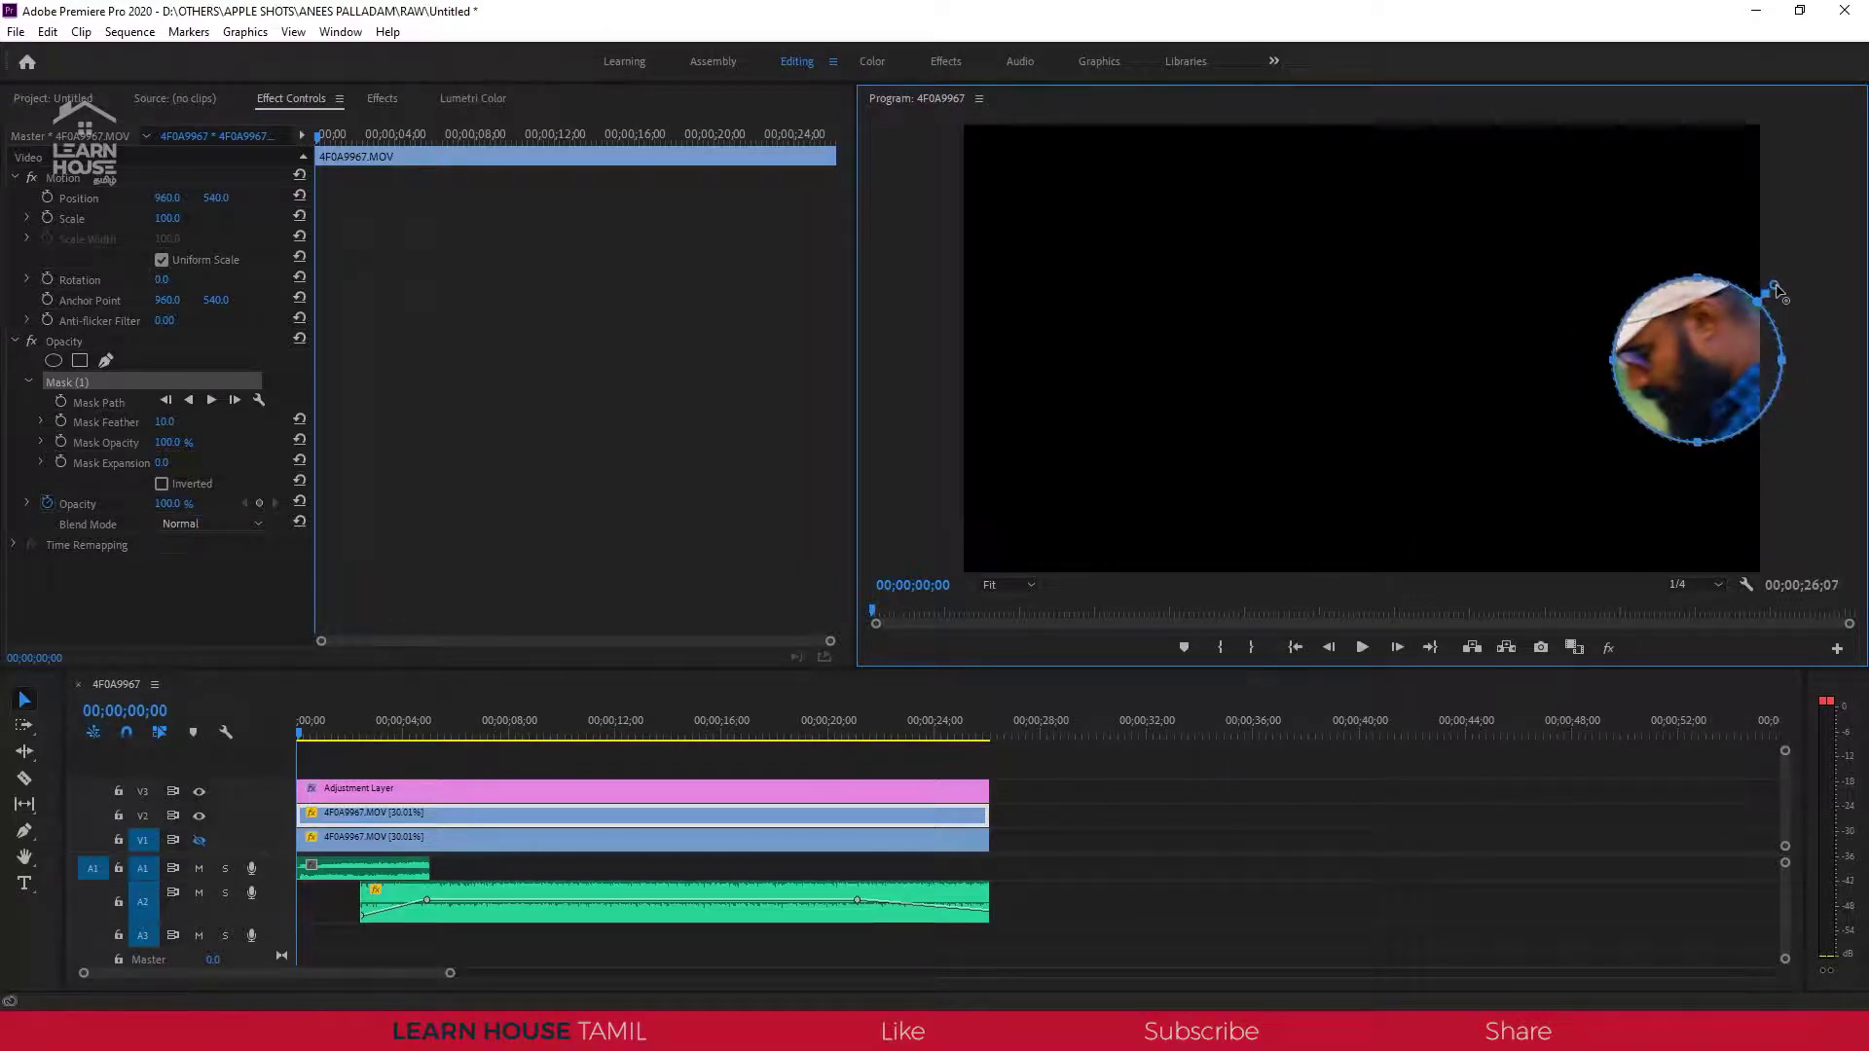
left_click_drag(1774, 287, 1789, 286)
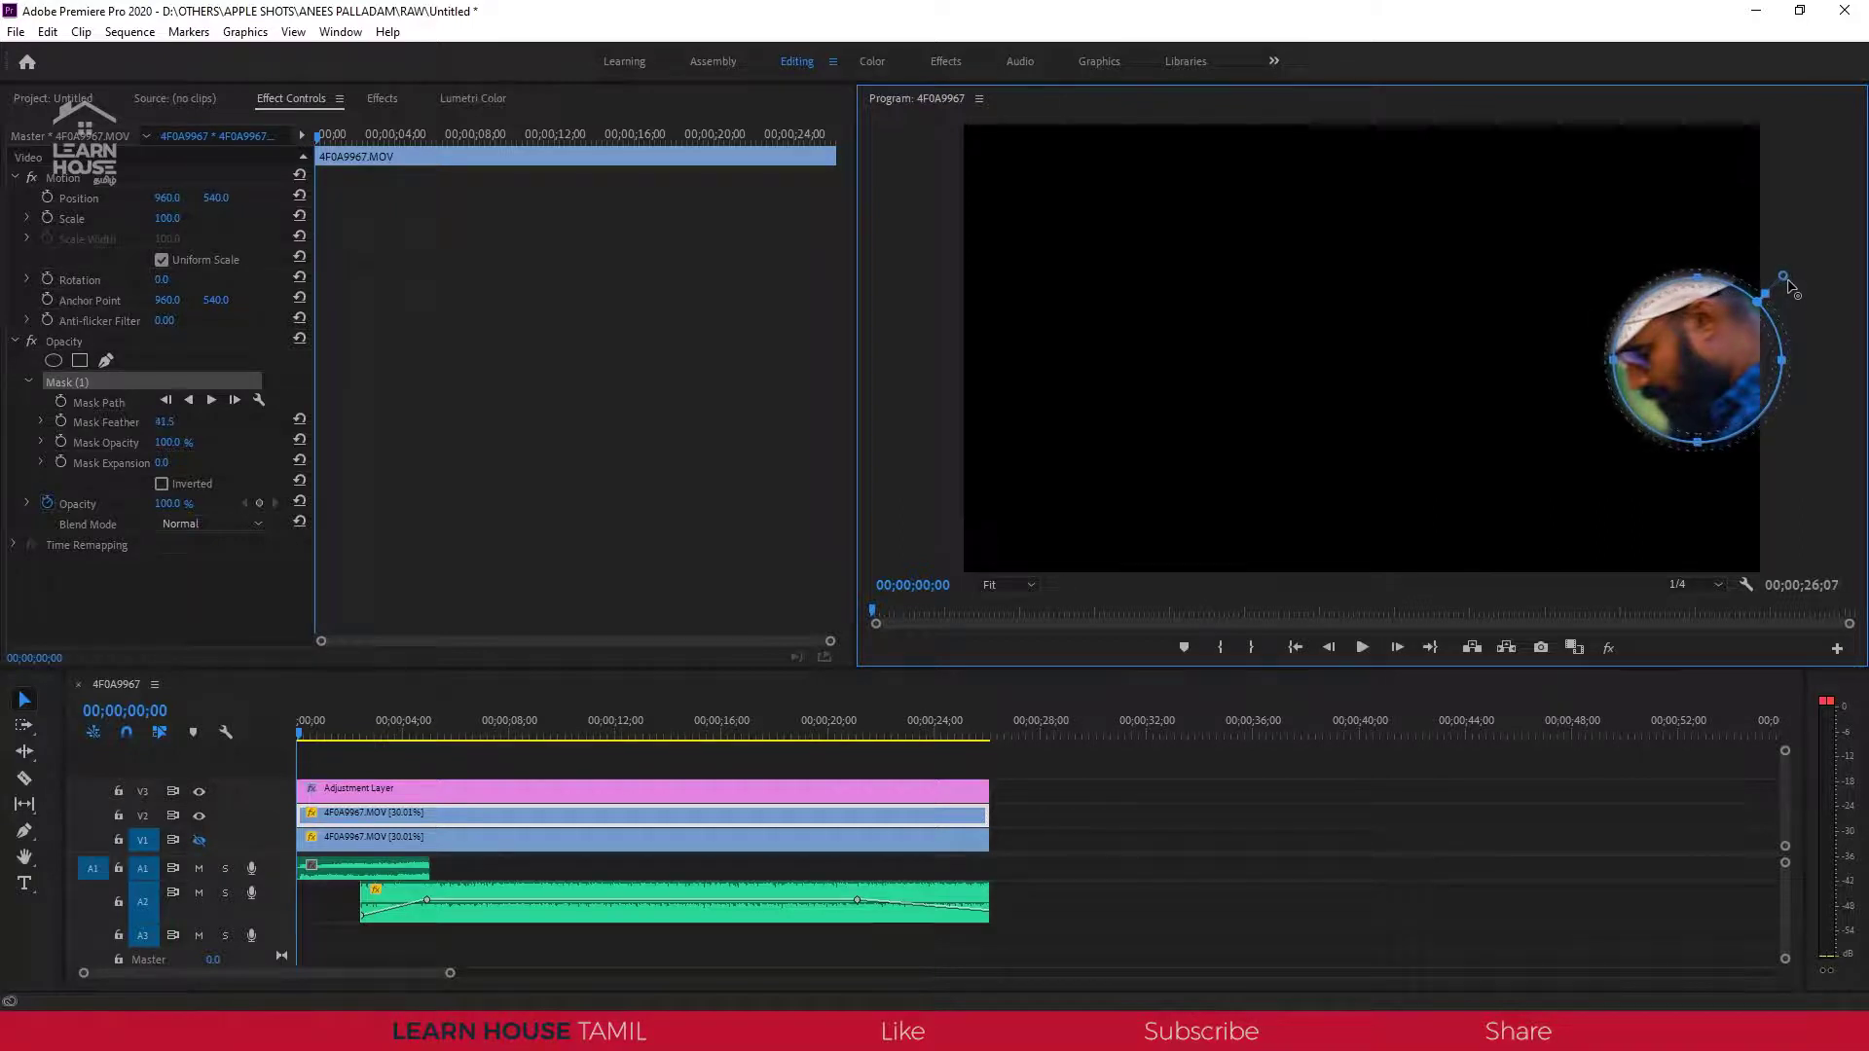
left_click_drag(1789, 286, 1787, 294)
left_click_drag(166, 427, 183, 426)
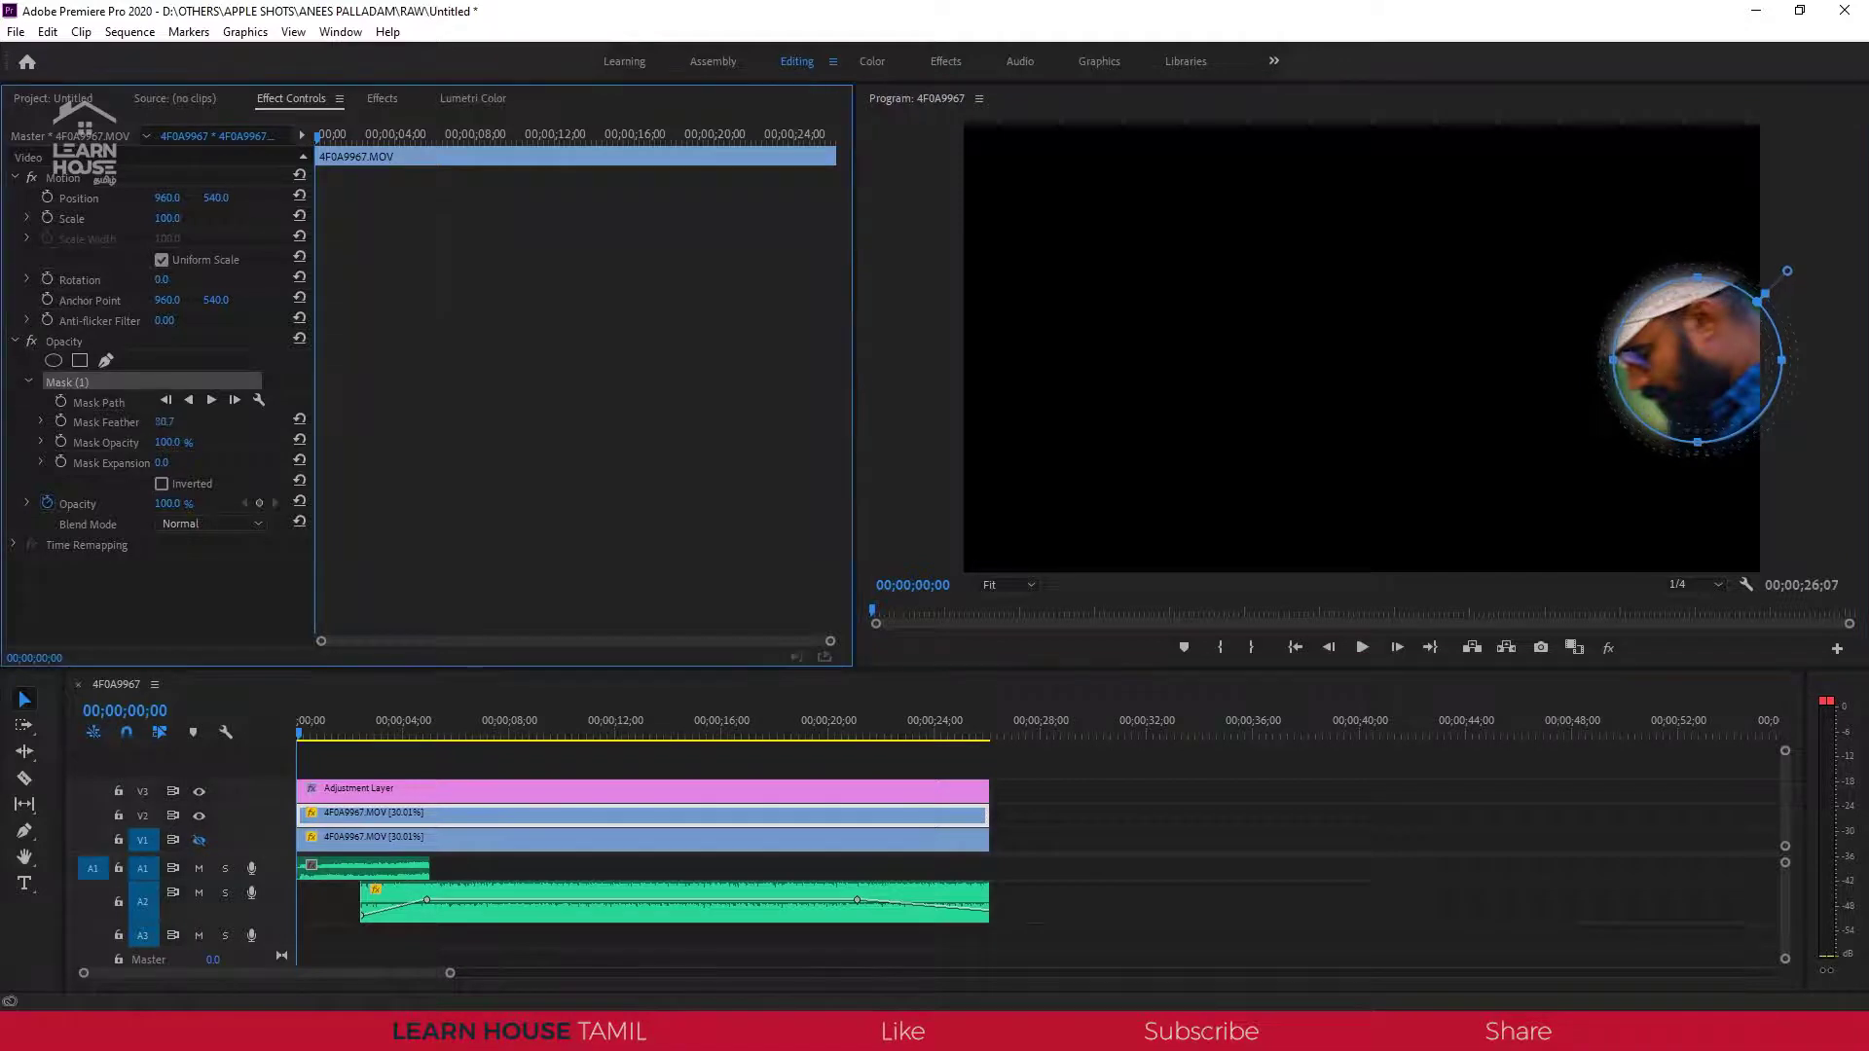
left_click_drag(183, 426, 156, 426)
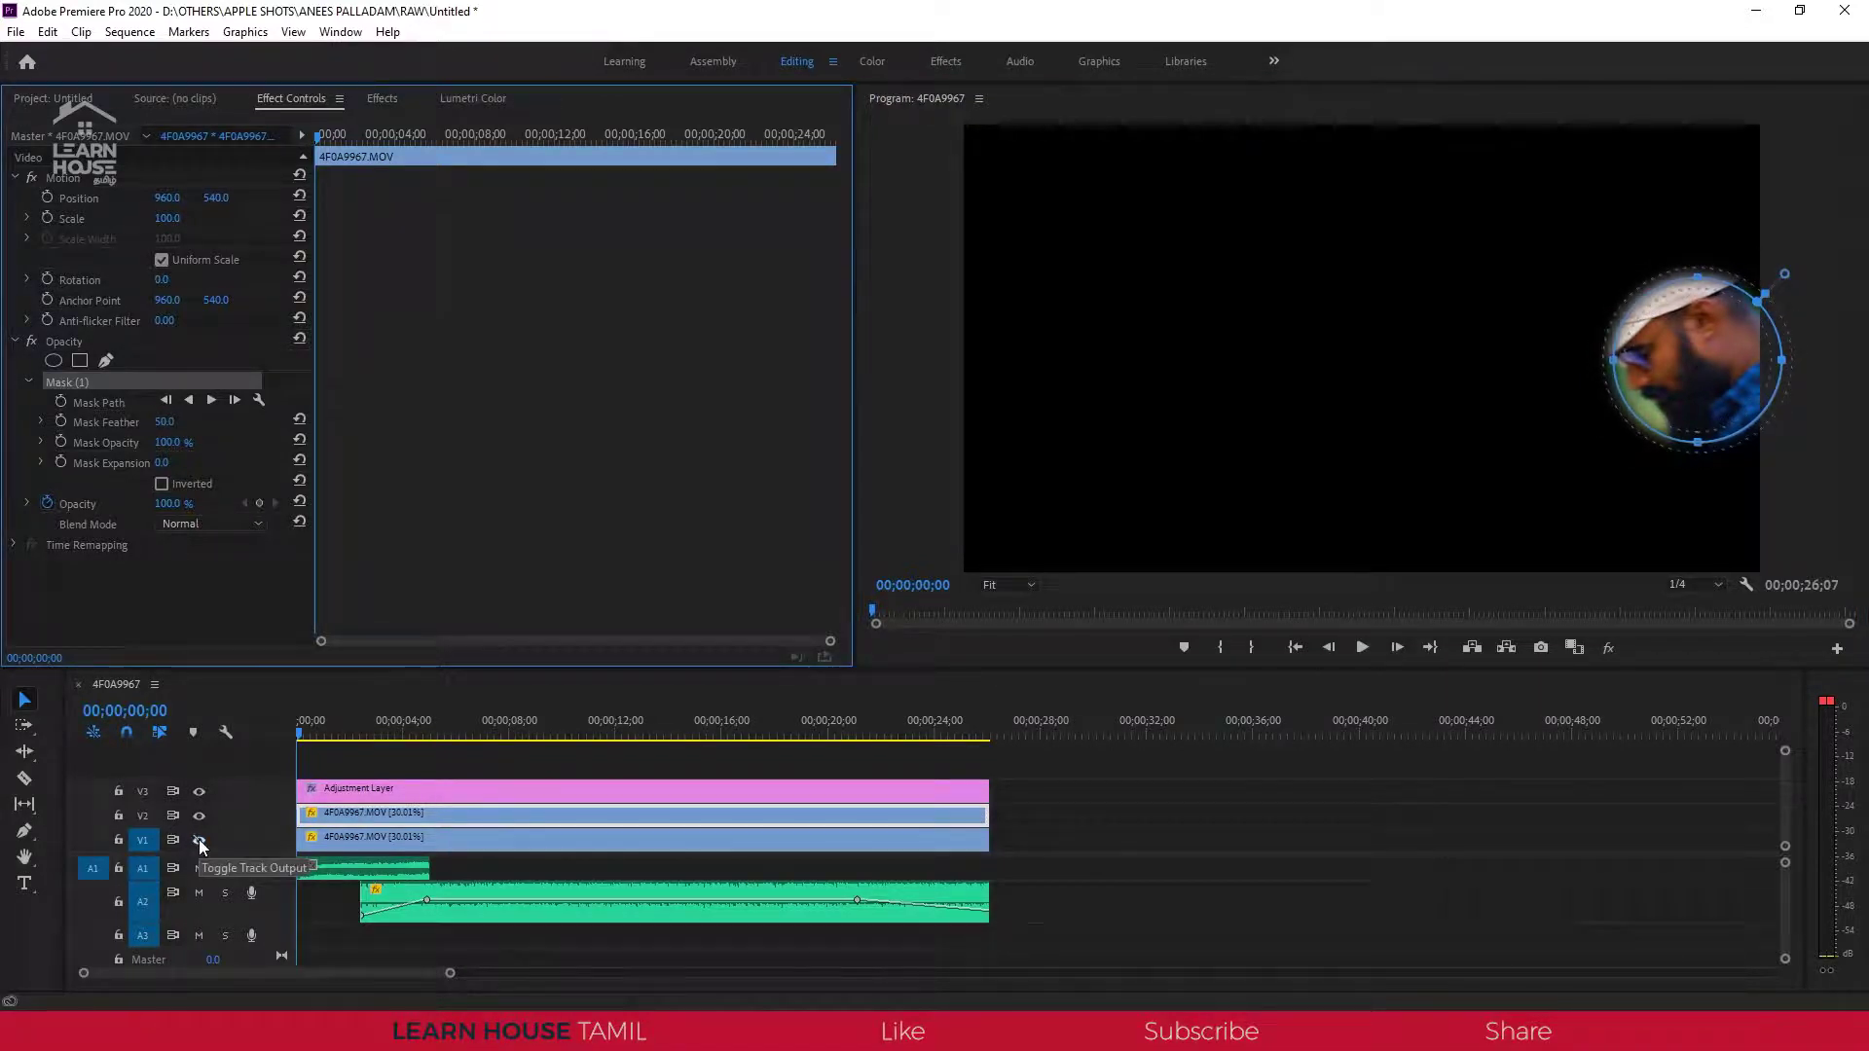
Turn V1 back on and bow the Lumetri RGB master curve upward to brighten the masked face.
left_click(199, 841)
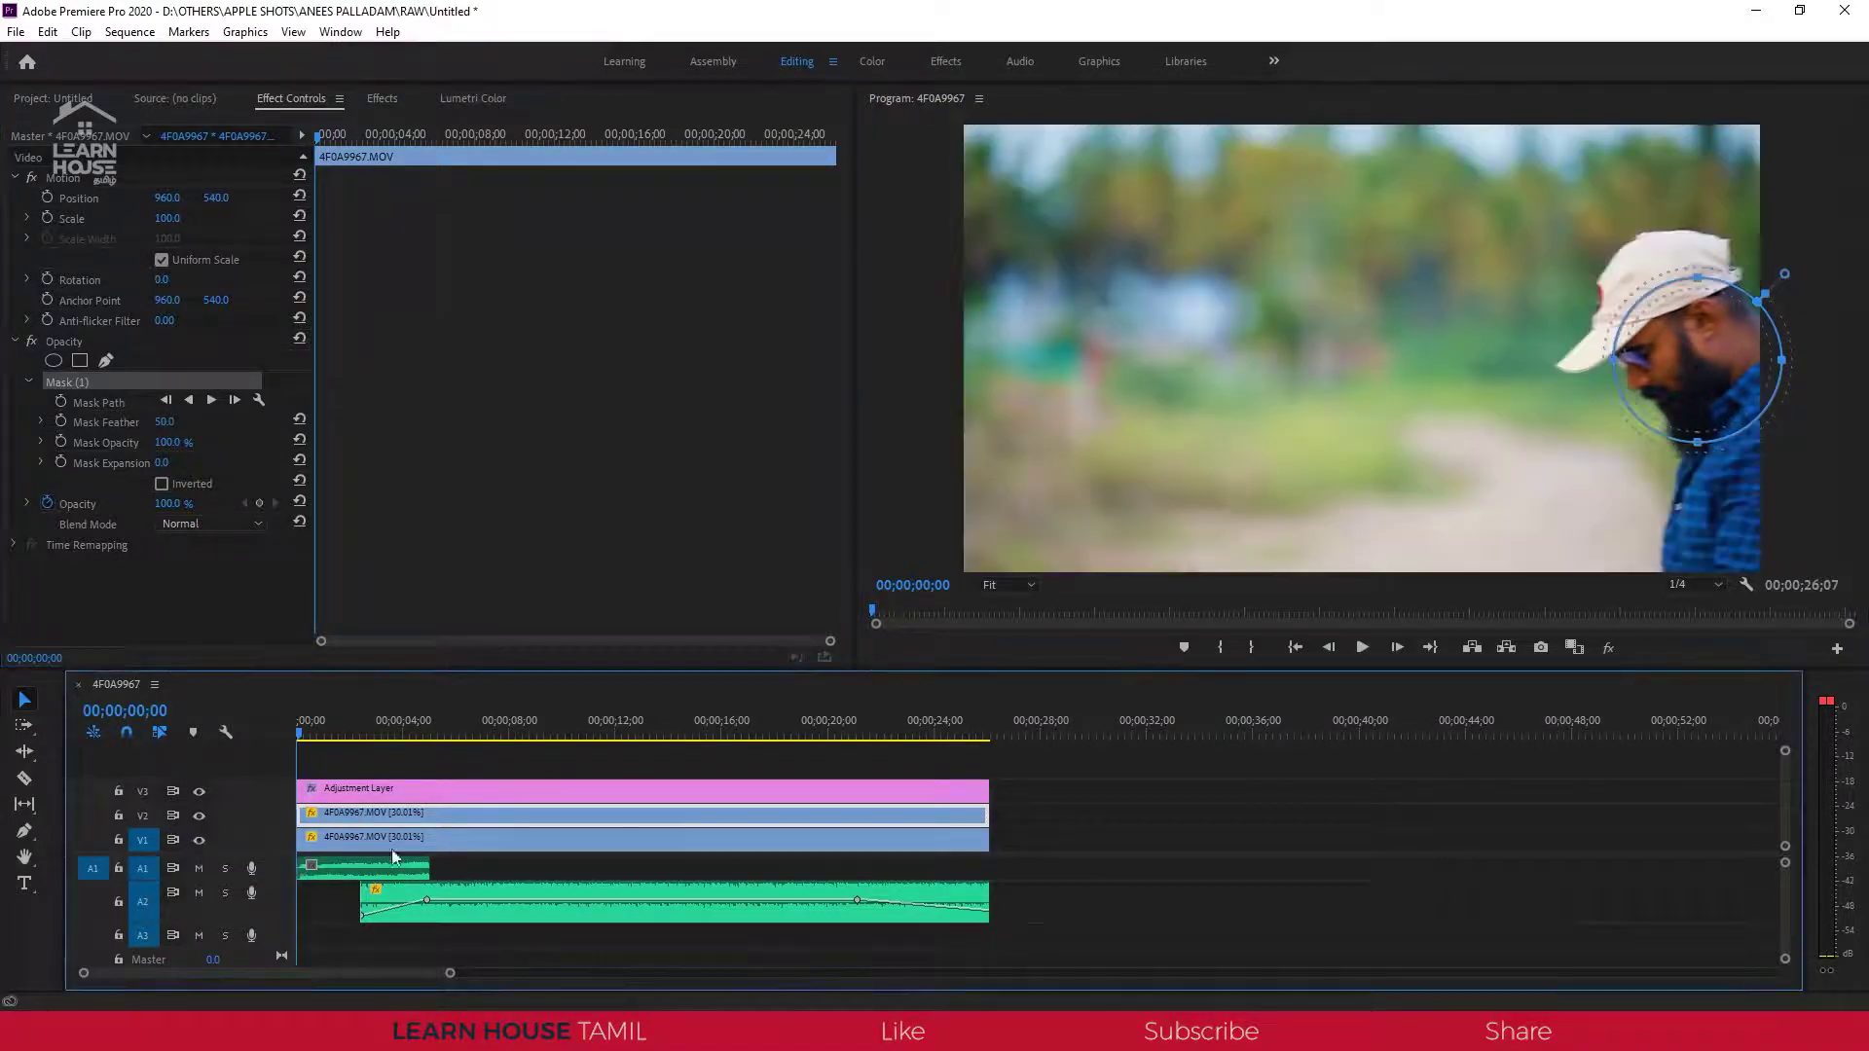
left_click(458, 96)
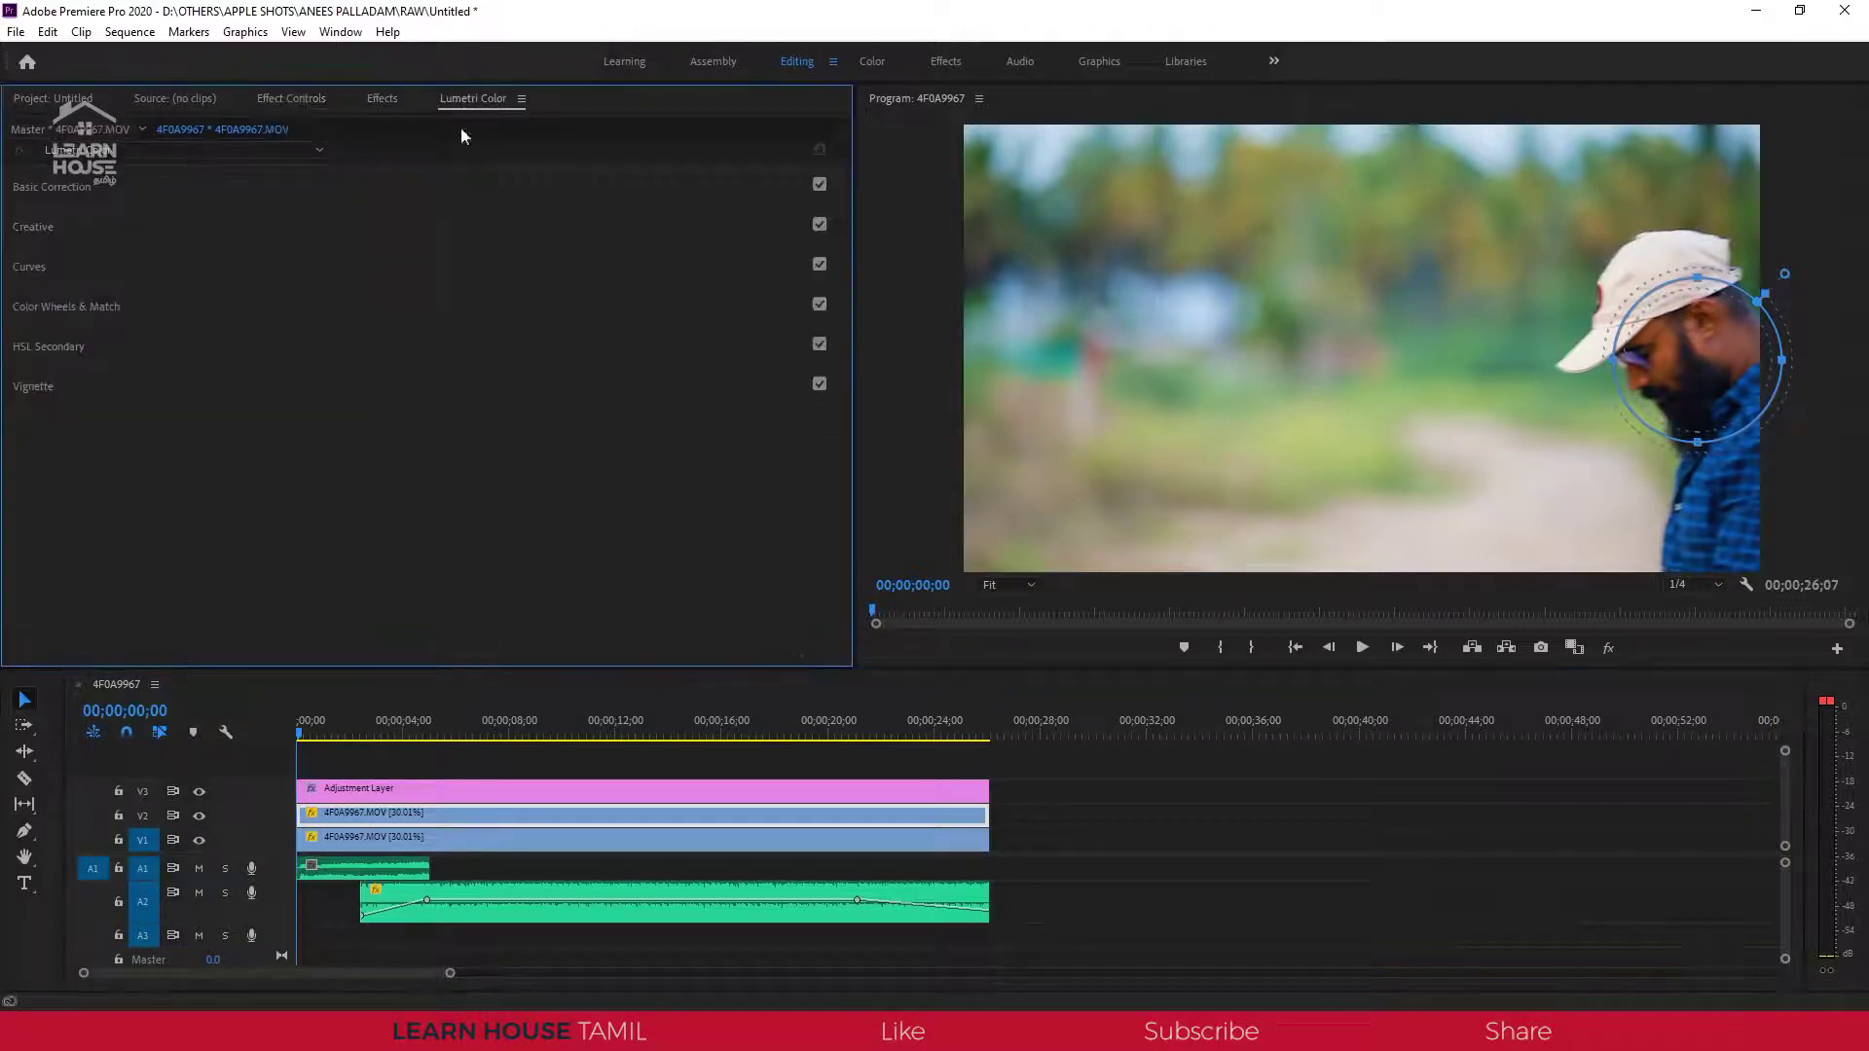
left_click(163, 274)
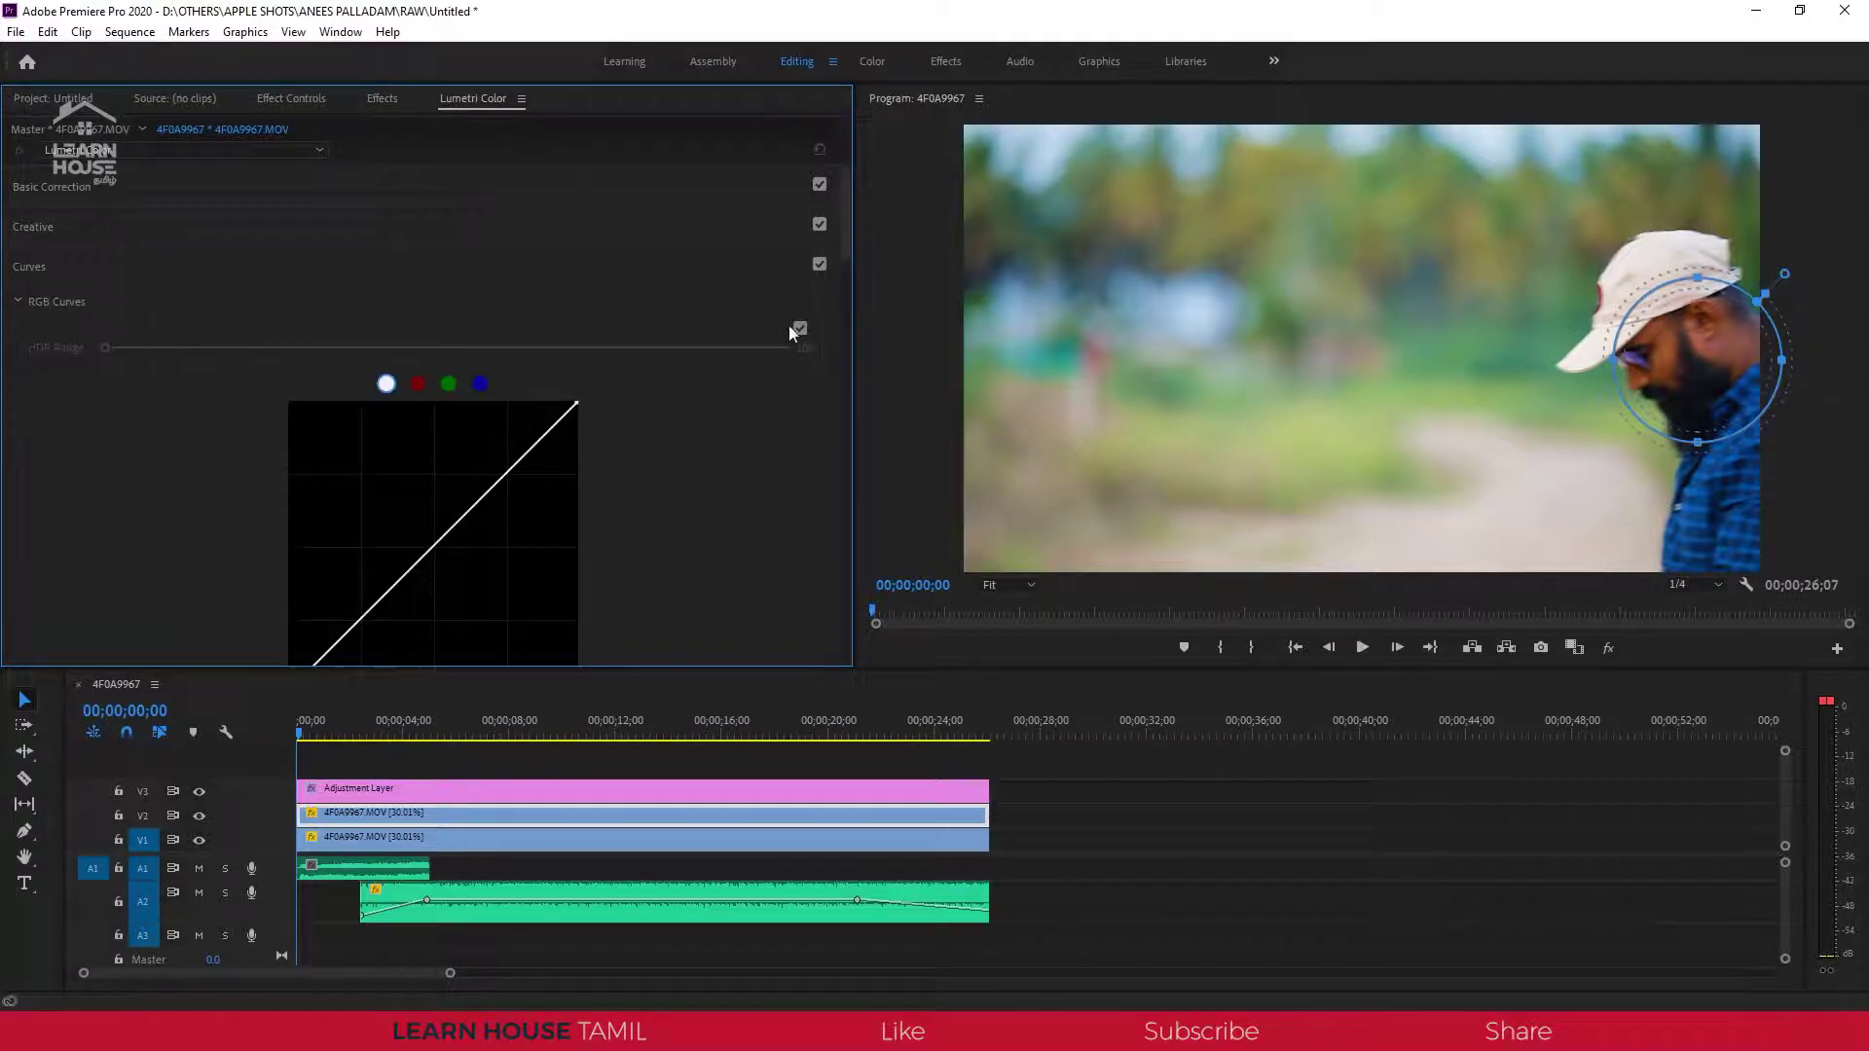
scroll(847, 242, "down", 3)
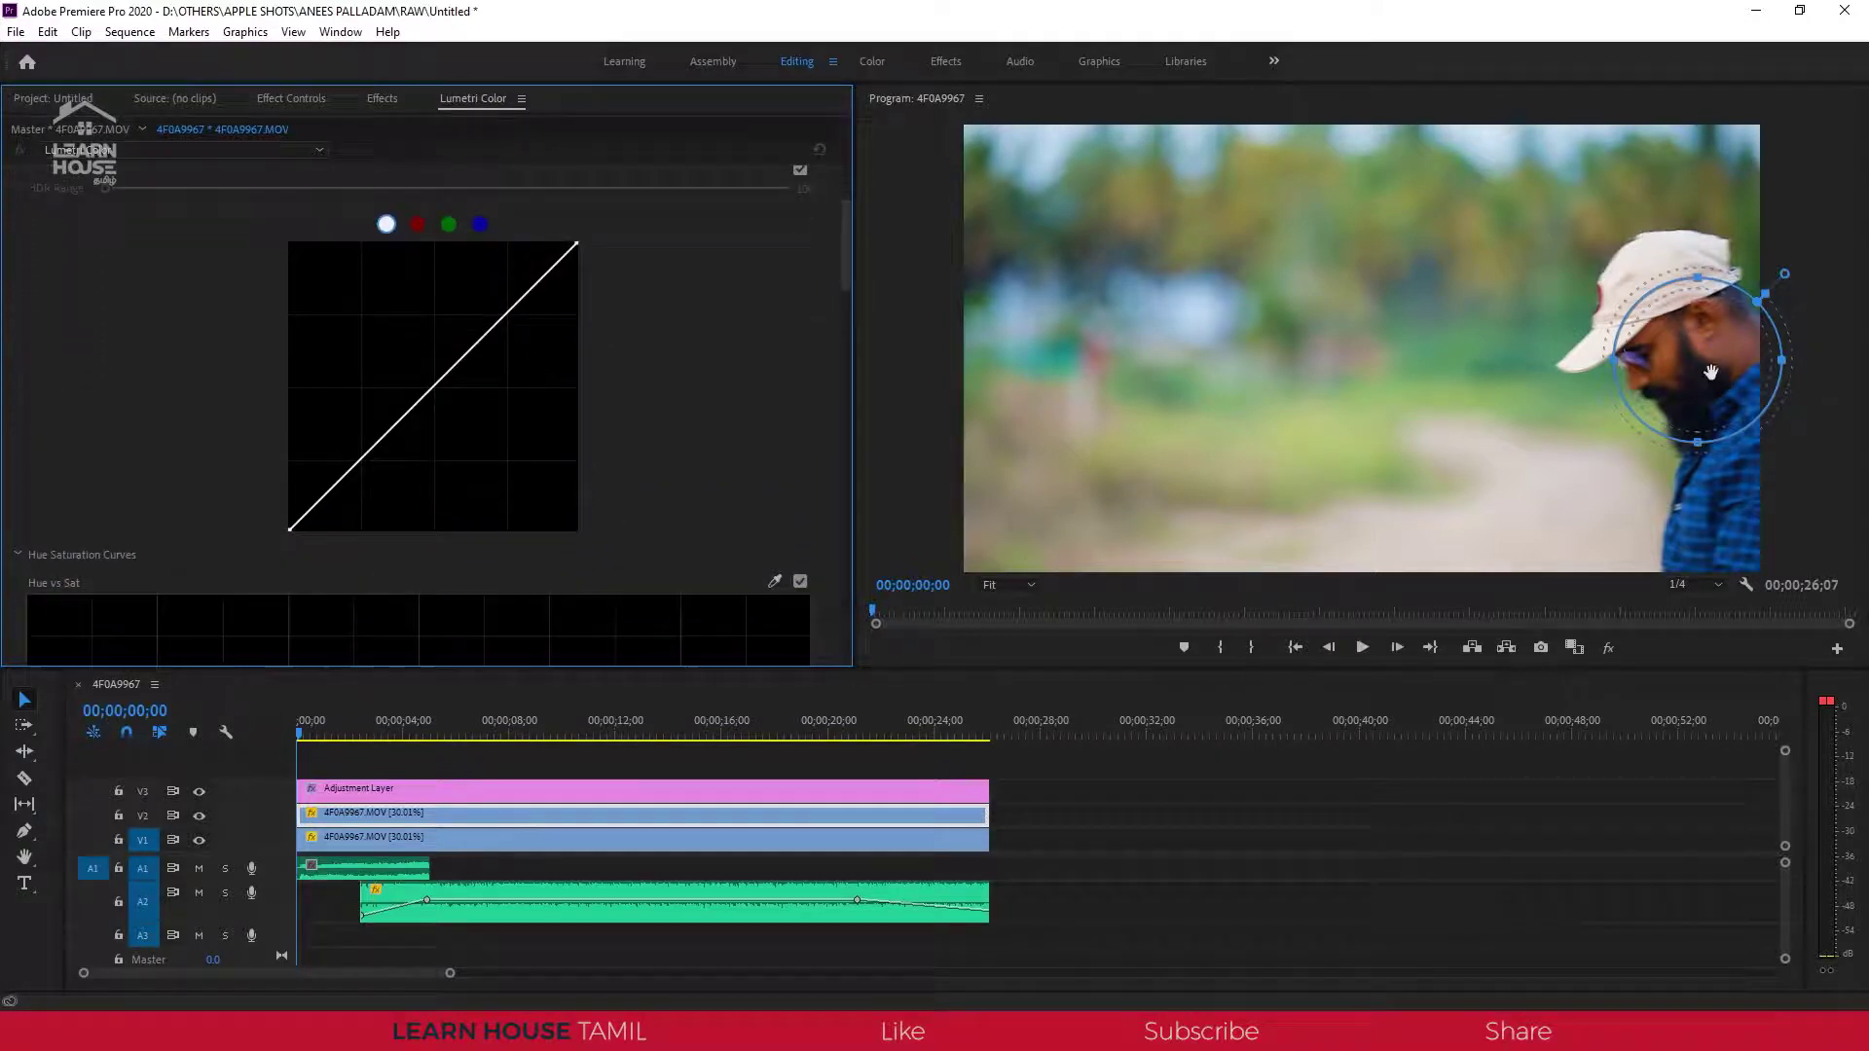
left_click_drag(428, 391, 415, 383)
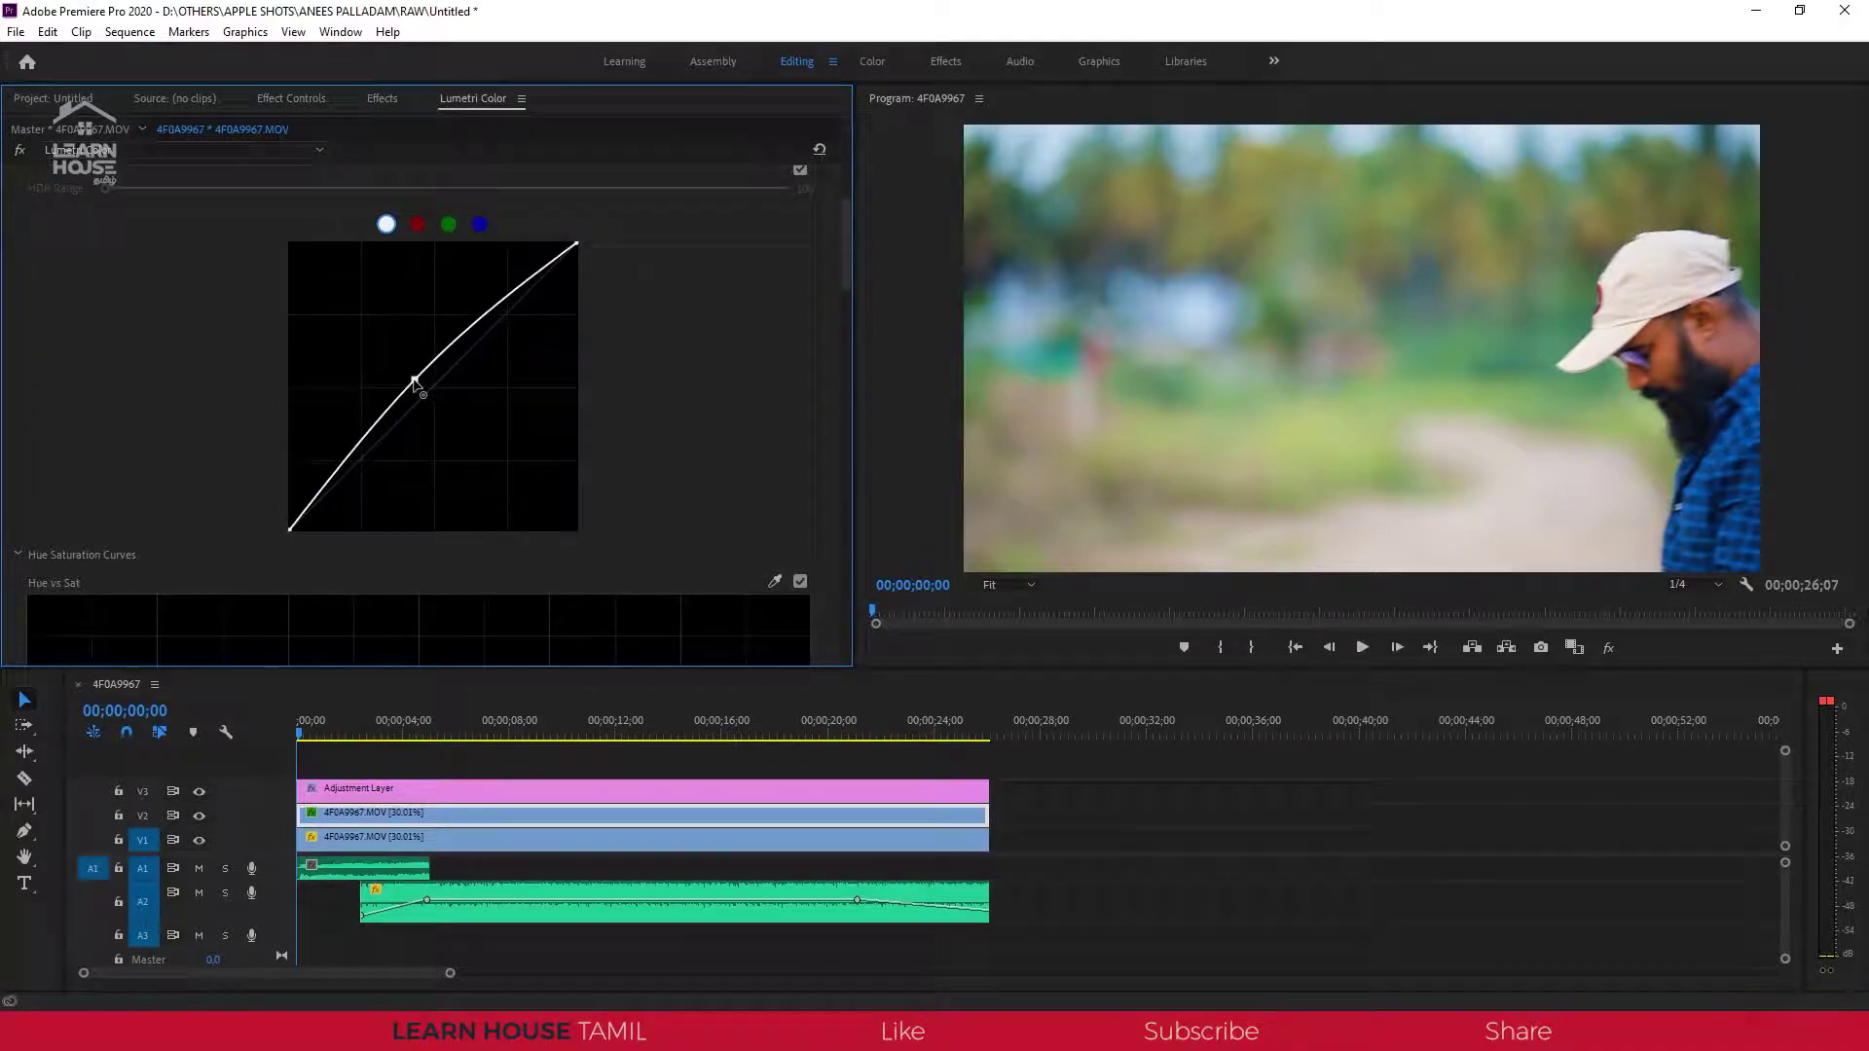
left_click_drag(416, 386, 407, 374)
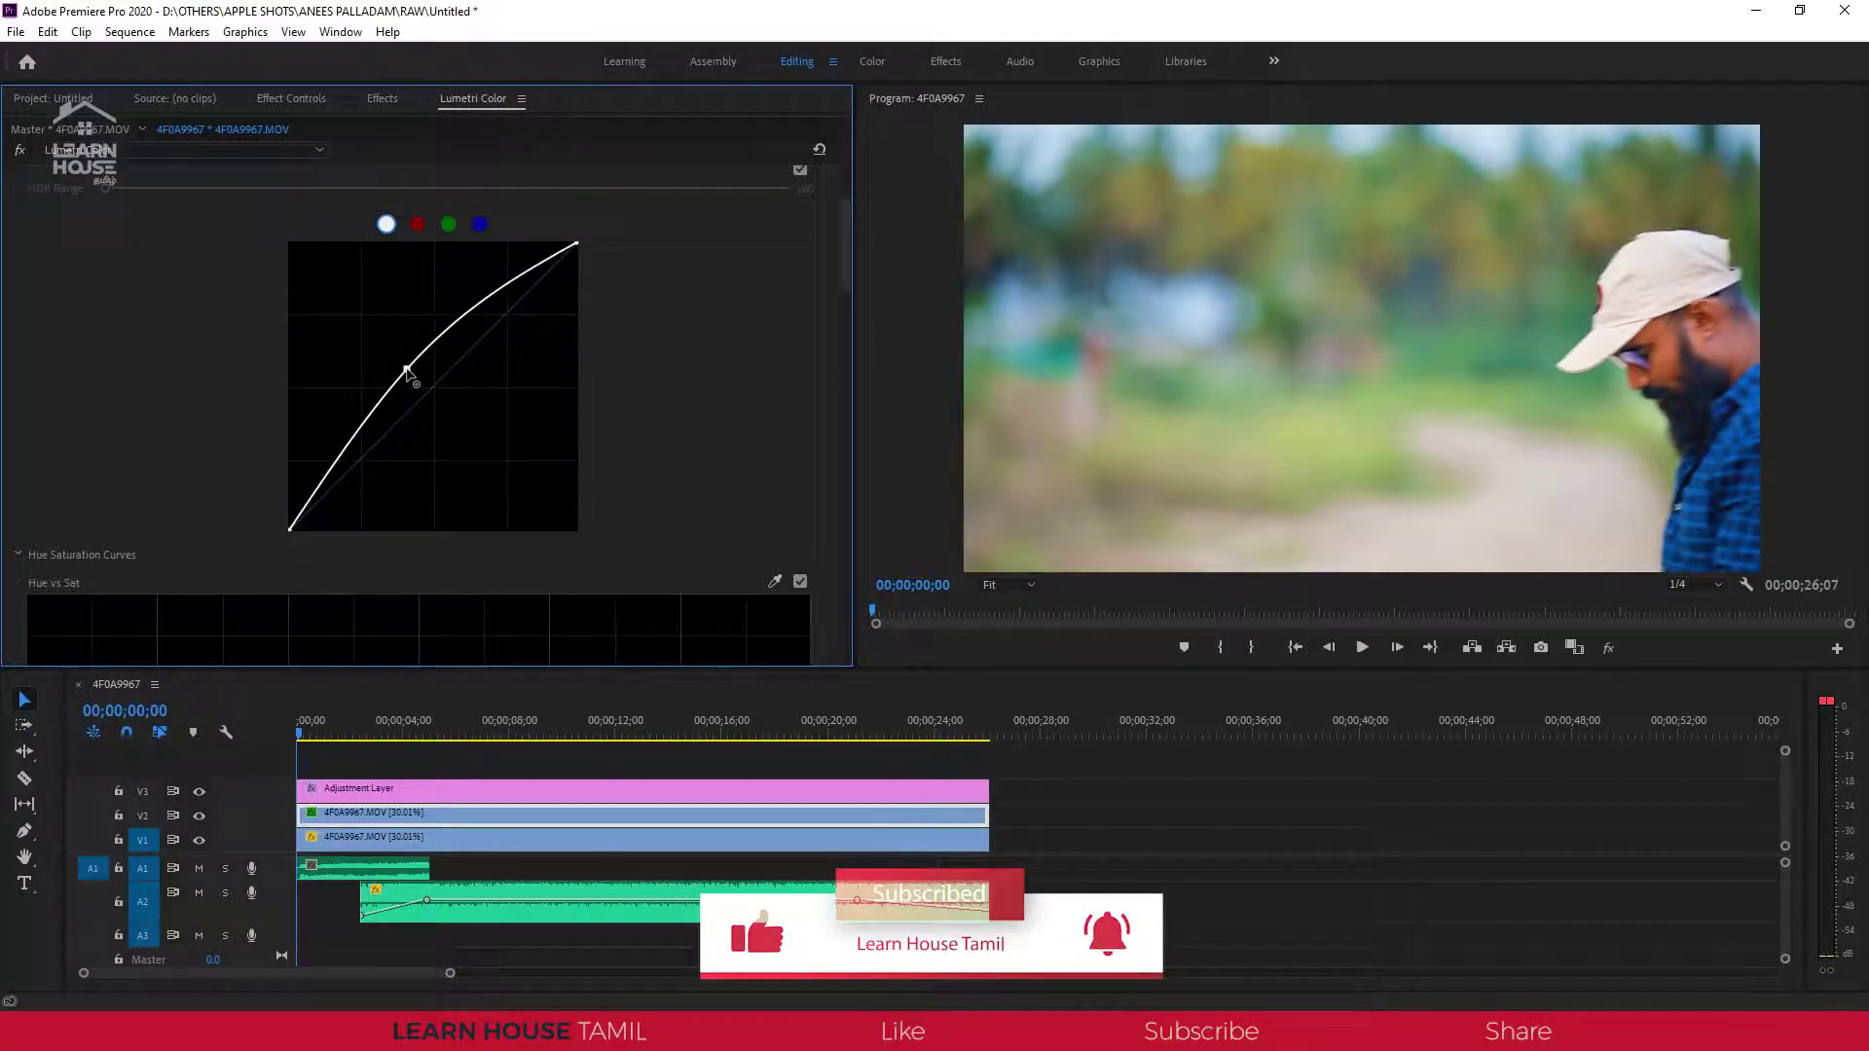
Raise the face mask's Mask Feather to 67.0 and move the playhead to 00;00;01;59.
left_click(273, 97)
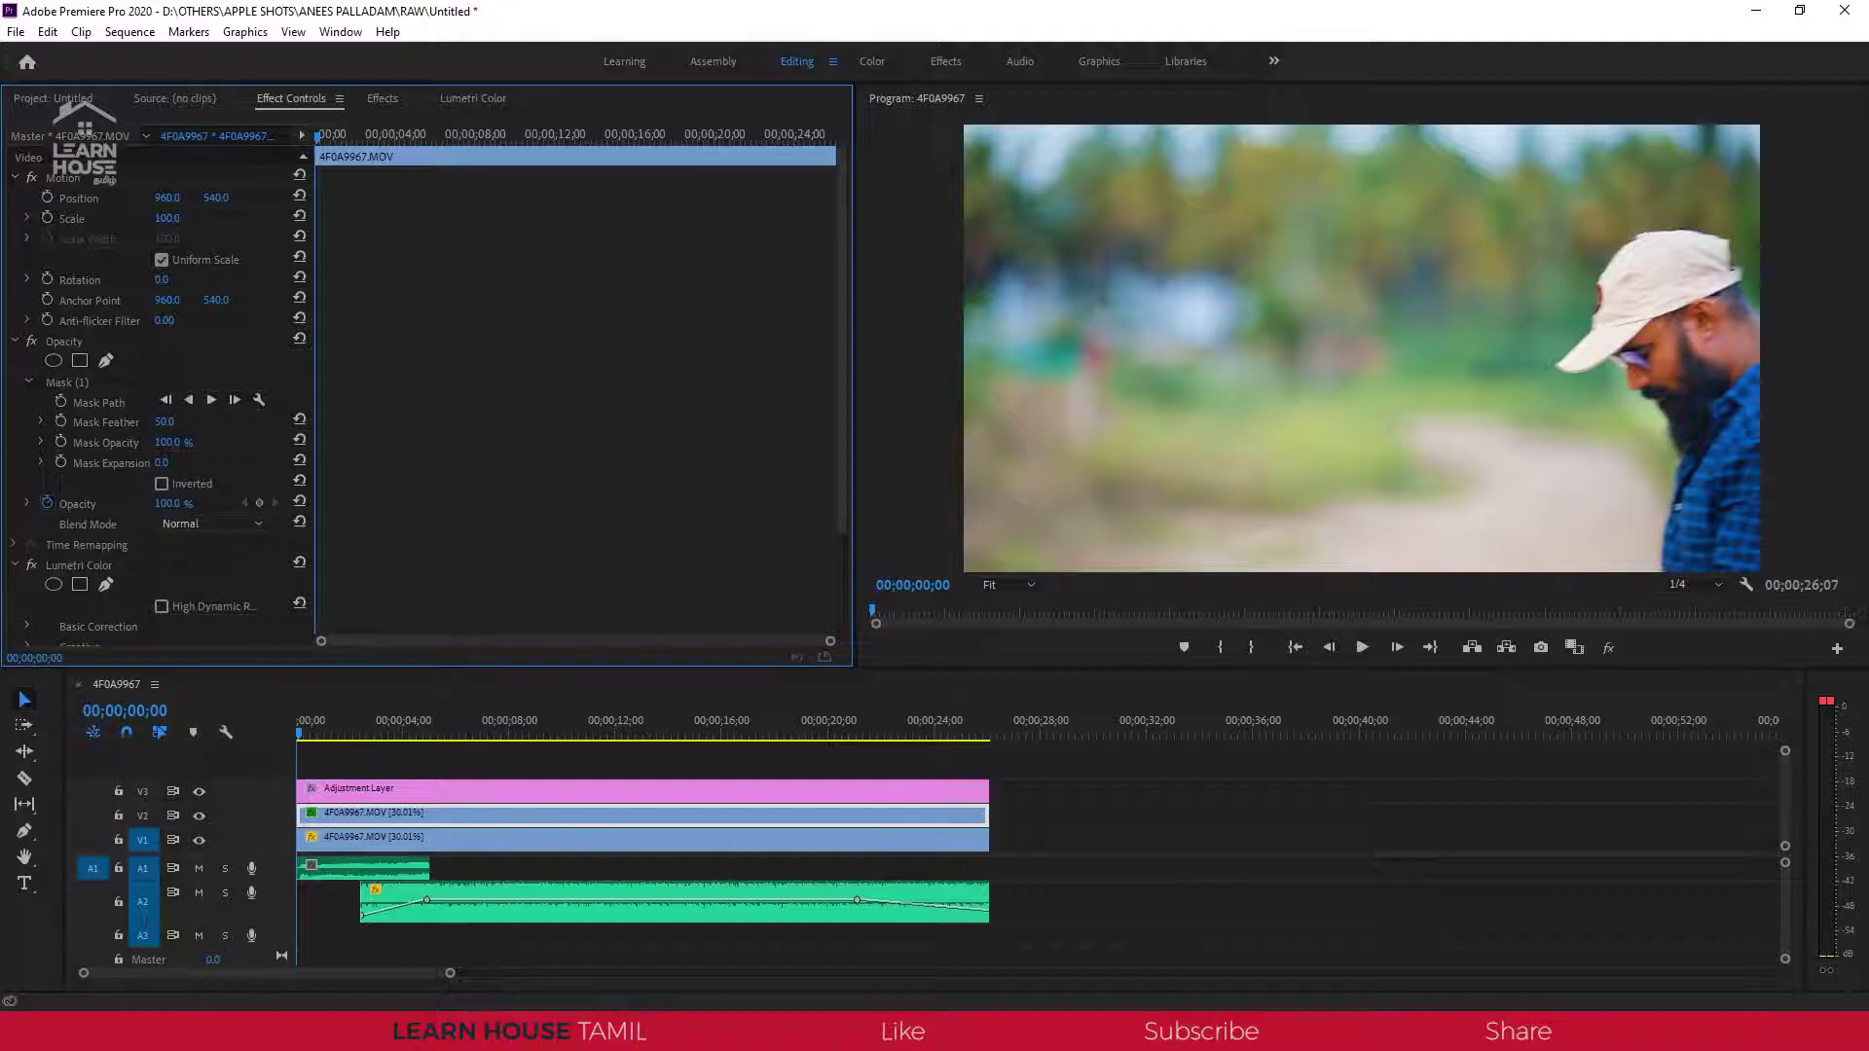
left_click_drag(164, 421, 135, 421)
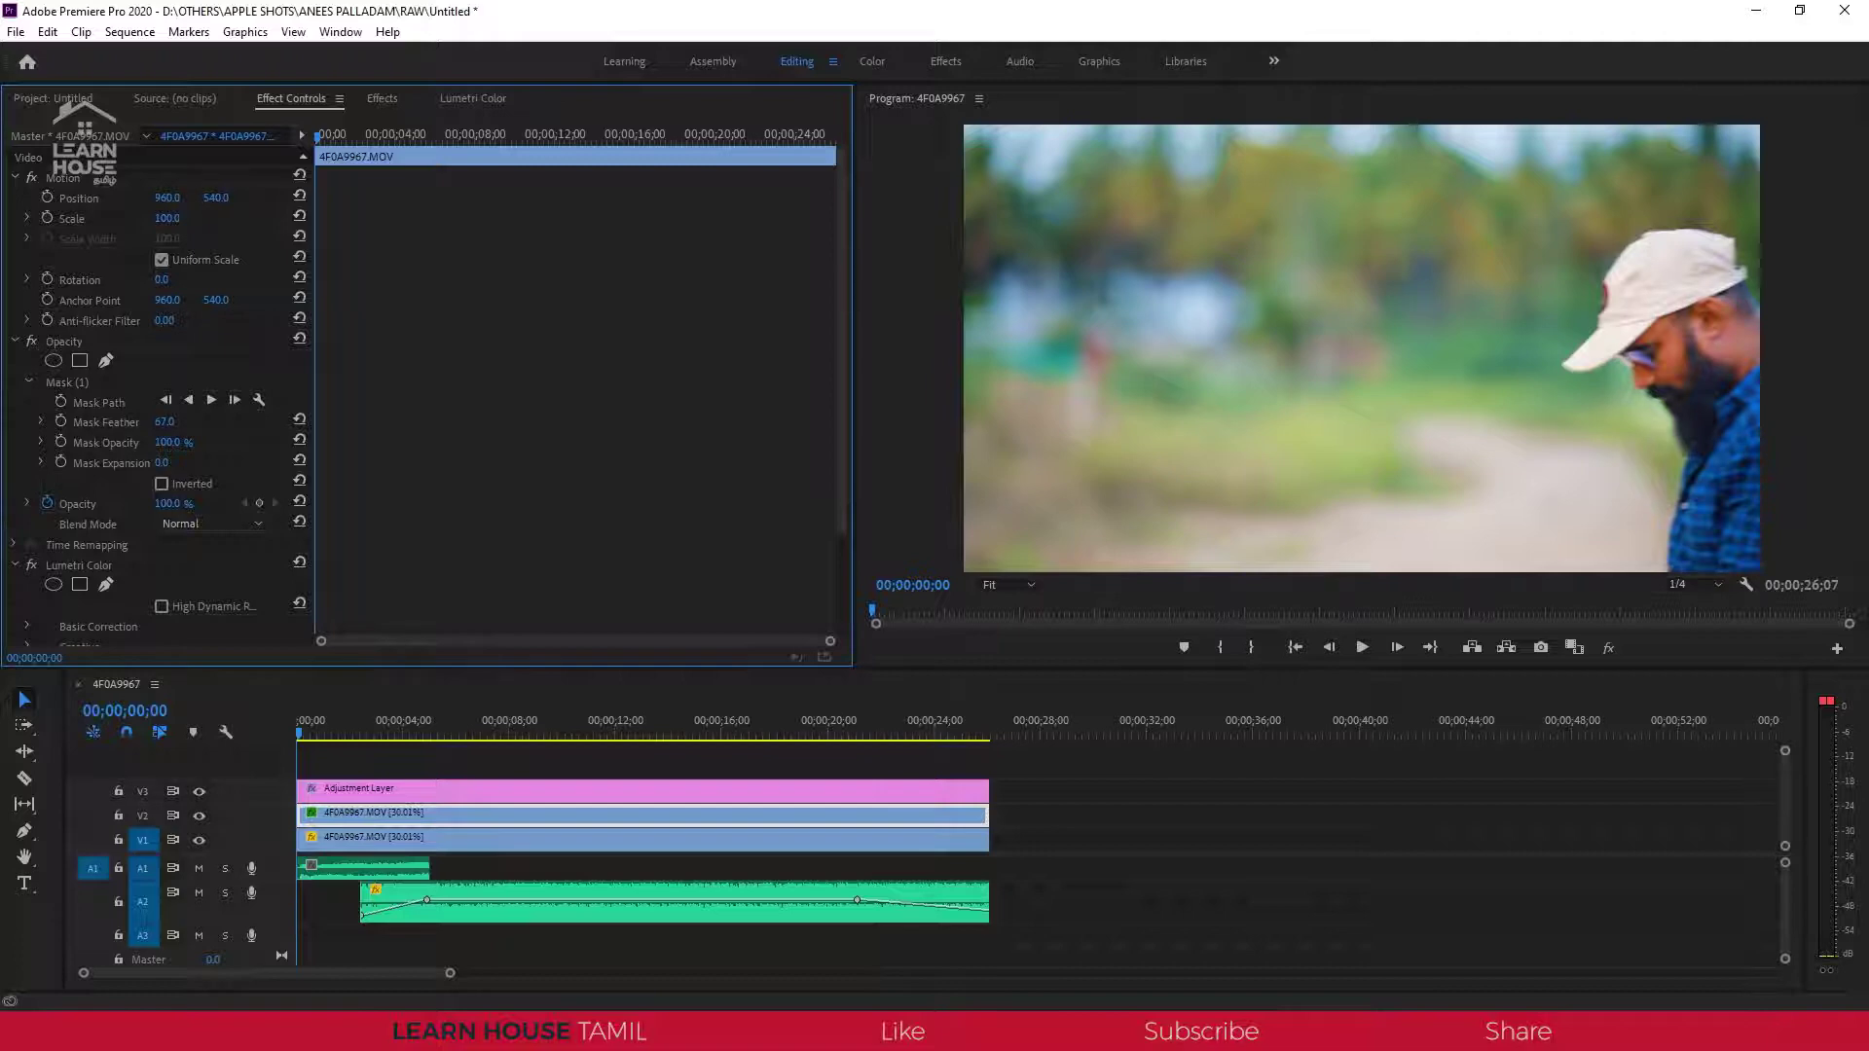
left_click_drag(311, 738, 353, 744)
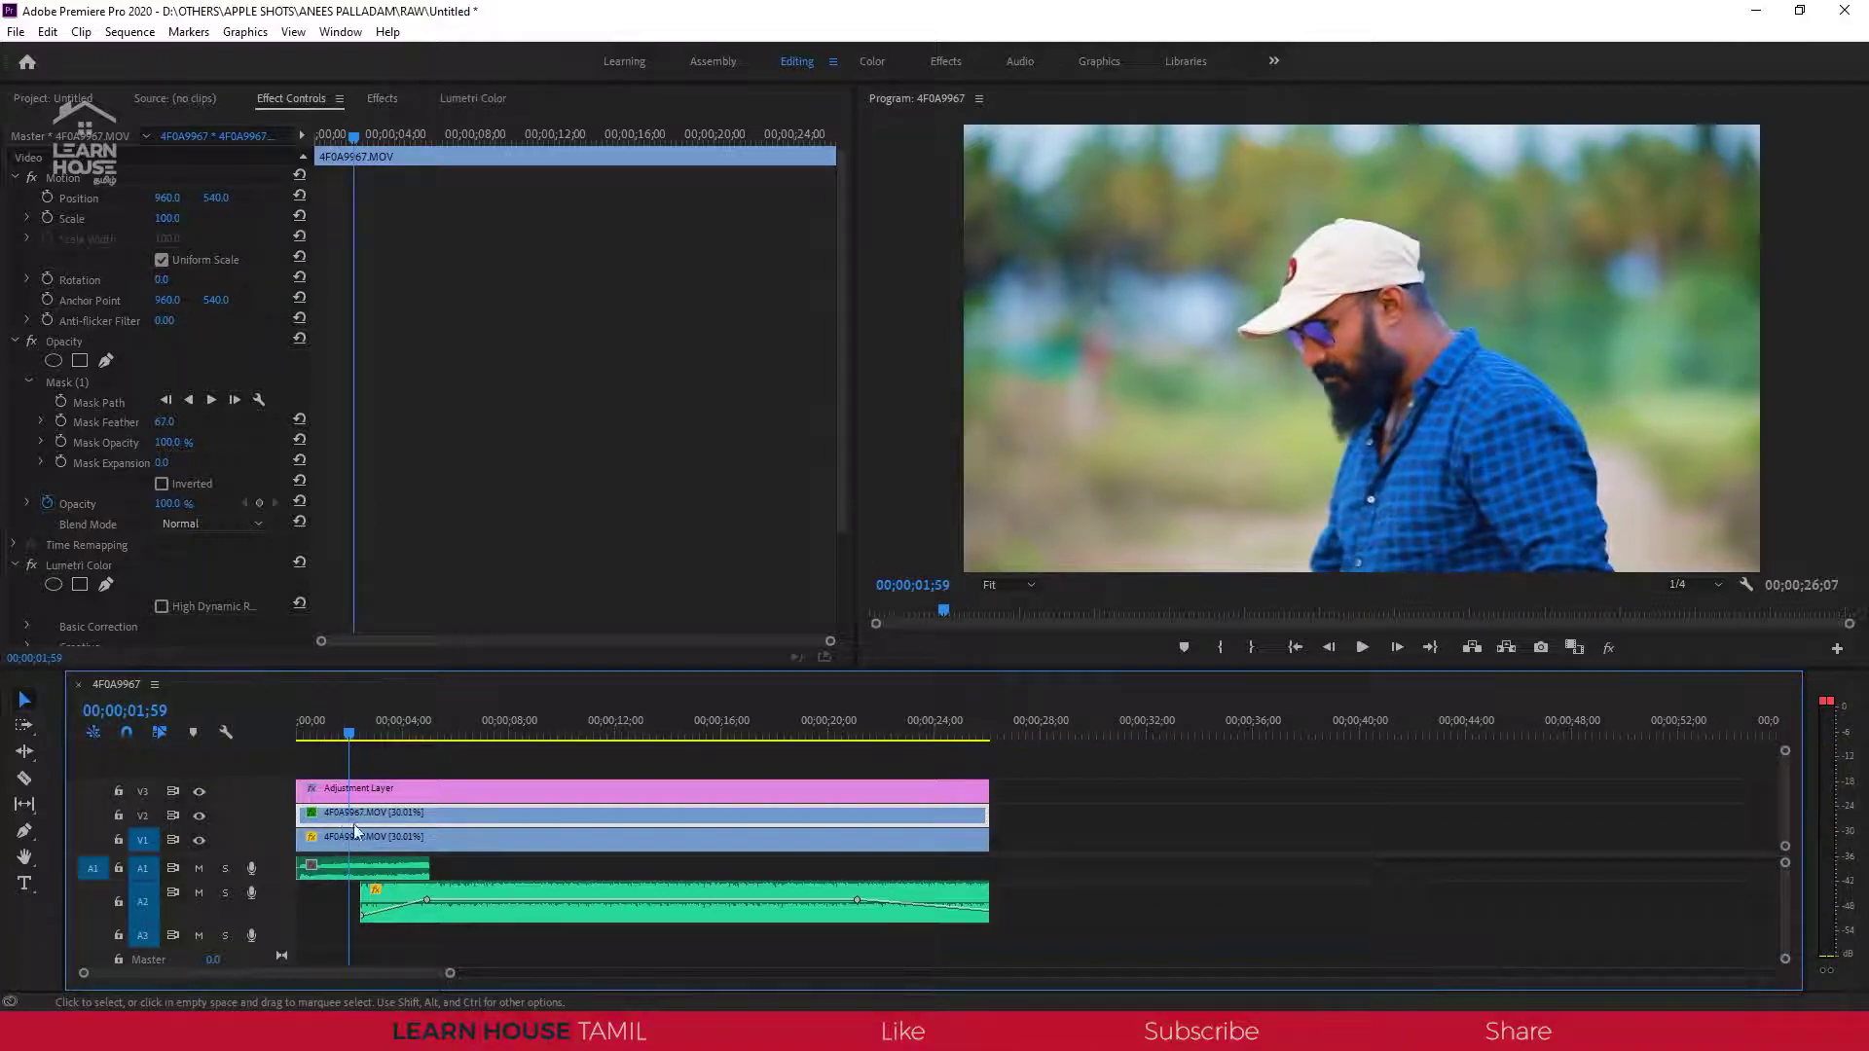
Razor-cut the masked V2 clip at the playhead at 00;00;01;59.
key("c")
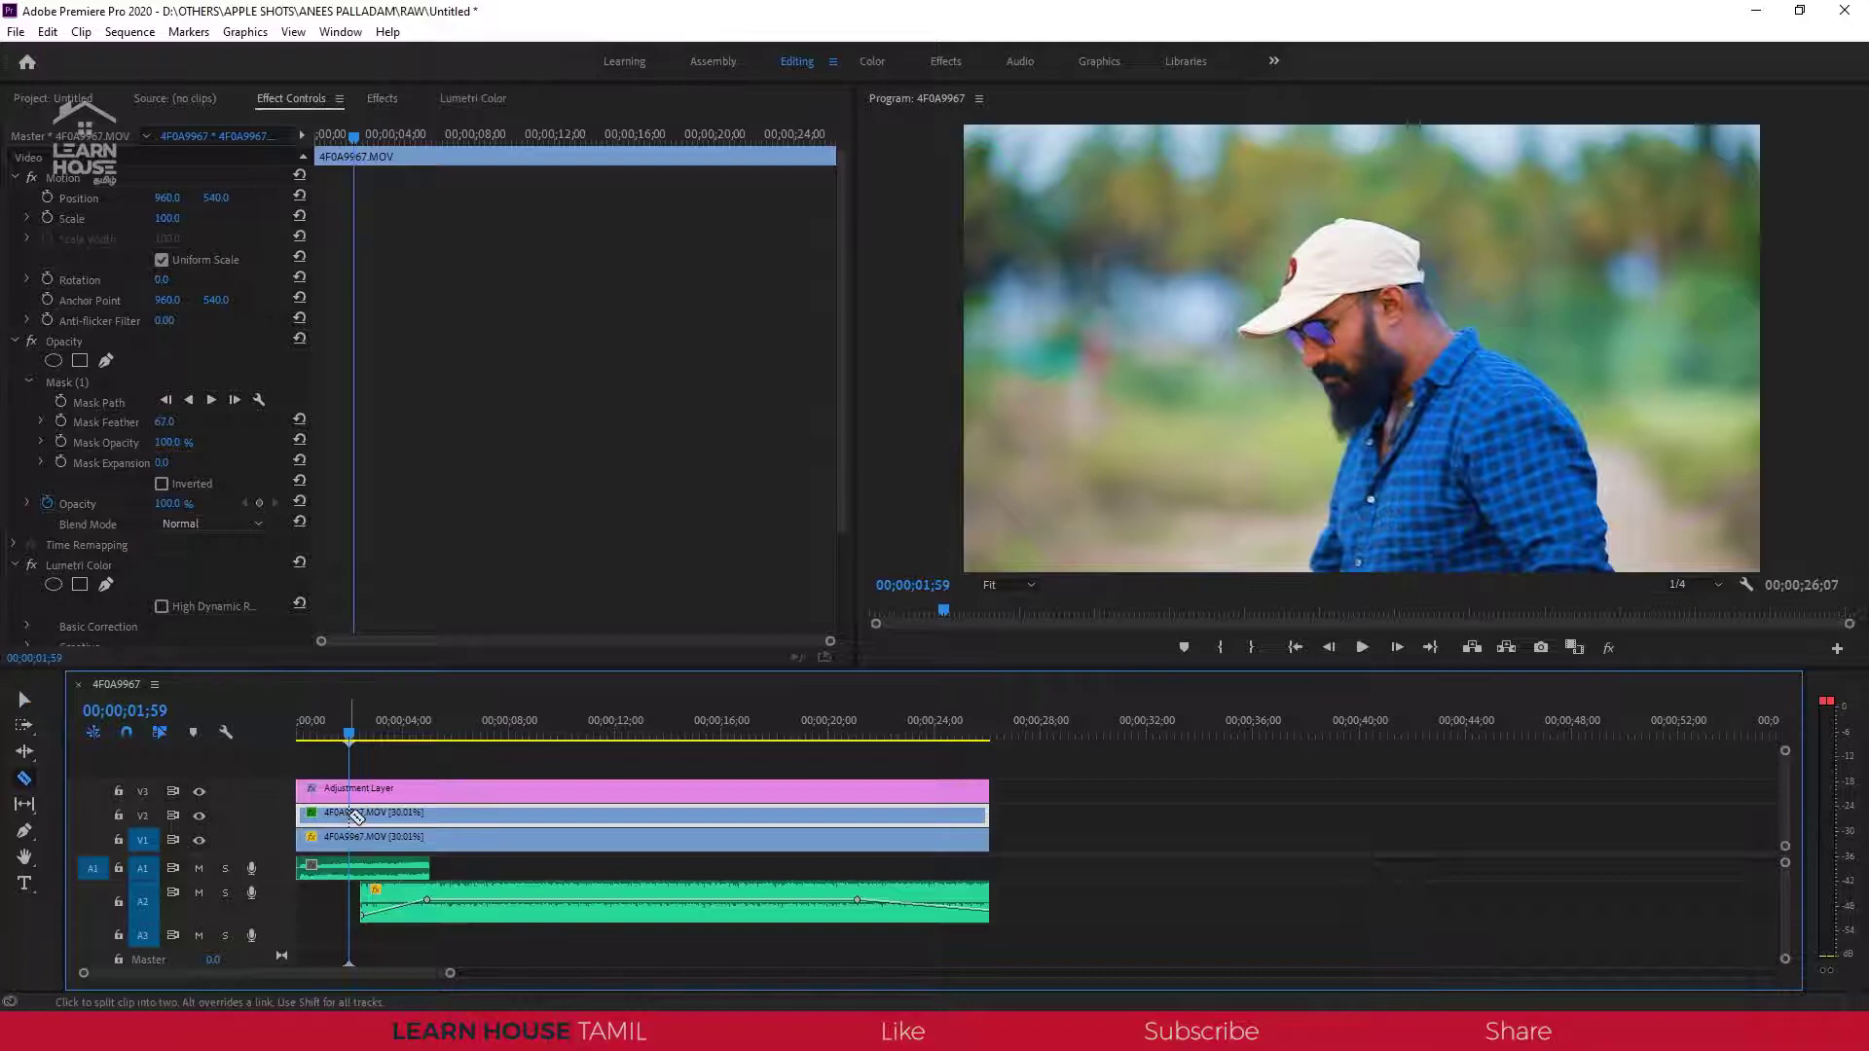
left_click(352, 813)
key("v")
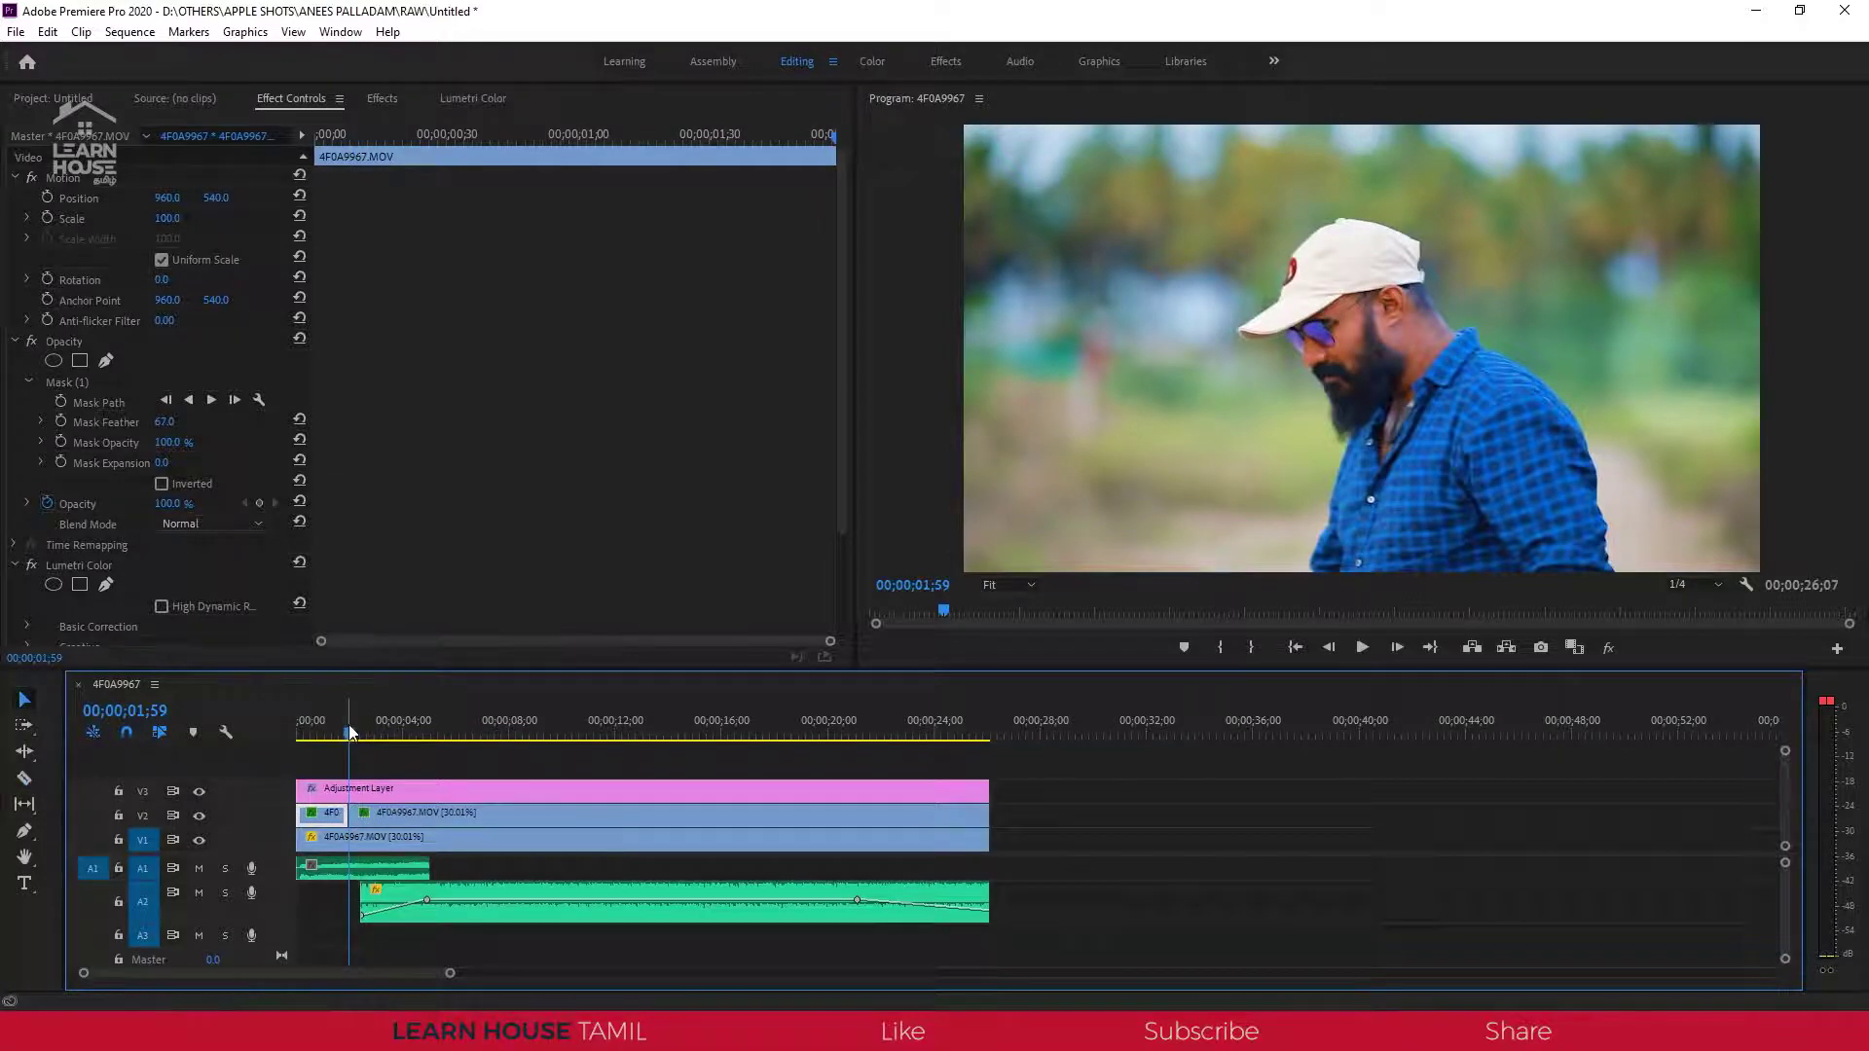
Track the face mask path forward through the first piece of the split clip.
left_click_drag(352, 733, 288, 754)
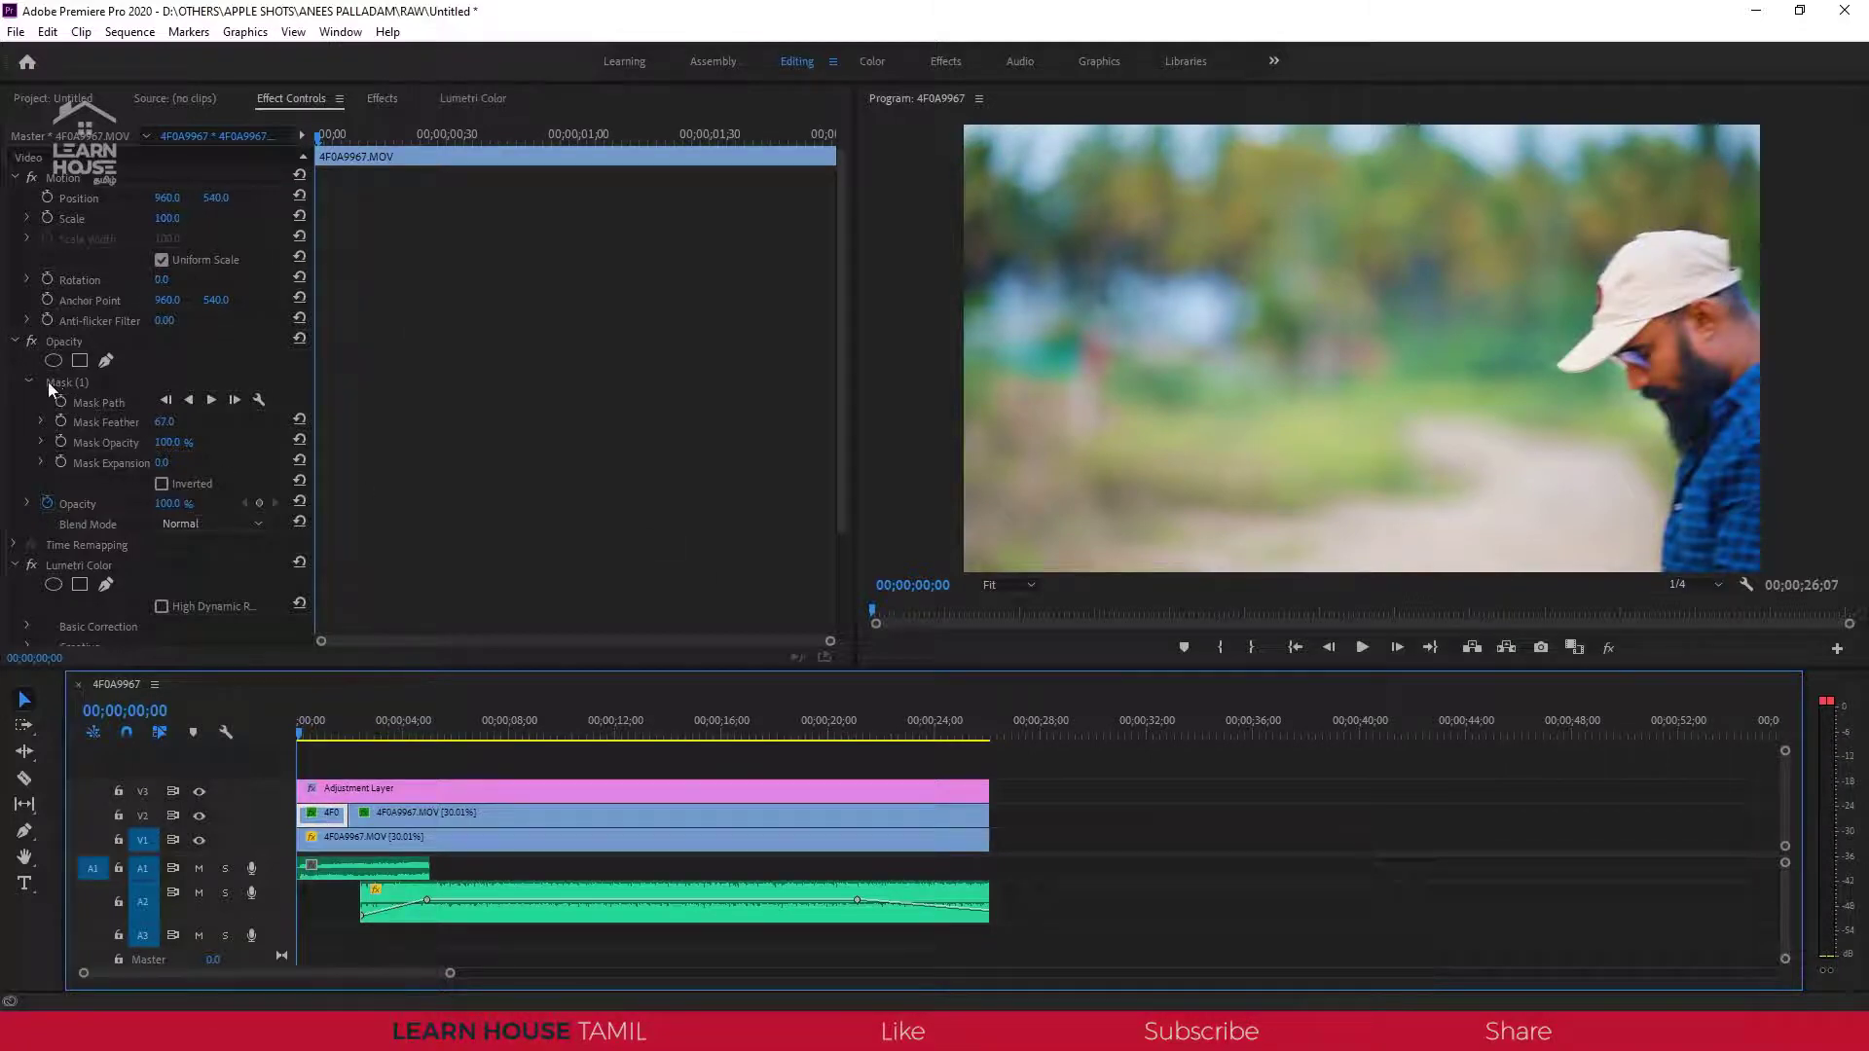
left_click(107, 407)
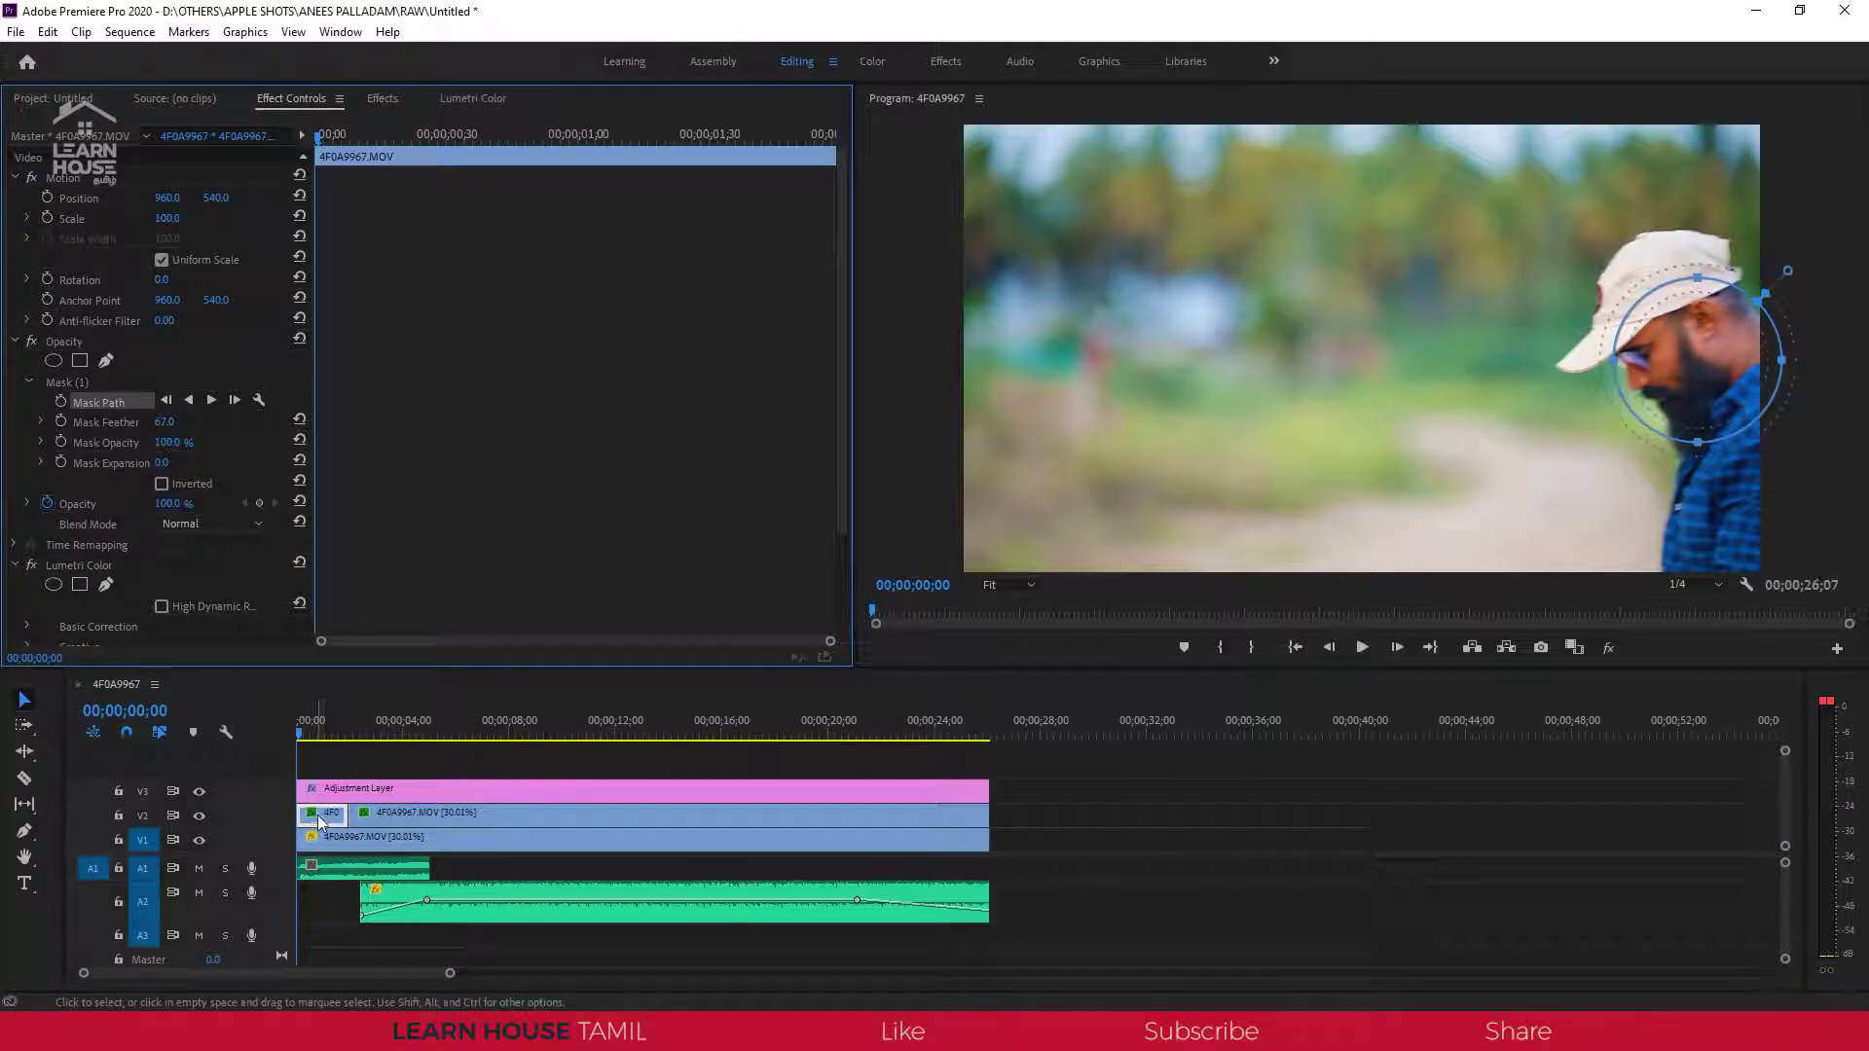
left_click(298, 742)
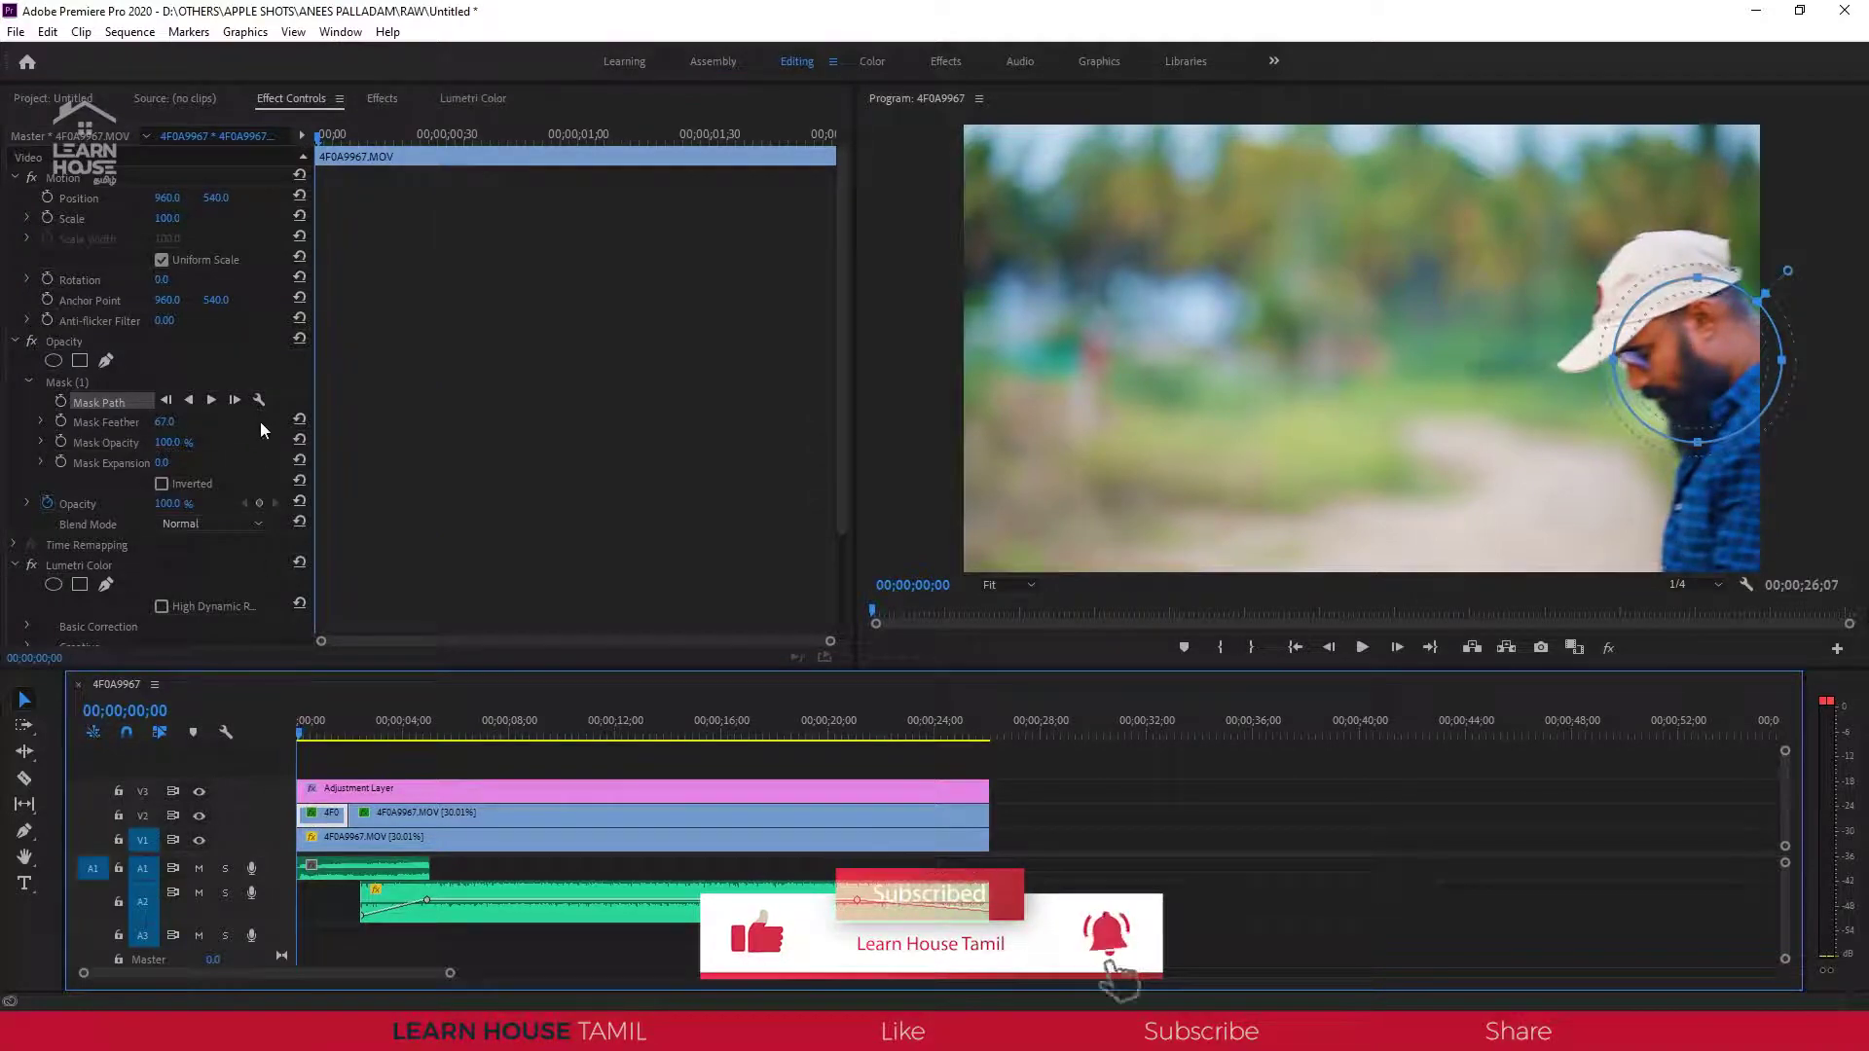
left_click(211, 400)
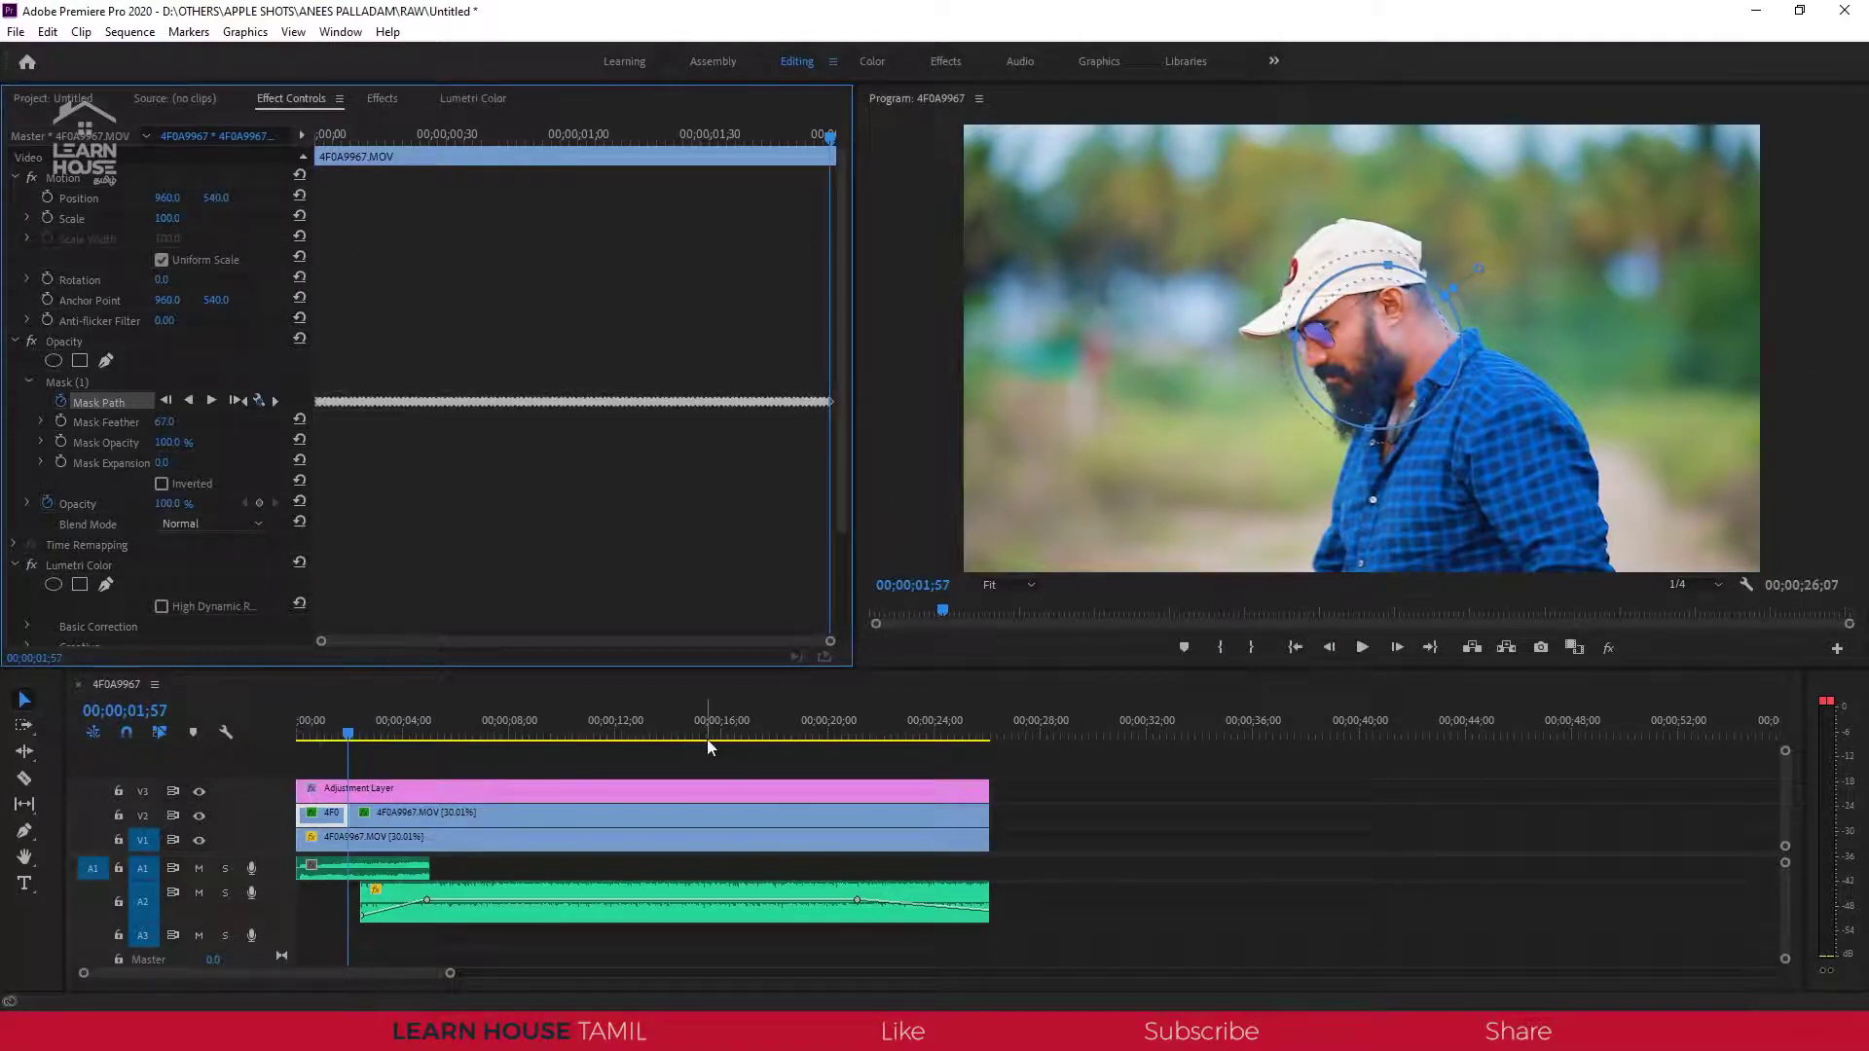
mouse_move(347, 734)
left_mouse_down()
mouse_move(310, 744)
mouse_move(348, 742)
left_mouse_up()
Move the second V2 piece's mask onto the man's face, then park the playhead at 00;00;20;59.
left_click(405, 822)
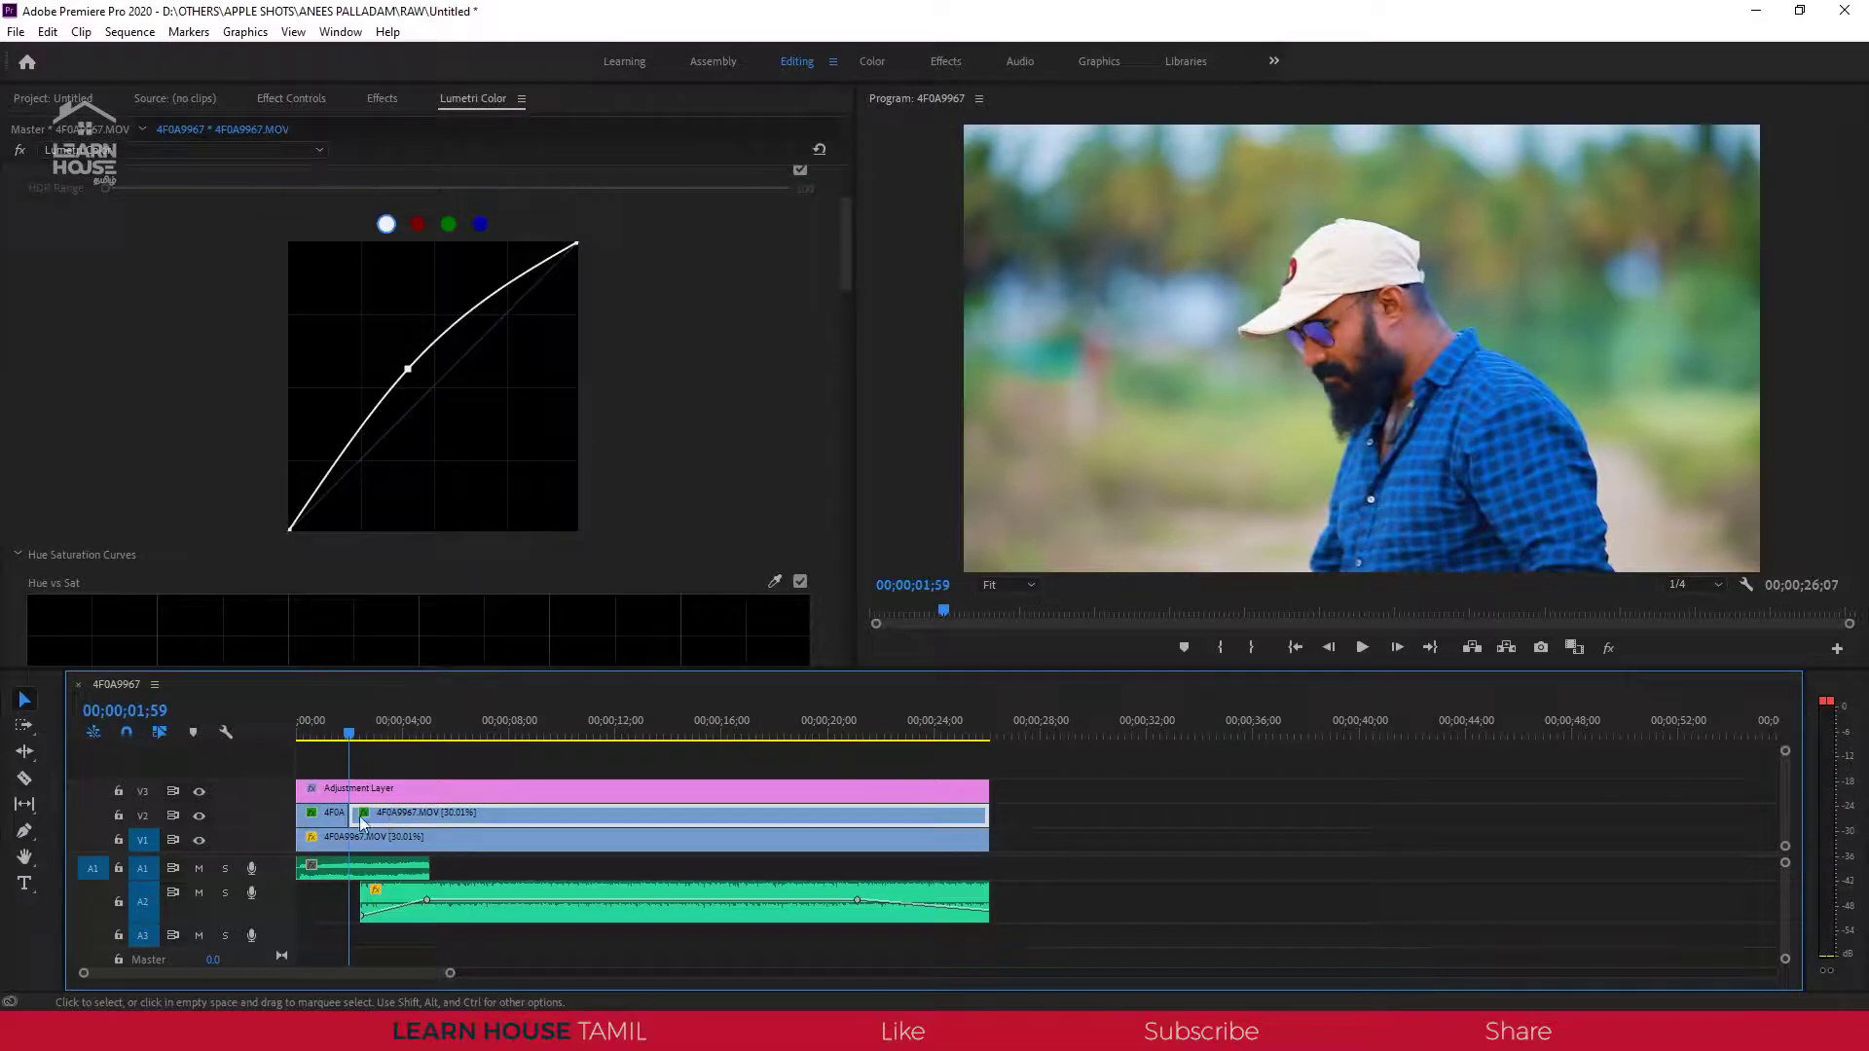
left_click(284, 101)
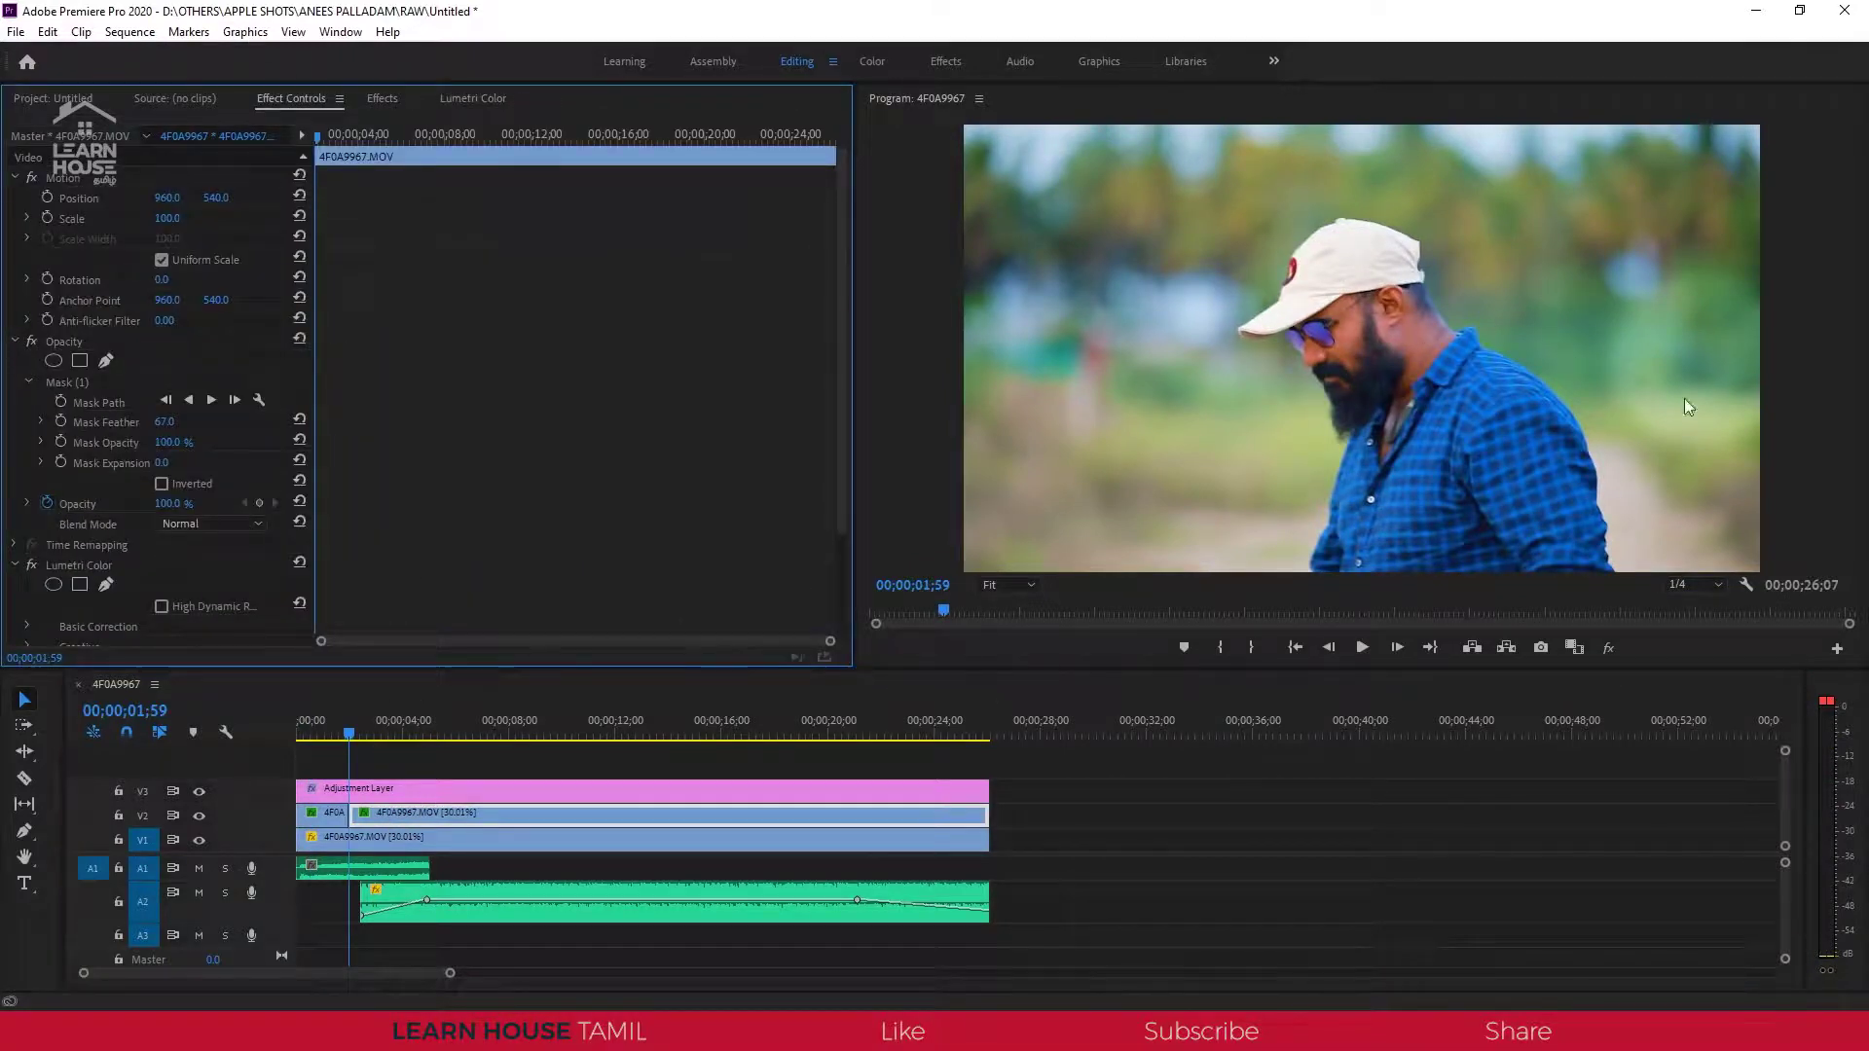
left_click(96, 402)
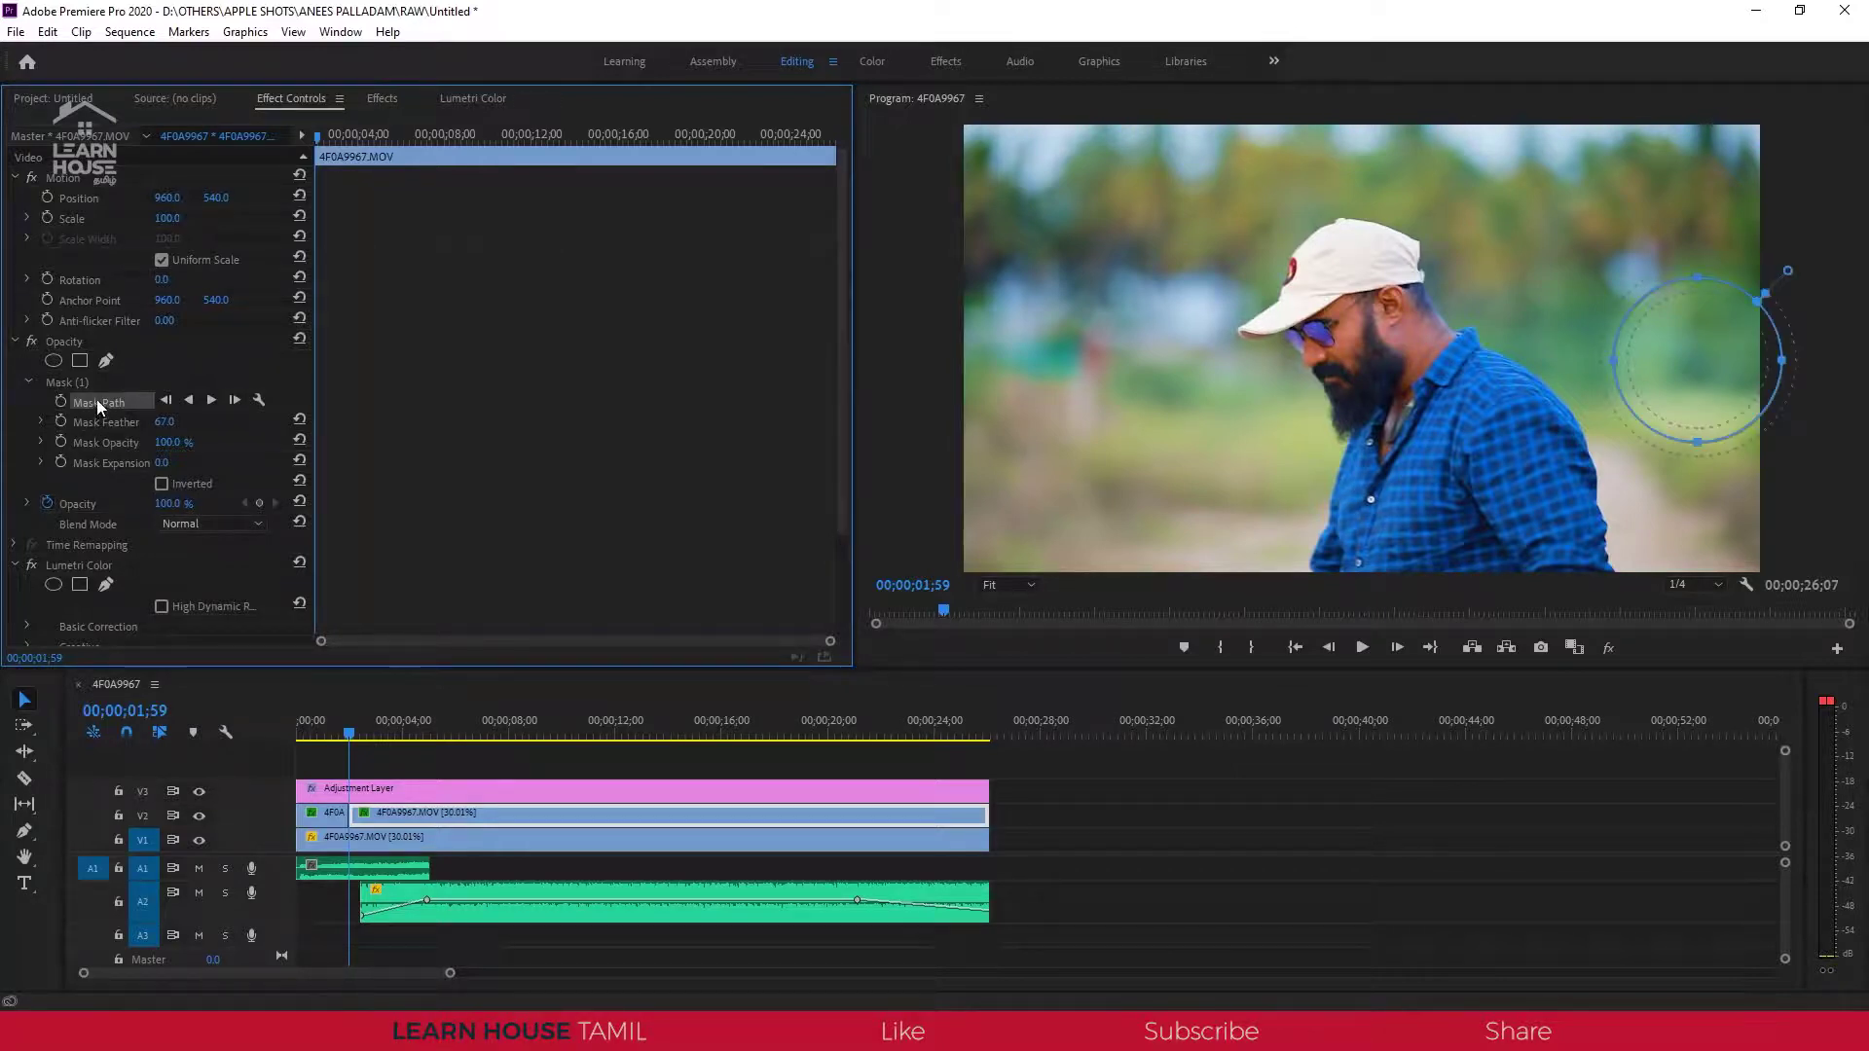
left_click(1701, 357)
left_click_drag(1702, 357, 1368, 341)
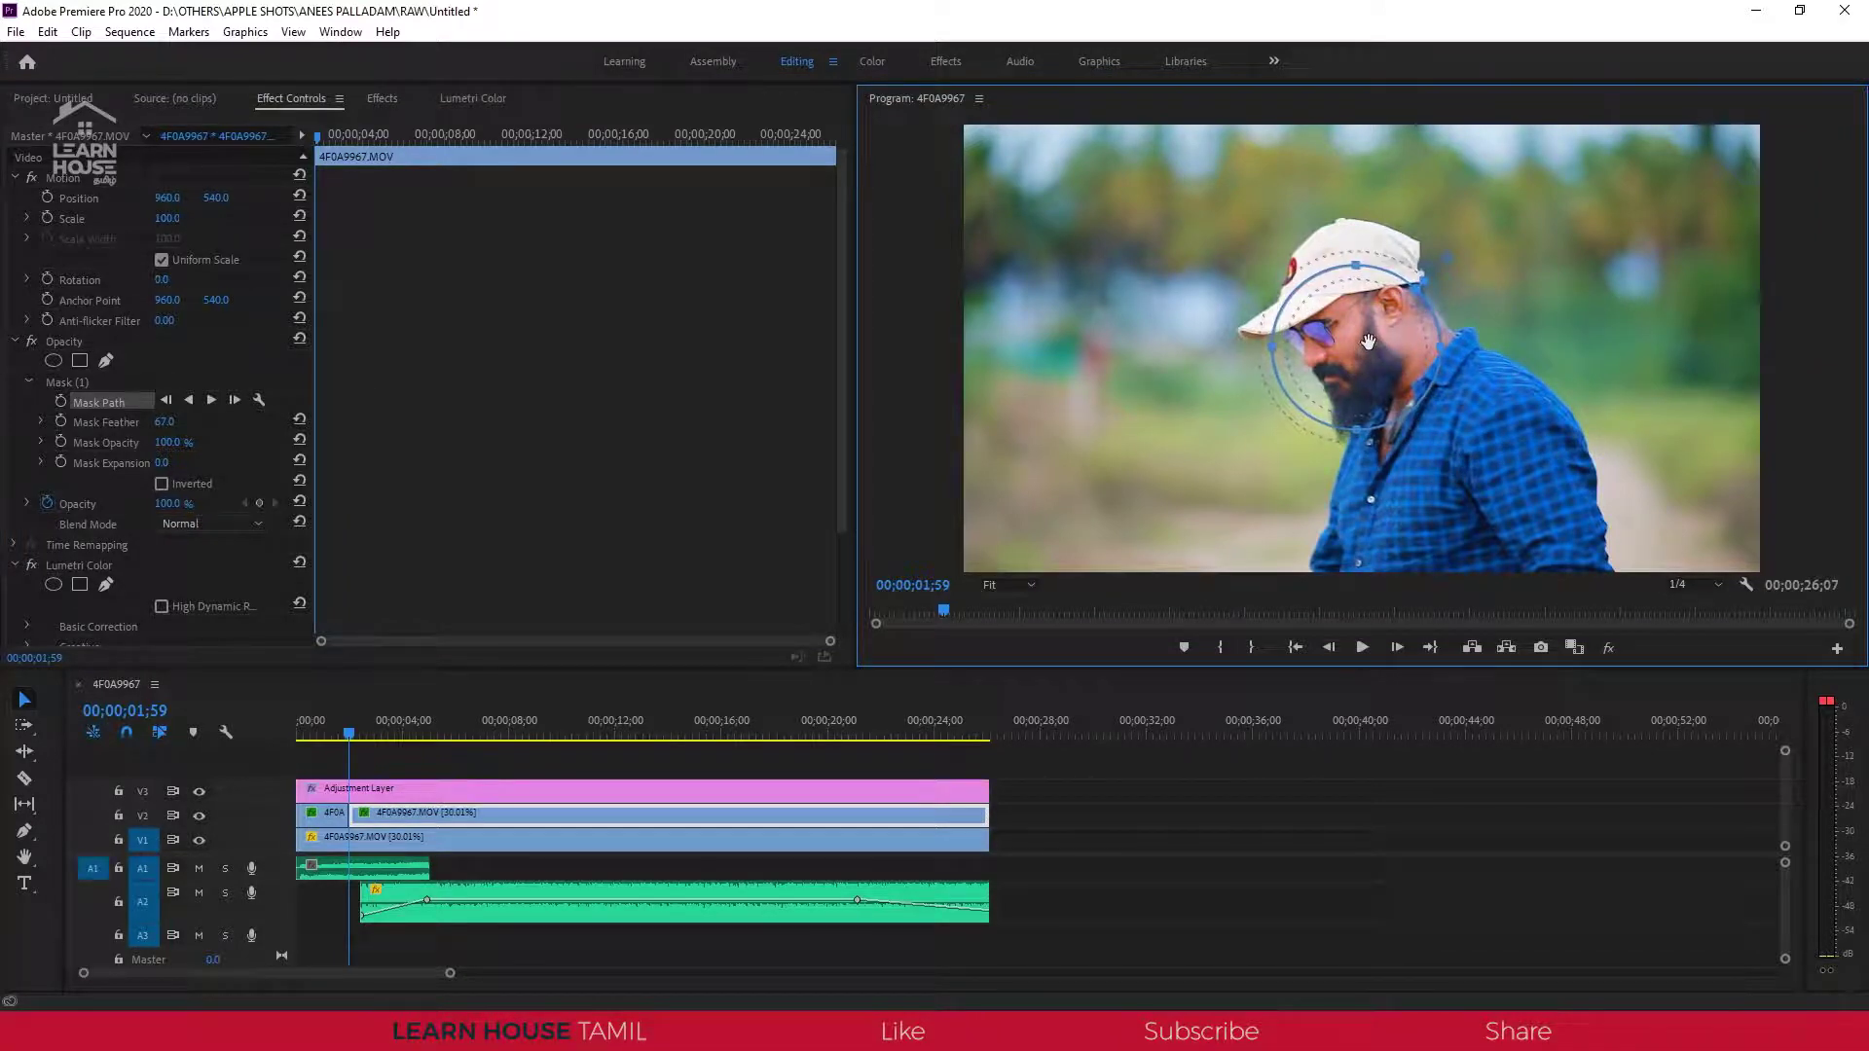
left_click_drag(800, 725, 854, 728)
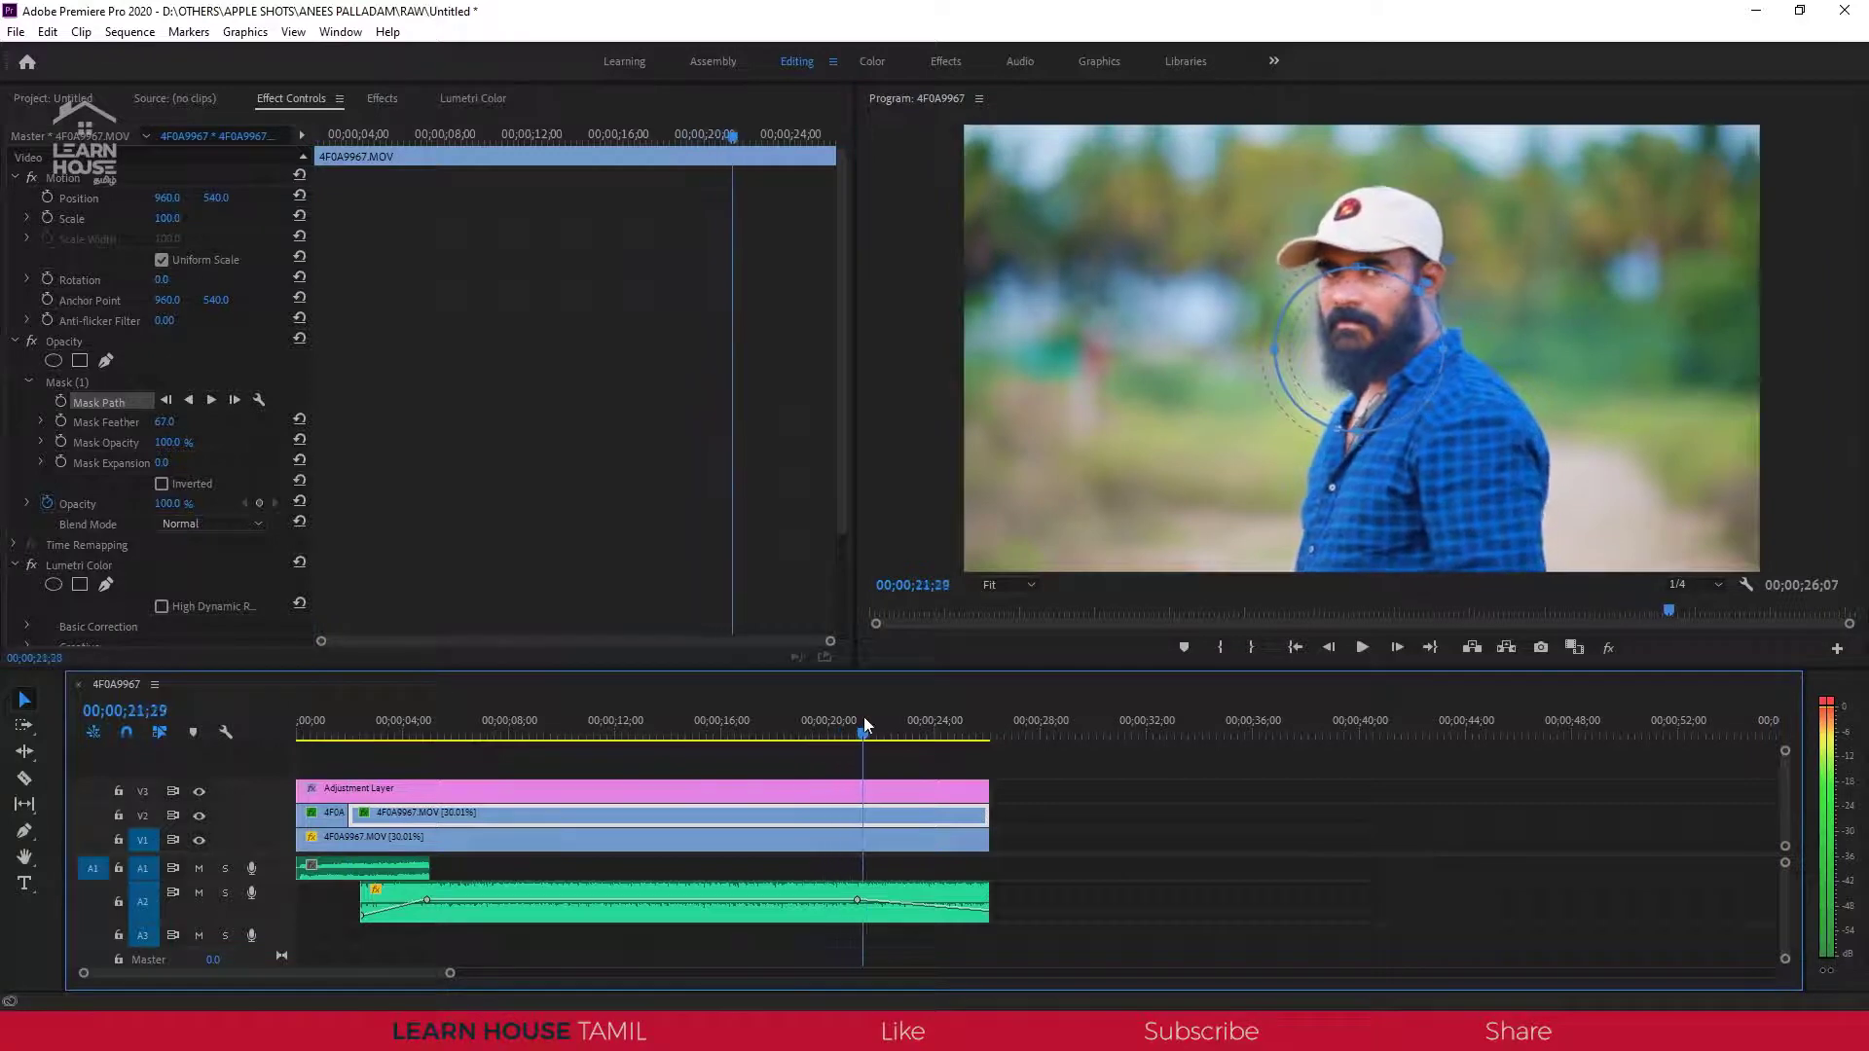
Razor-cut the V2 portrait clip at 00;00;20;59.
key("c")
left_click(857, 815)
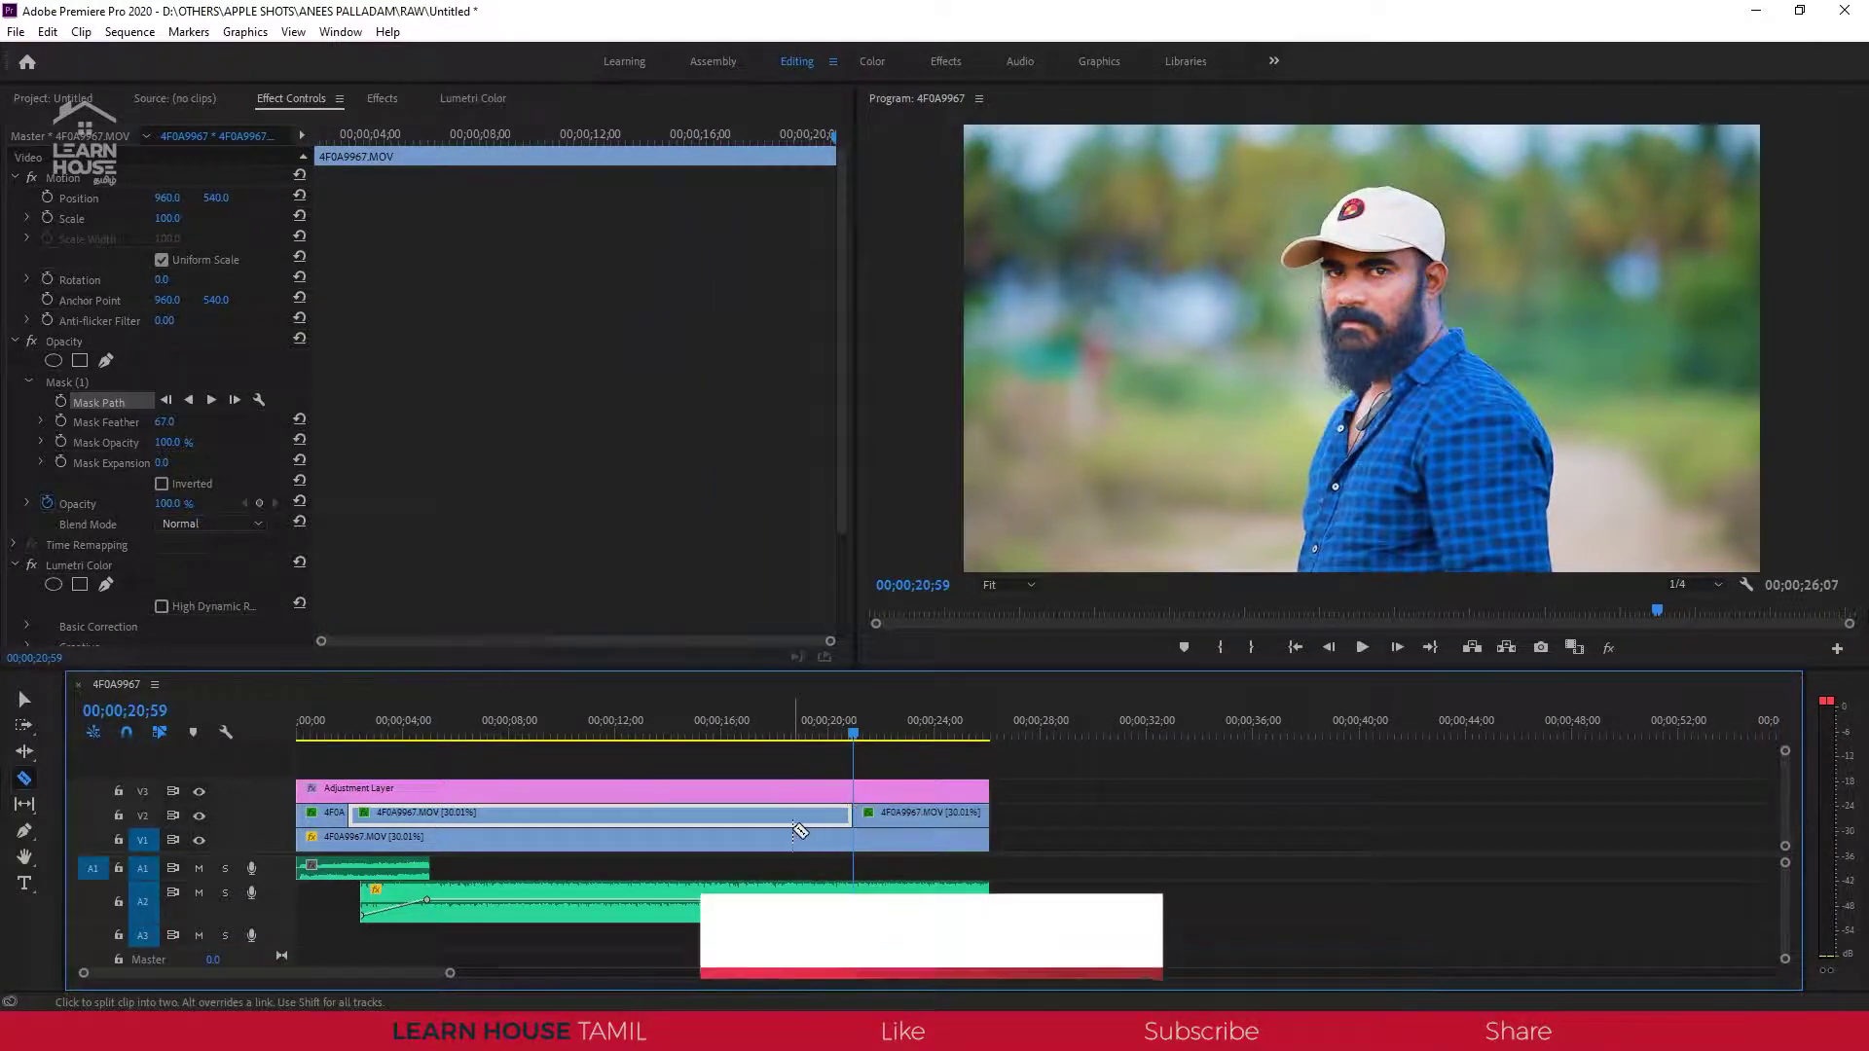
key("v")
Track the face mask forward from 00;00;01;59 and play the sequence back to review it.
left_click_drag(443, 734, 348, 730)
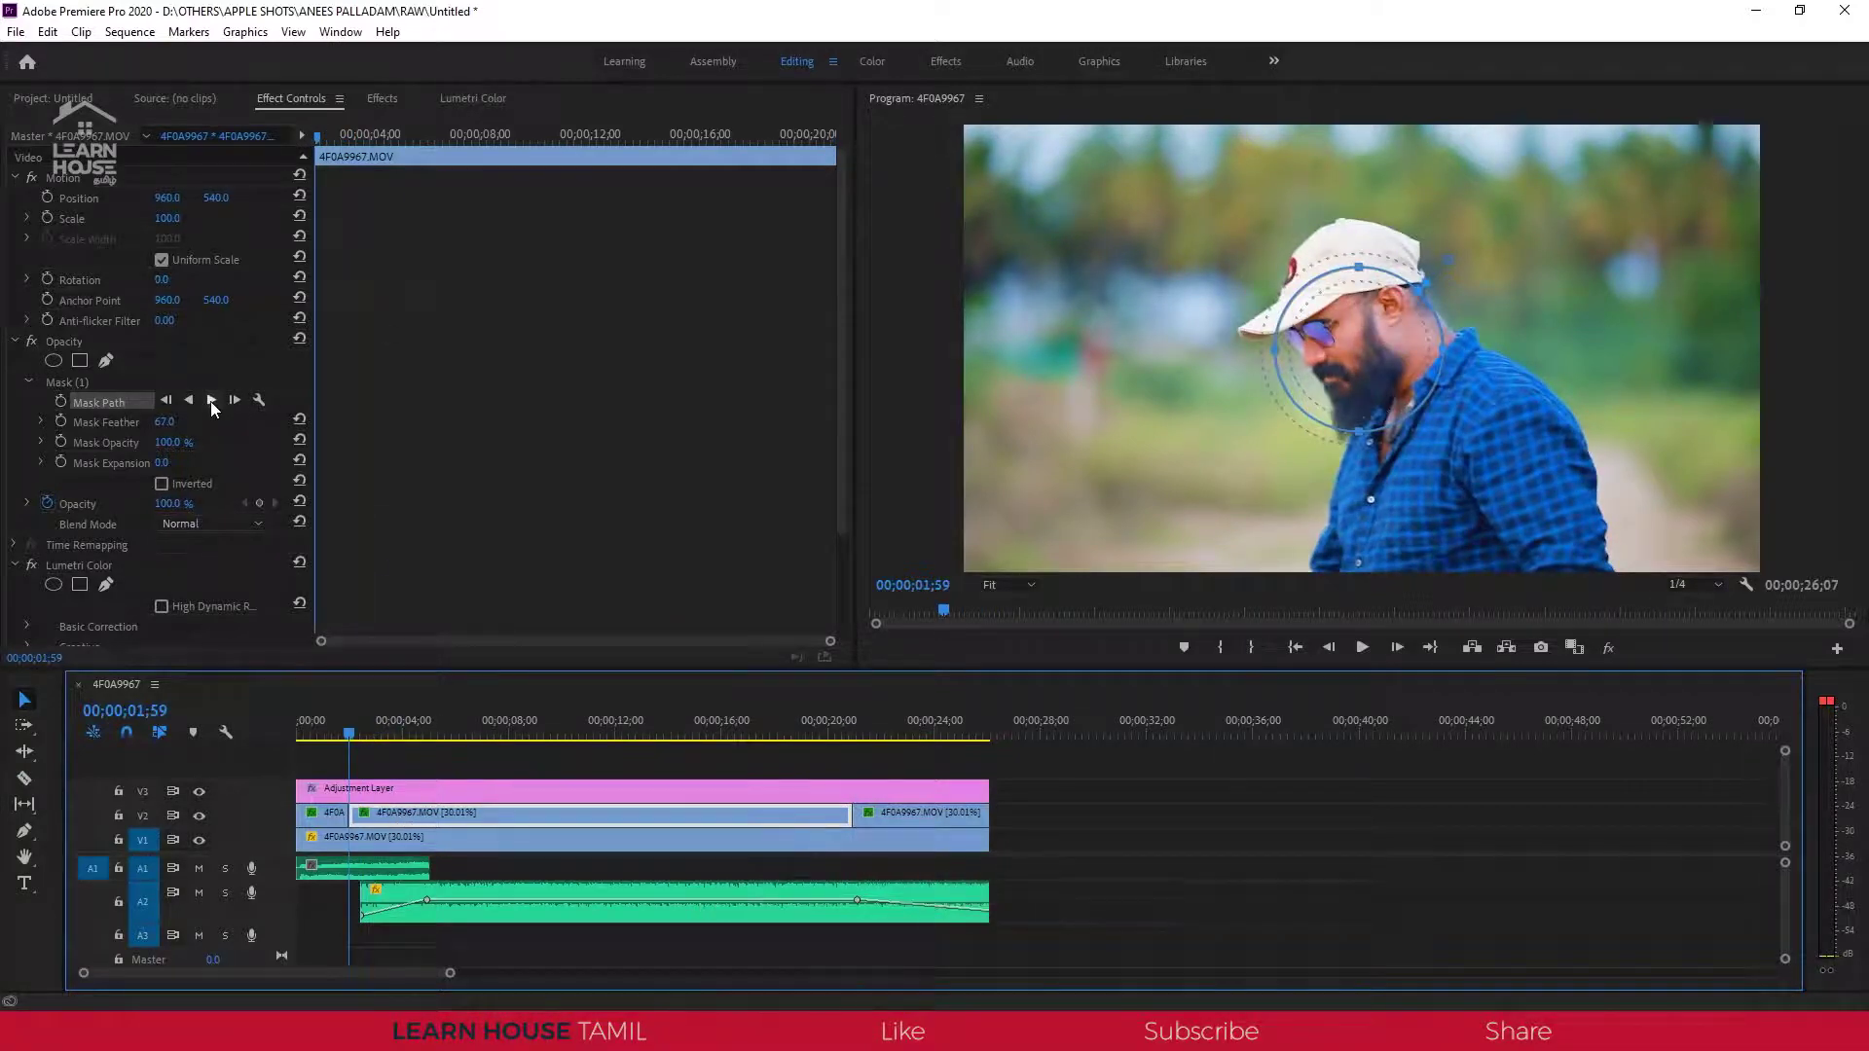
left_click(211, 401)
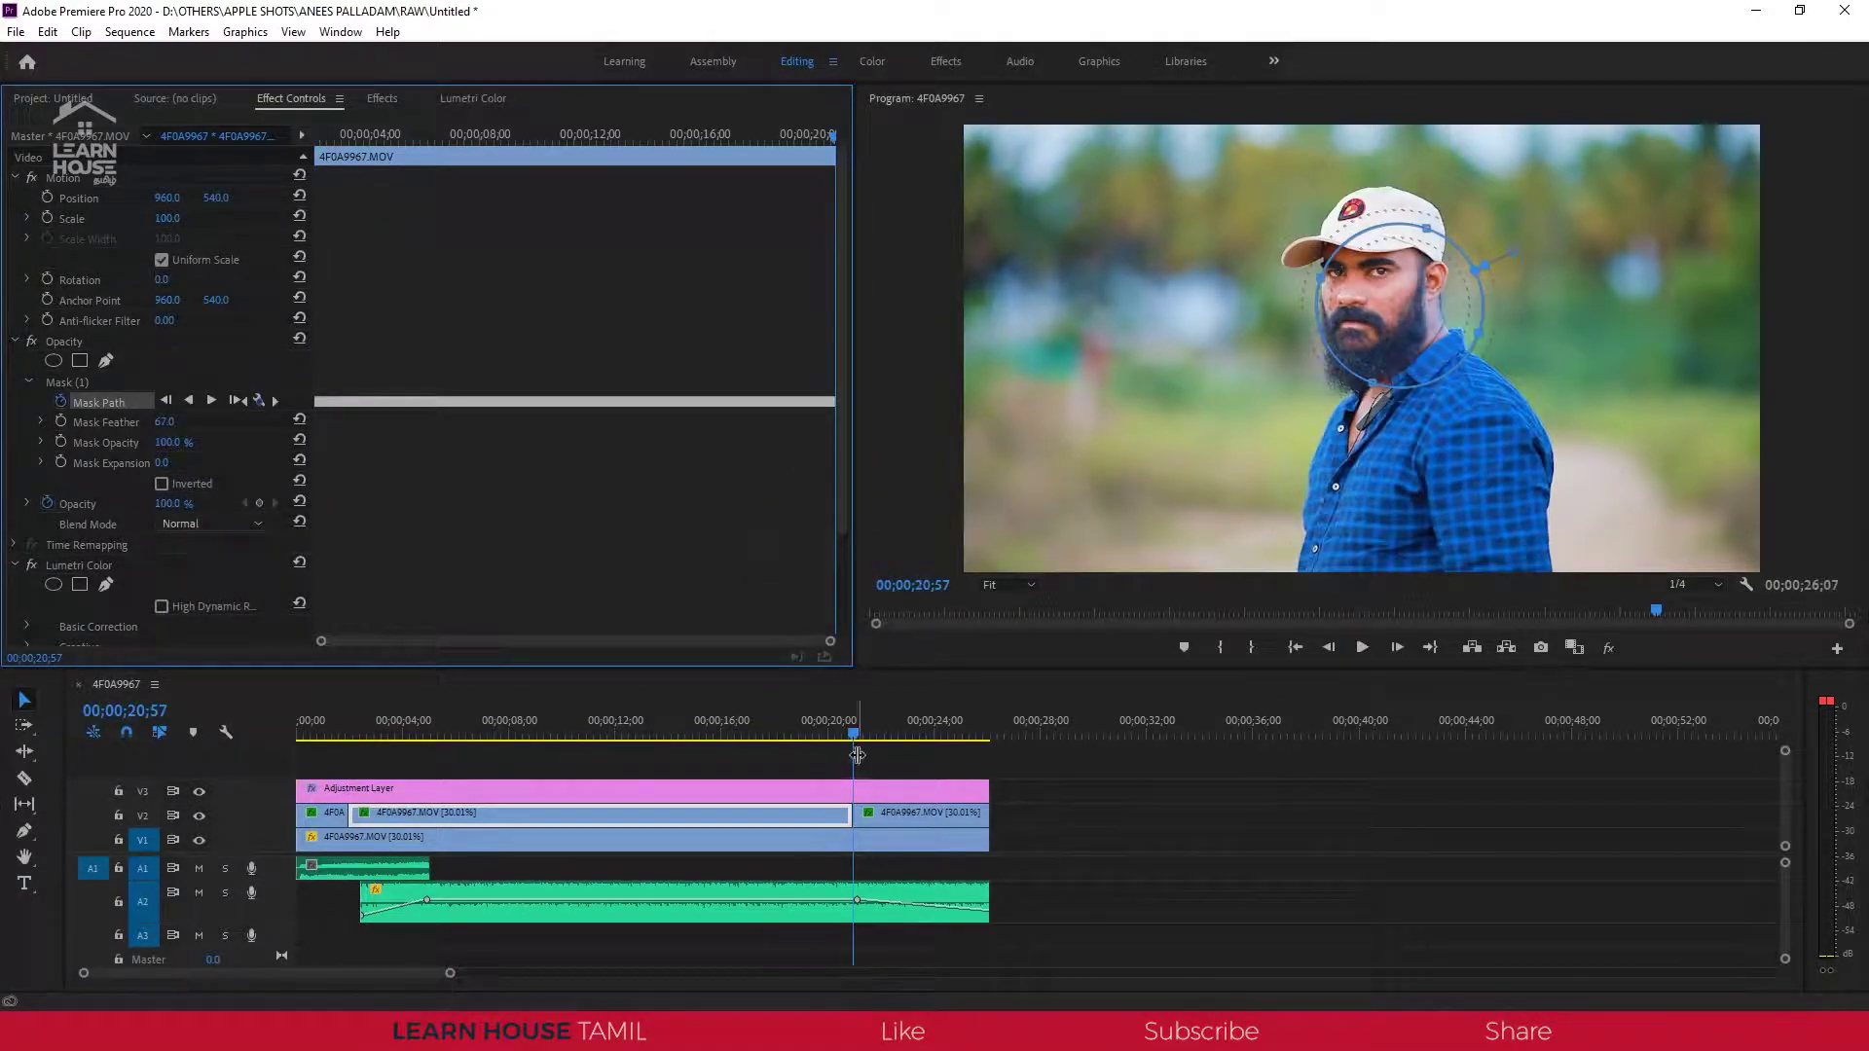
mouse_move(855, 733)
left_mouse_down()
mouse_move(440, 800)
mouse_move(389, 798)
mouse_move(353, 739)
left_mouse_up()
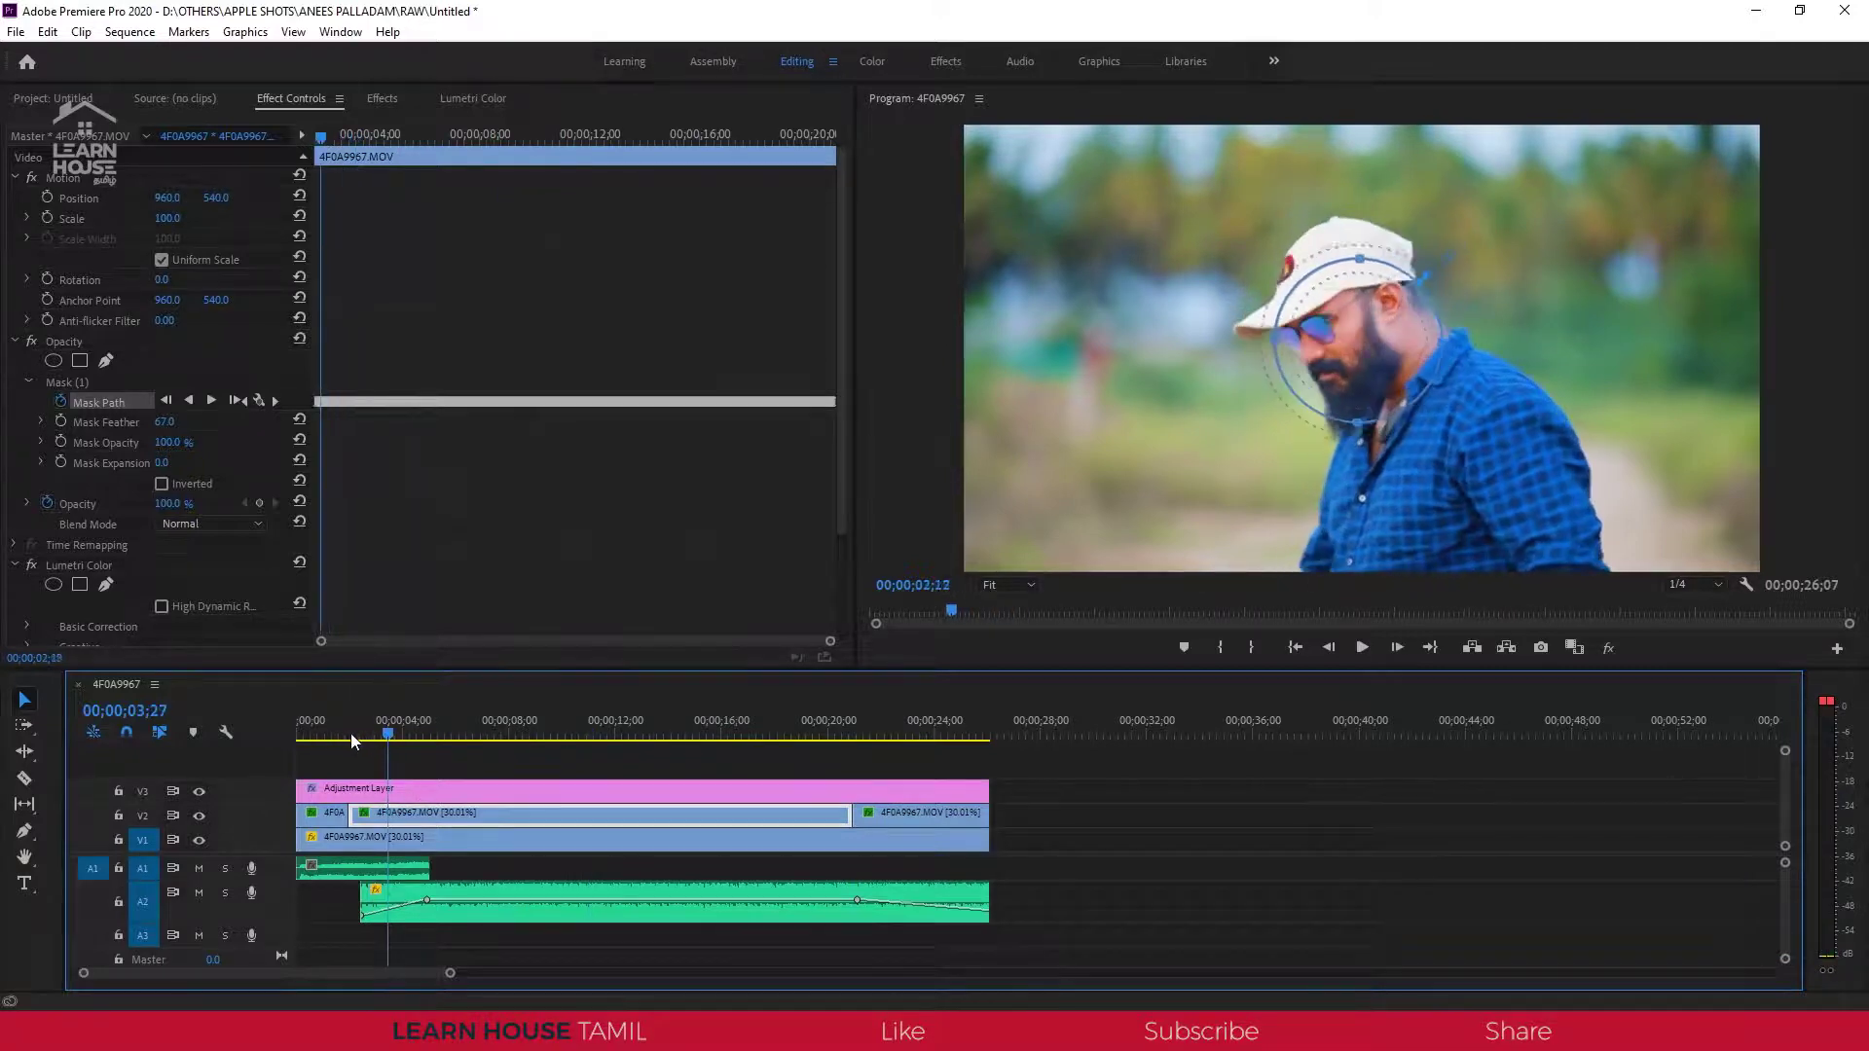
key("space")
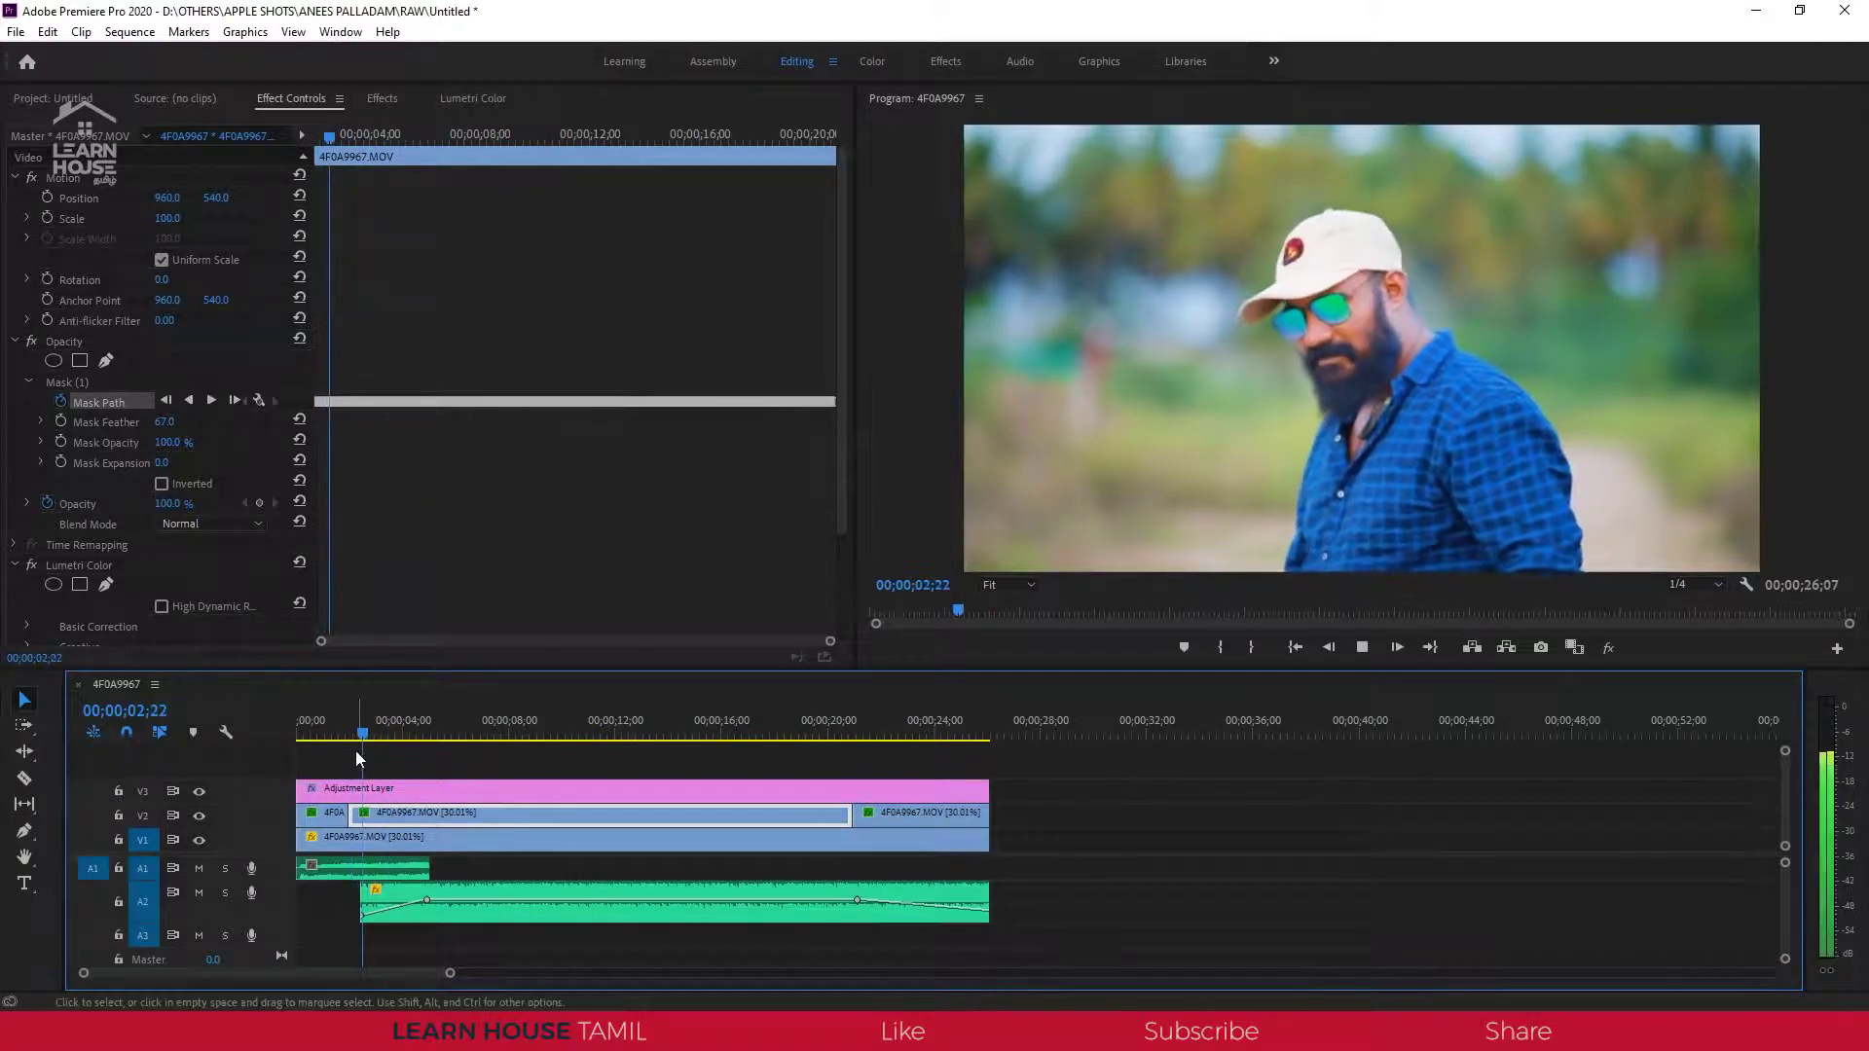
key("space")
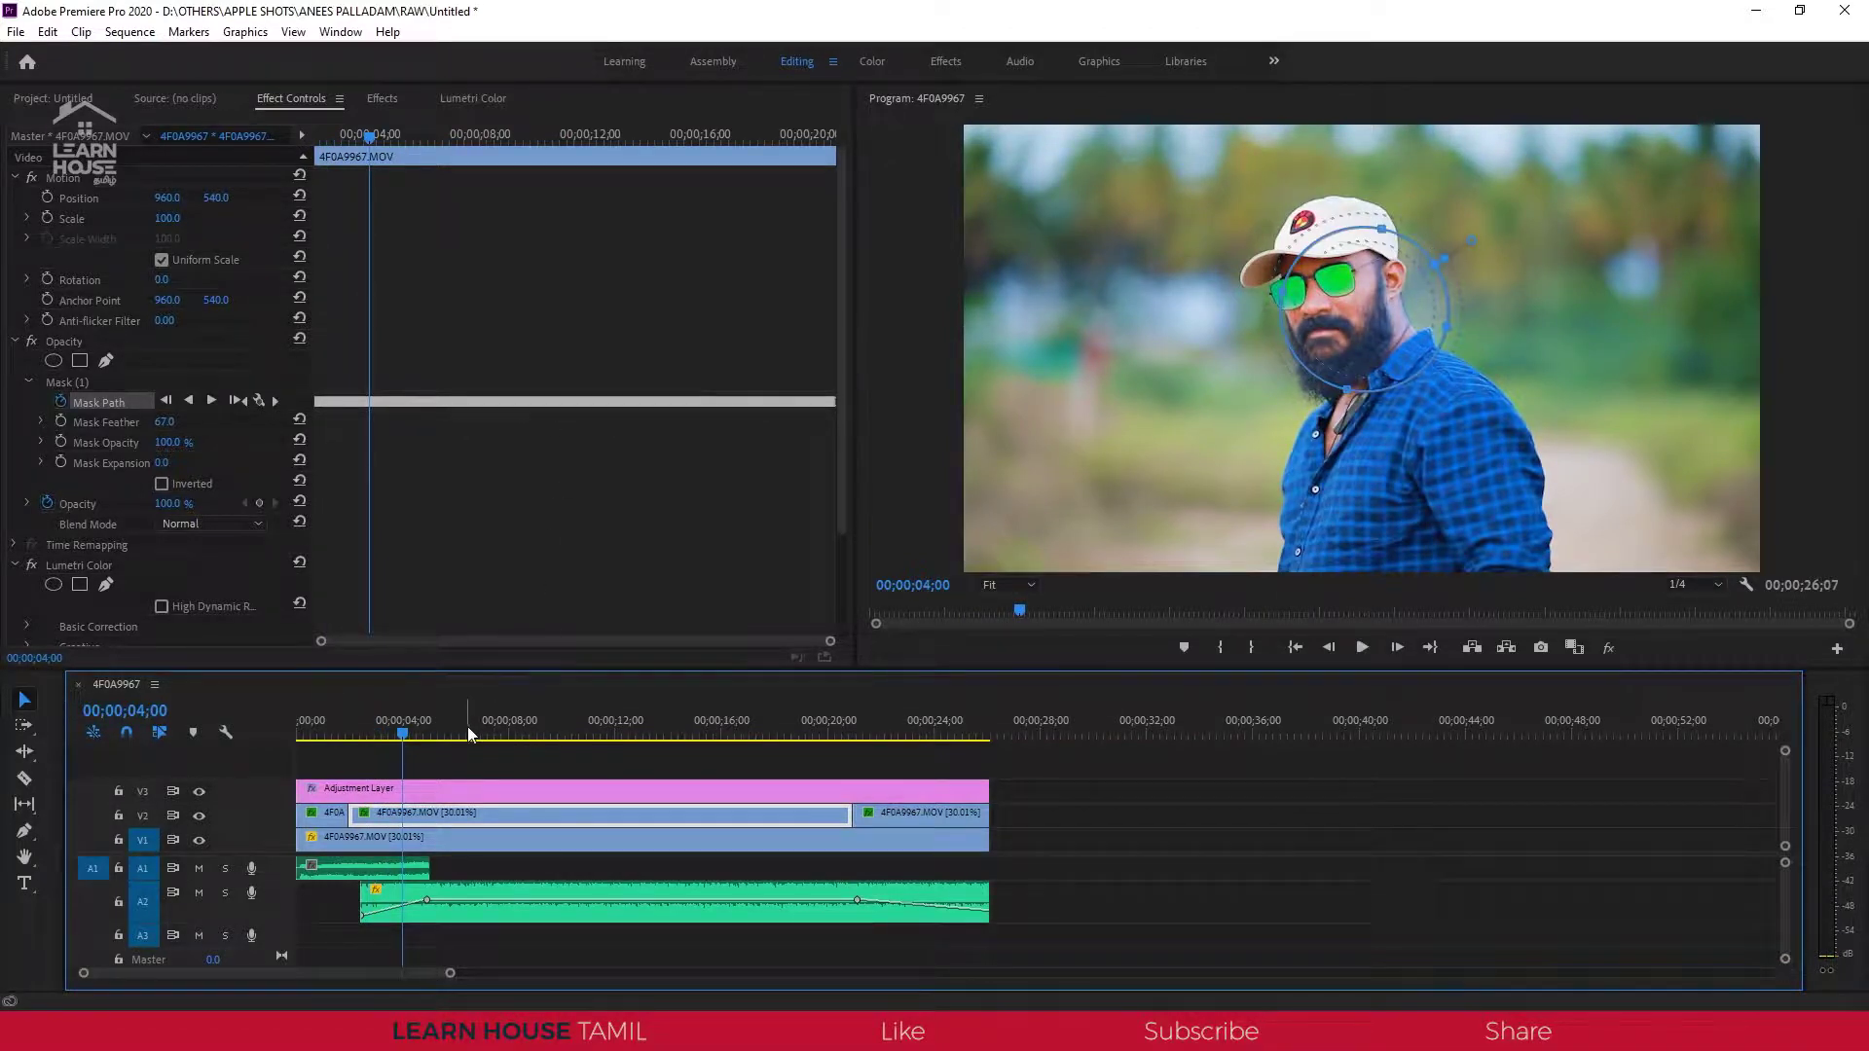
Enable Mask Path keyframing at 00;00;01;59 and move to about 00;00;03;49.
key("Up")
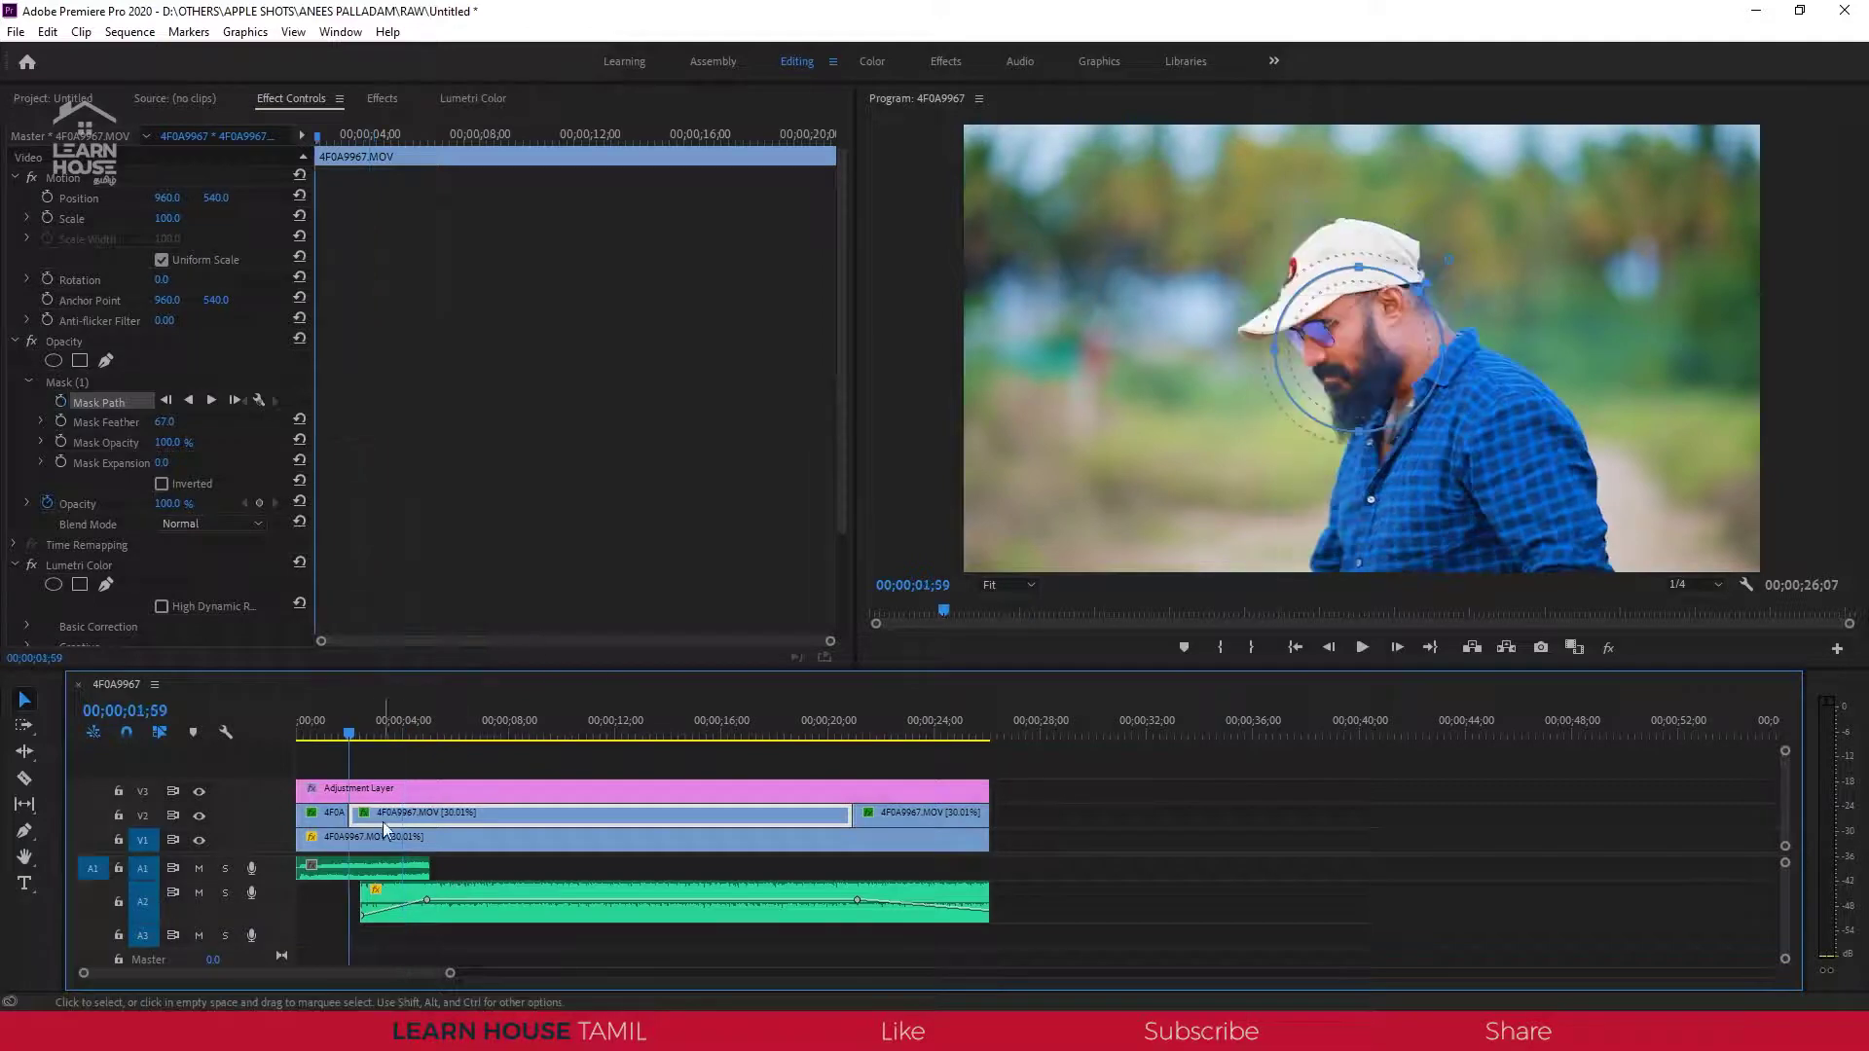
left_click(61, 401)
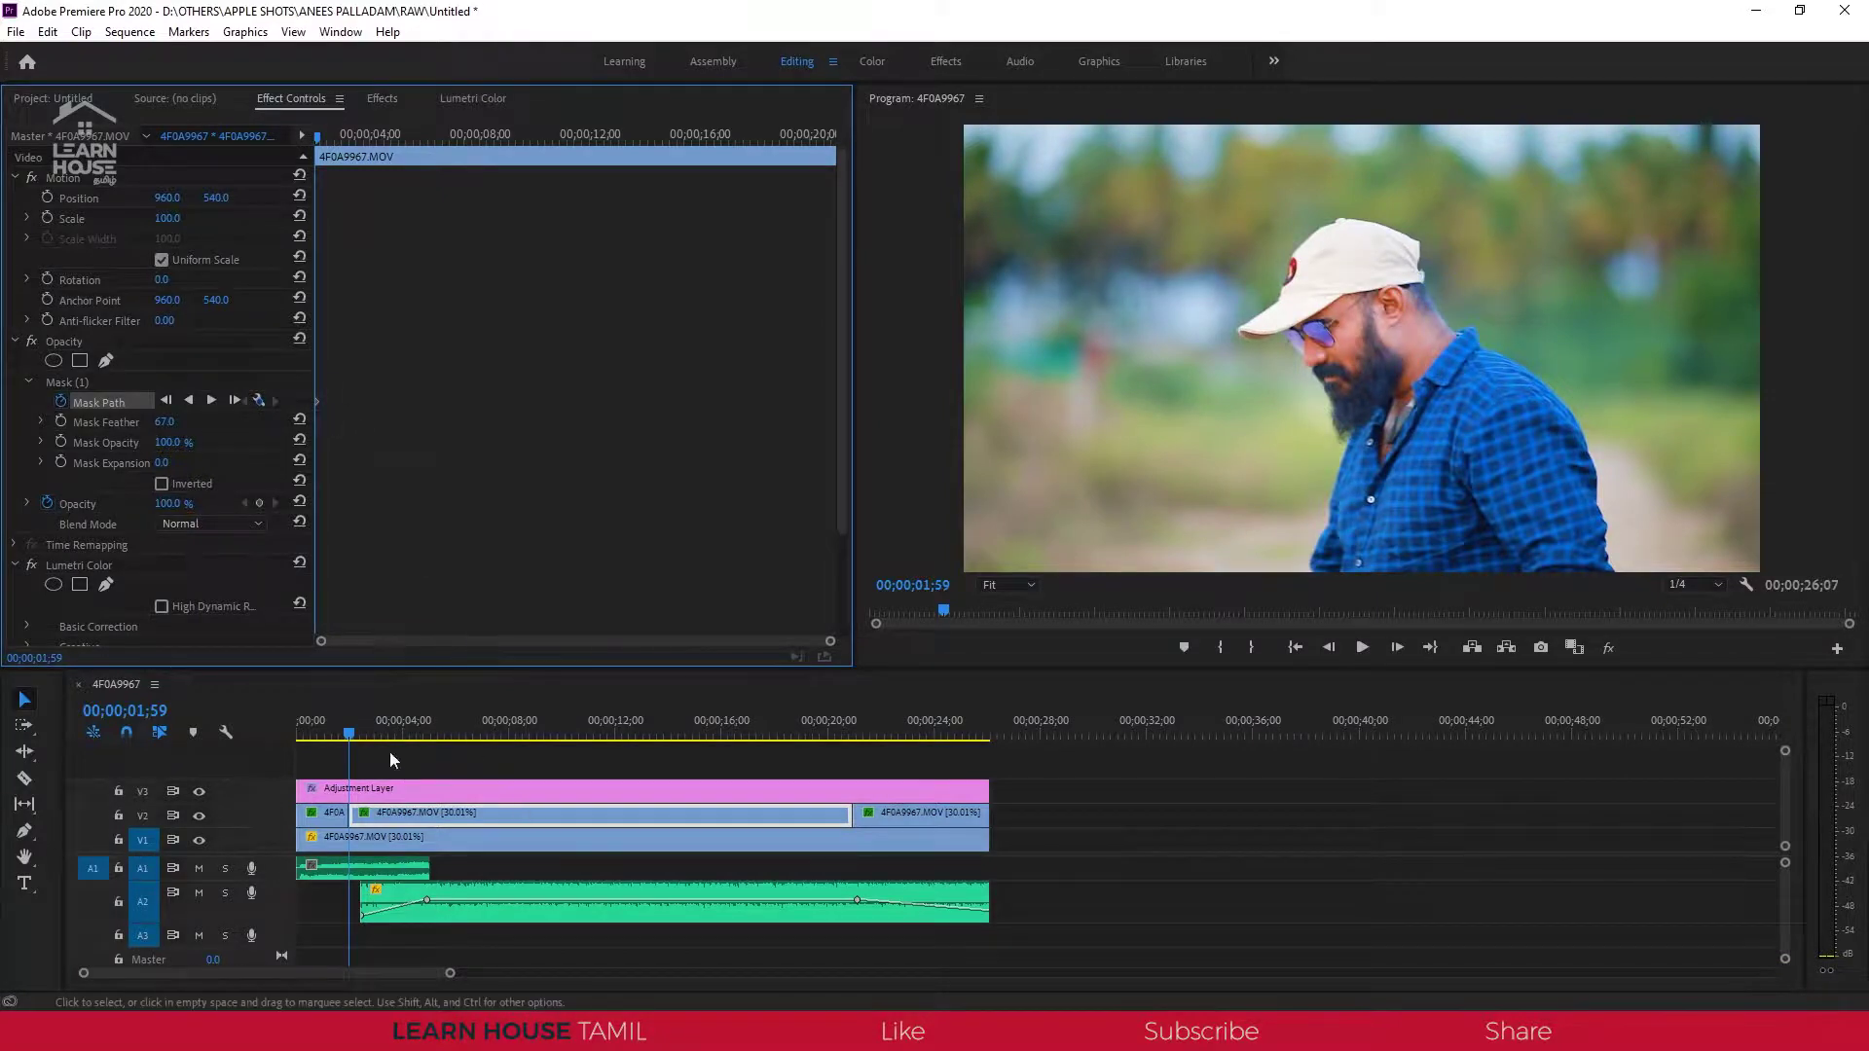
left_click_drag(353, 732, 402, 732)
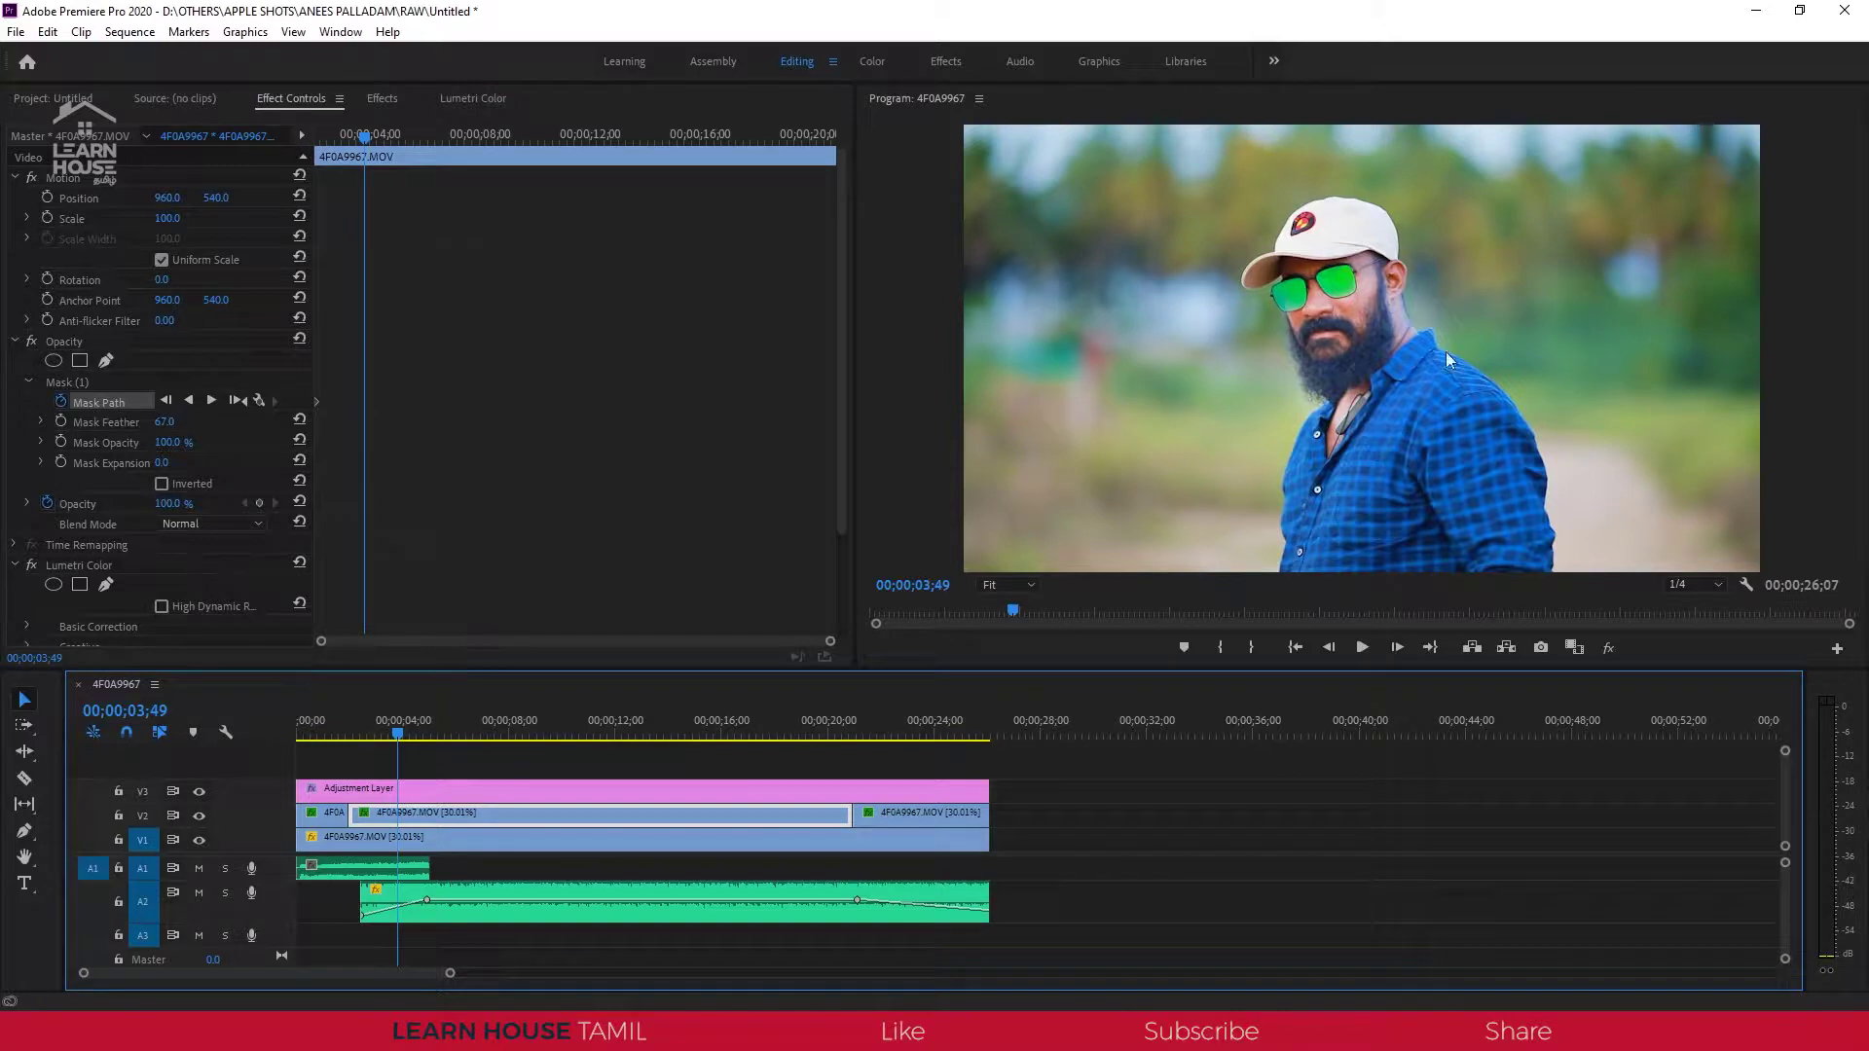
Drag the ellipse mask onto the face at 00;00;03;49 and 00;00;10;11 to add Mask Path keyframes.
left_click(103, 421)
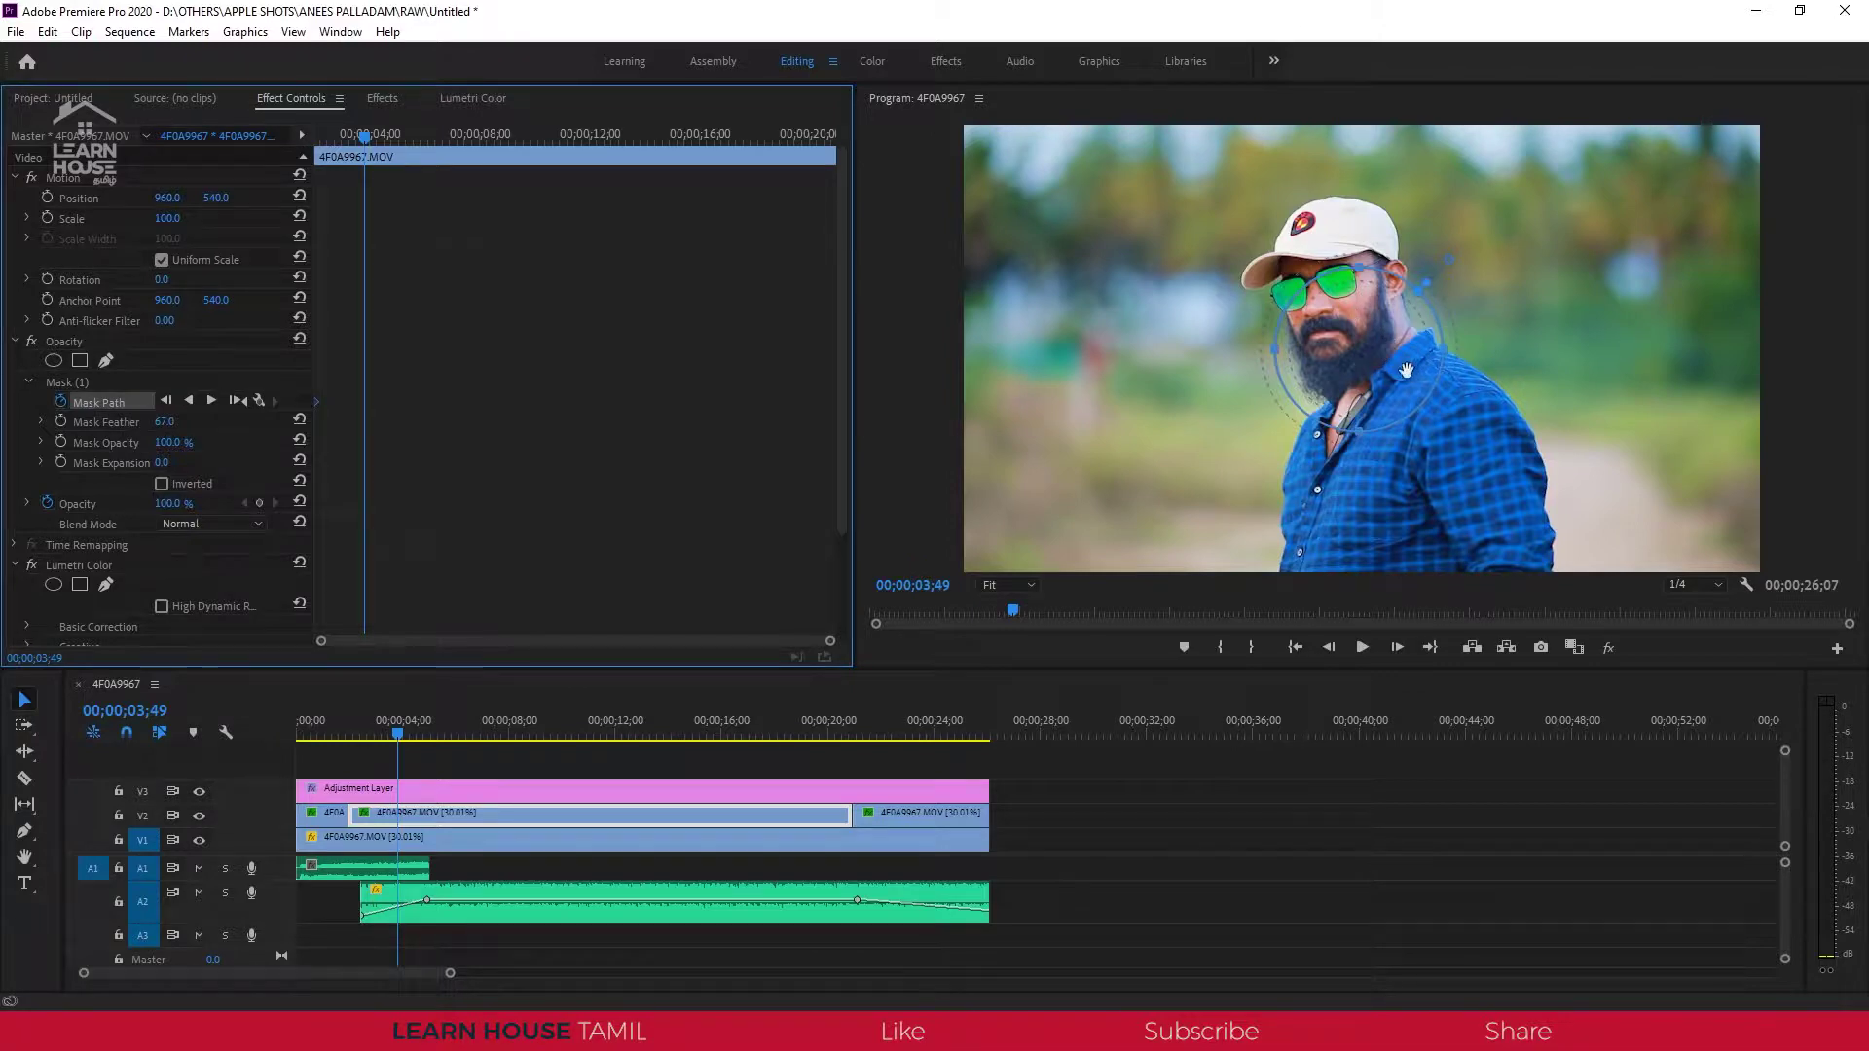
left_click_drag(1378, 352, 1353, 317)
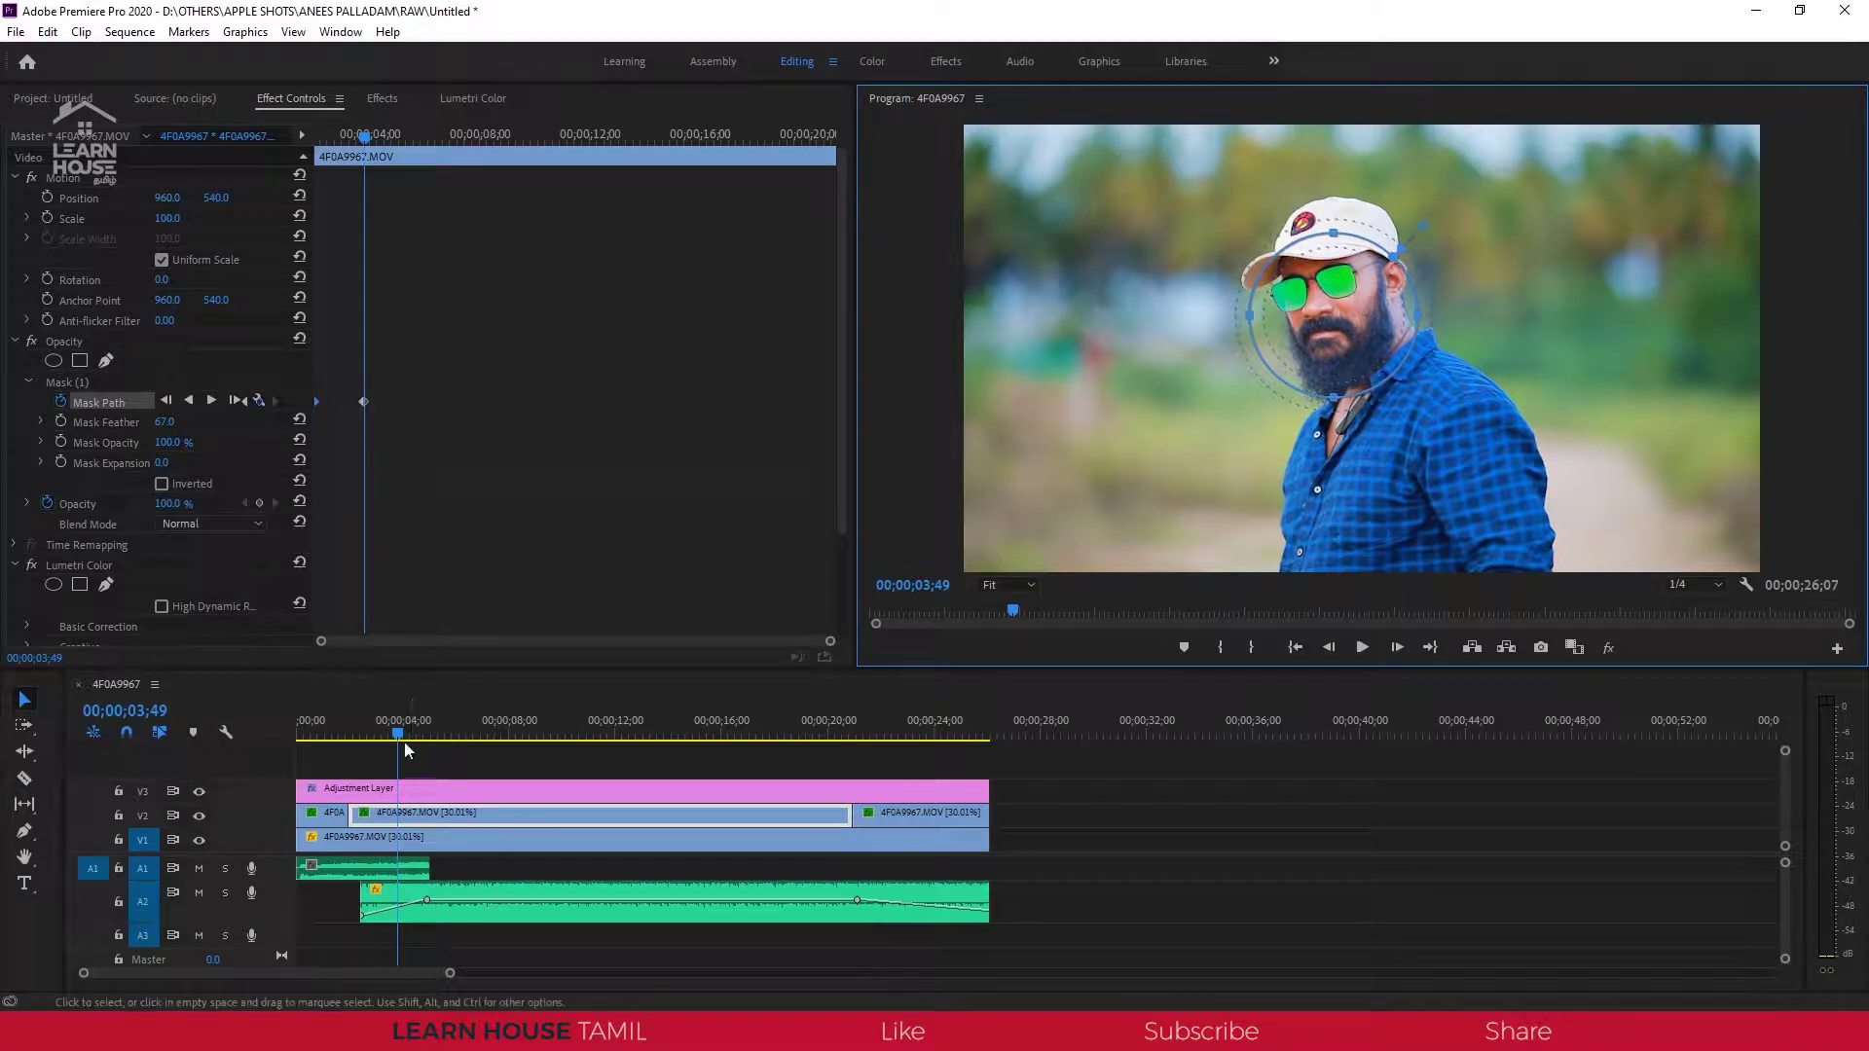
left_click_drag(399, 732, 568, 720)
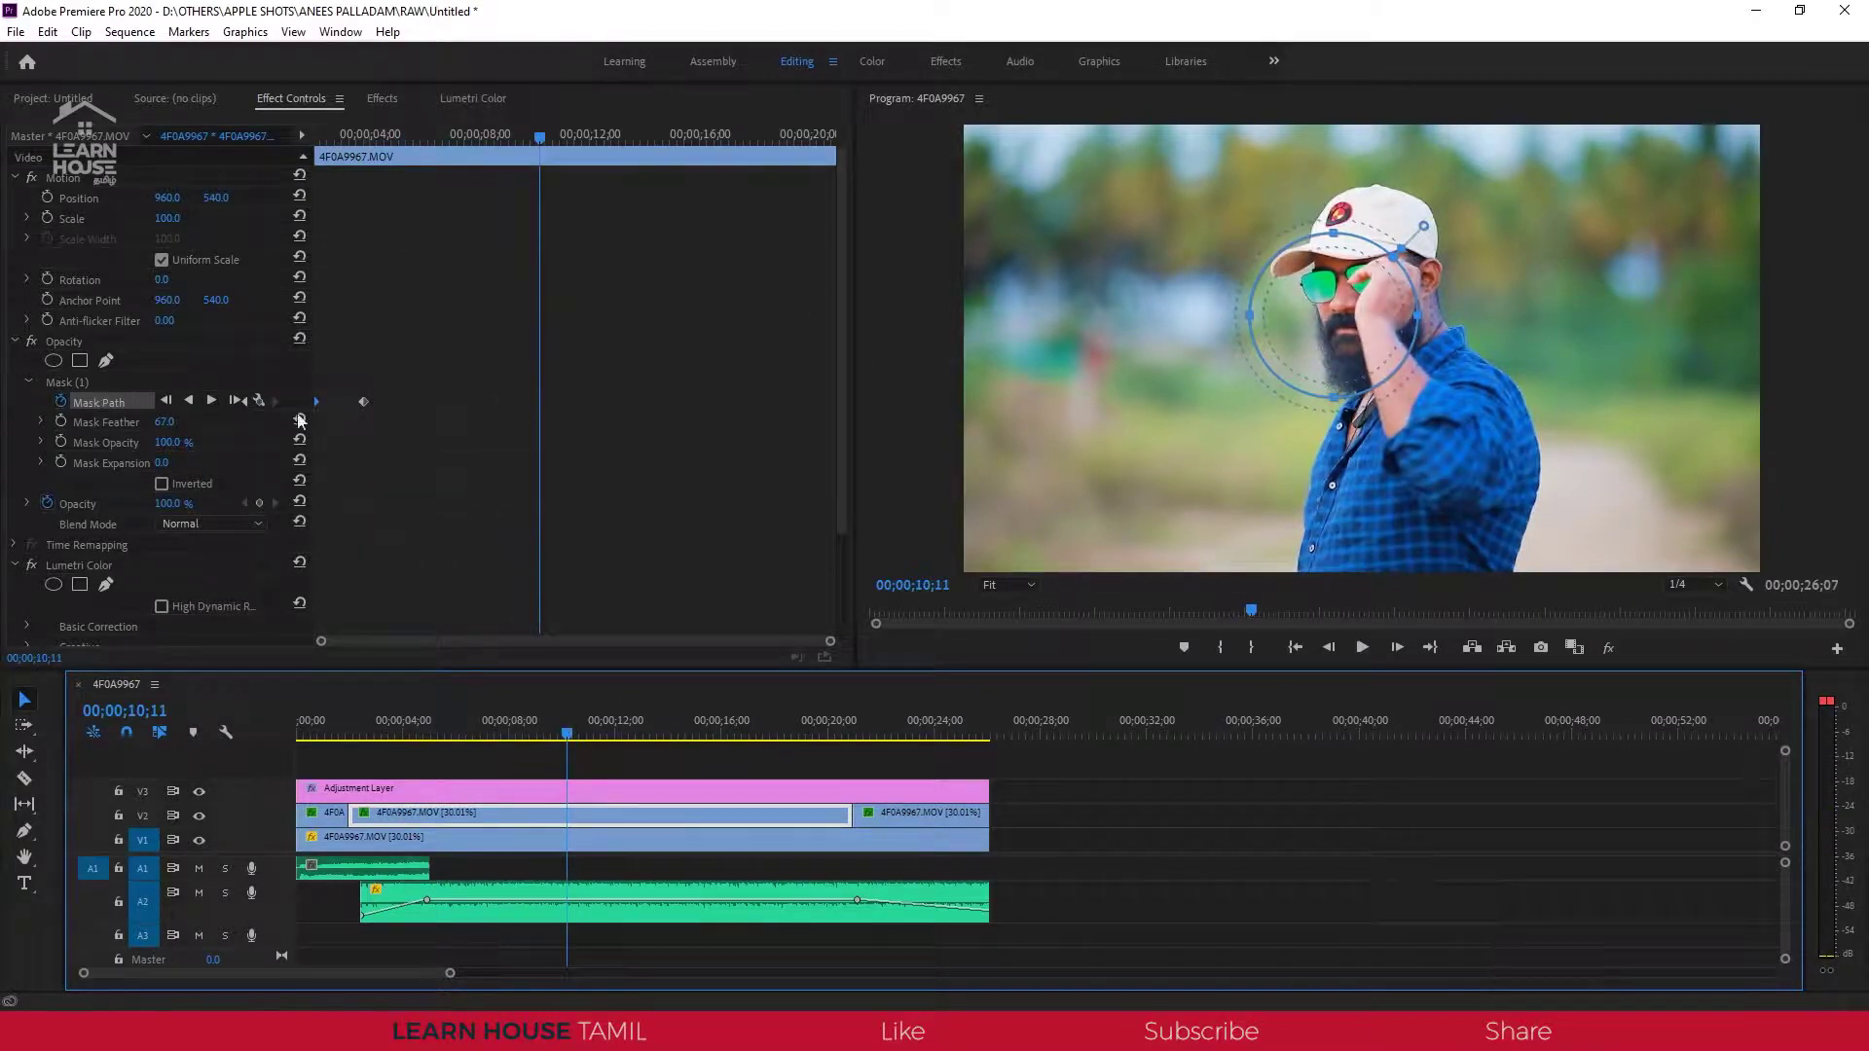
left_click_drag(1309, 318, 1368, 308)
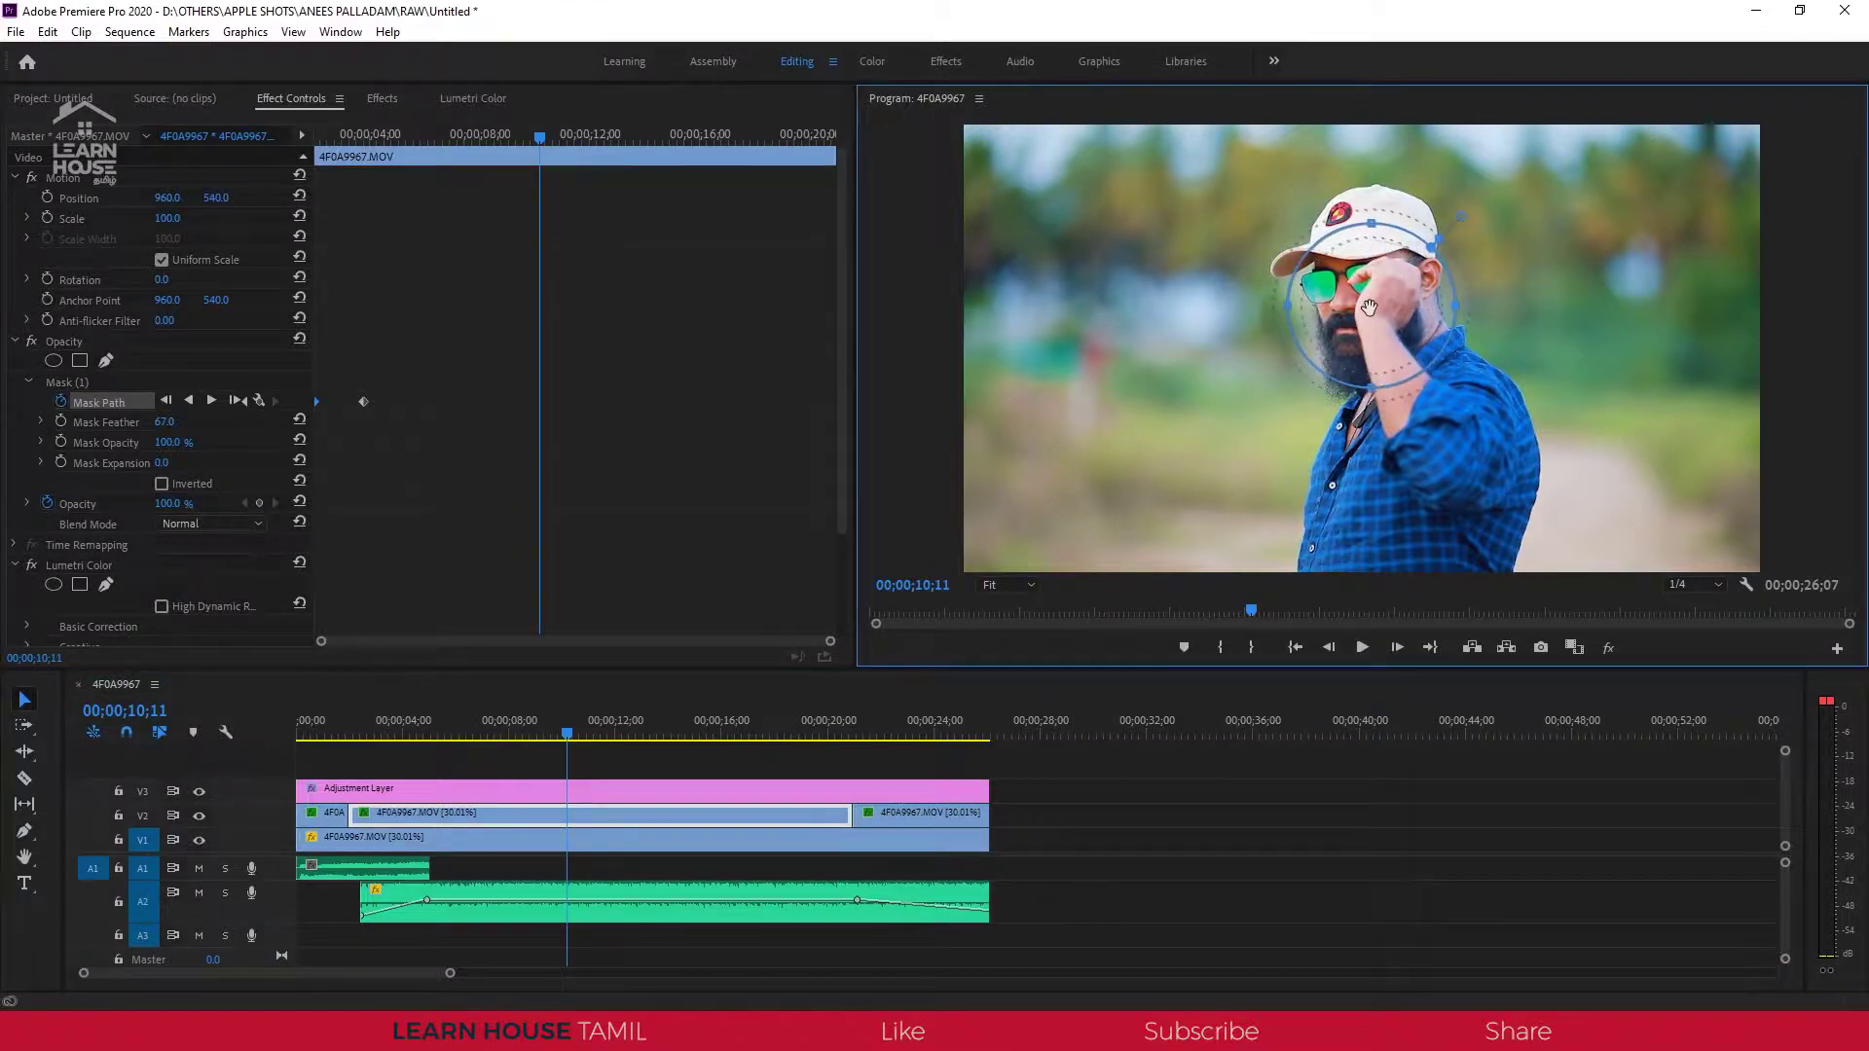
left_click_drag(564, 737, 737, 733)
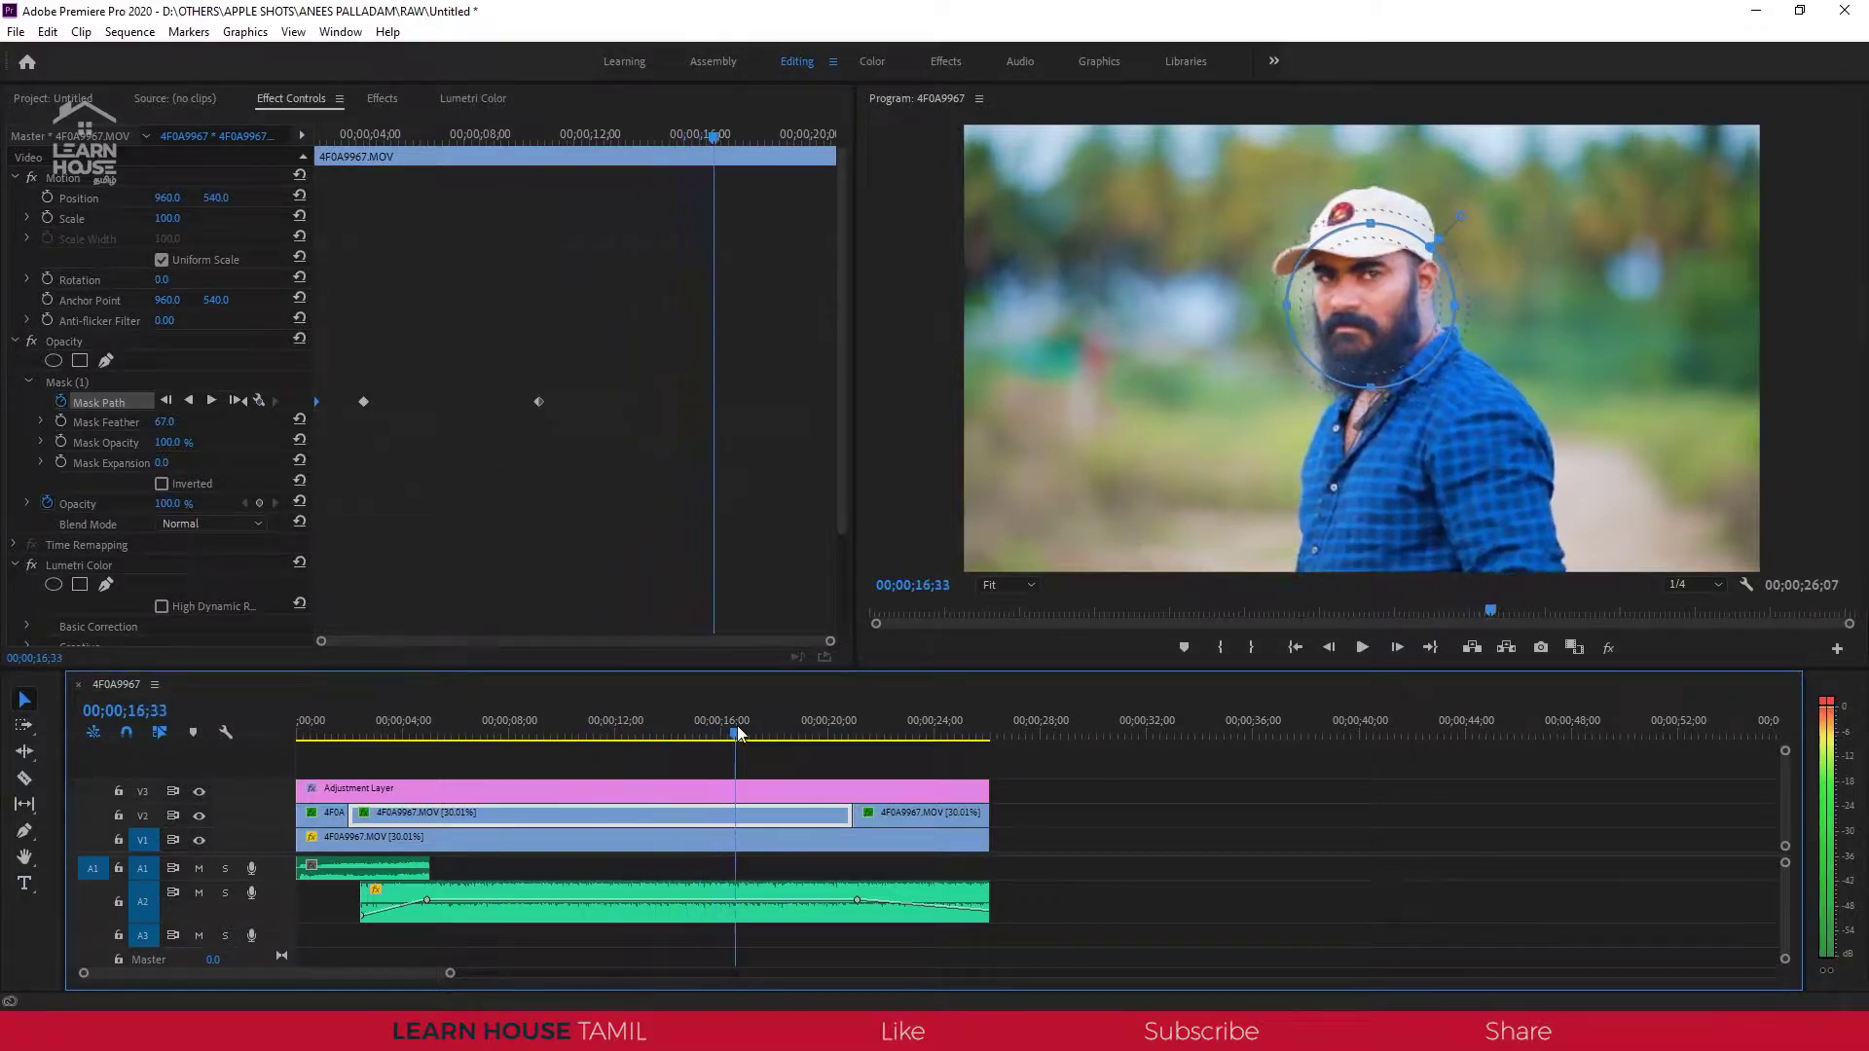
left_click_drag(737, 733, 853, 731)
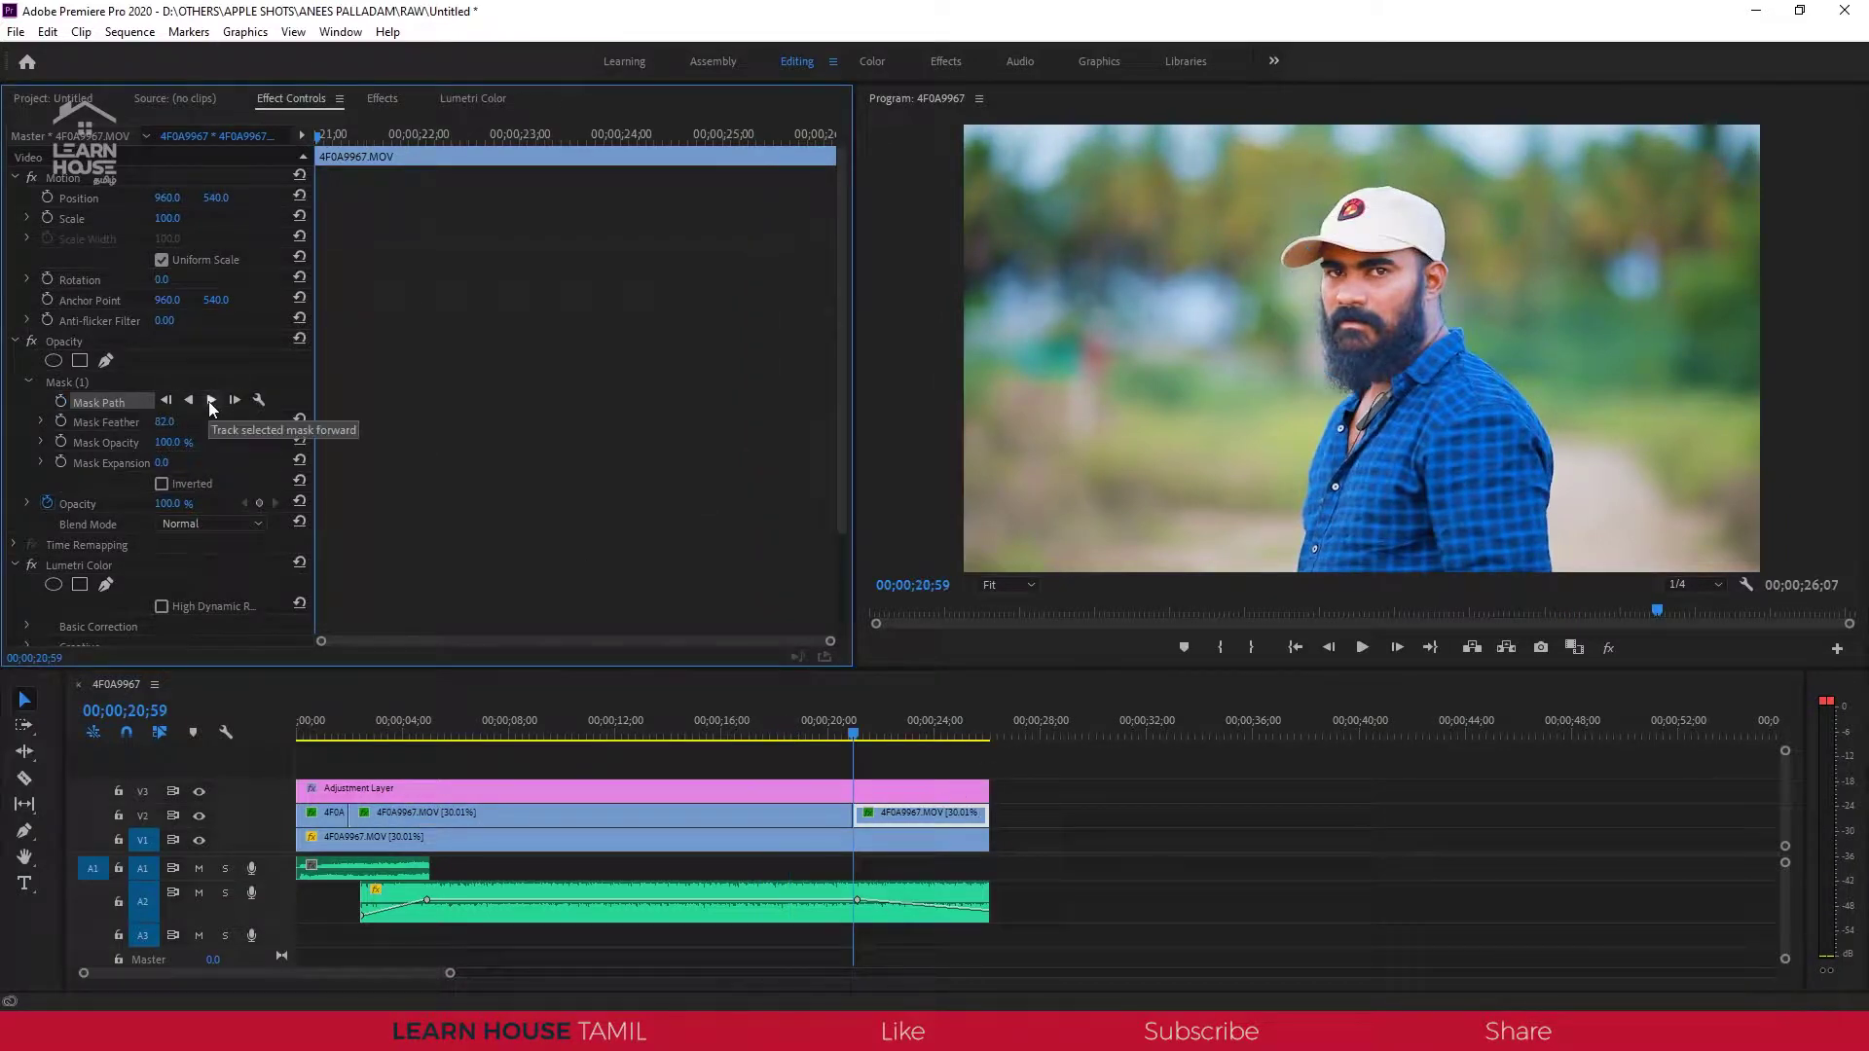
Razor-cut the V2 portrait clip again near 00;00;24;00.
left_click(887, 735)
left_click_drag(888, 740, 934, 752)
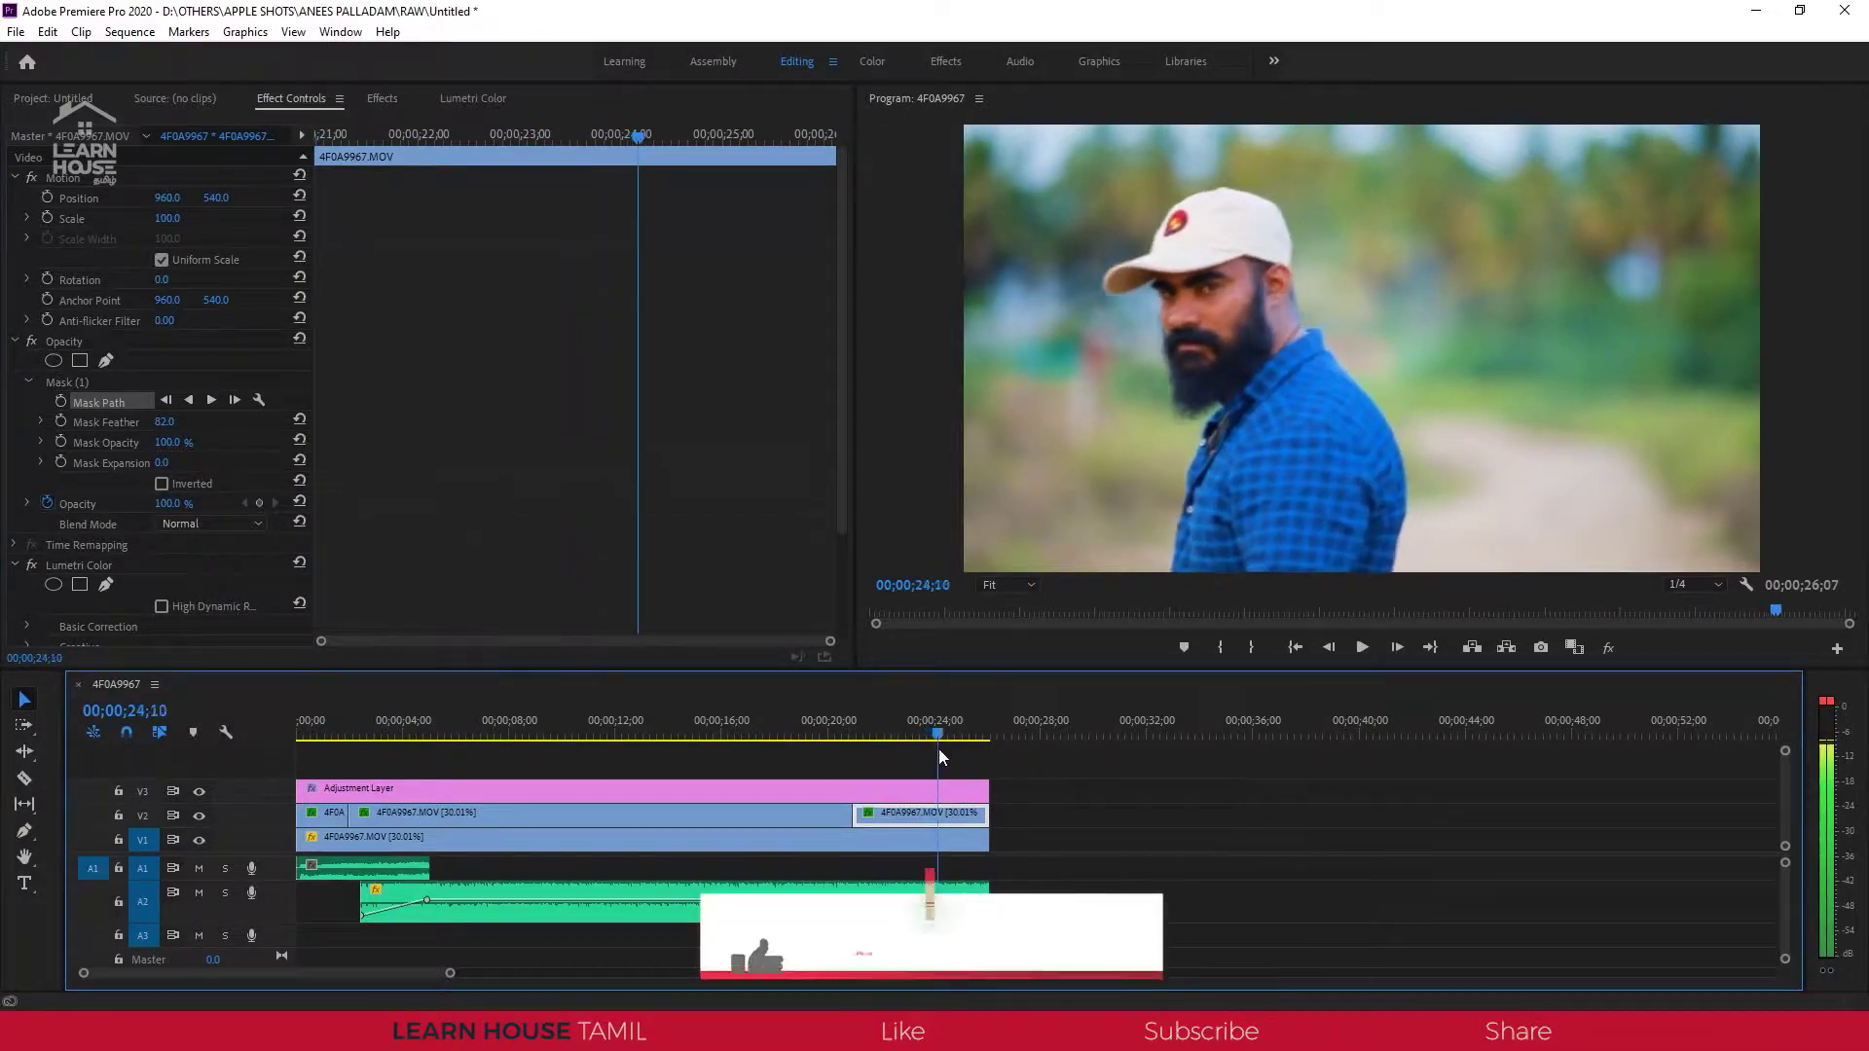
key("c")
left_click(942, 816)
key("v")
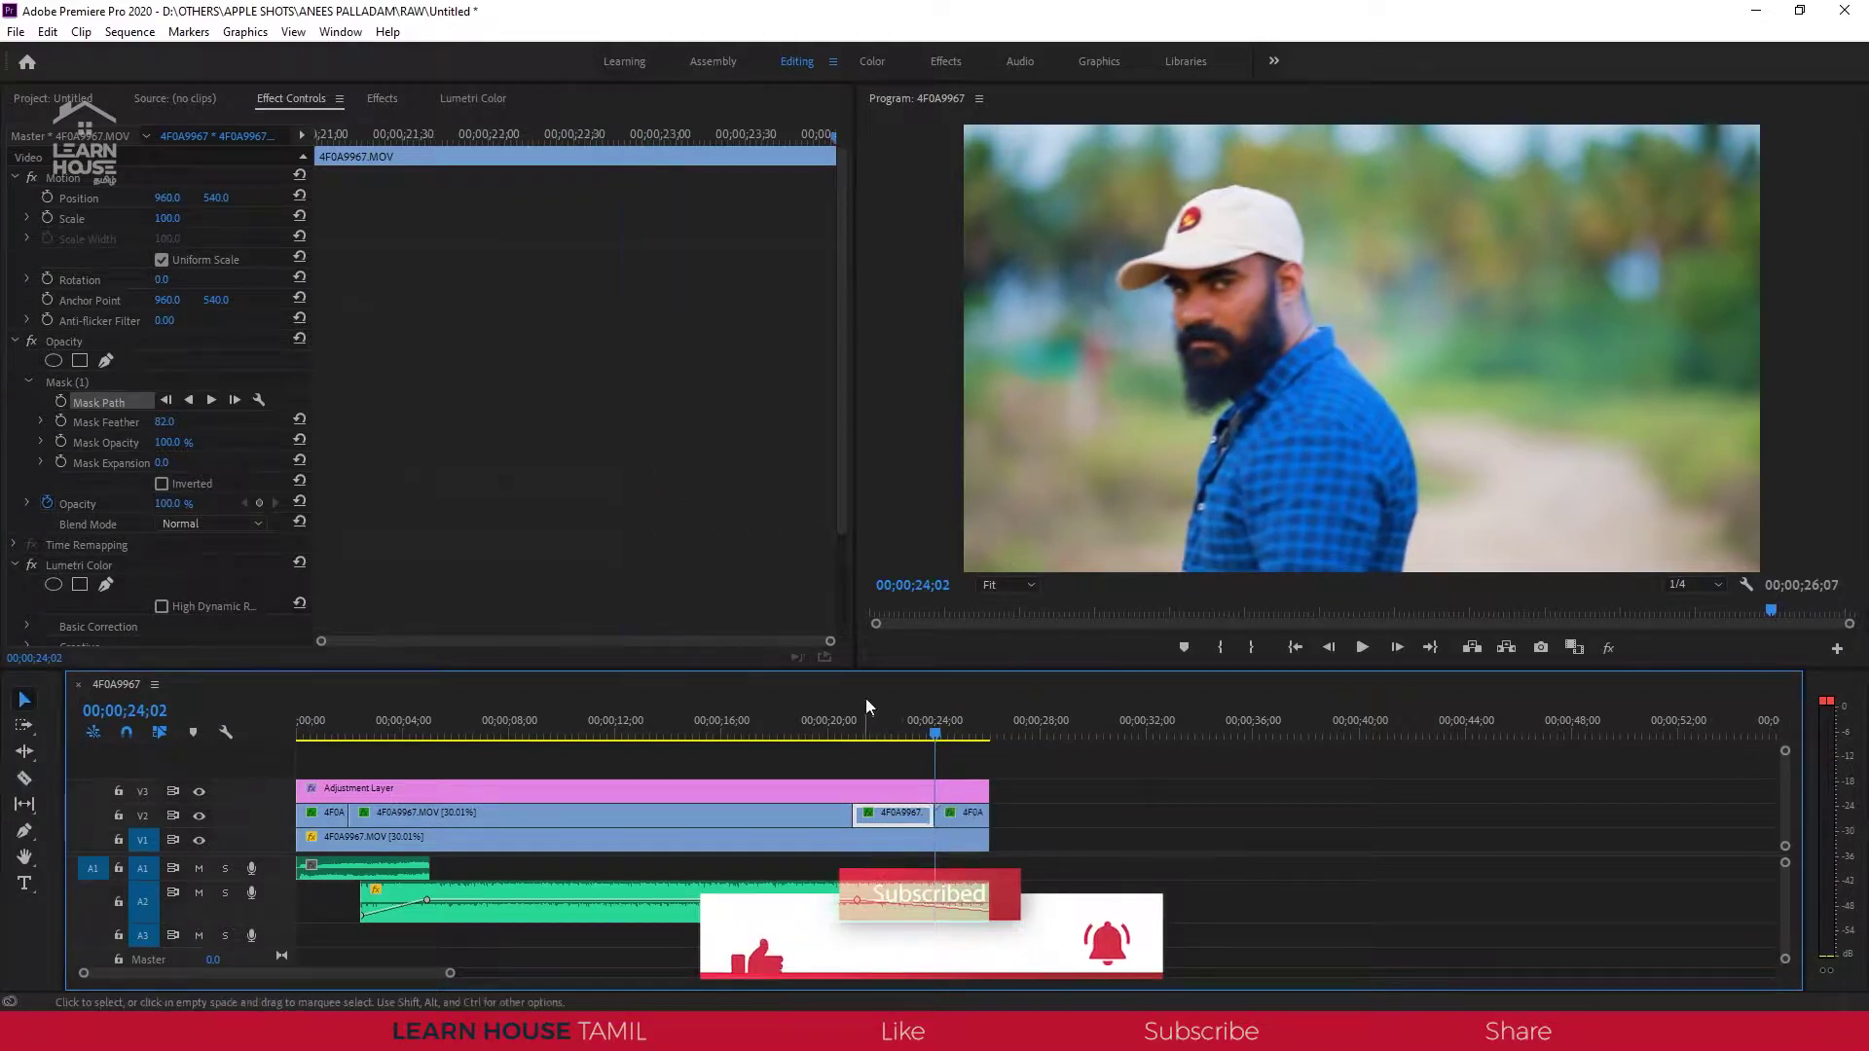
Track the face mask forward through the middle clip from 00;00;20;59.
left_click_drag(872, 741, 872, 745)
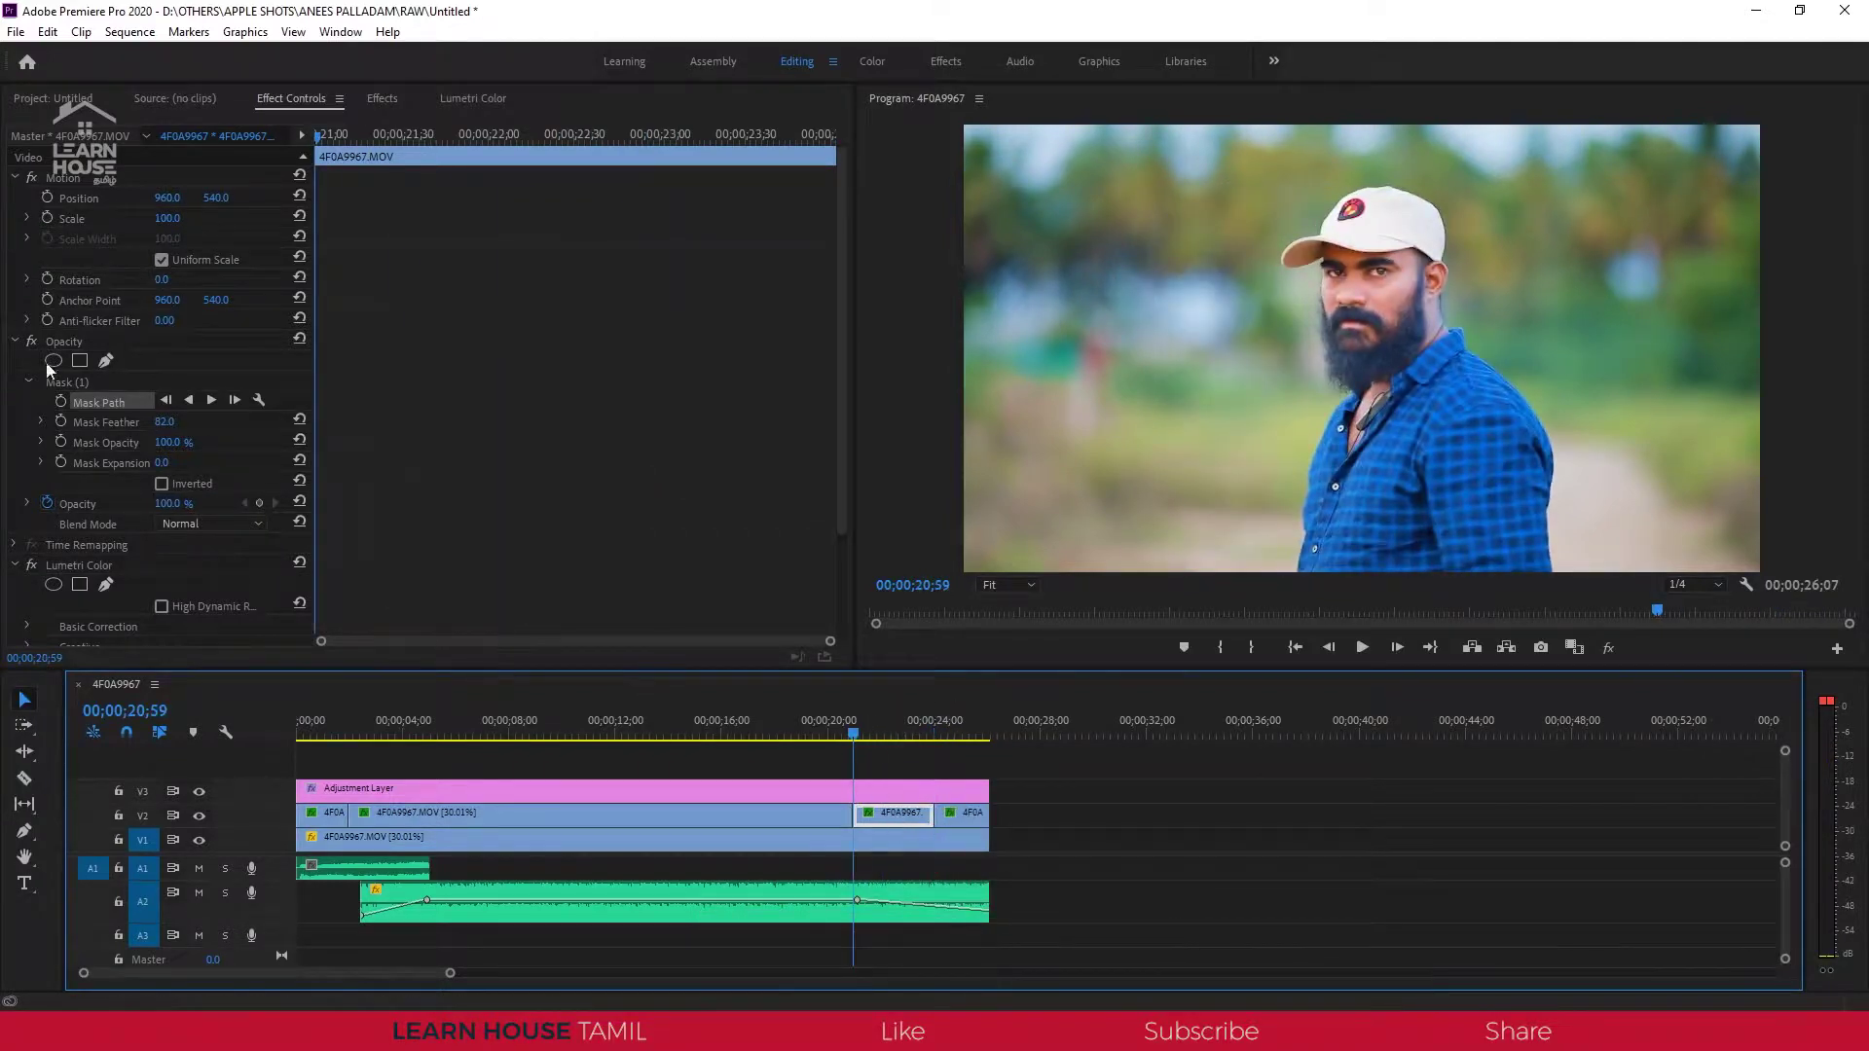
left_click(105, 403)
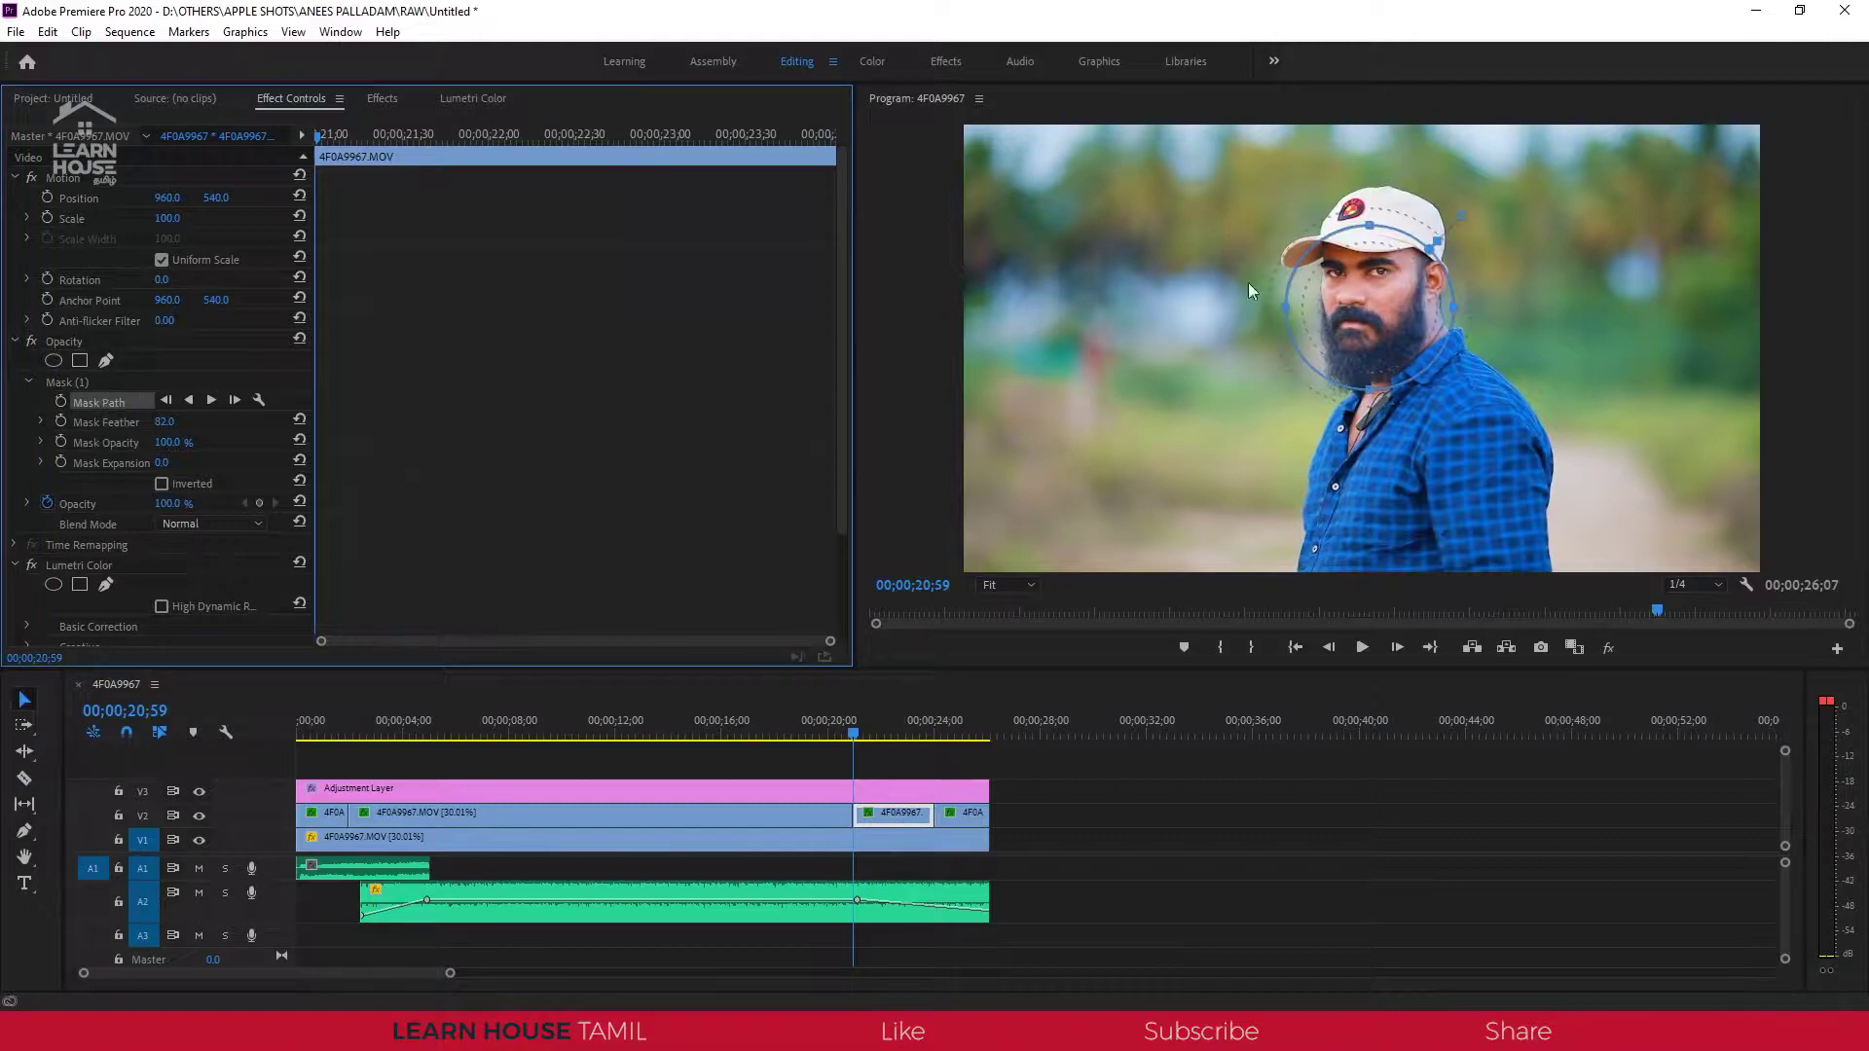
left_click(214, 401)
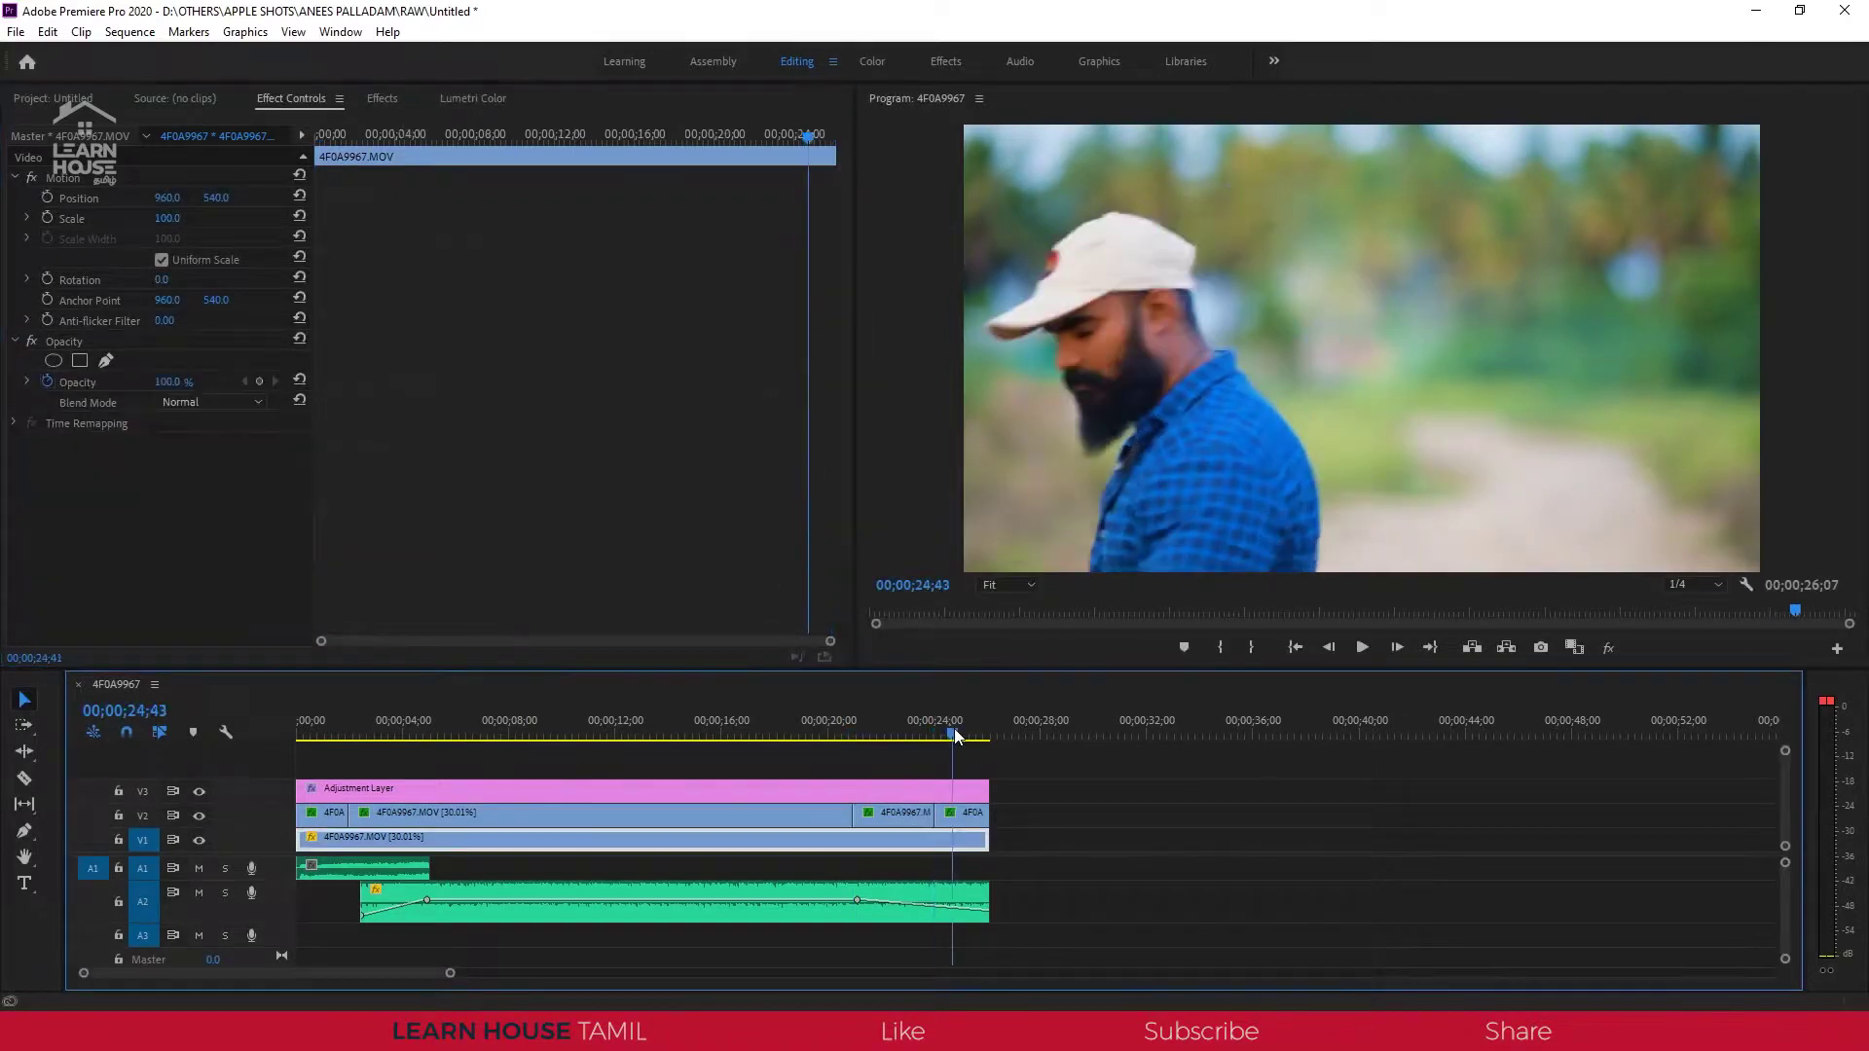
Move the last clip's mask onto the man's face and track it forward.
left_click(949, 812)
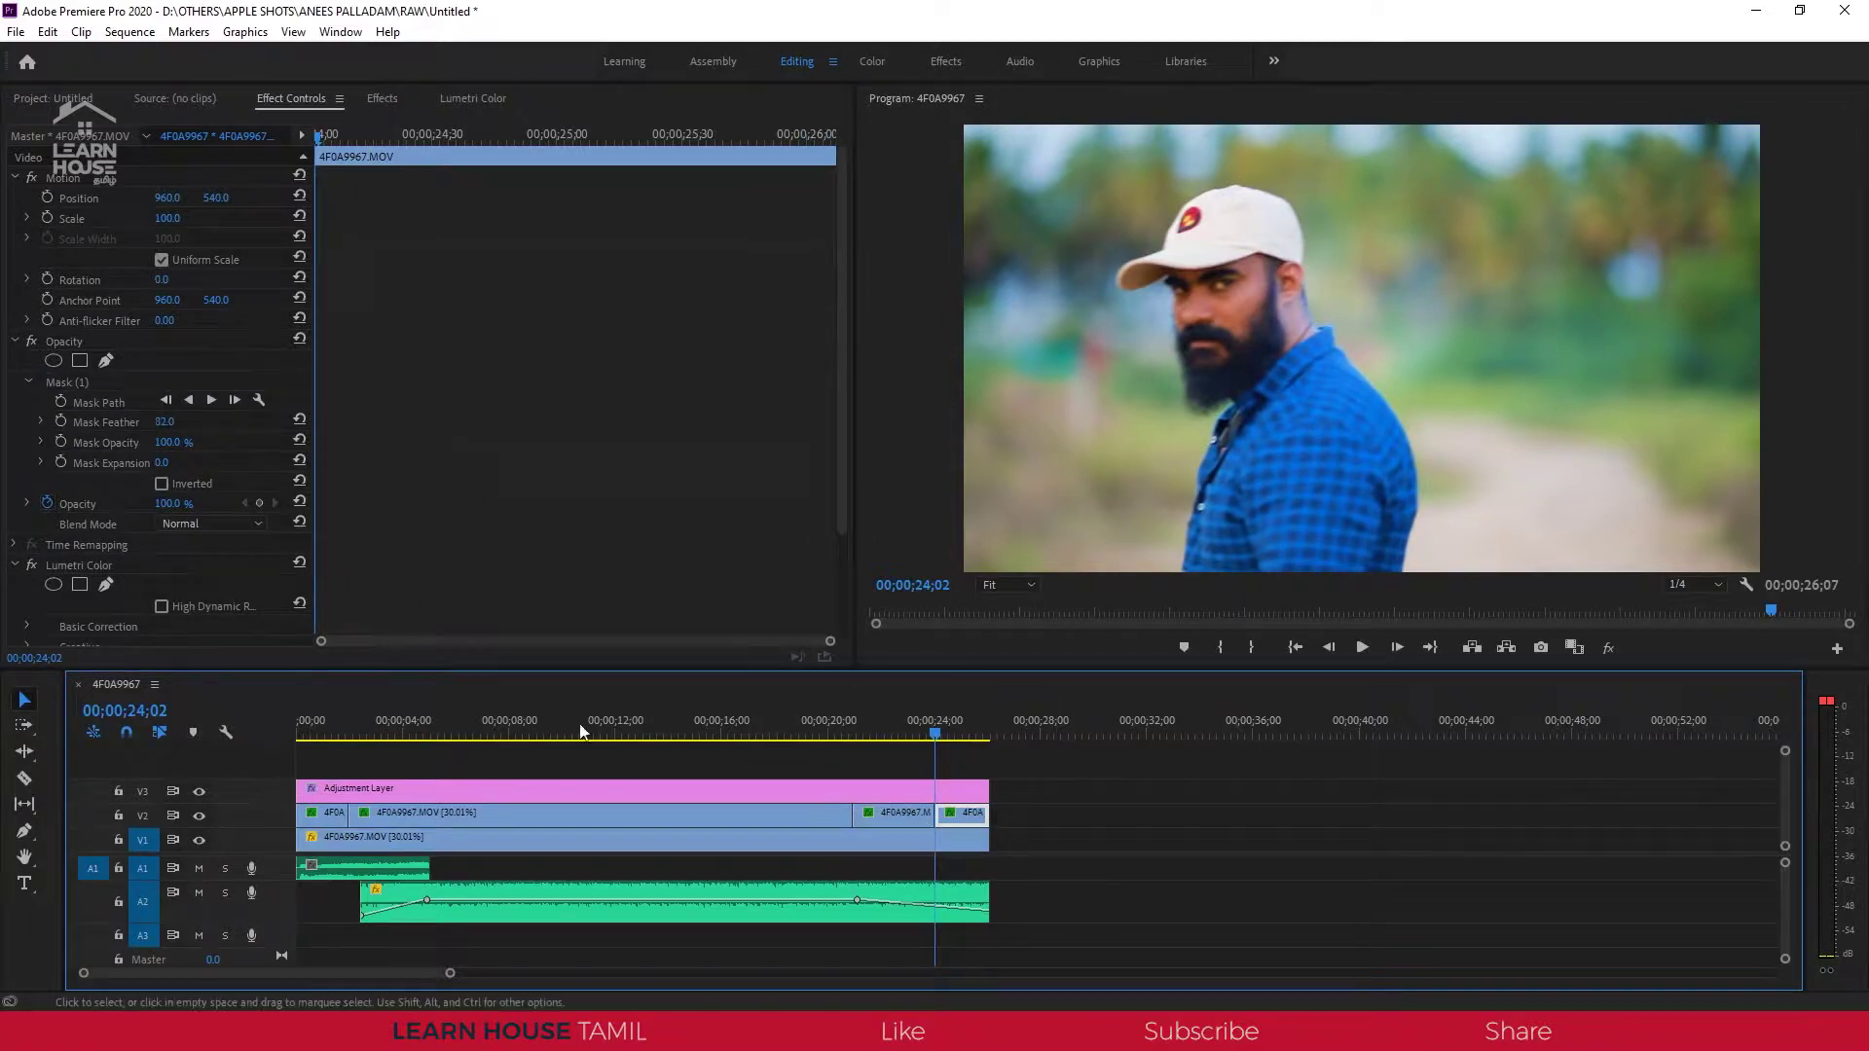
left_click(105, 441)
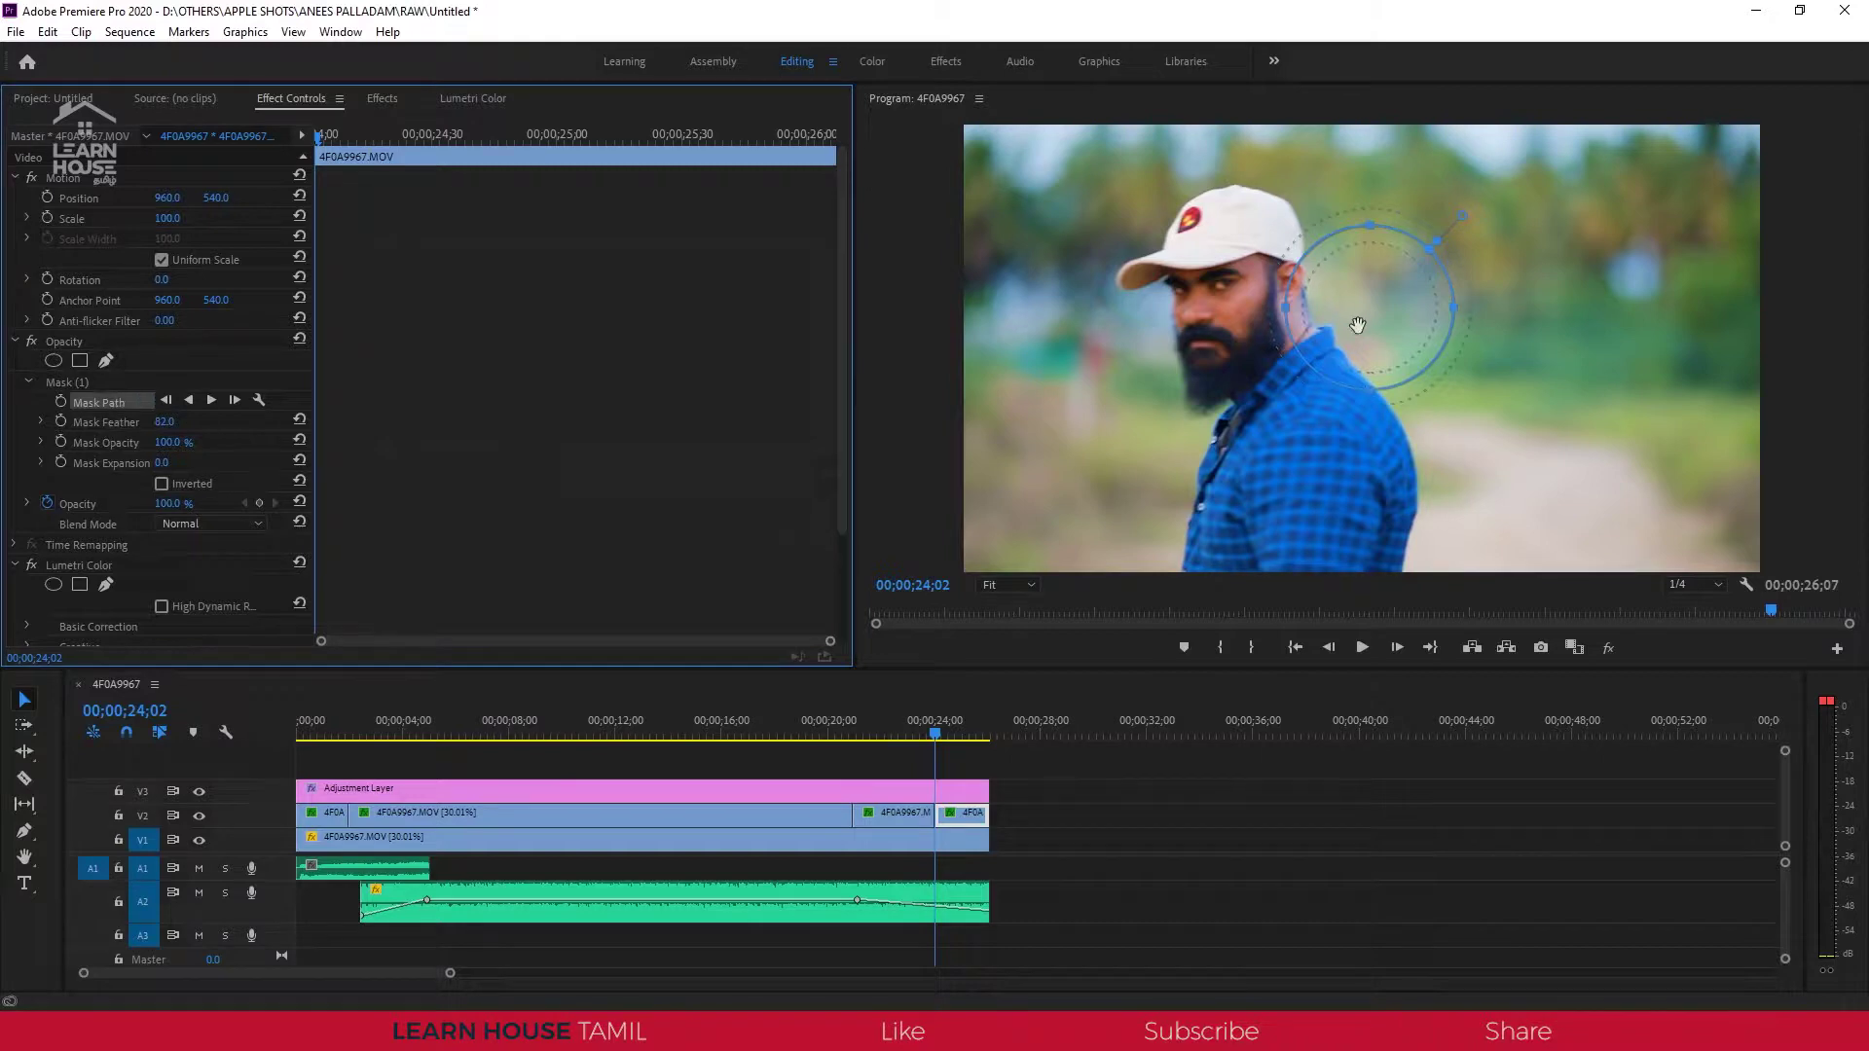
left_click_drag(1353, 330, 1239, 326)
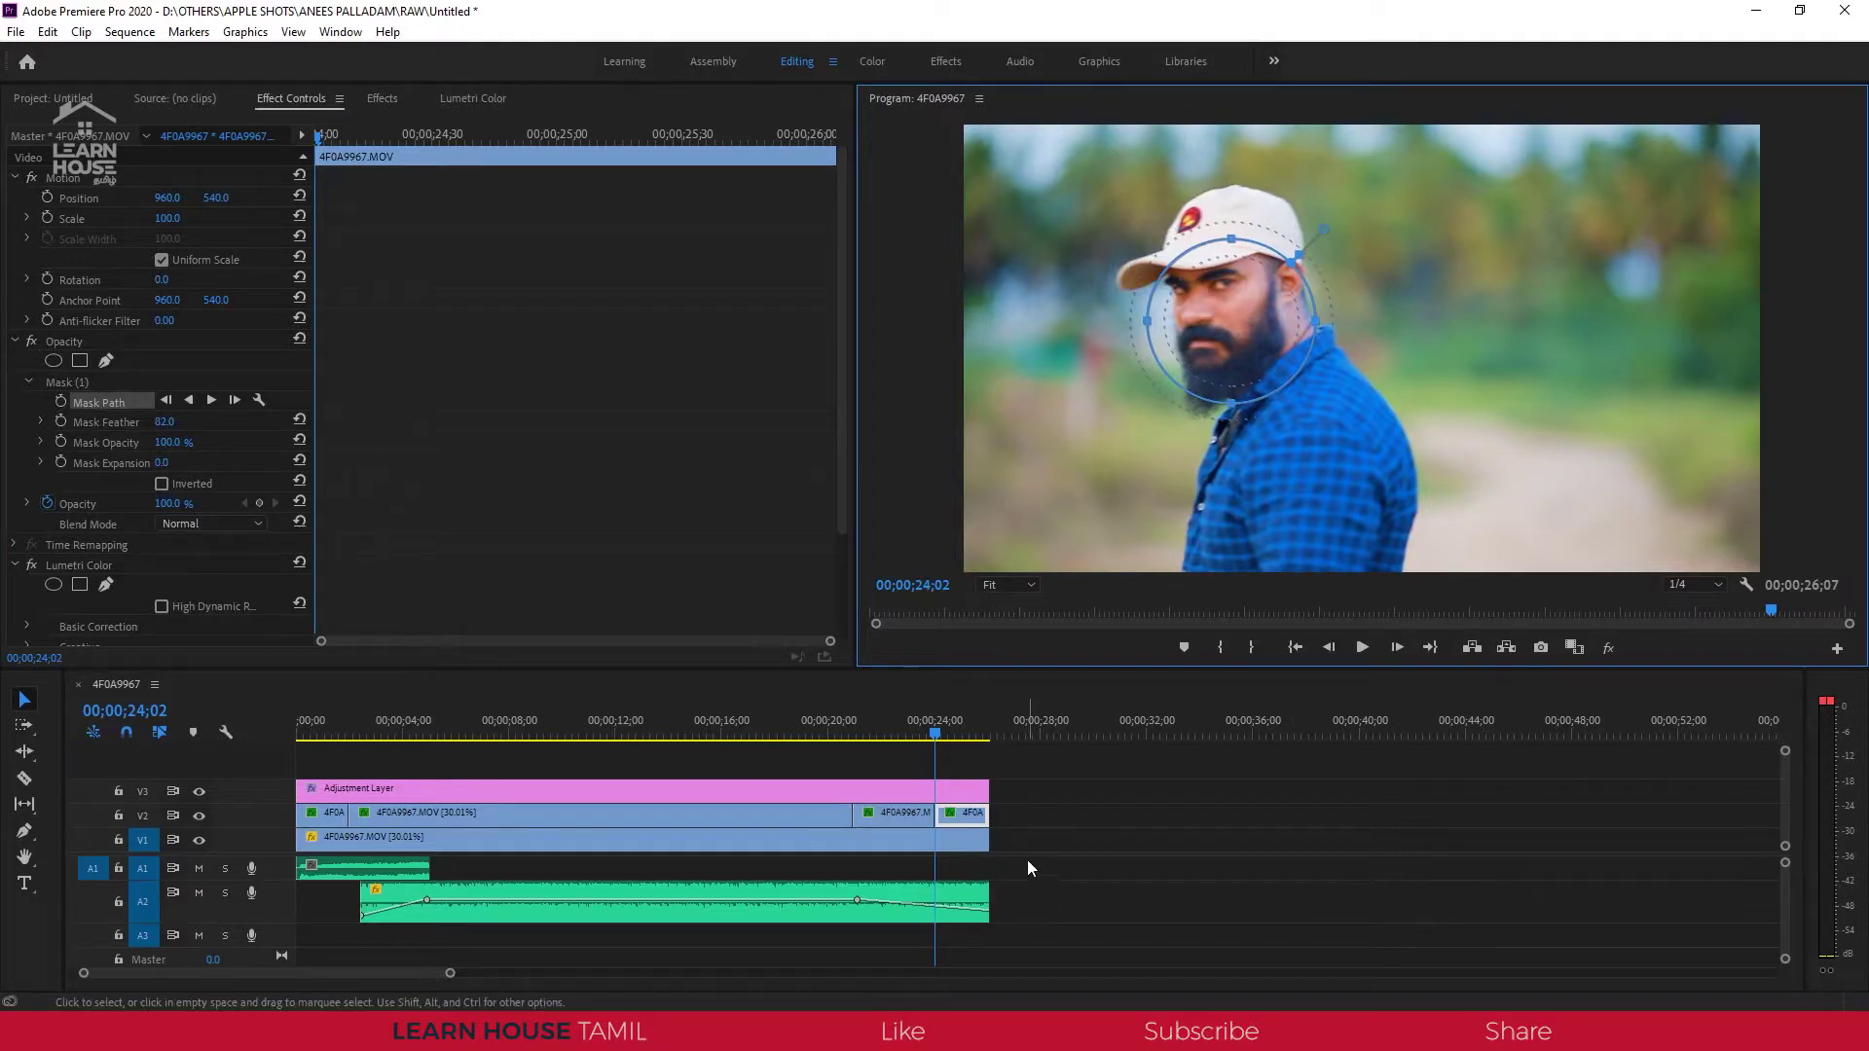
left_click(234, 401)
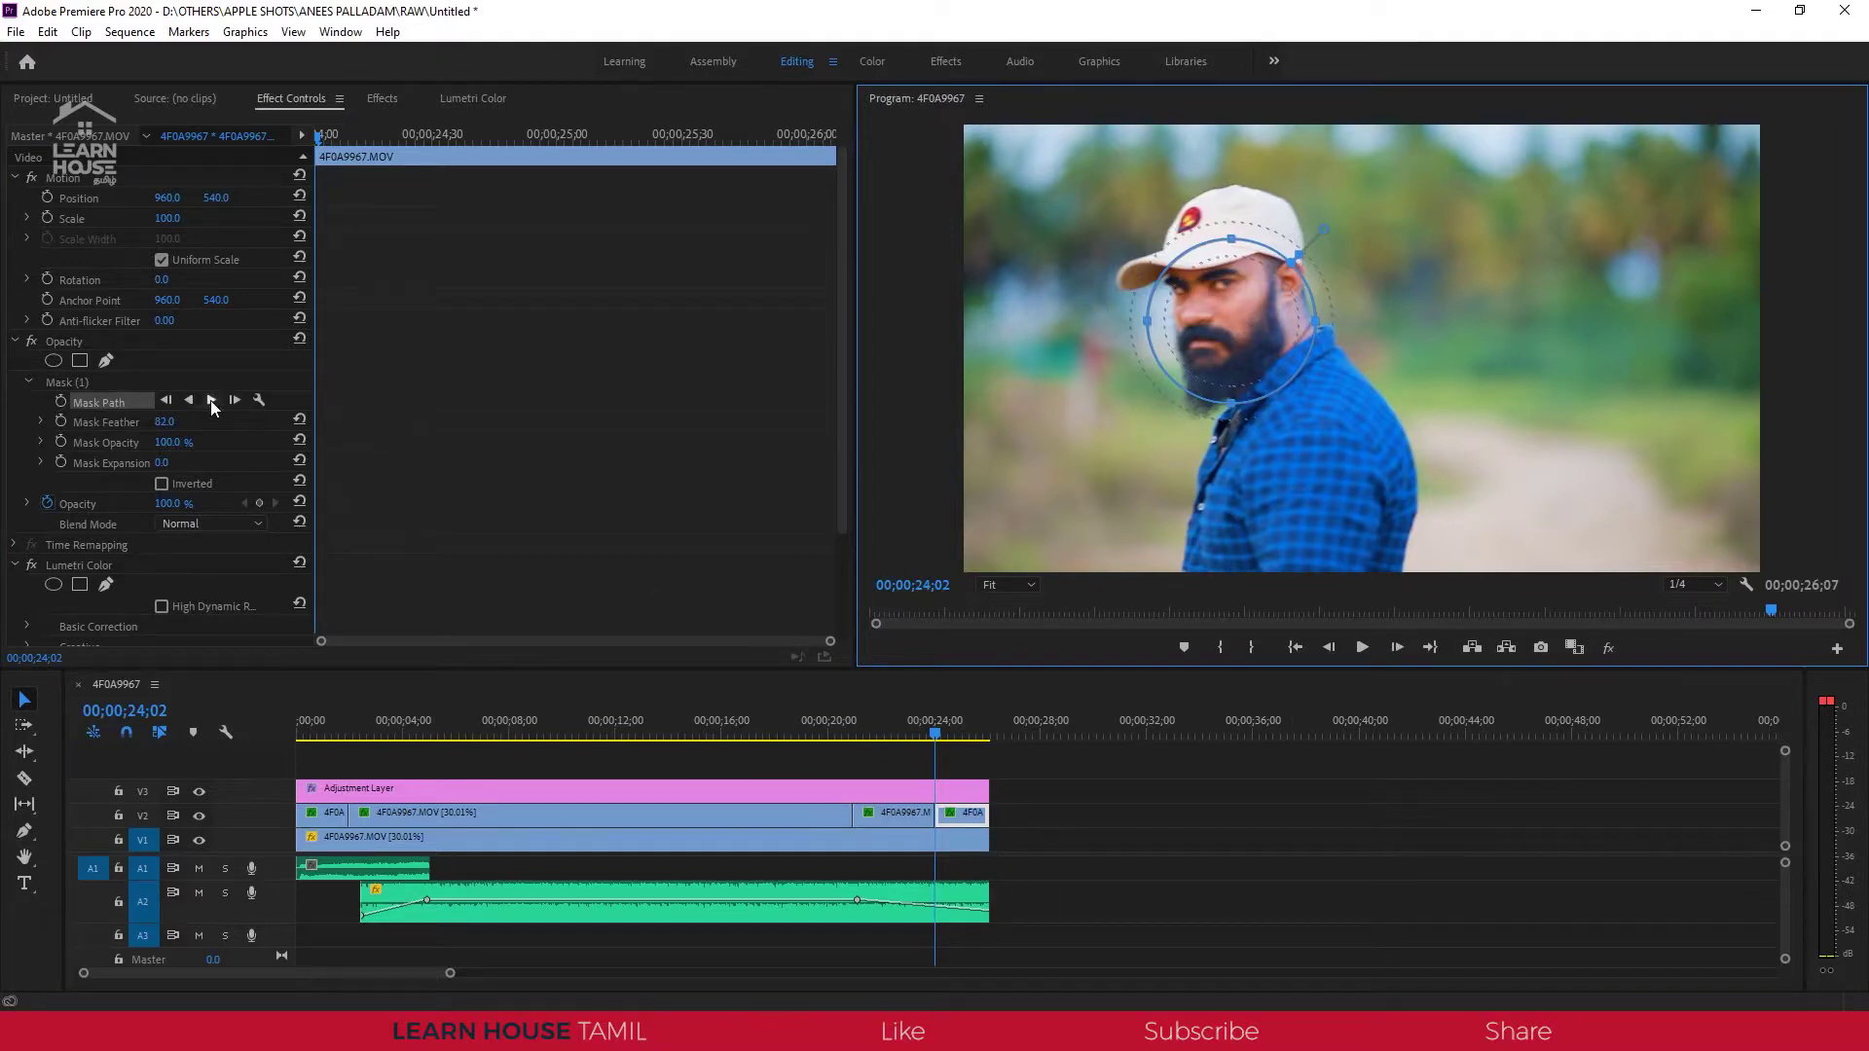